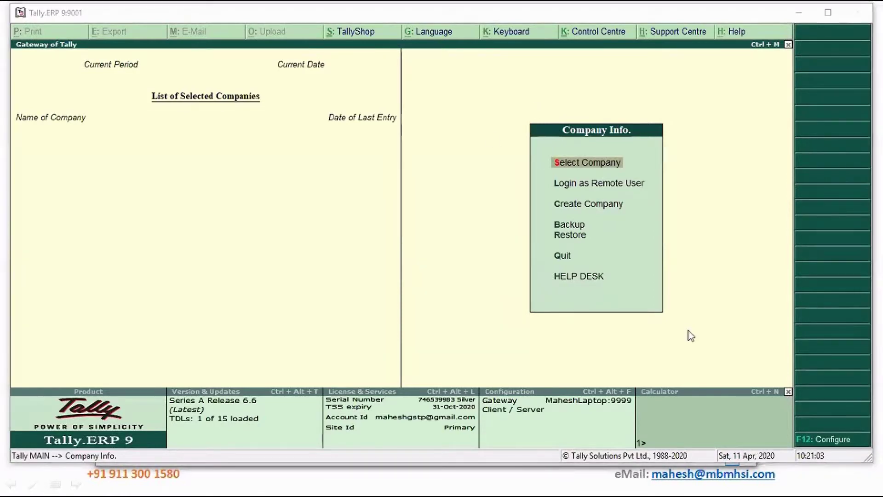
# Open Meghana Services Inc from the Select Company list.
pyautogui.click(592, 165)
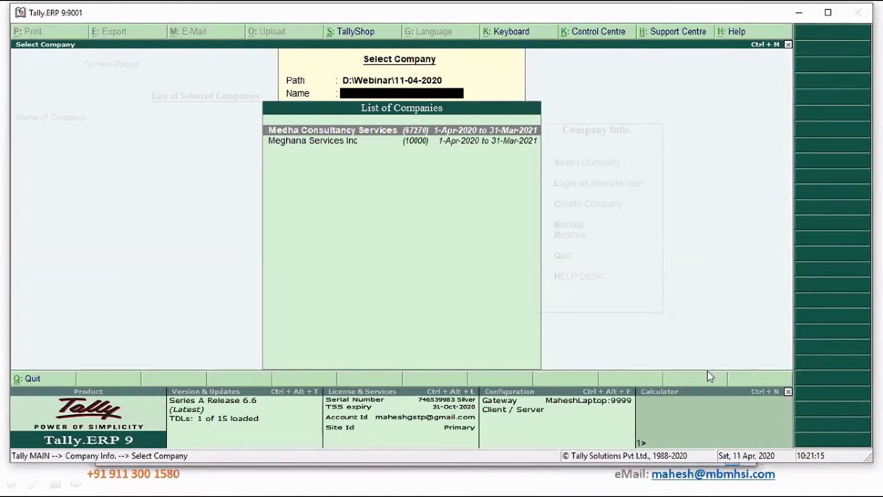
pyautogui.press('Down')
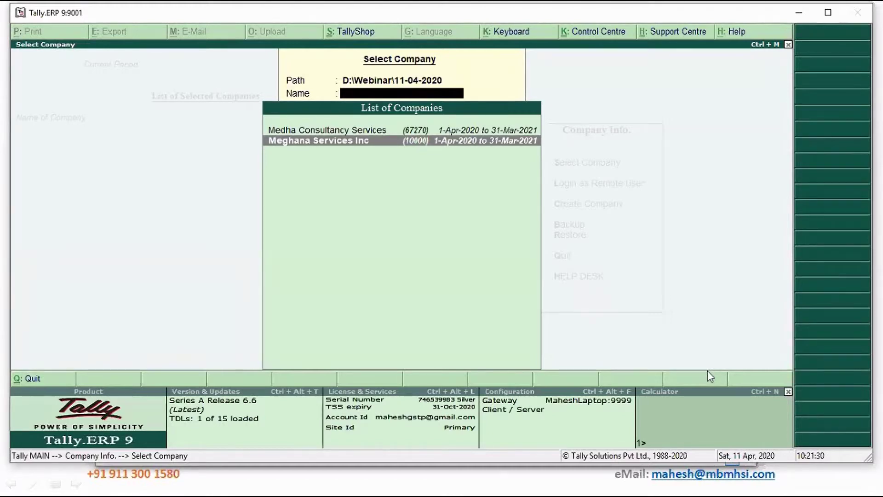
pyautogui.press('Return')
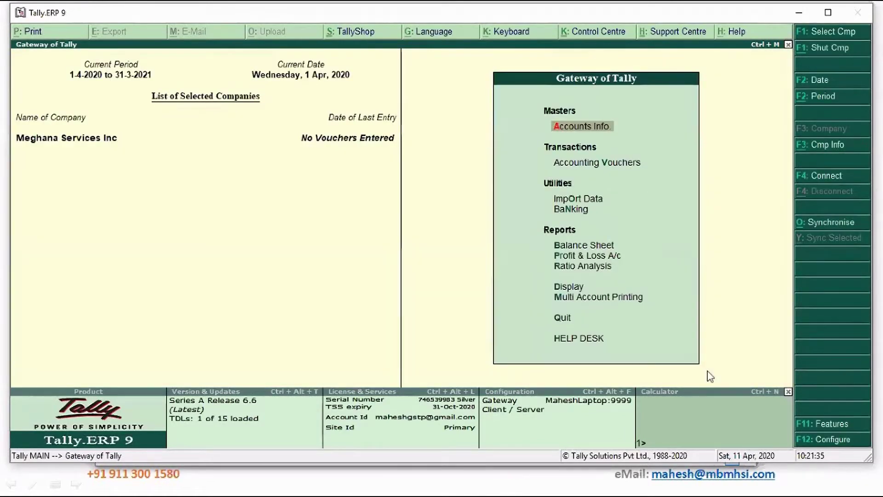
pyautogui.press('d')
pyautogui.press('s')
pyautogui.press('s')
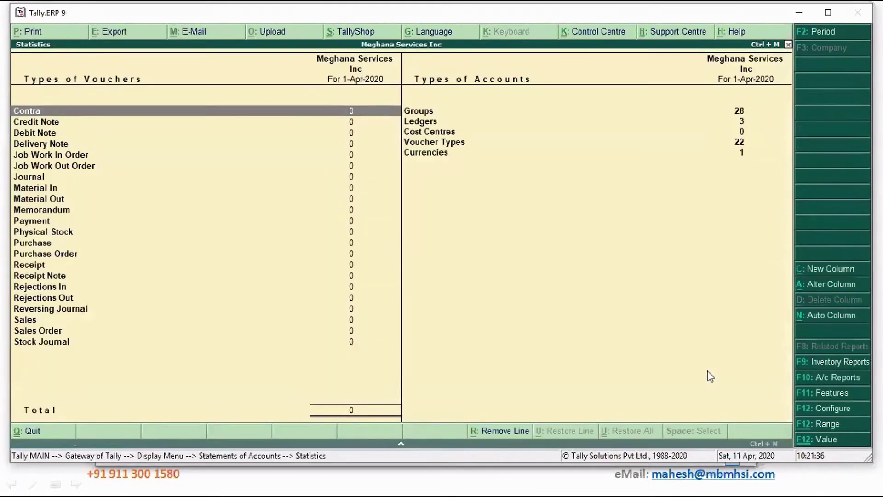
pyautogui.press('Right')
pyautogui.press('Down')
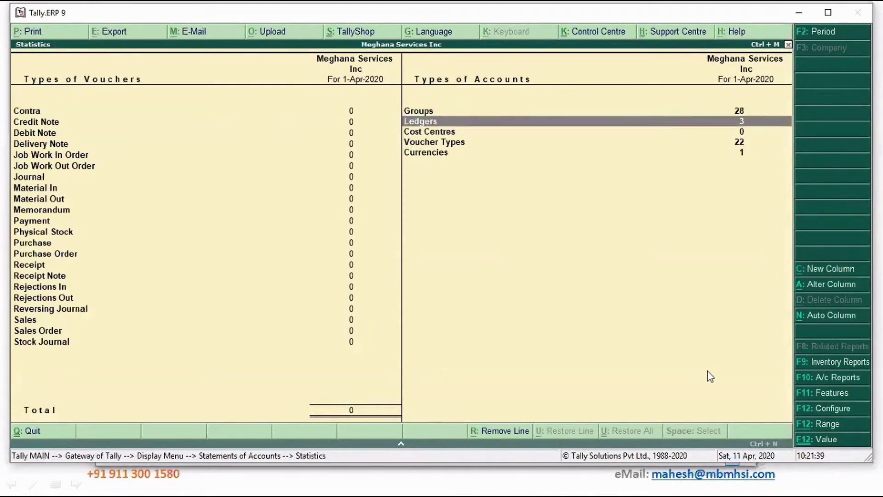
pyautogui.press('Return')
pyautogui.press('Down')
pyautogui.press('Down')
pyautogui.press('Down')
pyautogui.press('Down')
pyautogui.press('Down')
pyautogui.press('Down')
pyautogui.press('Down')
pyautogui.press('Down')
pyautogui.press('Down')
pyautogui.press('Down')
pyautogui.press('Down')
pyautogui.press('Down')
pyautogui.press('Down')
pyautogui.press('Down')
pyautogui.press('Down')
pyautogui.press('Down')
pyautogui.press('Down')
pyautogui.press('Down')
pyautogui.press('Down')
pyautogui.press('Down')
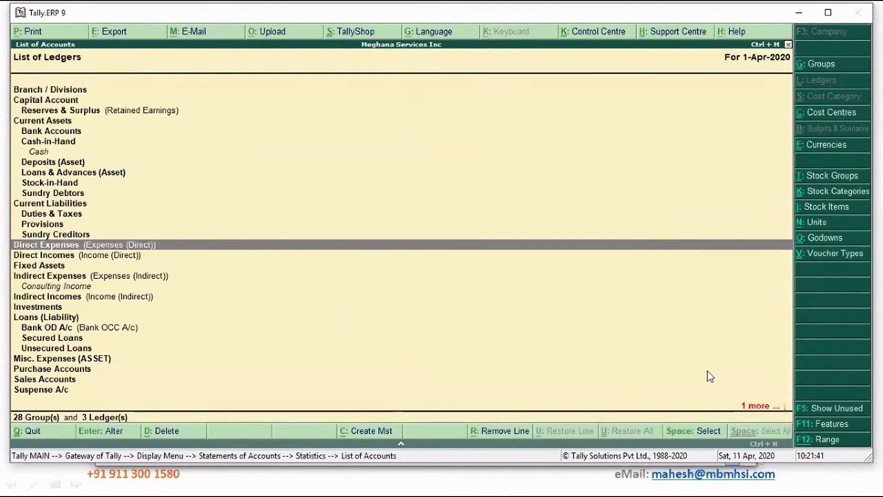
pyautogui.press('Up')
pyautogui.press('Up')
pyautogui.press('Up')
pyautogui.press('Up')
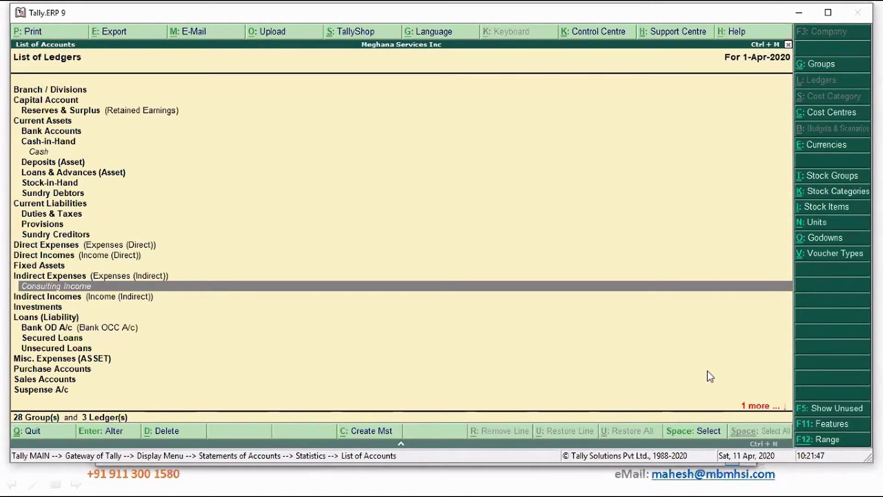
pyautogui.press('Escape')
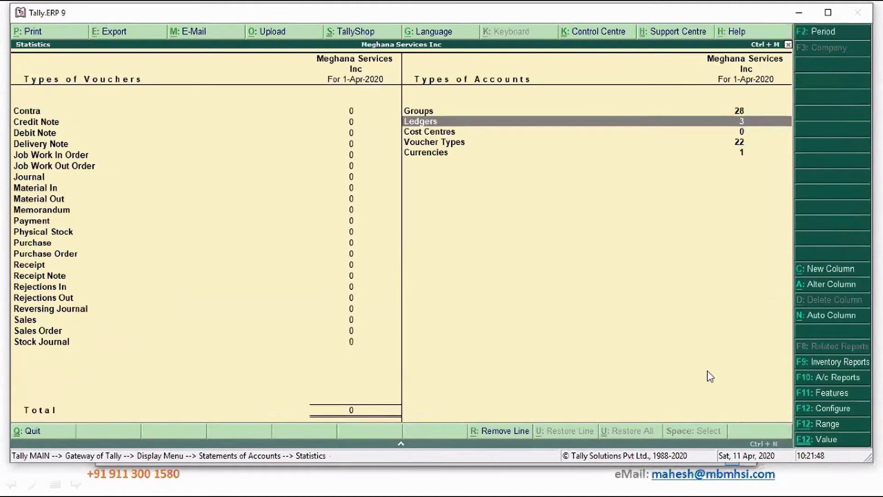
pyautogui.press('Escape')
pyautogui.press('Escape')
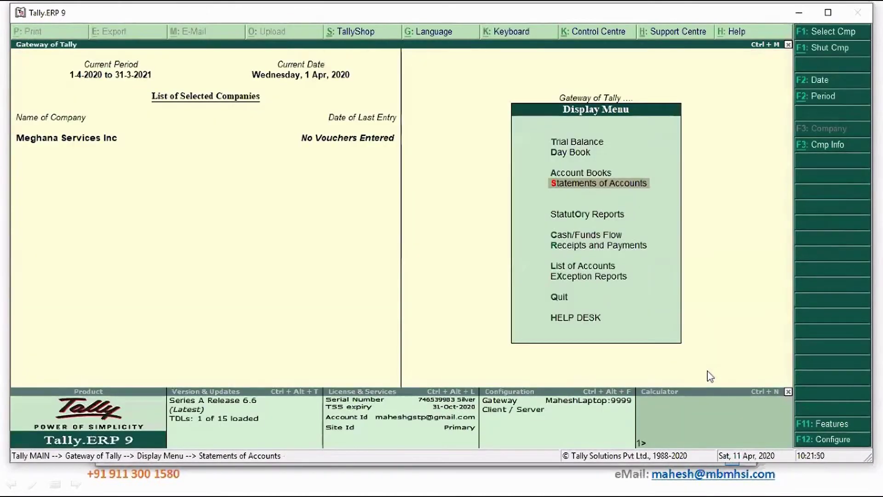
pyautogui.press('Escape')
pyautogui.press('Return')
pyautogui.press('Return')
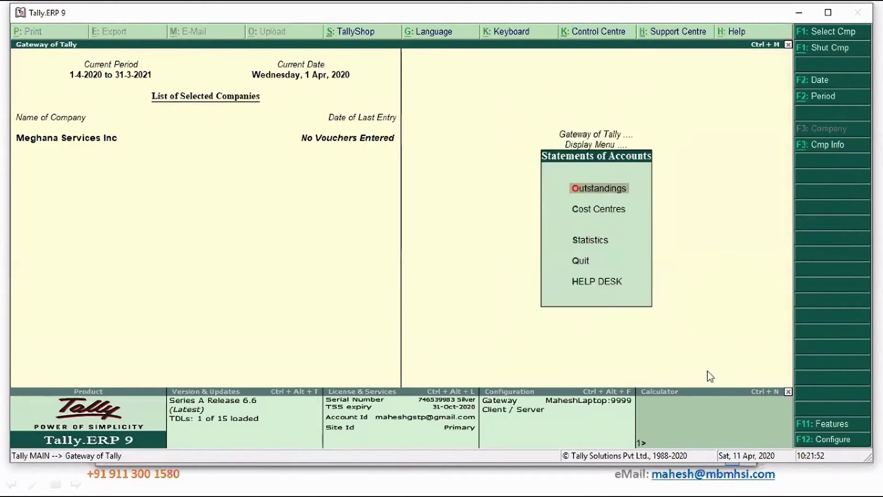
pyautogui.press('t')
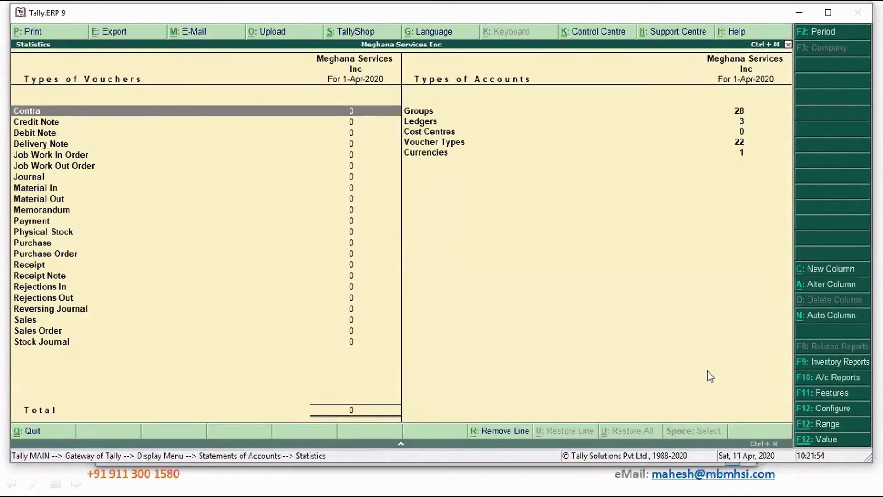
pyautogui.press('Escape')
pyautogui.press('Escape')
pyautogui.press('Escape')
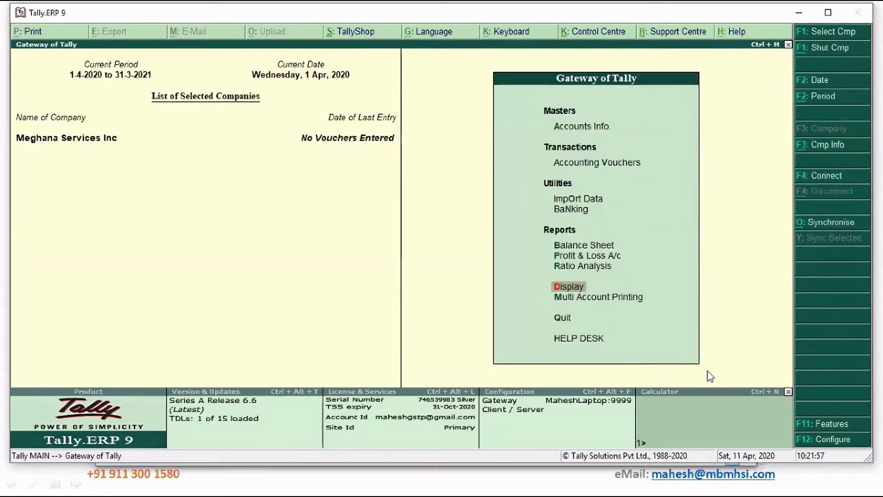
# In F11 Statutory & Taxation, set GST details and GST rate details to Yes.
pyautogui.click(836, 427)
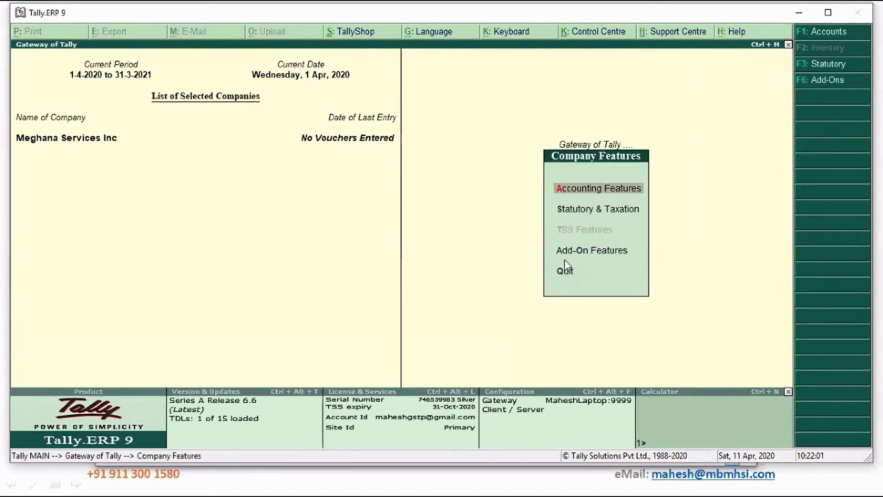
pyautogui.press('Down')
pyautogui.press('Return')
pyautogui.press('Return')
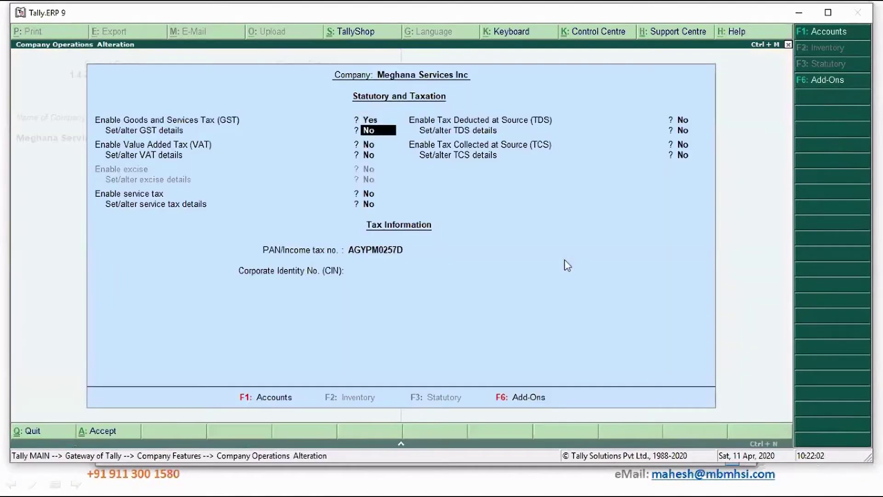
pyautogui.press('y')
pyautogui.press('Return')
pyautogui.press('Return')
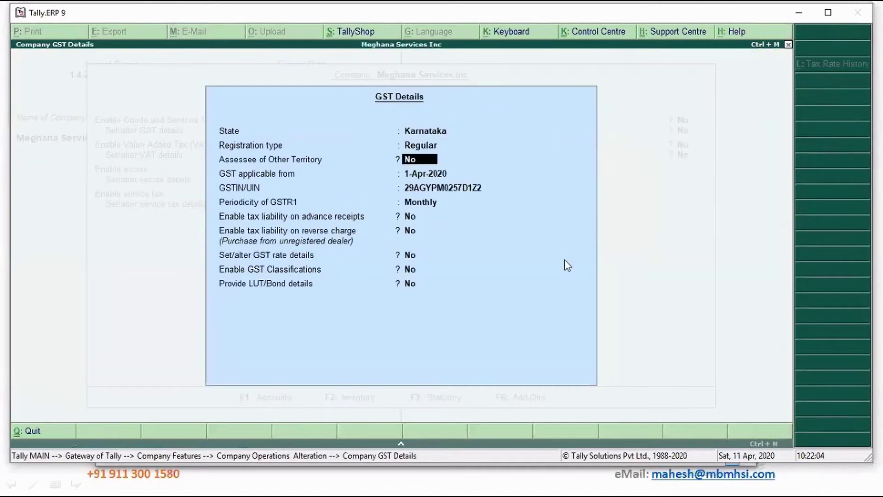
pyautogui.press('Return')
pyautogui.press('Return')
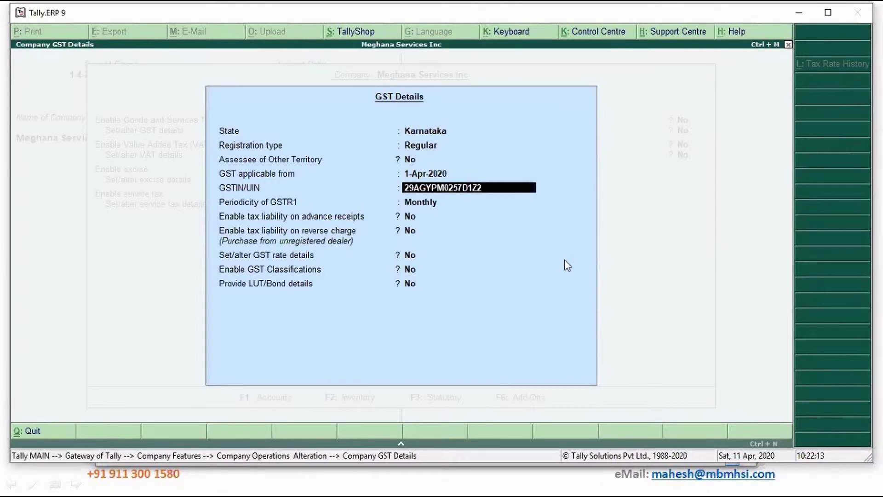
pyautogui.press('Return')
pyautogui.press('Return')
pyautogui.press('Return')
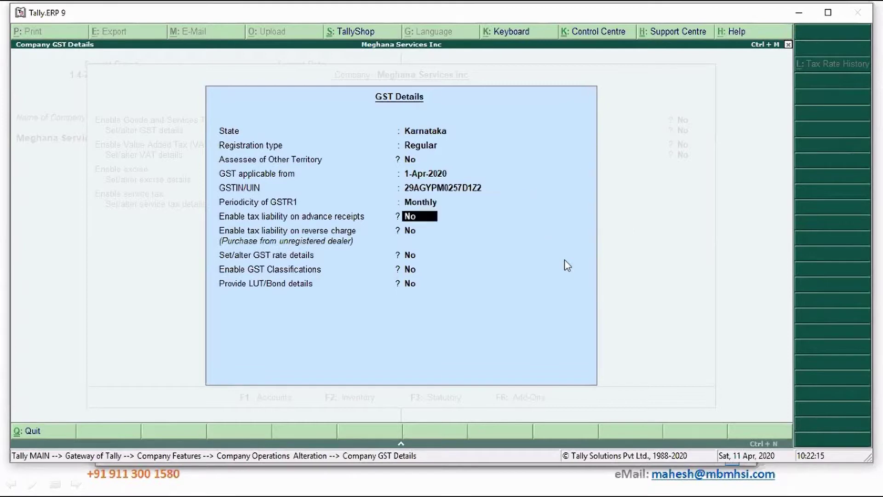
pyautogui.press('Return')
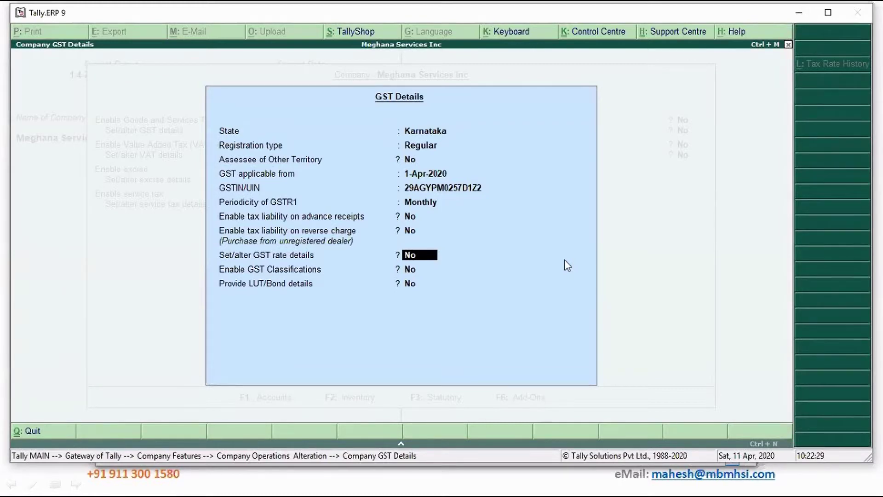
pyautogui.write('y')
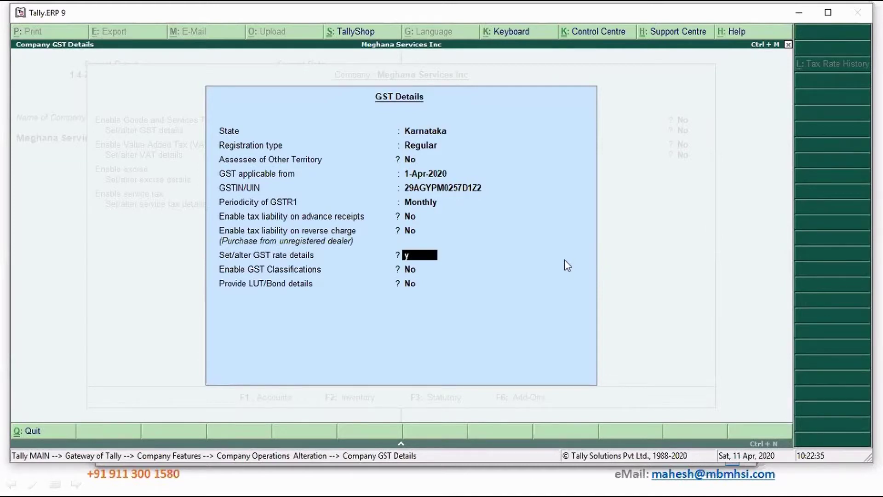
pyautogui.press('Return')
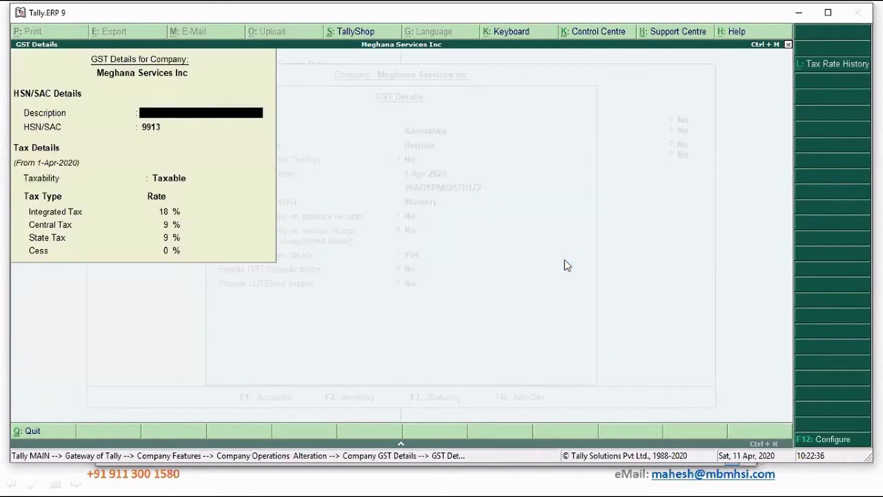
# View the tax rate history for the company's GST rate, then close it.
pyautogui.press('Return')
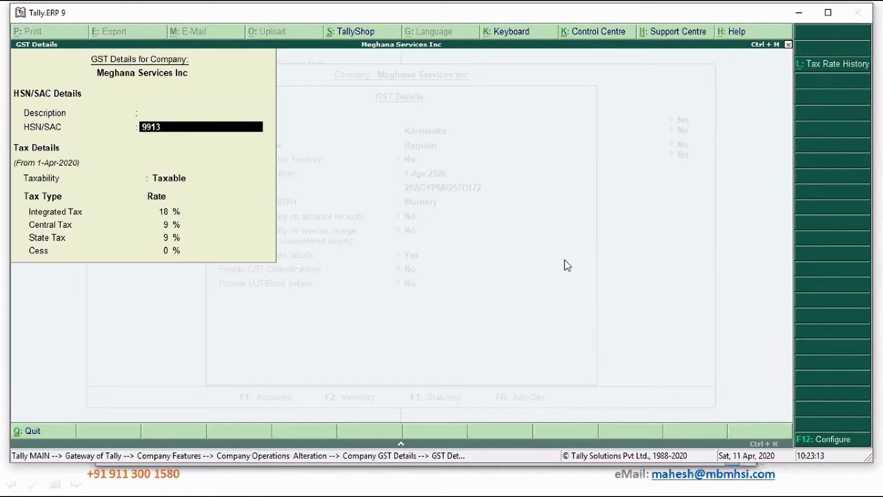
pyautogui.hotkey('alt', 'l')
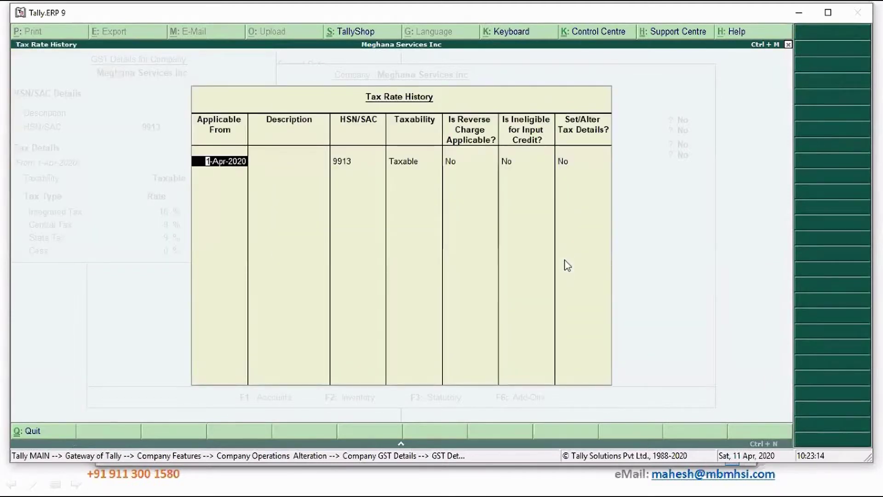
pyautogui.press('BackSpace')
pyautogui.press('Return')
# Accept the GST rate details and save the statutory settings.
pyautogui.hotkey('ctrl', 'a')
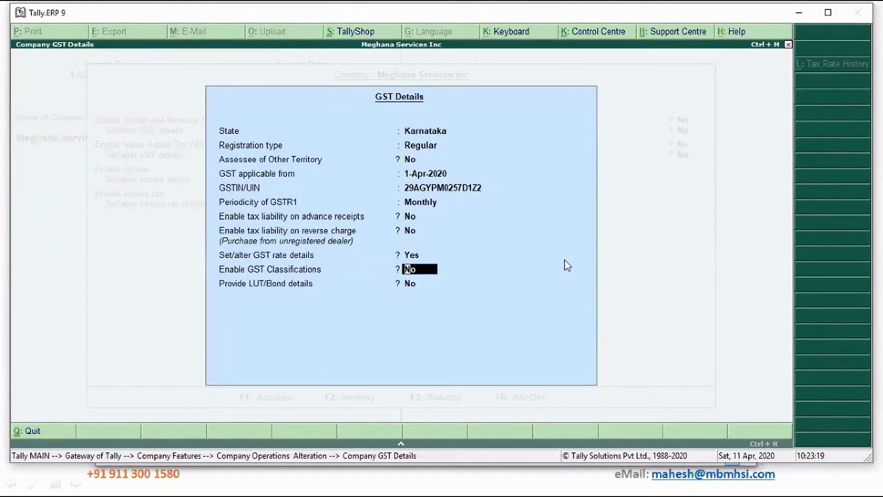
pyautogui.press('Up')
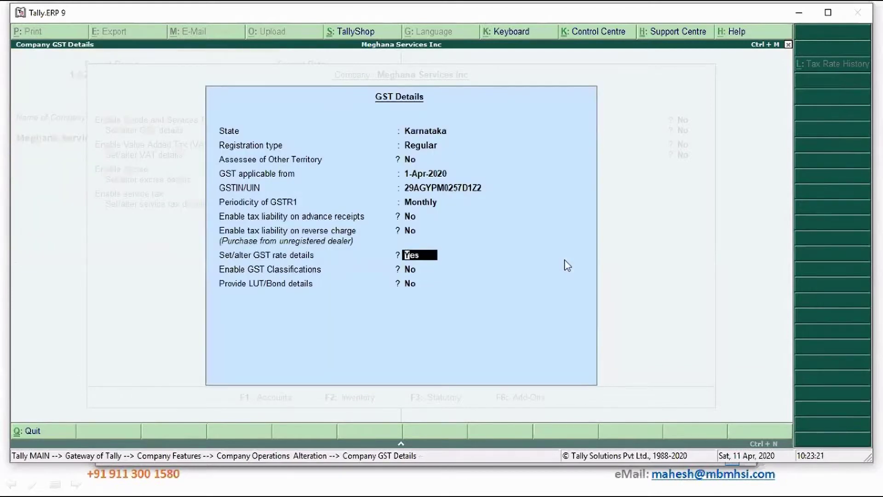
pyautogui.press('Return')
pyautogui.hotkey('ctrl', 'a')
pyautogui.press('Return')
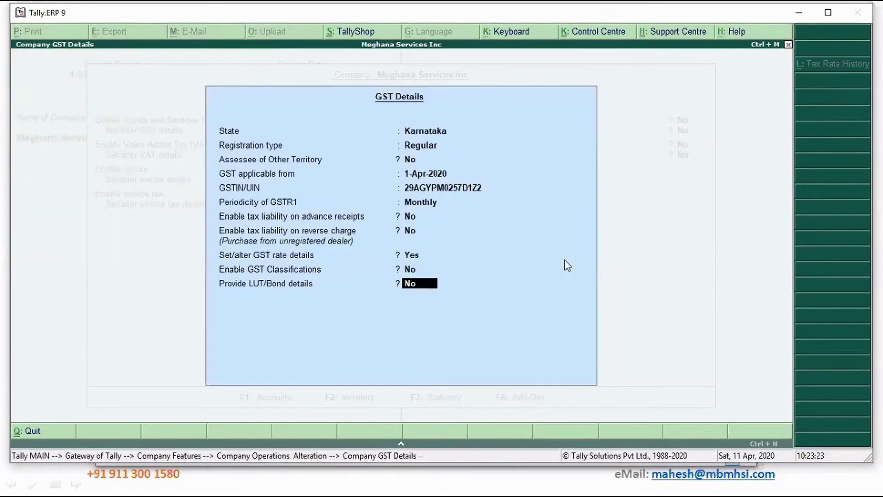
pyautogui.press('Return')
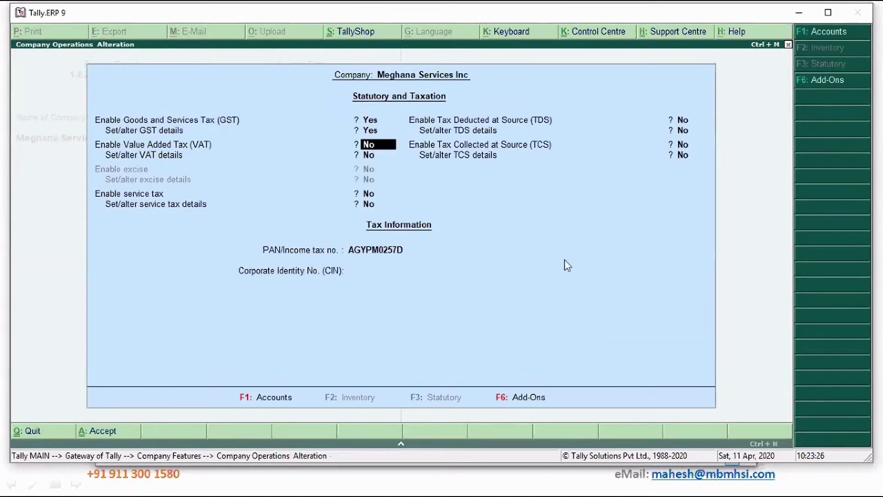
pyautogui.hotkey('ctrl', 'a')
pyautogui.press('Escape')
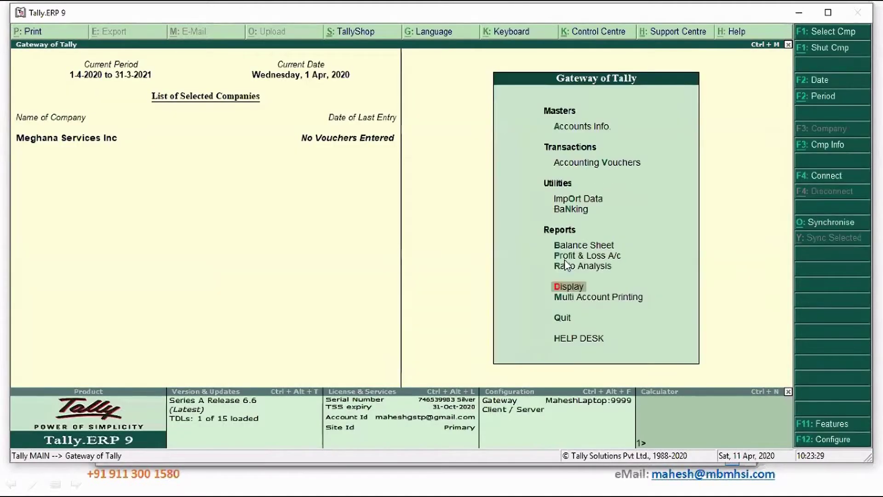
# Create a ledger named State Bank of India under Bank Accounts.
pyautogui.press('Up')
pyautogui.press('Up')
pyautogui.press('Up')
pyautogui.press('Up')
pyautogui.press('Up')
pyautogui.press('Up')
pyautogui.press('Up')
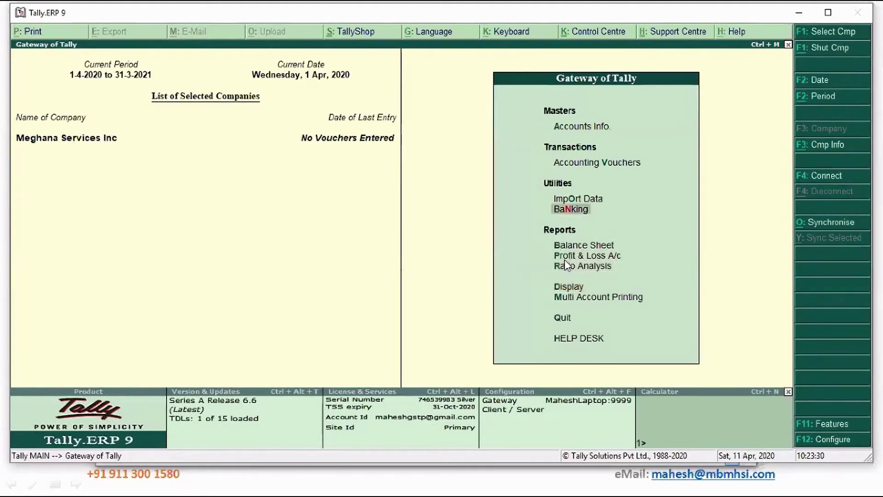
pyautogui.press('Return')
pyautogui.press('Return')
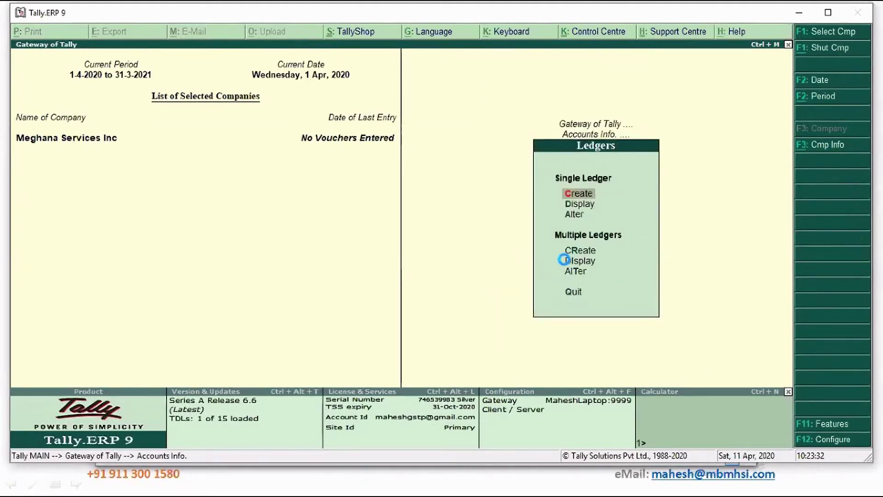
pyautogui.press('Return')
pyautogui.write('State')
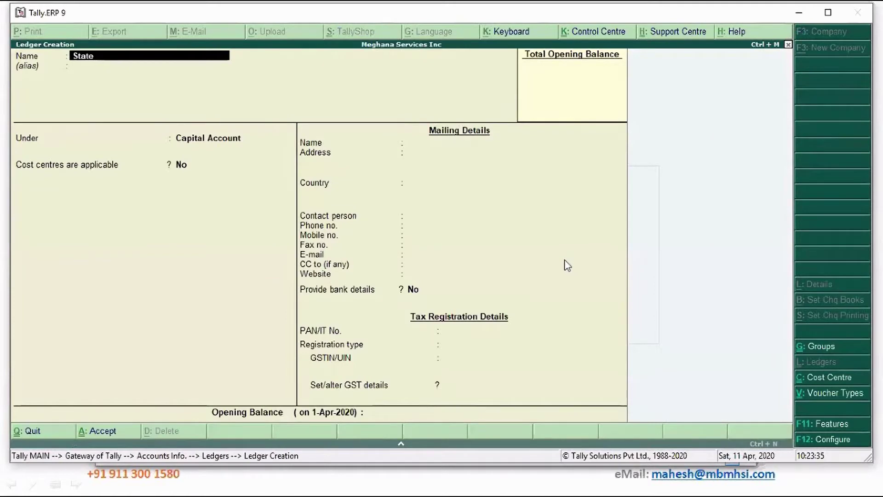
pyautogui.write(' Bank of India')
pyautogui.press('Return')
pyautogui.press('Return')
pyautogui.press('Return')
pyautogui.press('BackSpace')
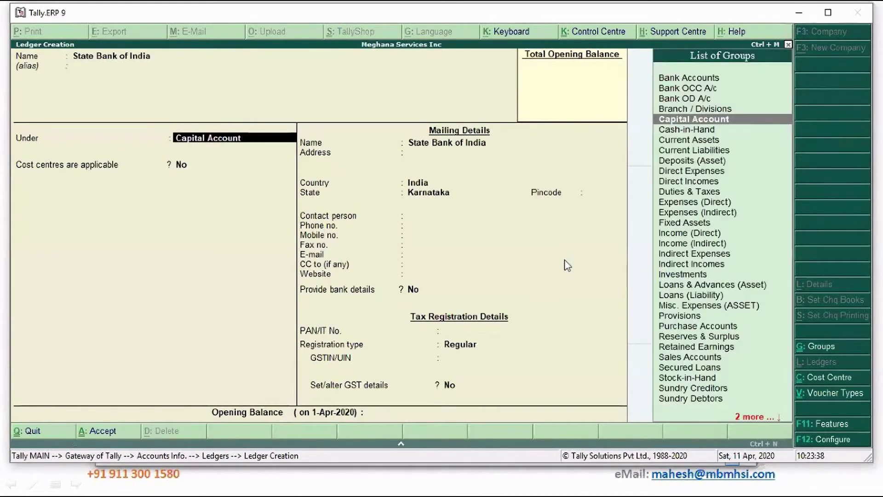
pyautogui.write('Ba')
pyautogui.press('Up')
pyautogui.press('Up')
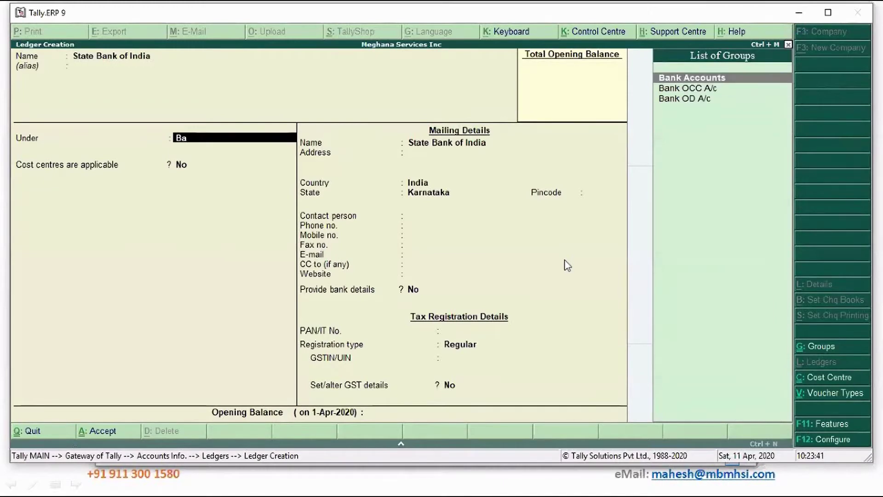
pyautogui.press('Return')
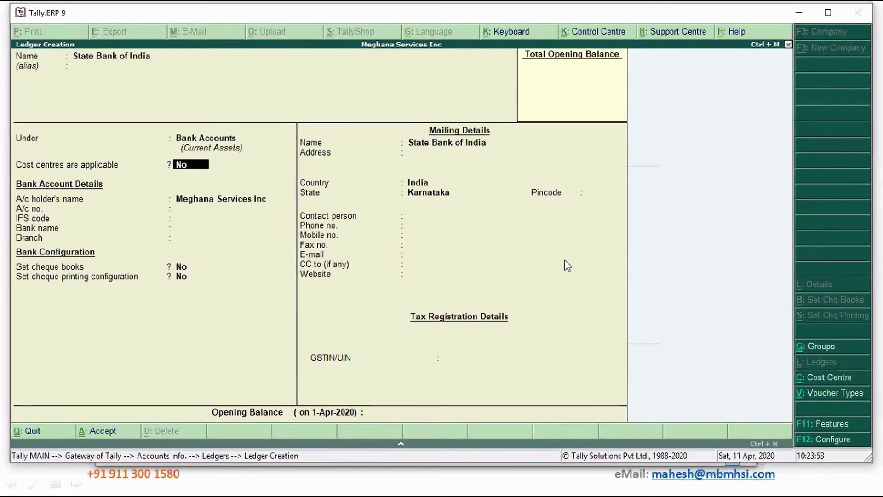
pyautogui.press('Return')
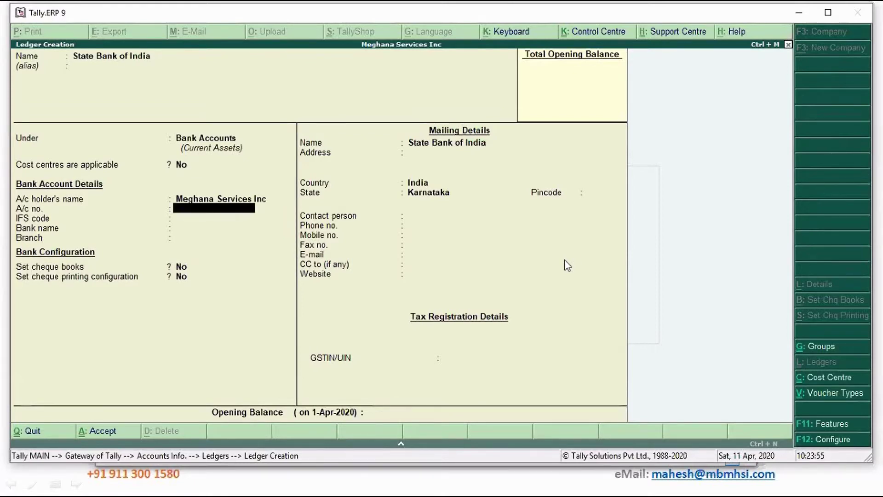
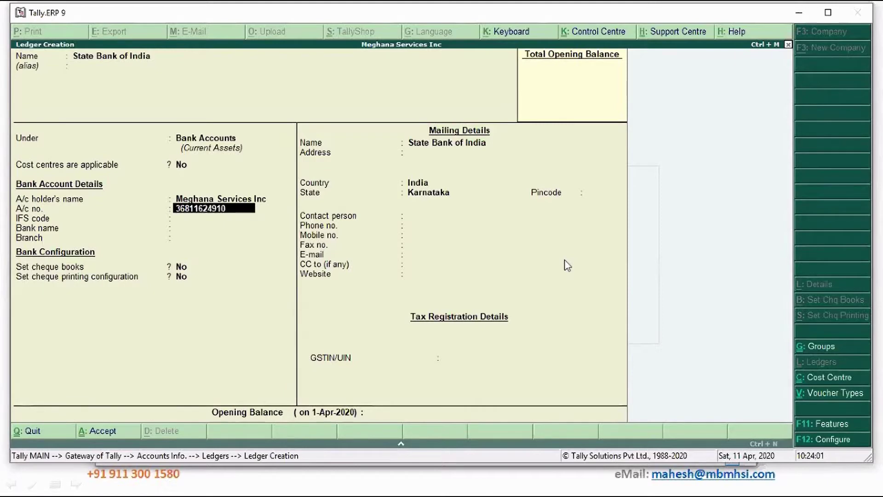
pyautogui.press('Return')
pyautogui.write('SBIN')
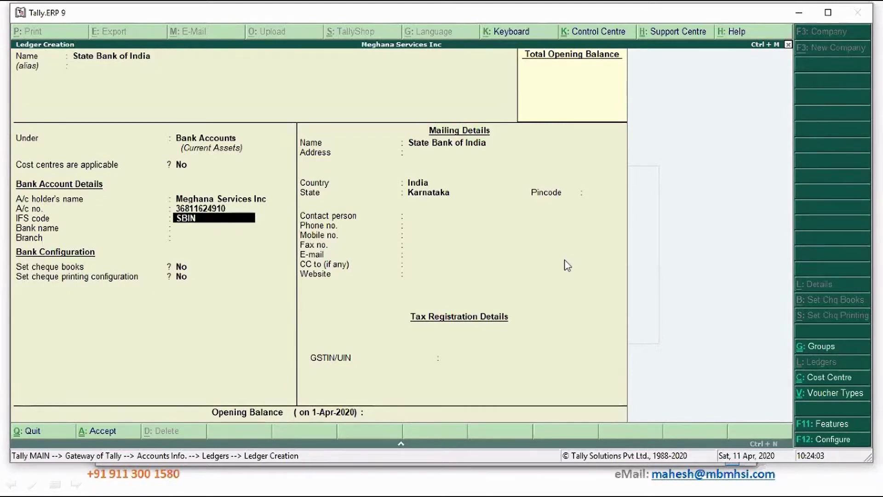
pyautogui.write('0007080')
pyautogui.press('Return')
pyautogui.write('State')
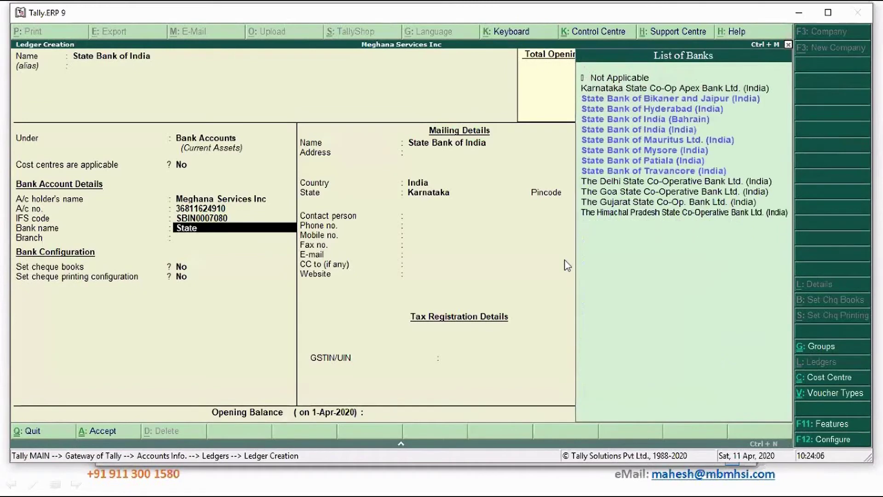
pyautogui.press('Down')
pyautogui.press('Return')
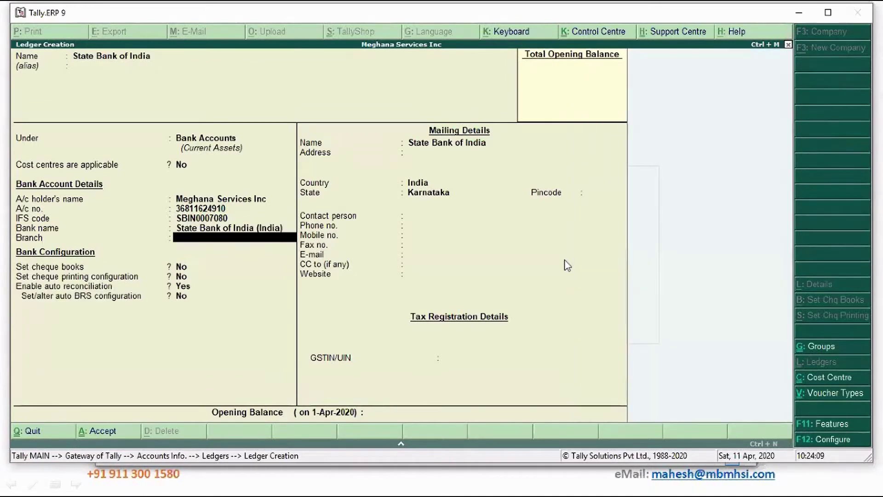
pyautogui.write('Malleswaram, Bengaluru')
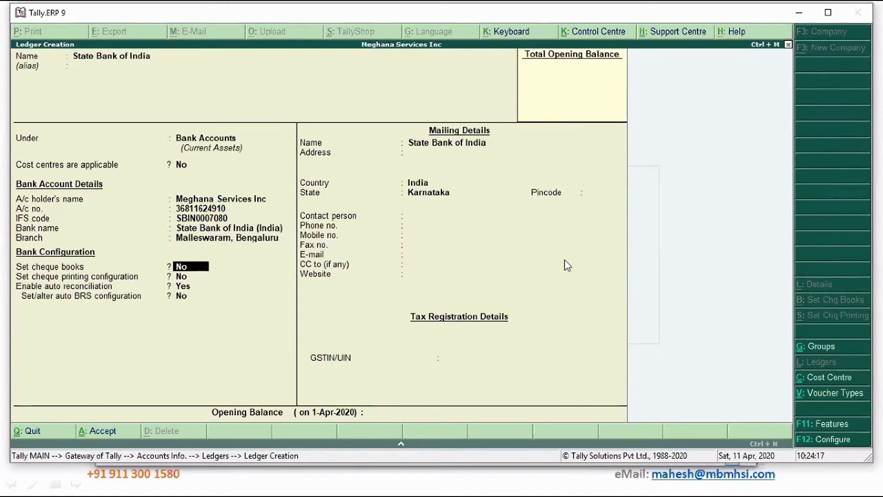
# Enable cheque books and add Book1 covering cheques 100001 to 100050.
pyautogui.write('y')
pyautogui.press('Return')
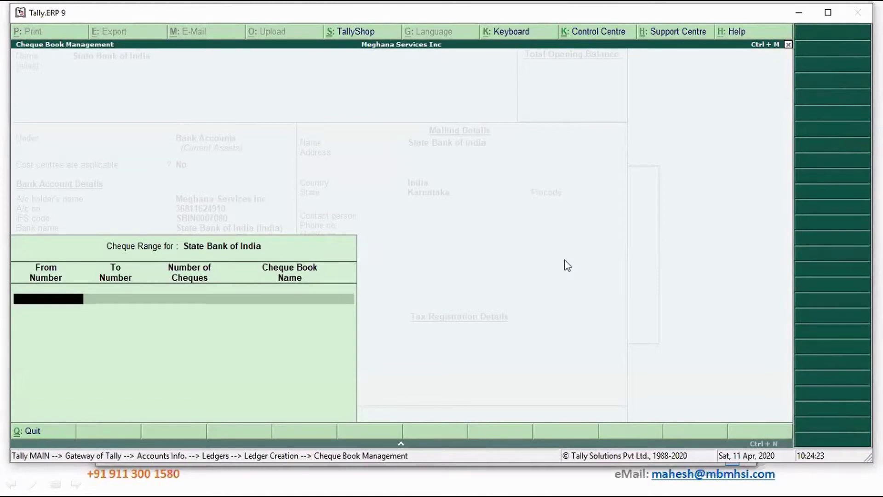
pyautogui.write('100001')
pyautogui.press('Return')
pyautogui.write('1000')
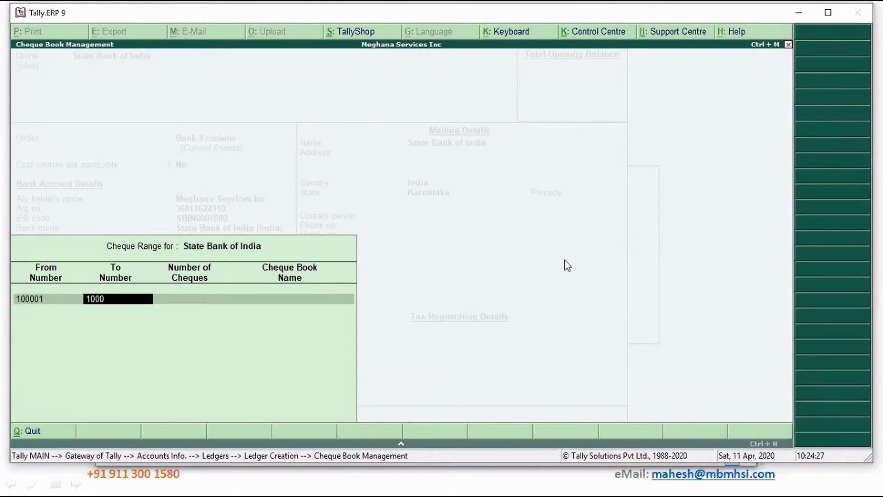
pyautogui.write('50')
pyautogui.press('Return')
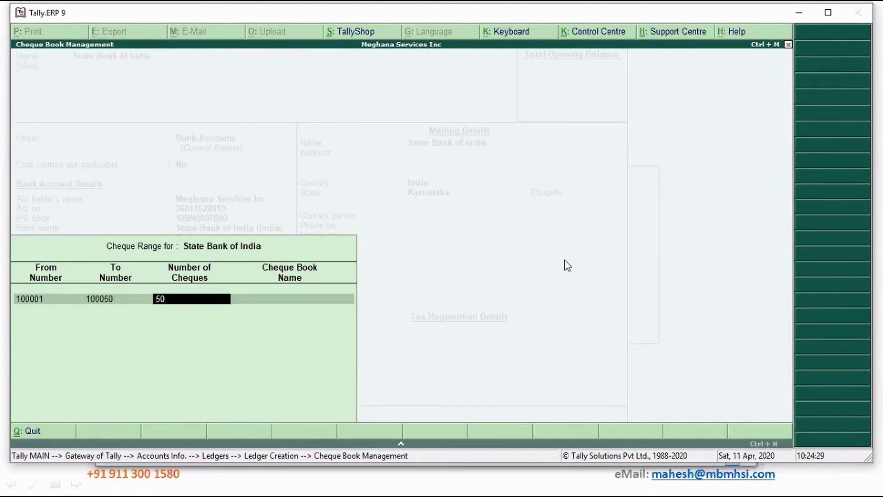
pyautogui.press('Return')
pyautogui.write('Book1')
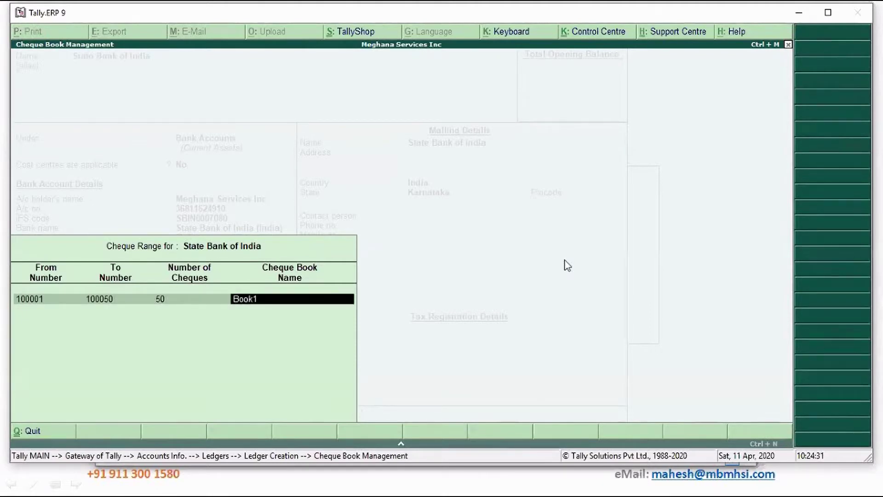
pyautogui.press('Return')
pyautogui.press('Return')
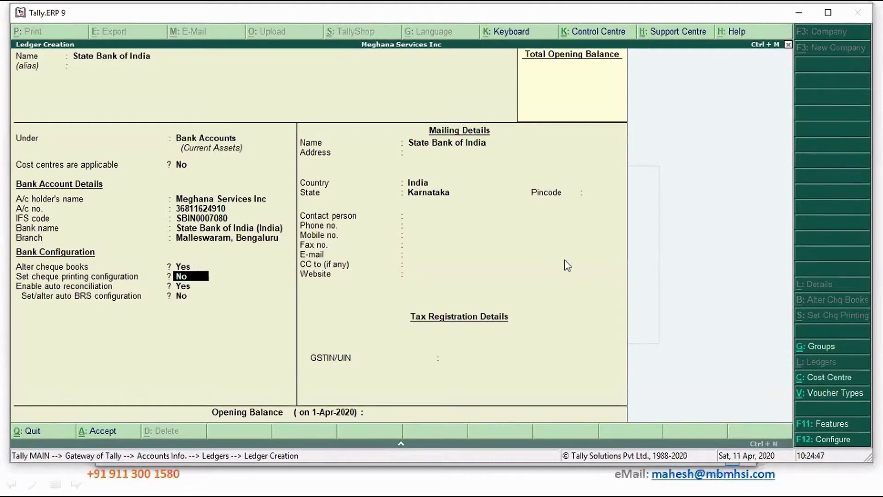
# Turn on cheque printing and choose the CTS Format 3 layout after previewing others.
pyautogui.write('y')
pyautogui.press('Return')
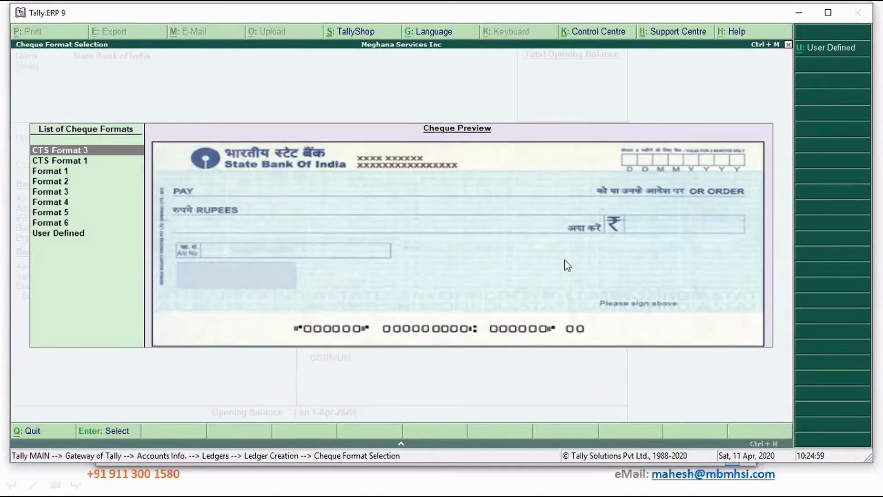
pyautogui.press('Down')
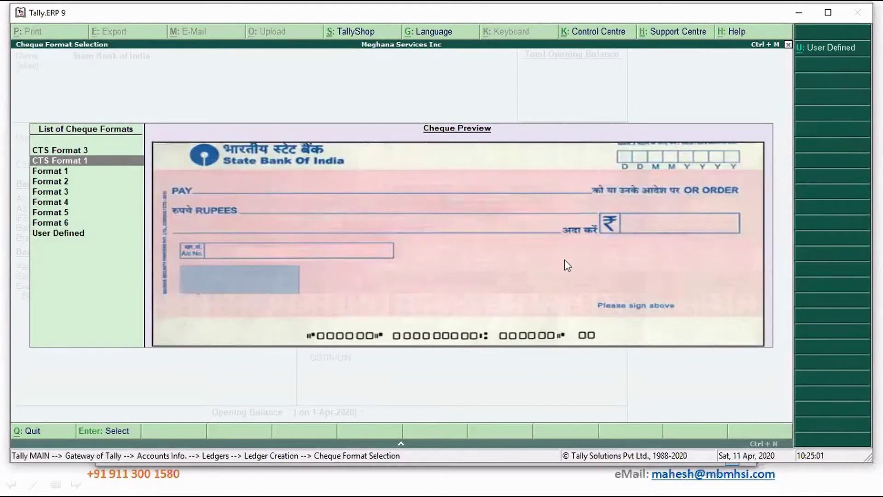
pyautogui.press('Down')
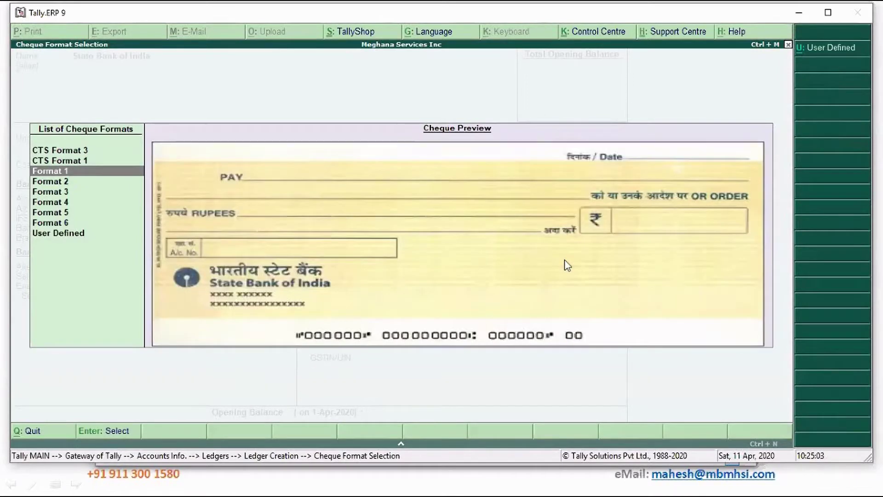
pyautogui.press('Up')
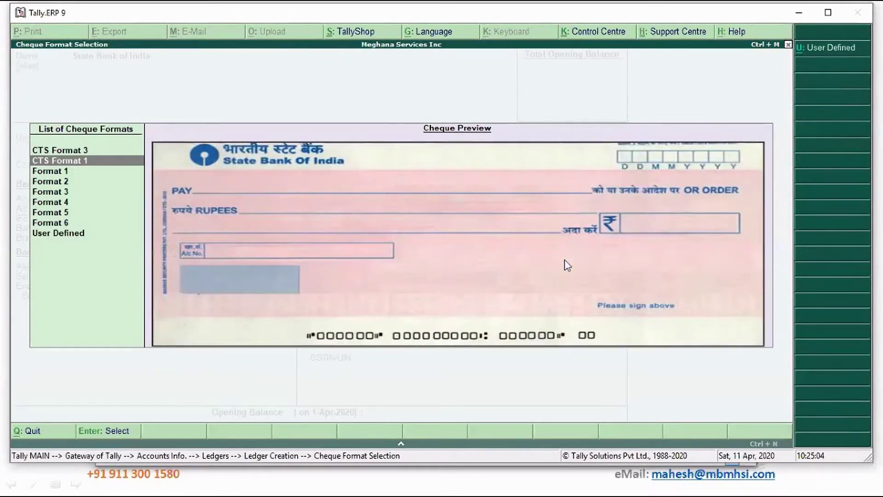
pyautogui.press('Up')
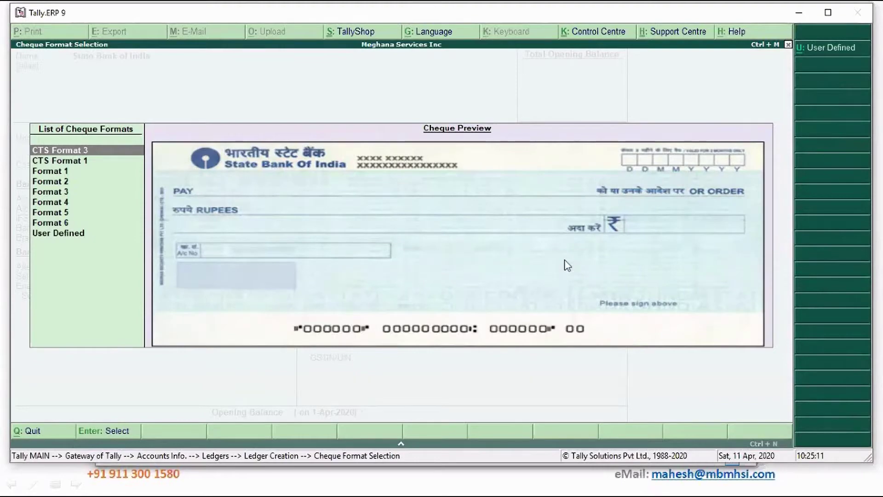
pyautogui.press('Return')
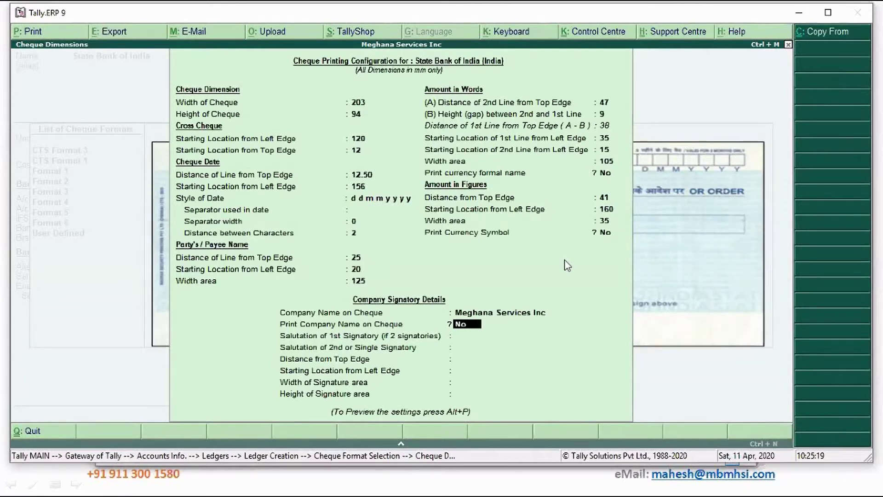
# Set Print Company Name on Cheque to Yes, keep signatory defaults, and request a sample print.
pyautogui.write('y')
pyautogui.press('Return')
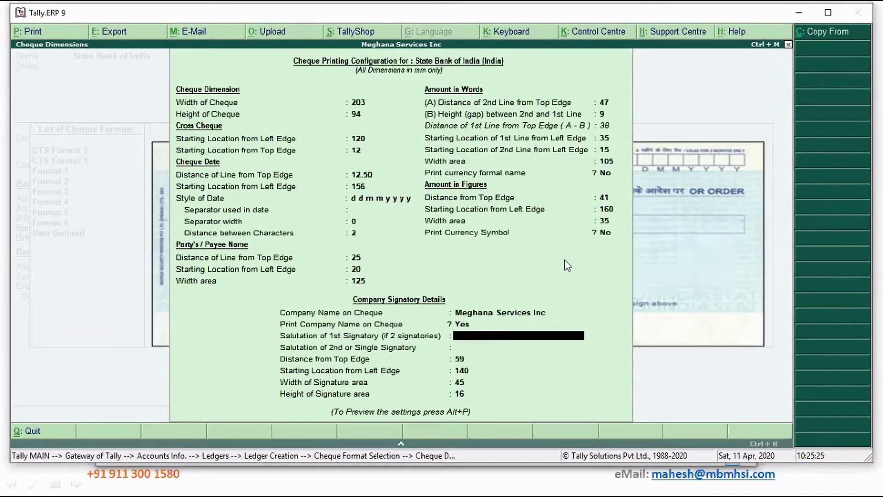
pyautogui.press('Return')
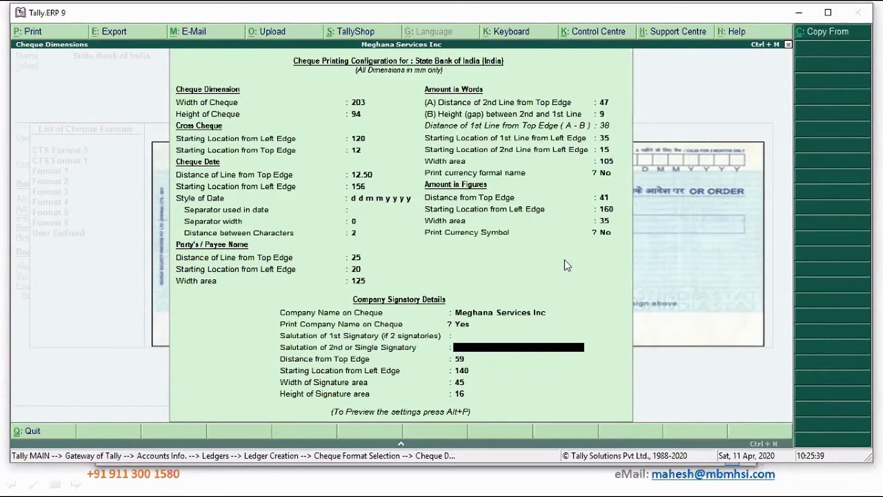
pyautogui.press('Return')
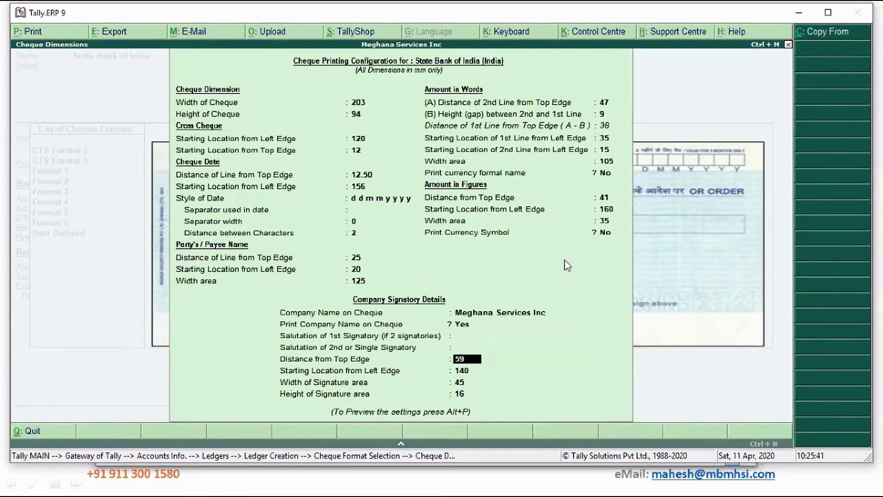
pyautogui.press('Return')
pyautogui.press('Return')
pyautogui.press('Return')
pyautogui.hotkey('alt', 'p')
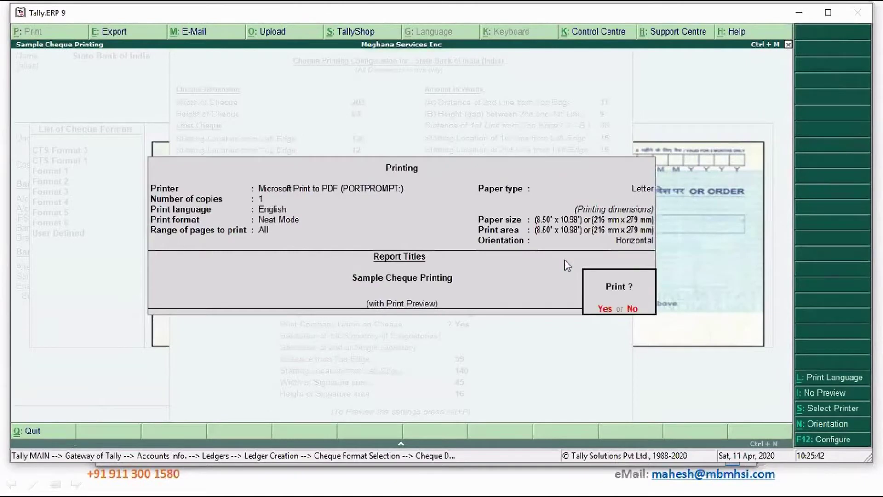
# Print-preview the sample cheque zoomed in, then close it back to the ledger.
pyautogui.press('Return')
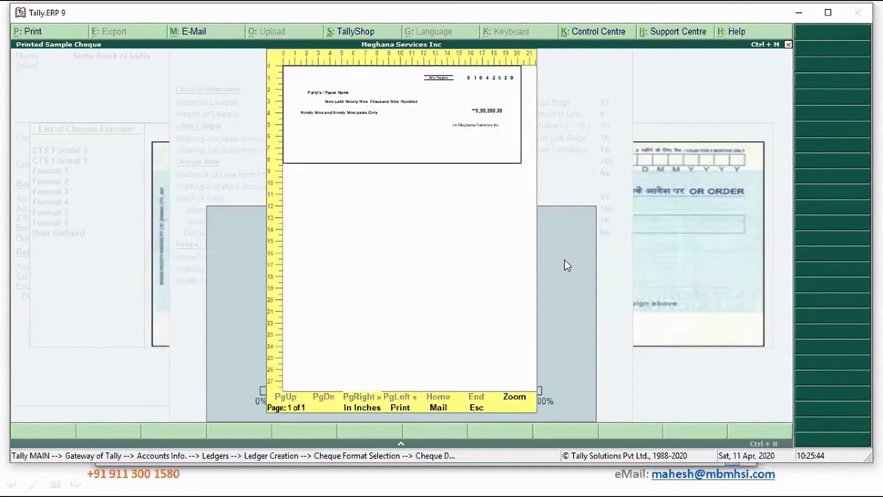
pyautogui.hotkey('alt', 'z')
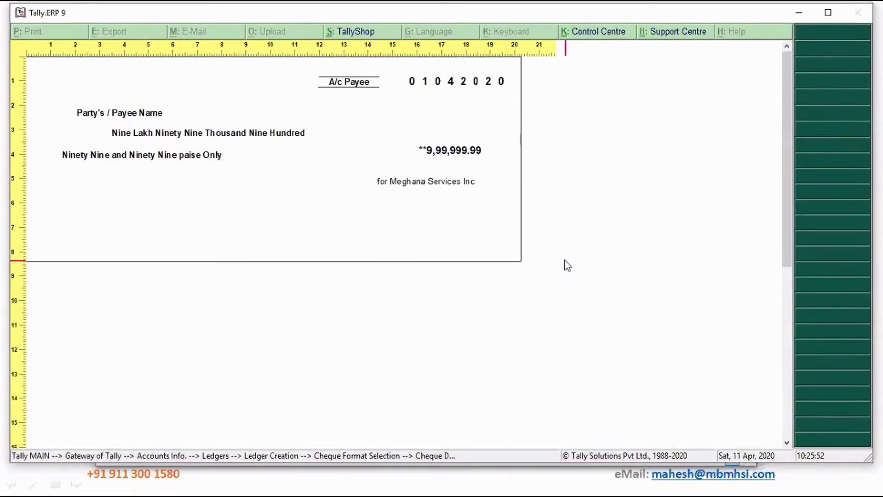
pyautogui.press('Escape')
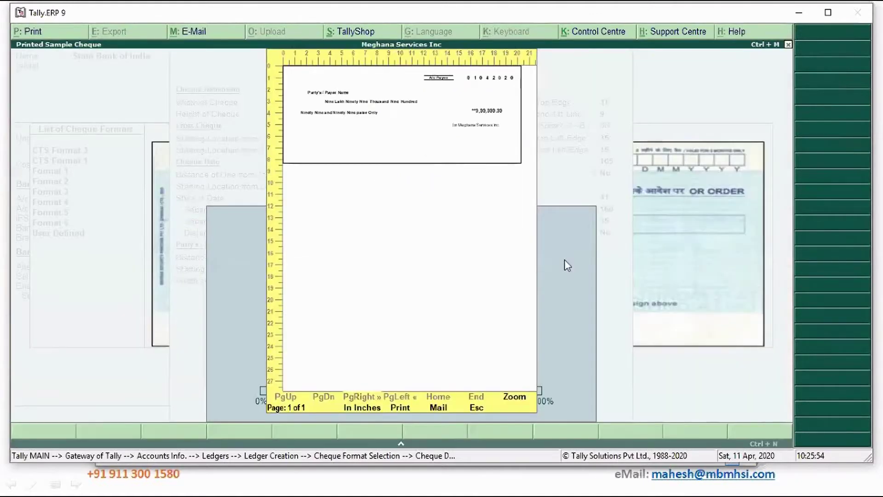
pyautogui.press('Escape')
pyautogui.press('Return')
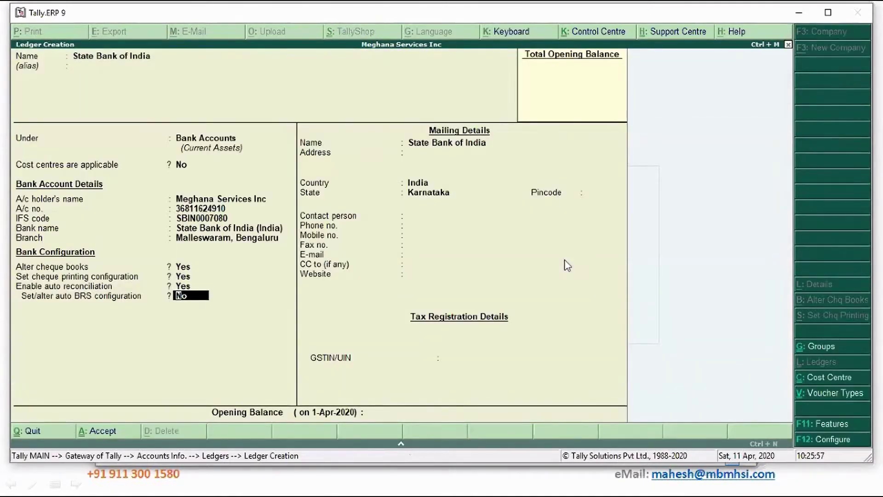
pyautogui.press('Return')
pyautogui.press('Return')
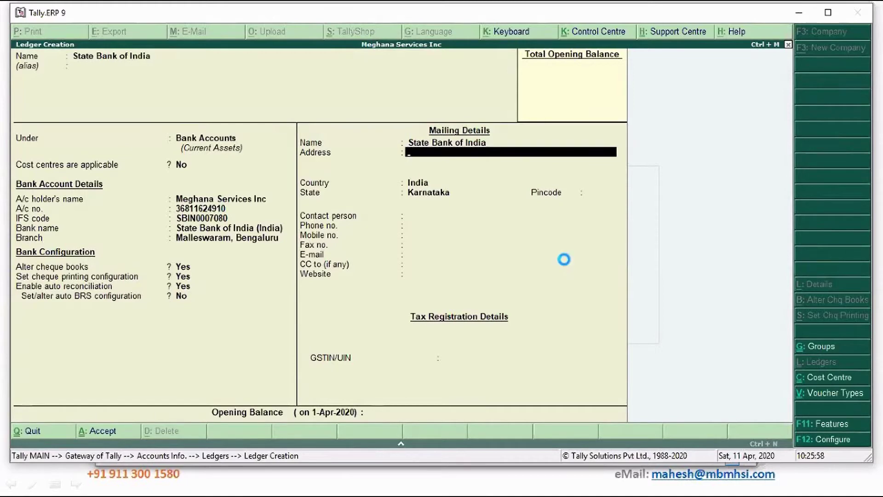
# Save the State Bank of India ledger and start a new ledger named Consulting Fee Receipts.
pyautogui.hotkey('ctrl', 'a')
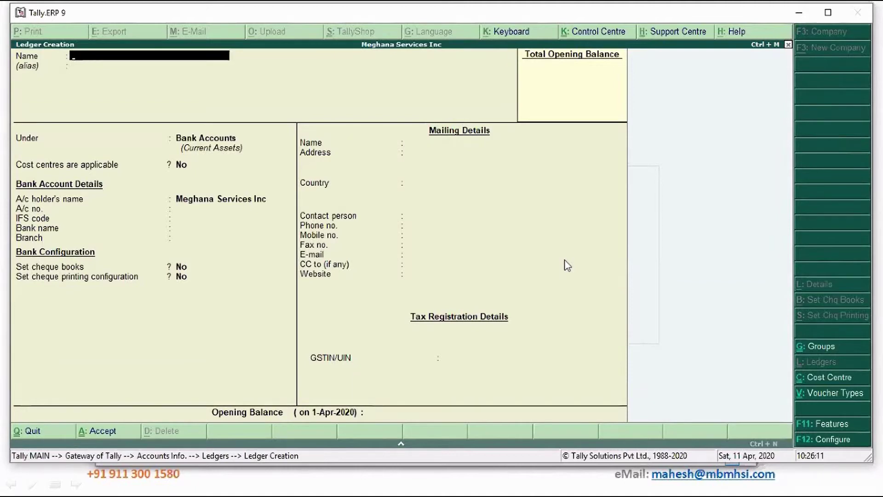
pyautogui.write('Consulting Ser')
pyautogui.press('BackSpace')
pyautogui.press('BackSpace')
pyautogui.press('BackSpace')
pyautogui.write('Fee')
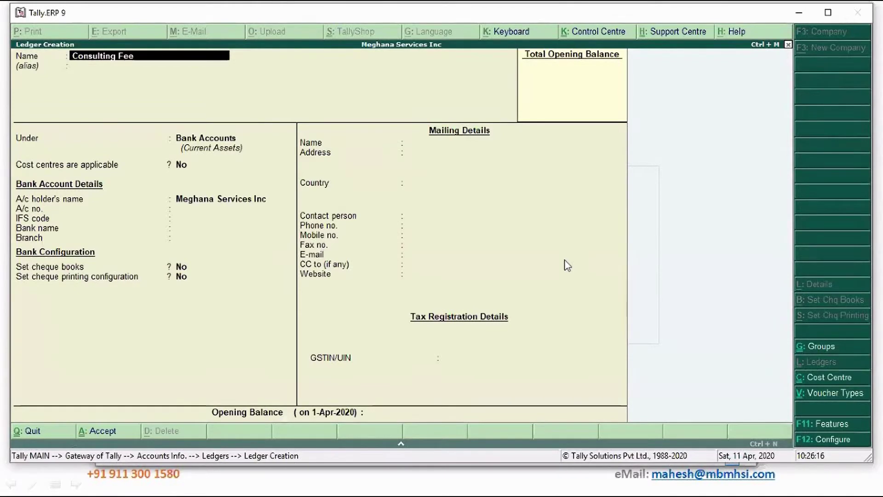
pyautogui.write(' Receipts')
pyautogui.press('Return')
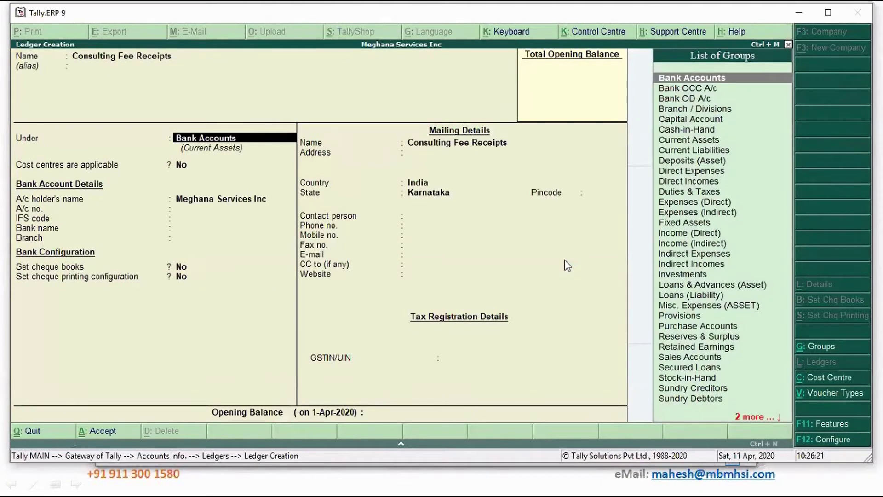
# Place Consulting Fee Receipts under Income (Direct) with type Not Applicable.
pyautogui.write('In')
pyautogui.press('Down')
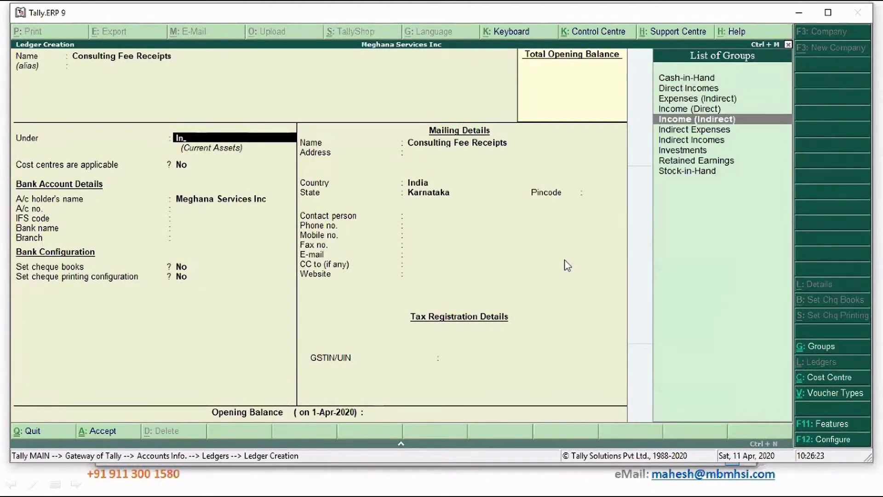
pyautogui.press('Up')
pyautogui.press('Return')
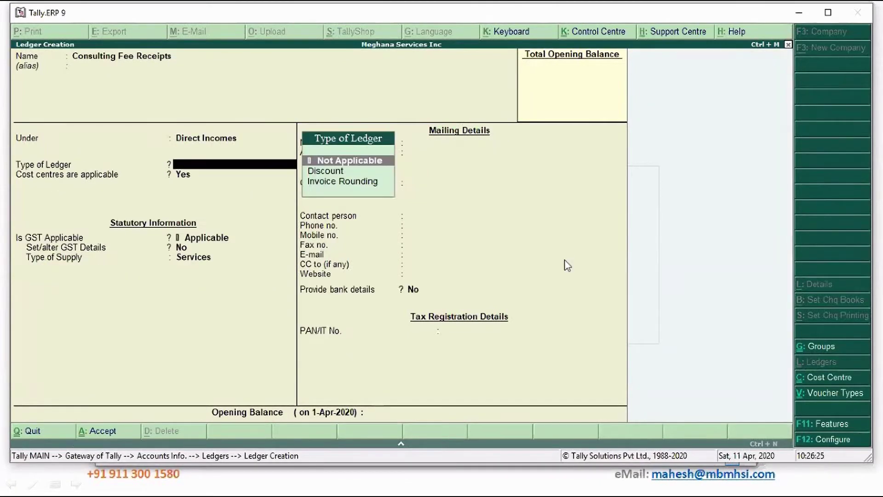
pyautogui.press('Return')
pyautogui.press('Return')
pyautogui.press('Return')
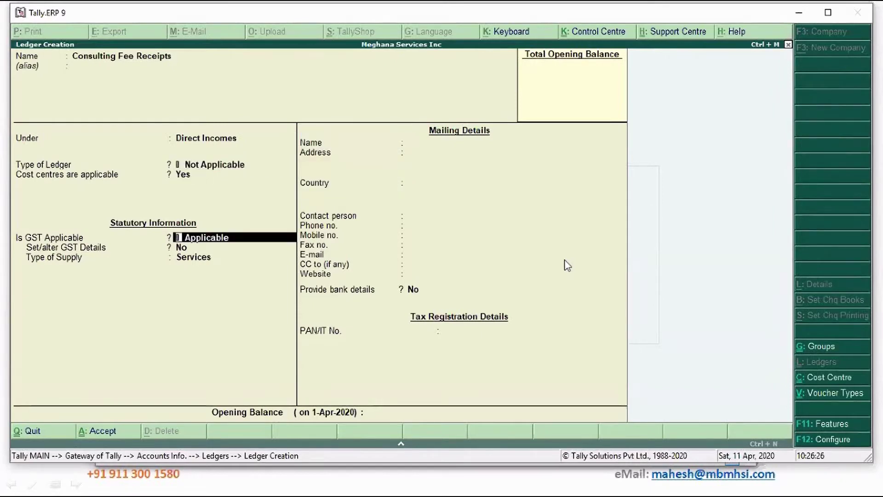
# Give Consulting Fee Receipts SAC 9918, Taxable at 18% integrated tax, Services supply, and save it.
pyautogui.press('y')
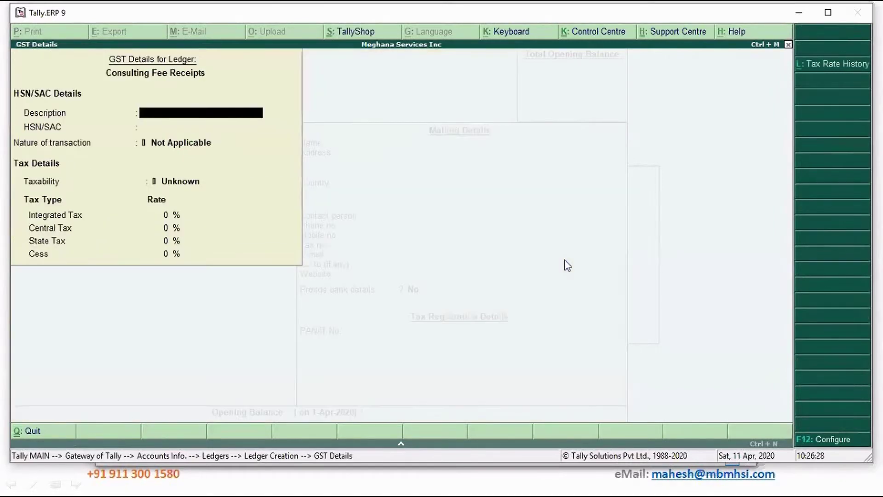
pyautogui.press('Return')
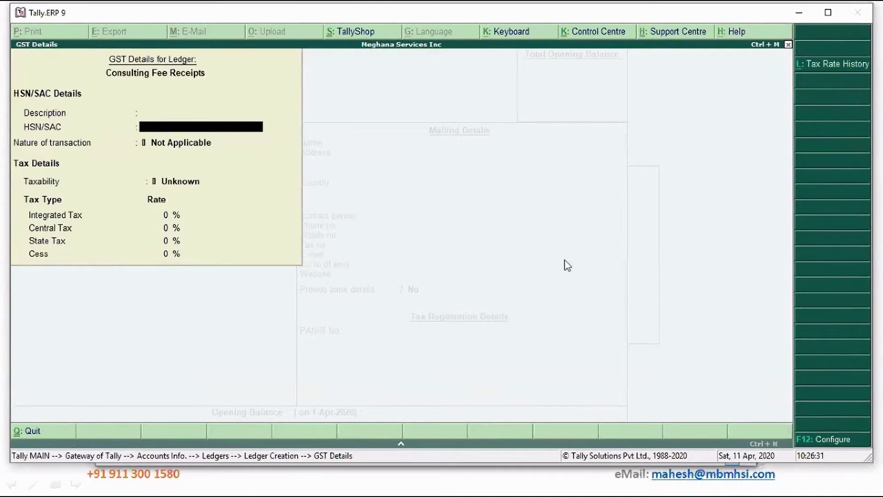
pyautogui.write('9918')
pyautogui.press('Return')
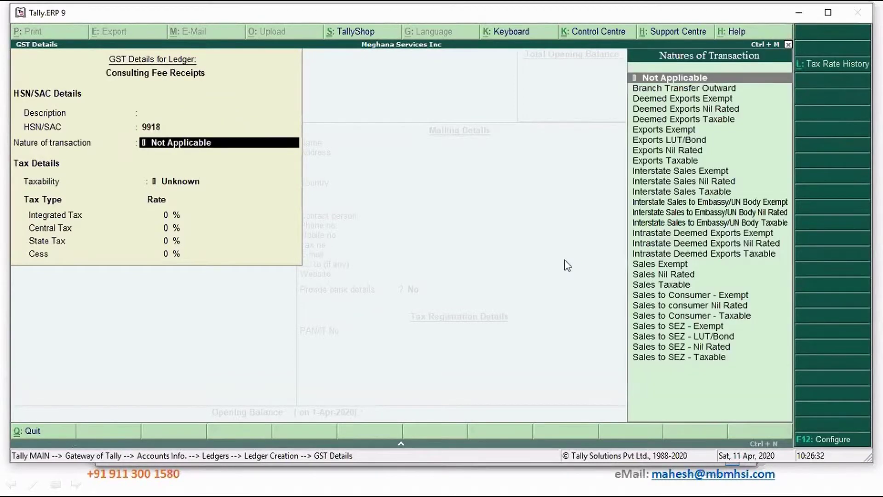
pyautogui.press('Return')
pyautogui.press('Down')
pyautogui.press('Down')
pyautogui.press('Down')
pyautogui.press('Return')
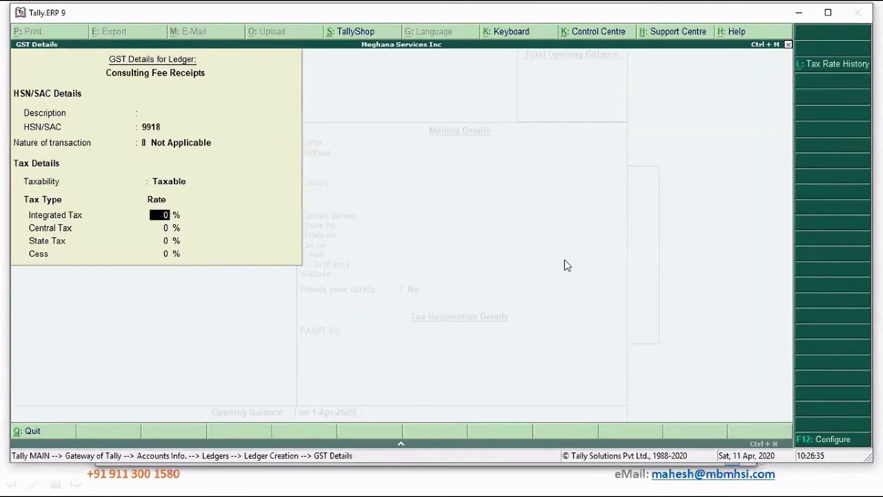
pyautogui.write('18')
pyautogui.press('Return')
pyautogui.press('Return')
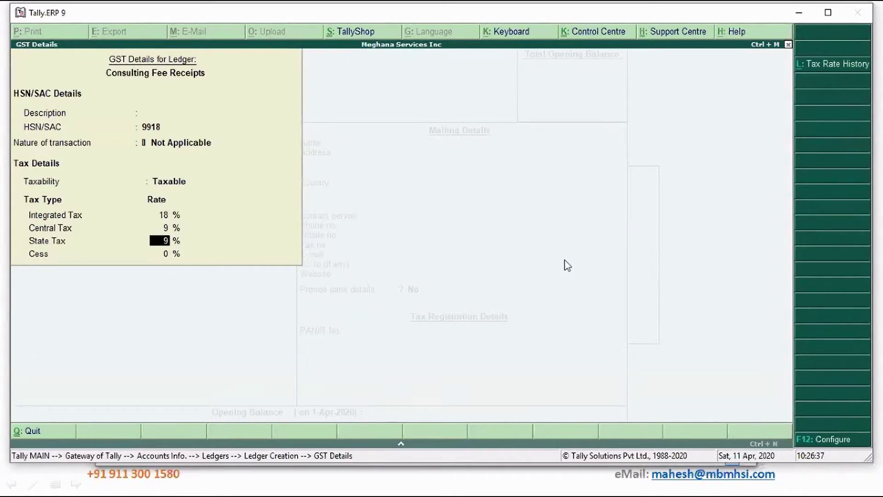
pyautogui.press('Return')
pyautogui.press('Return')
pyautogui.press('Return')
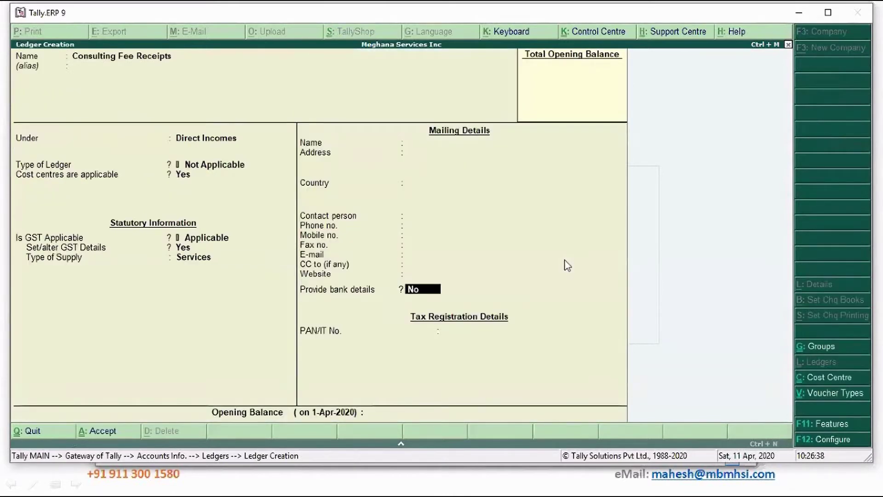
pyautogui.press('Return')
pyautogui.press('Return')
pyautogui.press('Return')
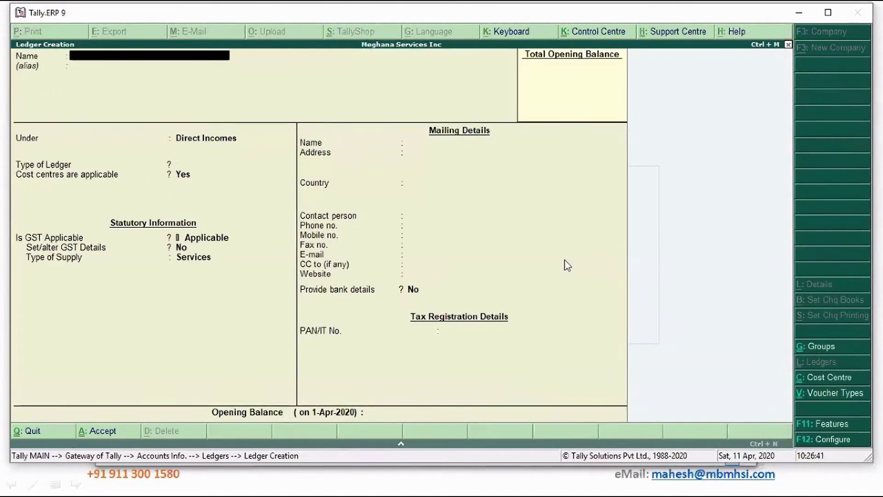
# Quit the blank ledger creation and open Consulting Income for alteration.
pyautogui.press('Escape')
pyautogui.press('y')
pyautogui.press('Down')
pyautogui.press('Return')
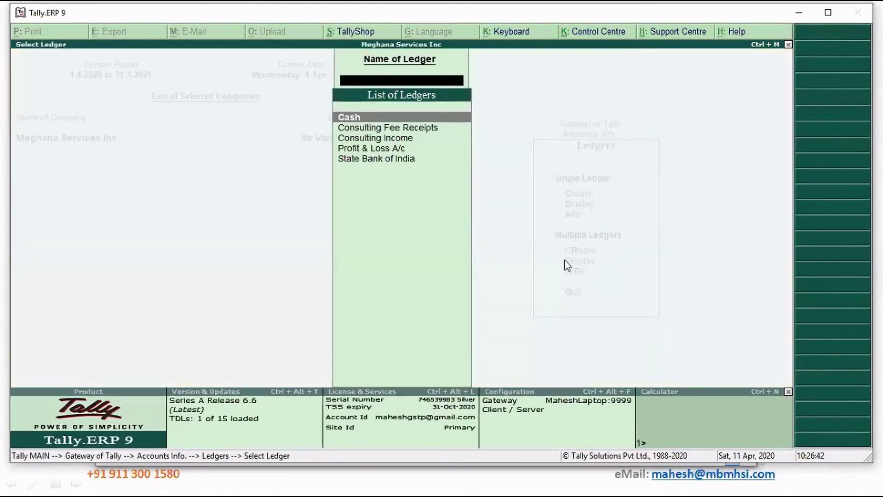
pyautogui.press('Down')
pyautogui.press('Down')
pyautogui.press('Return')
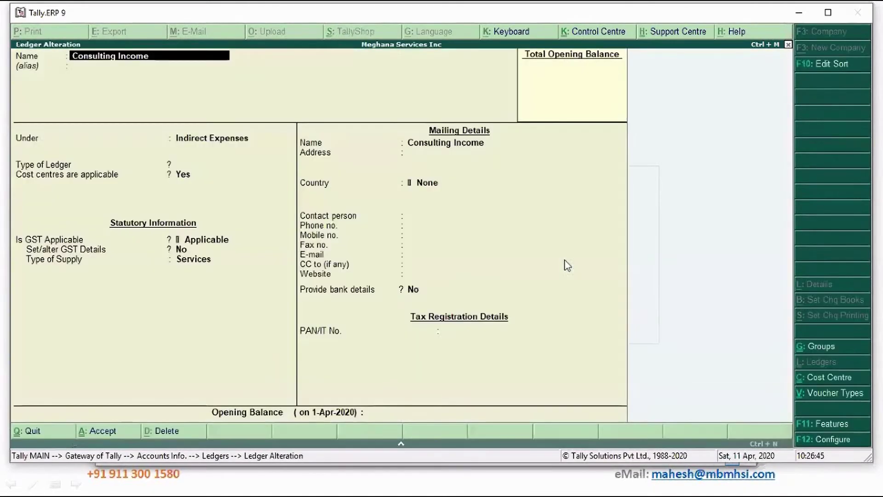
# Delete the Consulting Income ledger with Alt+D and return to the Ledgers menu.
pyautogui.press('Escape')
pyautogui.press('y')
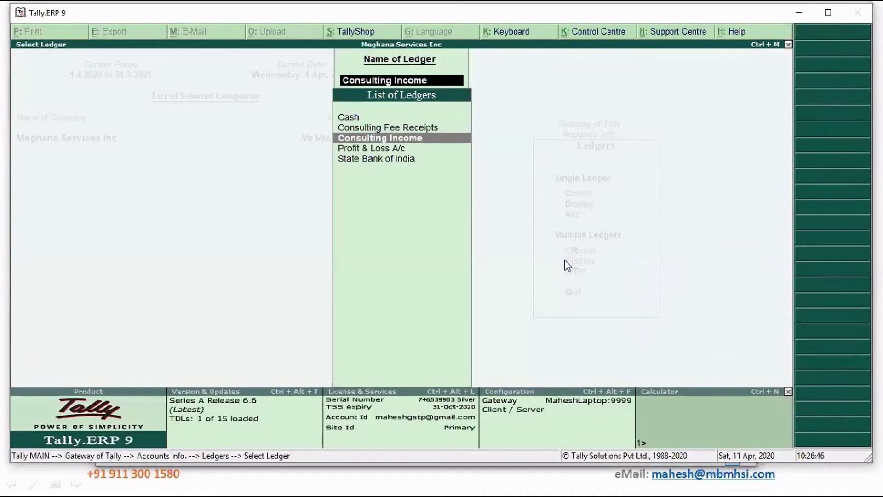
pyautogui.press('Return')
pyautogui.hotkey('alt', 'd')
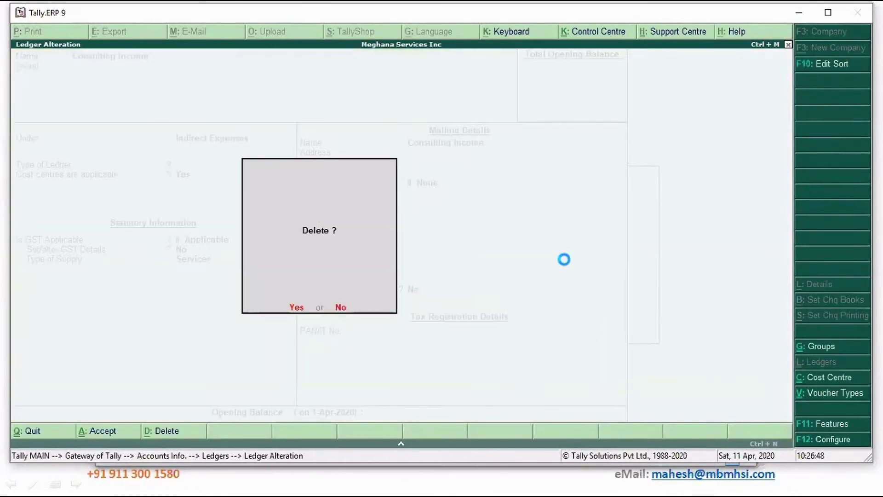
pyautogui.press('y')
pyautogui.press('Down')
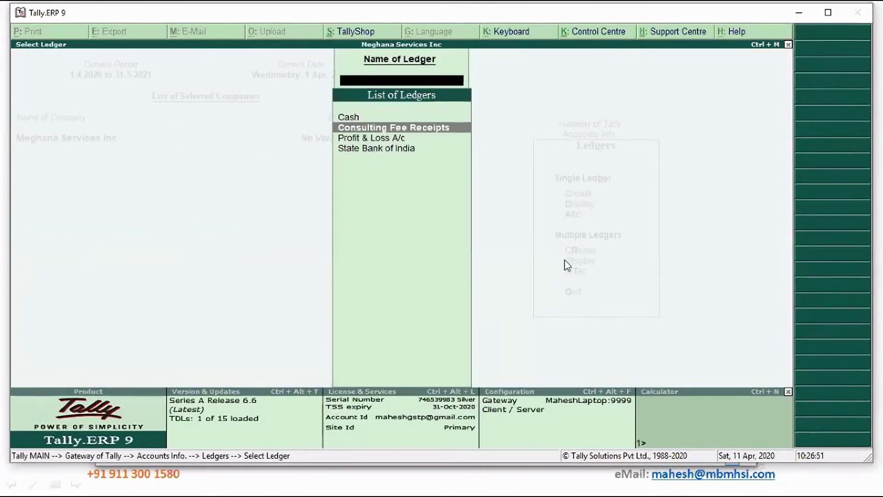
pyautogui.press('Escape')
pyautogui.press('Up')
pyautogui.press('Up')
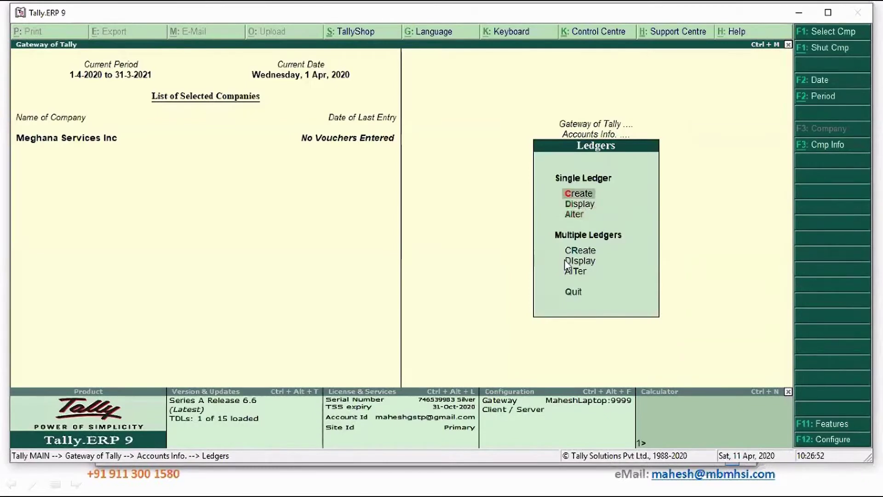
# Start a new ledger named Training Fee under Direct Incomes with cost centres applicable.
pyautogui.press('Return')
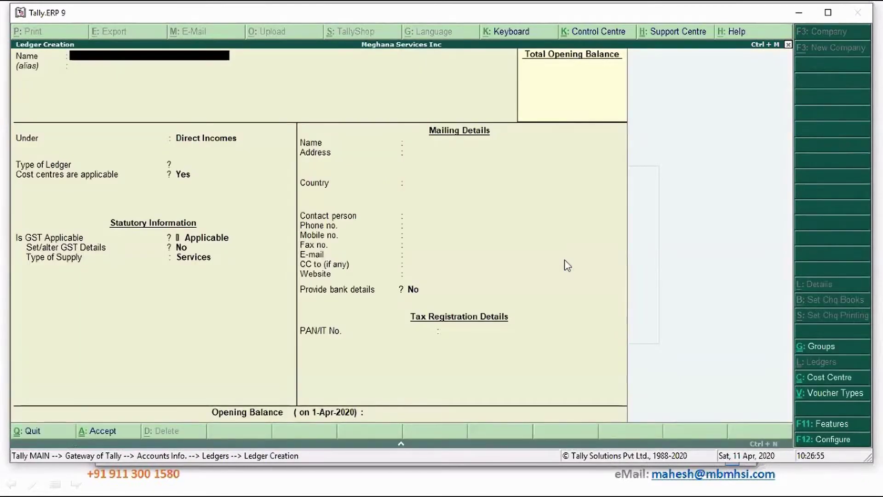
pyautogui.write('Training Fee')
pyautogui.press('Return')
pyautogui.press('Return')
pyautogui.press('Return')
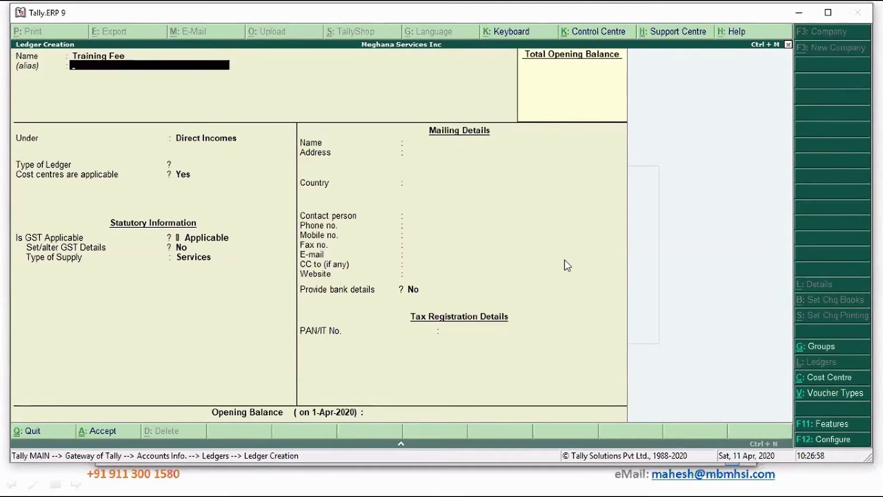
pyautogui.press('Return')
pyautogui.press('Return')
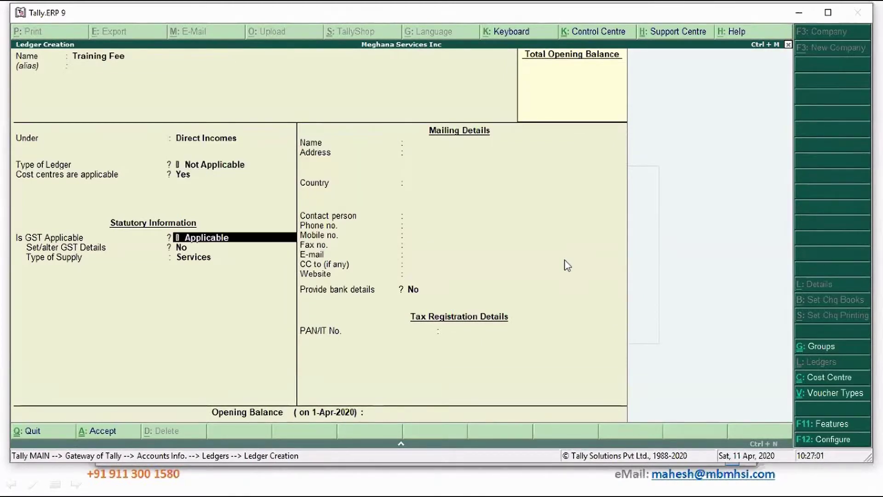
# Set Training Fee's GST details to HSN/SAC 9913, Taxable, 18% integrated tax.
pyautogui.press('Return')
pyautogui.press('y')
pyautogui.press('Return')
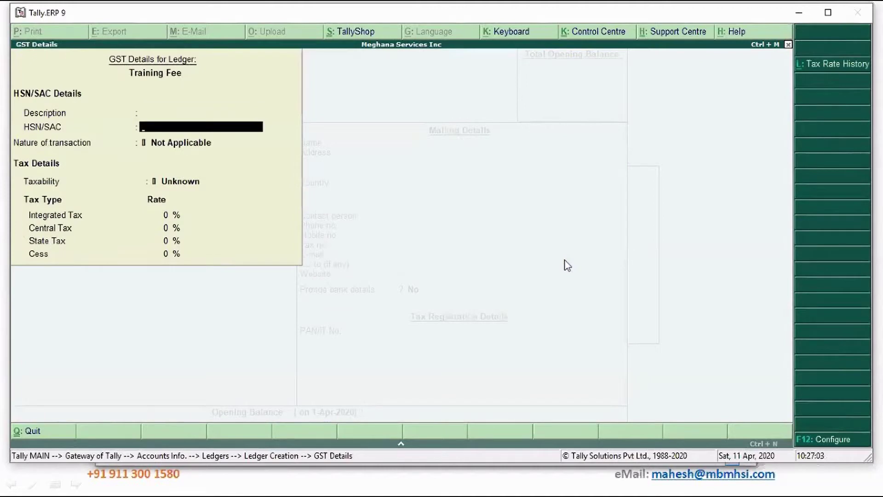
pyautogui.write('9913')
pyautogui.press('Return')
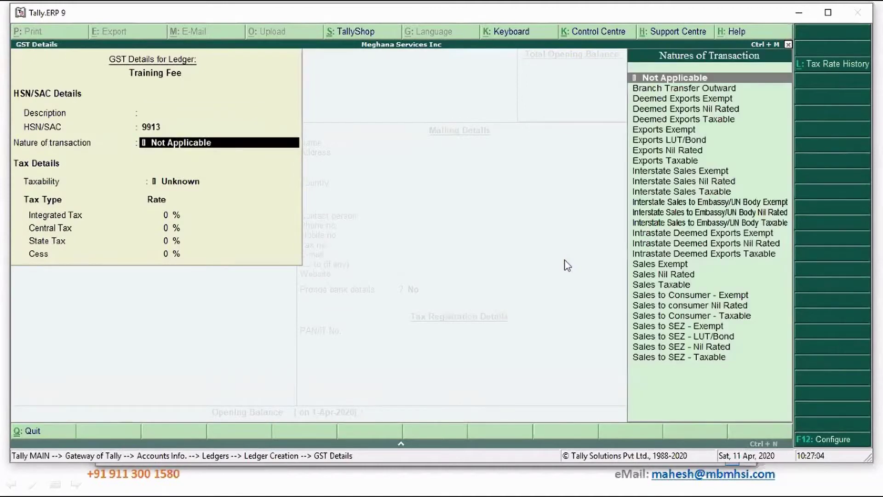
pyautogui.press('Return')
pyautogui.write('T')
pyautogui.press('Return')
pyautogui.write('18')
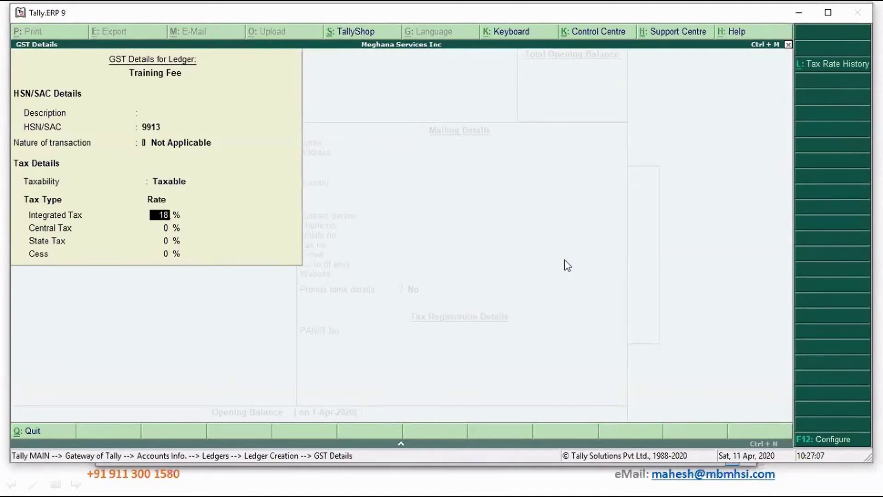
pyautogui.press('Return')
pyautogui.press('Return')
pyautogui.press('Return')
pyautogui.press('Return')
pyautogui.press('Return')
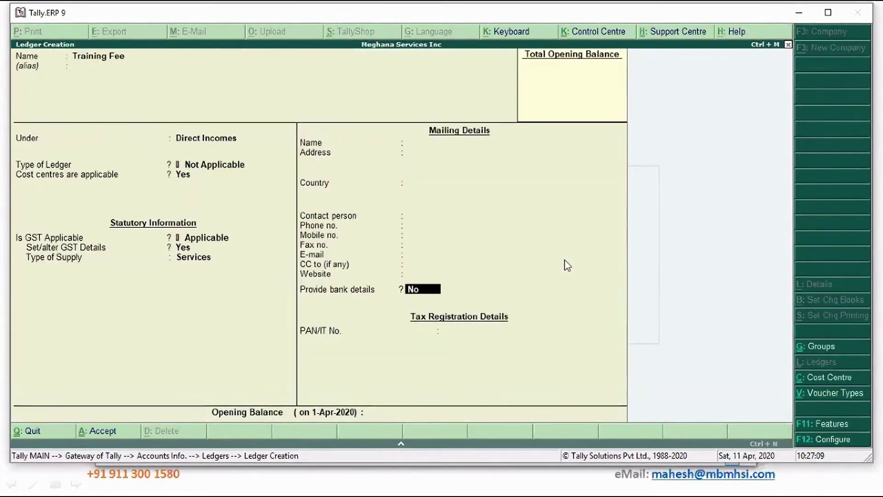
pyautogui.press('Return')
pyautogui.press('Return')
pyautogui.press('Return')
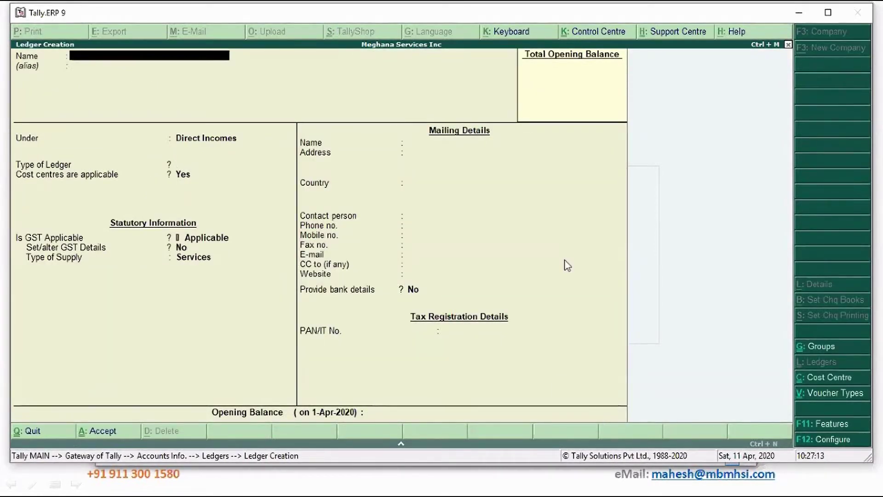
# Create a Seminar Income ledger under Direct Incomes with GST applicable.
pyautogui.write('Seminar Income')
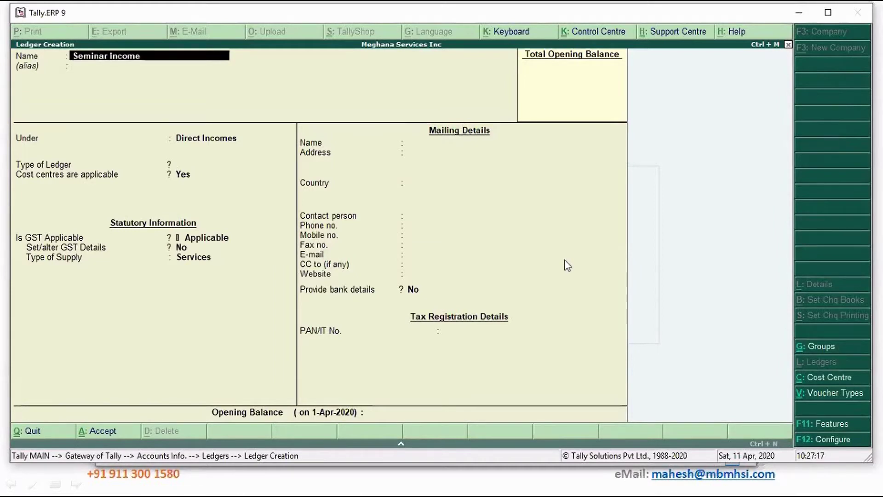
pyautogui.press('Return')
pyautogui.press('Return')
pyautogui.press('Return')
pyautogui.press('Return')
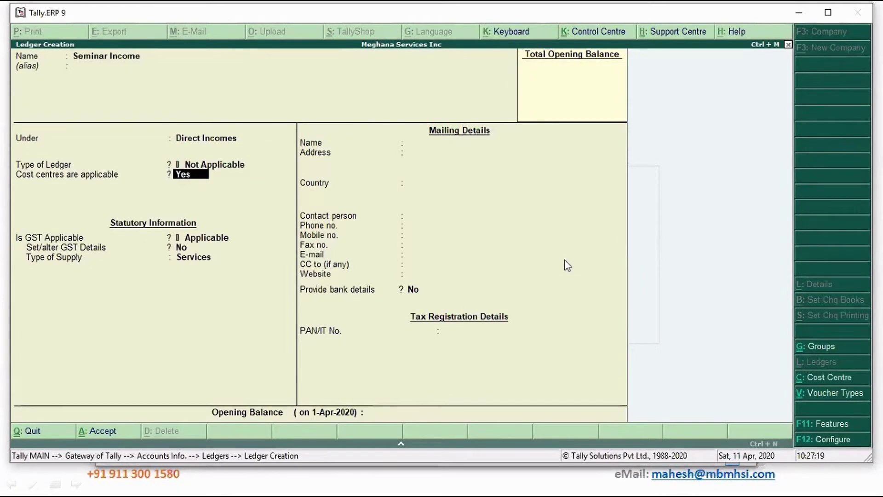
pyautogui.press('Return')
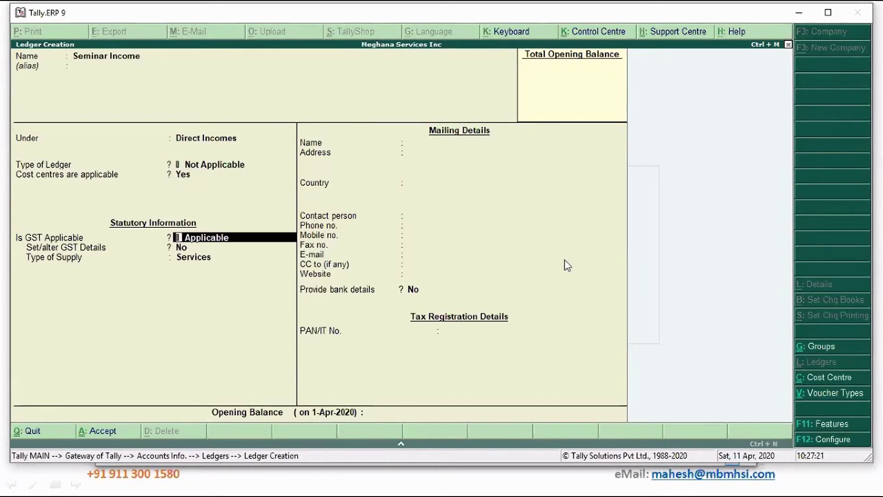
pyautogui.press('Return')
pyautogui.press('y')
# Give Seminar Income GST details of HSN/SAC 9913, Taxable, 18% integrated tax.
pyautogui.press('Return')
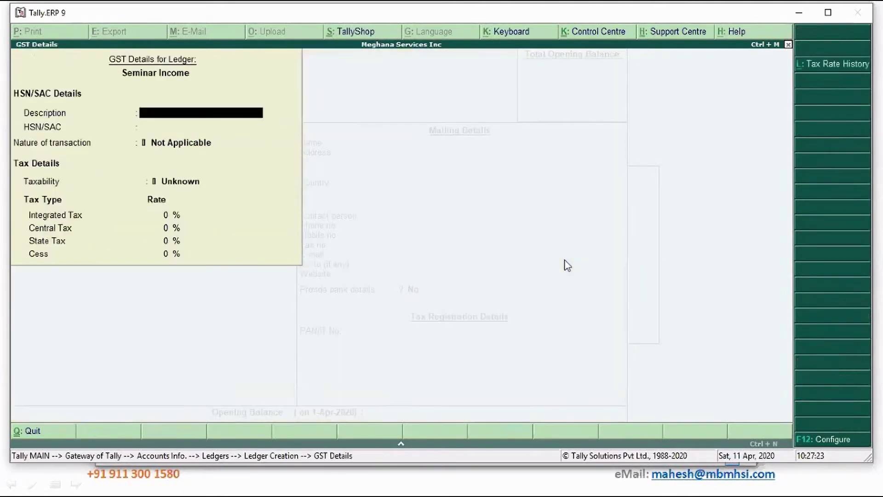
pyautogui.press('Return')
pyautogui.write('9913')
pyautogui.press('Return')
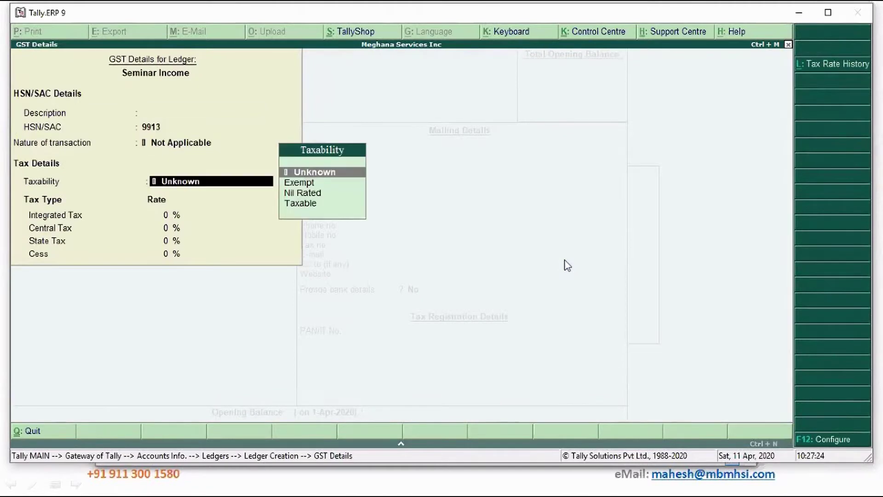
pyautogui.press('Down')
pyautogui.press('Down')
pyautogui.press('Down')
pyautogui.press('Return')
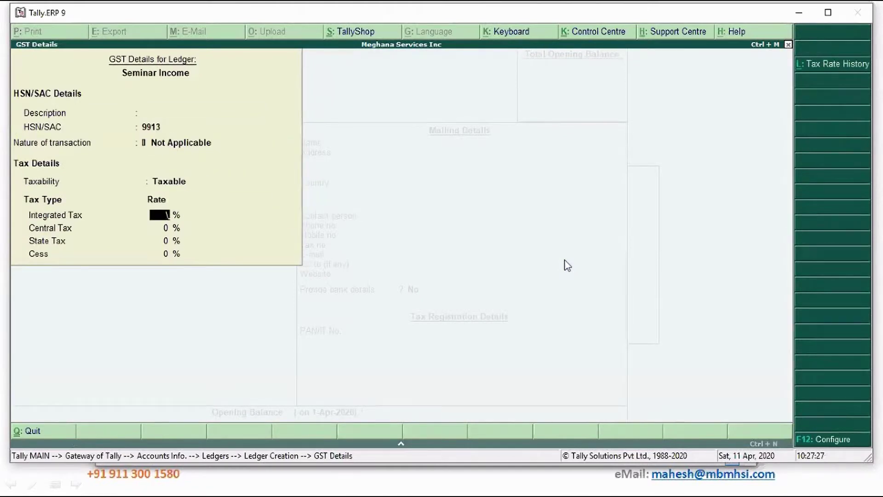
pyautogui.write('18')
pyautogui.press('Return')
pyautogui.press('Return')
pyautogui.press('Return')
pyautogui.press('Return')
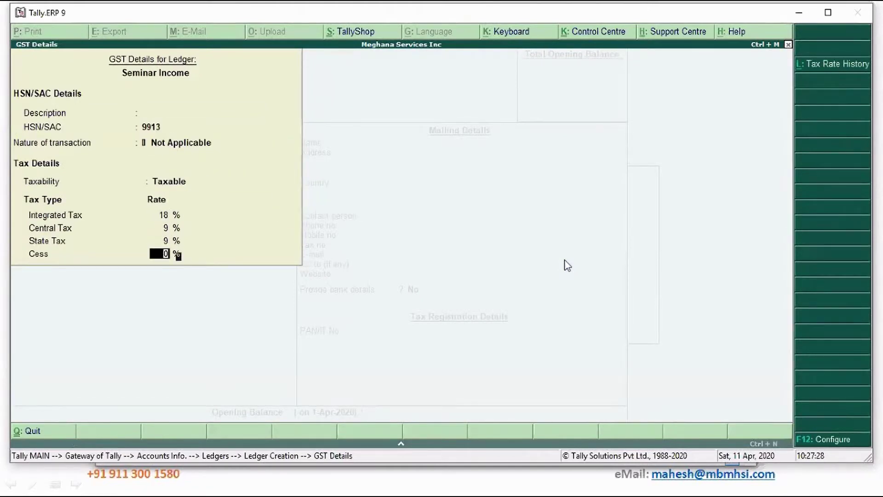
pyautogui.press('Return')
pyautogui.press('Return')
pyautogui.press('Return')
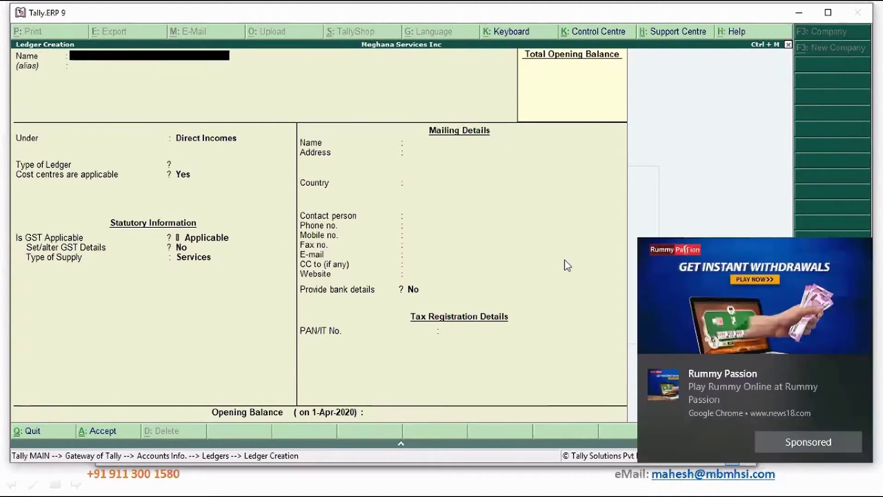
# Create an Office Rent ledger under Indirect Expenses with GST details enabled.
pyautogui.write('Office Rent')
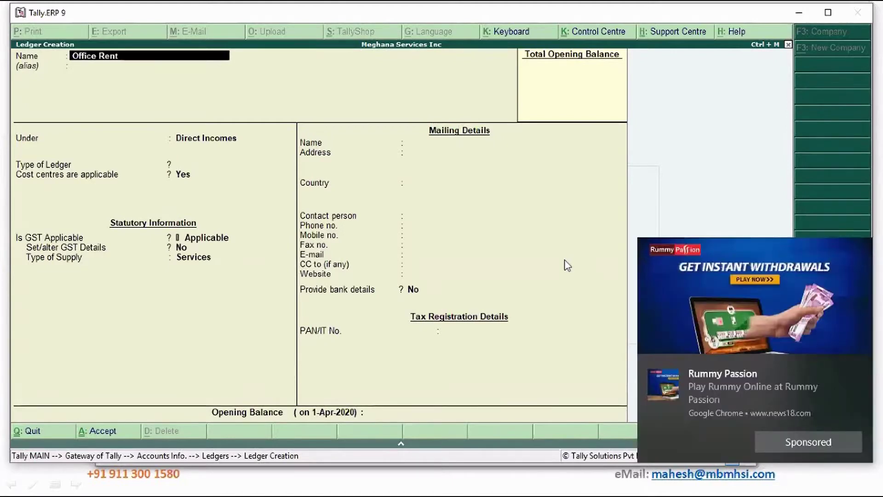
pyautogui.press('Return')
pyautogui.press('Return')
pyautogui.write('E')
pyautogui.press('Down')
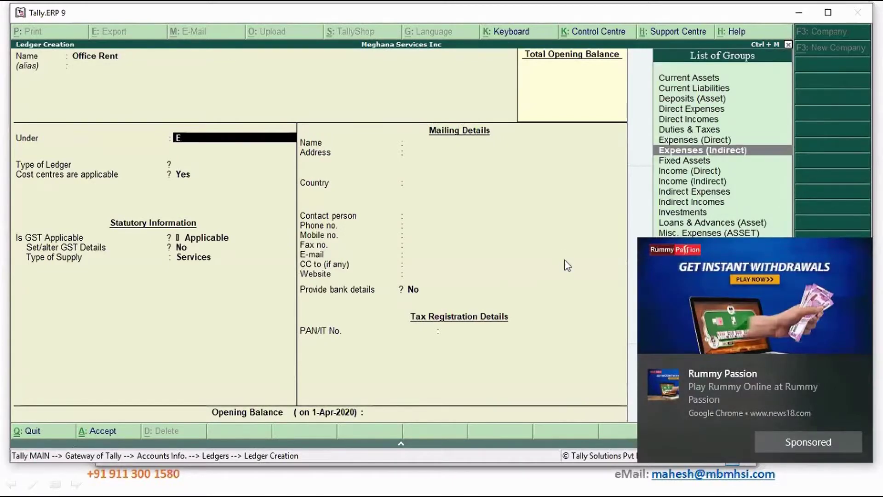
pyautogui.press('Return')
pyautogui.press('Return')
pyautogui.press('Return')
pyautogui.press('Return')
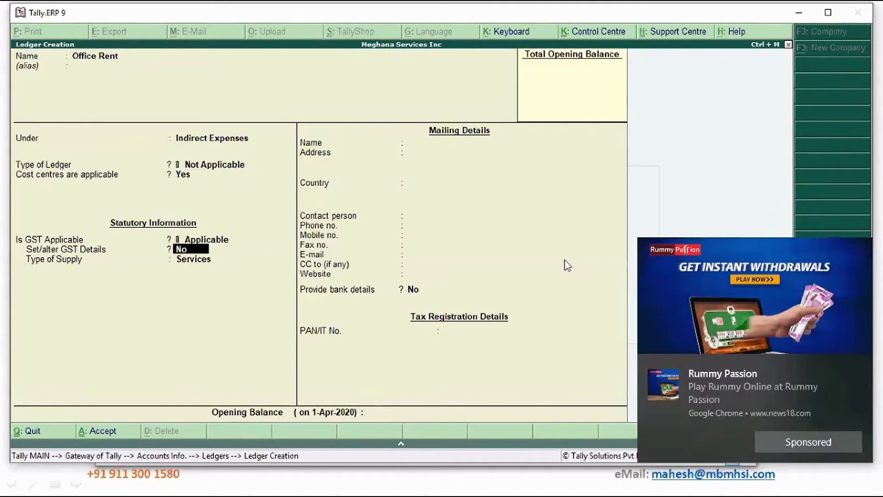
pyautogui.press('y')
# Set Office Rent to HSN/SAC 9176, Taxable at 18%, Services supply, and save it.
pyautogui.press('Return')
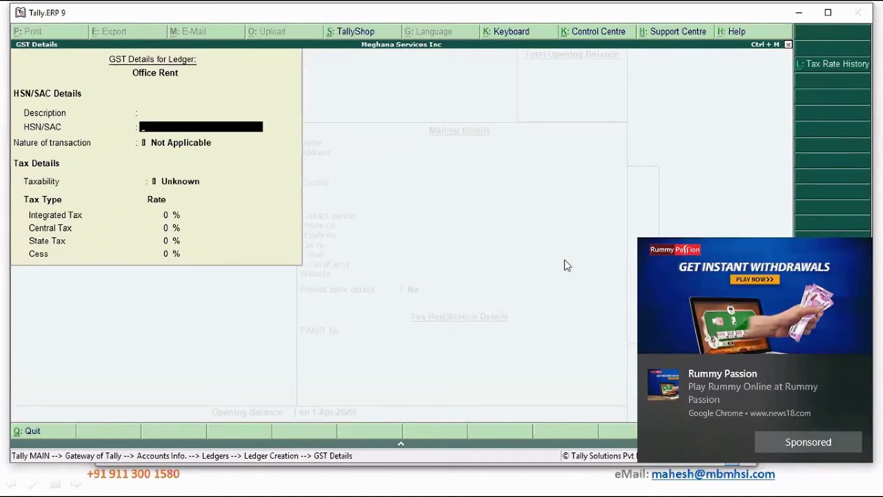
pyautogui.write('9176')
pyautogui.press('Return')
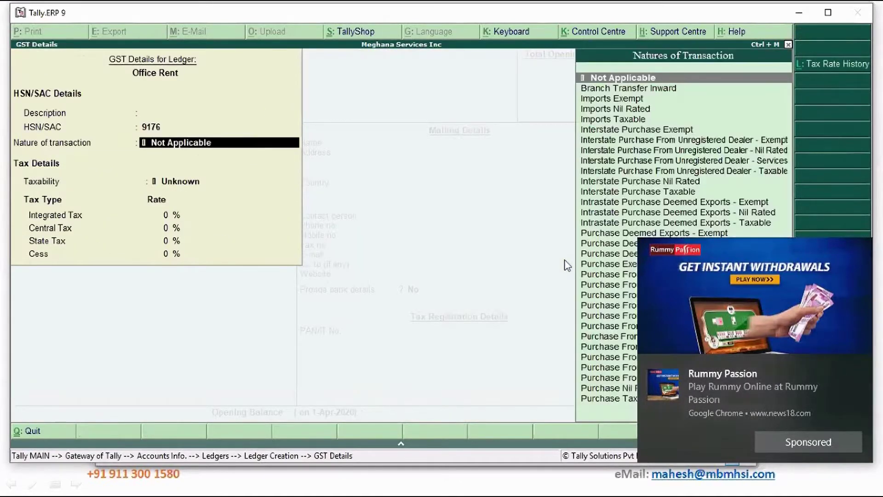
pyautogui.press('Return')
pyautogui.press('t')
pyautogui.press('Return')
pyautogui.write('18')
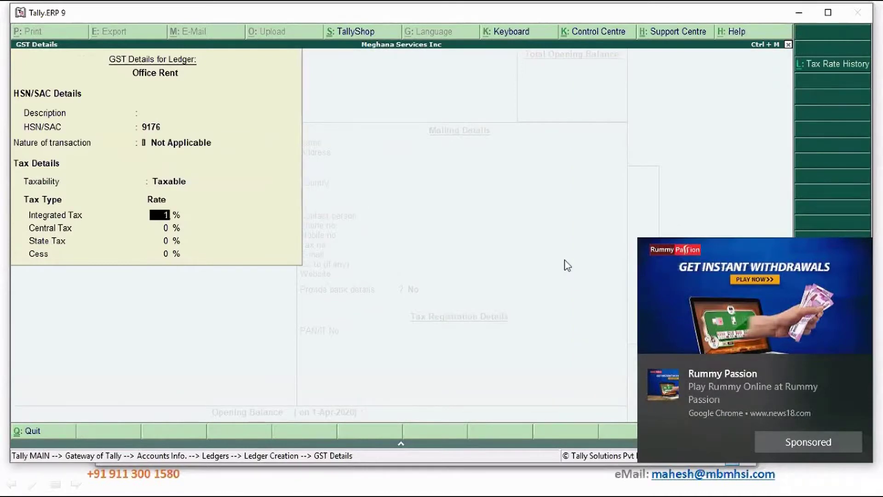
pyautogui.press('Return')
pyautogui.press('Return')
pyautogui.press('Return')
pyautogui.press('Return')
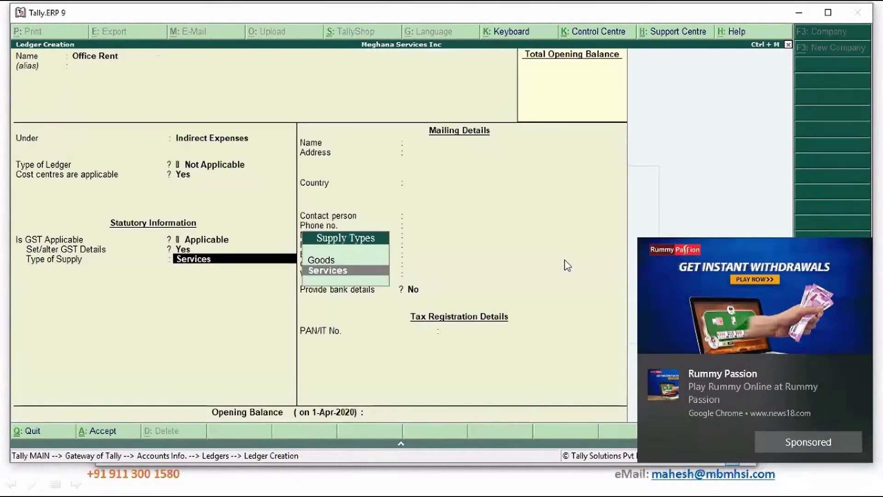
pyautogui.press('Return')
pyautogui.press('Return')
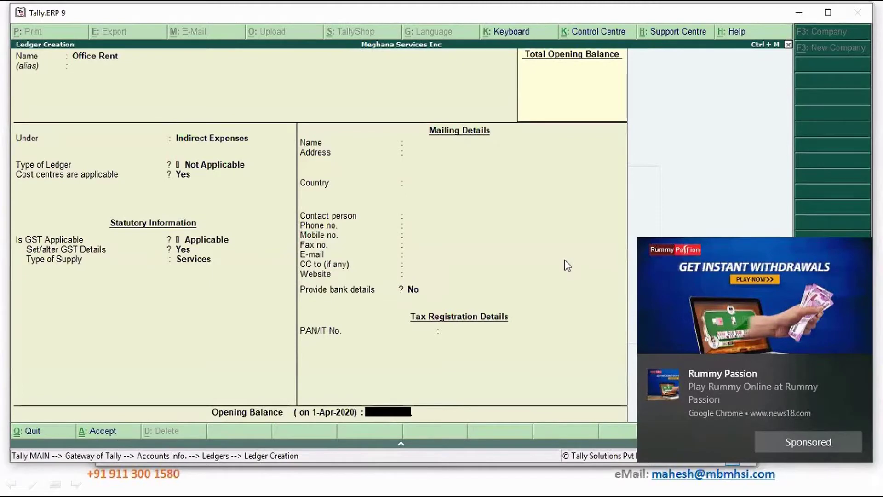
pyautogui.press('Return')
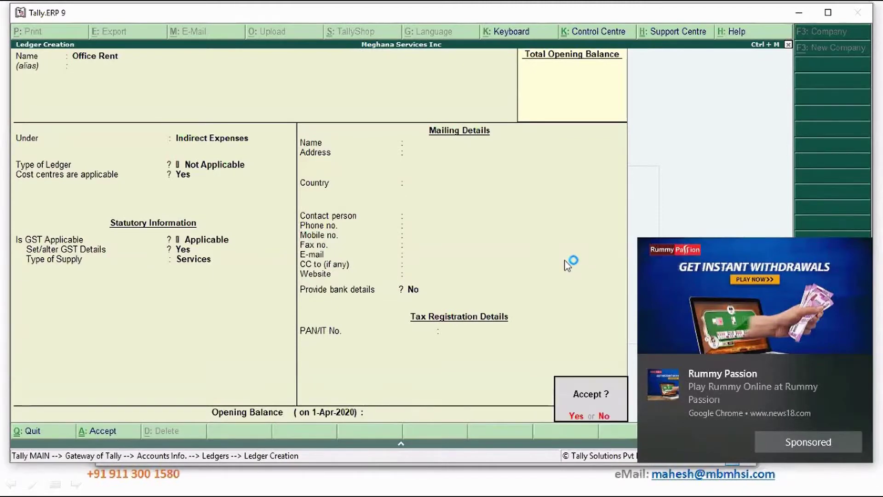
pyautogui.press('Return')
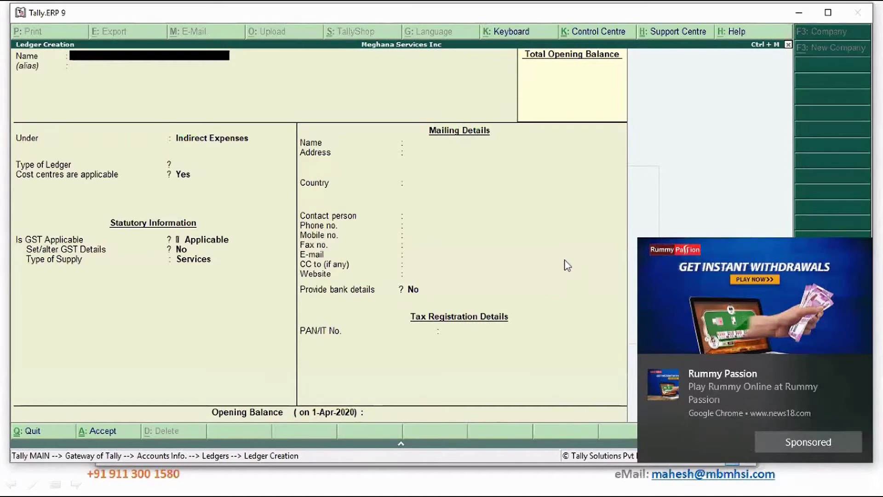
# Create a ledger with the landlord's name under Sundry Creditors.
pyautogui.write('Venkate')
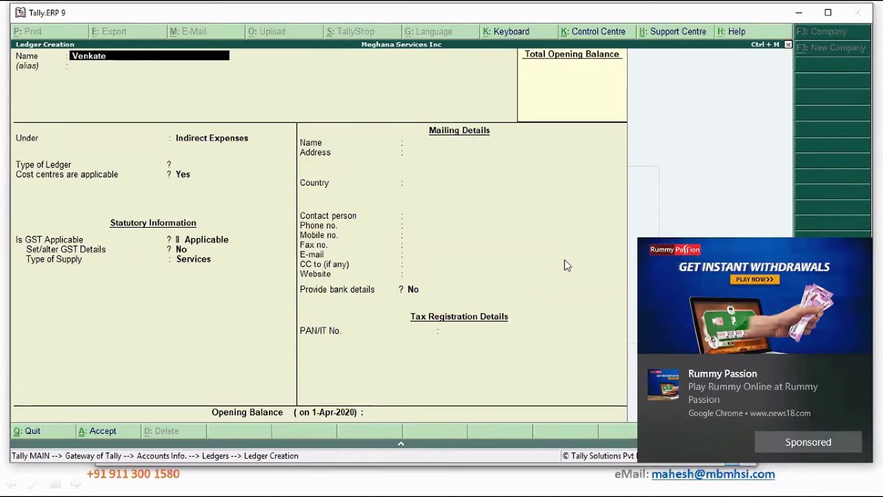
pyautogui.write('sh Landlord')
pyautogui.press('Return')
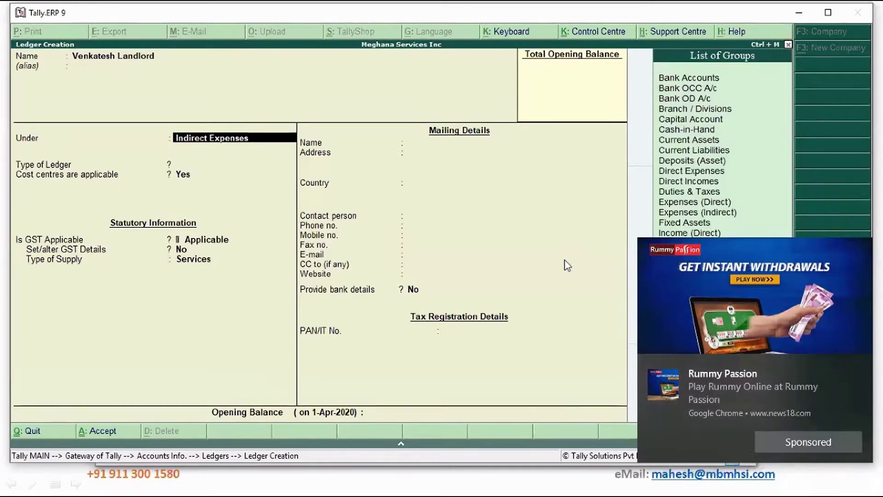
pyautogui.write('Su')
pyautogui.press('Down')
pyautogui.press('Return')
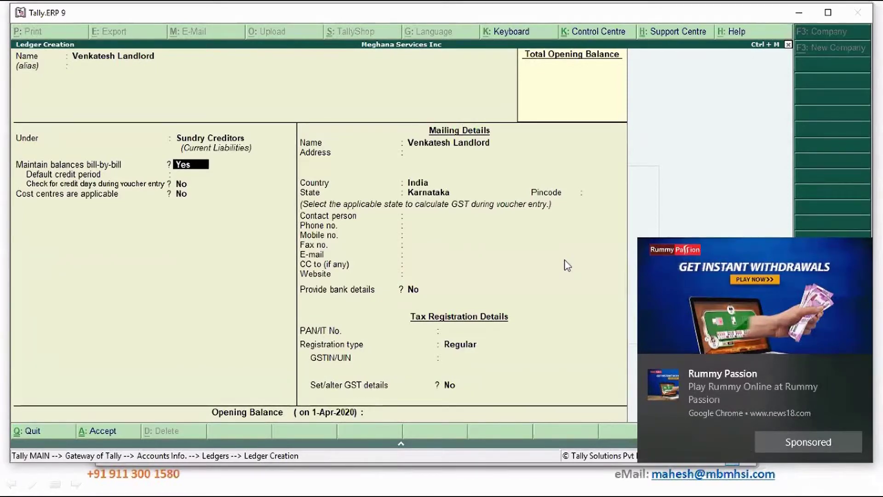
# Keep India/Karnataka and Regular registration, enter the landlord's GSTIN, save, and exit to Accounts Info.
pyautogui.press('Return')
pyautogui.press('Return')
pyautogui.press('Return')
pyautogui.press('Return')
pyautogui.press('Return')
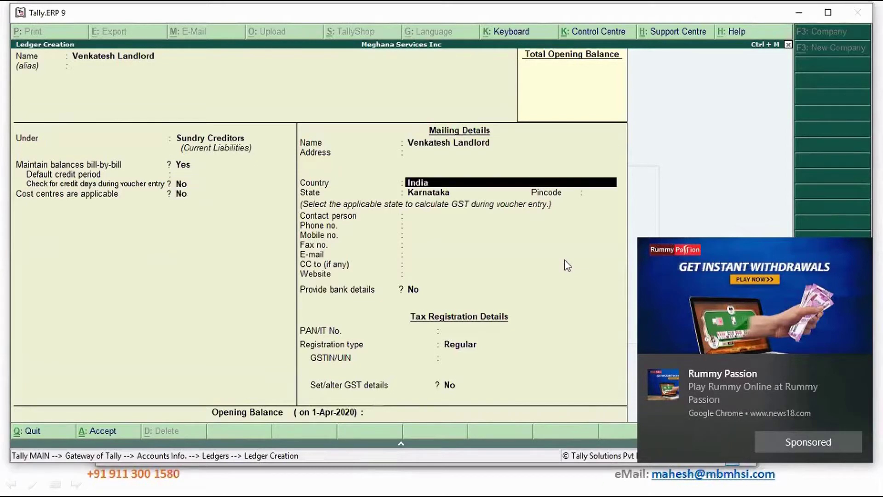
pyautogui.press('Return')
pyautogui.press('Return')
pyautogui.press('Return')
pyautogui.press('Return')
pyautogui.press('Return')
pyautogui.press('Return')
pyautogui.press('Return')
pyautogui.press('Return')
pyautogui.press('Return')
pyautogui.press('Return')
pyautogui.press('Return')
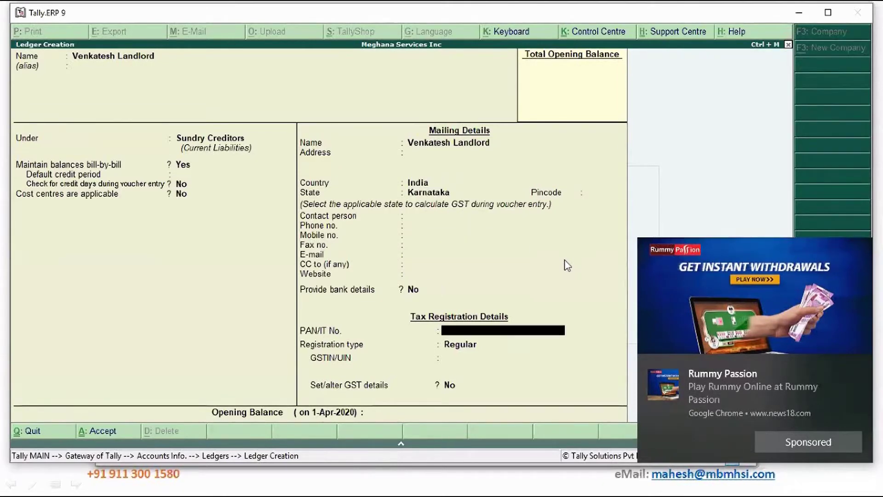
pyautogui.press('Return')
pyautogui.press('Return')
pyautogui.write('29')
pyautogui.press('Return')
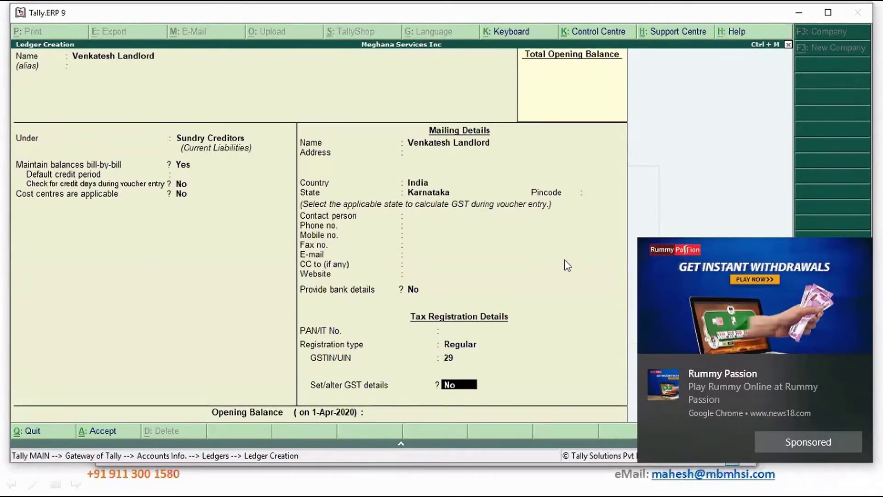
pyautogui.press('Return')
pyautogui.press('Return')
pyautogui.press('Return')
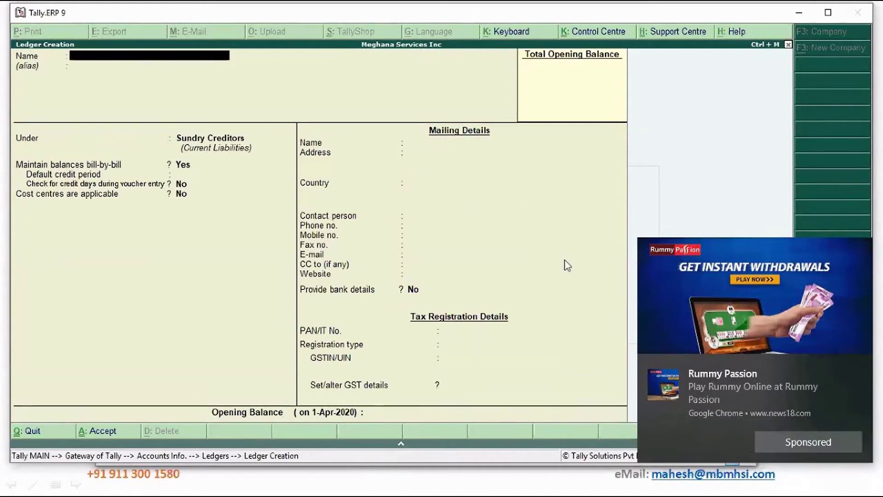
pyautogui.press('Escape')
pyautogui.press('Return')
pyautogui.press('Escape')
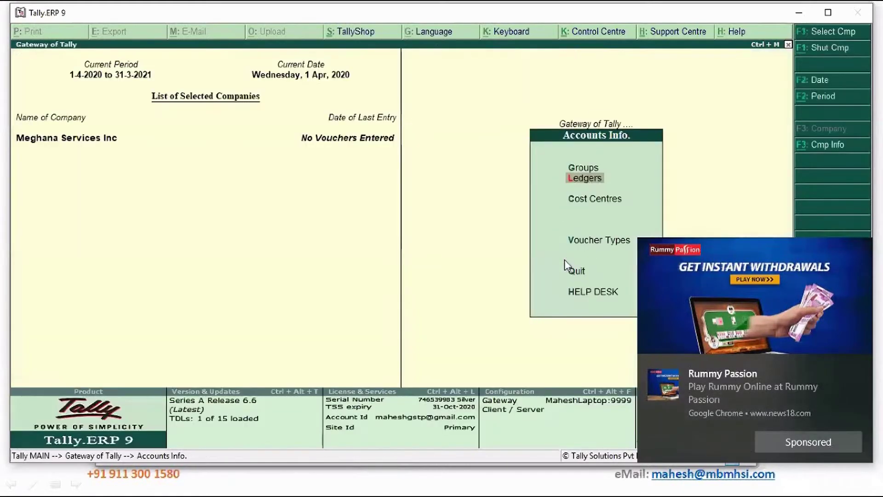
# Go back to Gateway of Tally, dismiss the advertisement, and open Accounting Vouchers.
pyautogui.press('Escape')
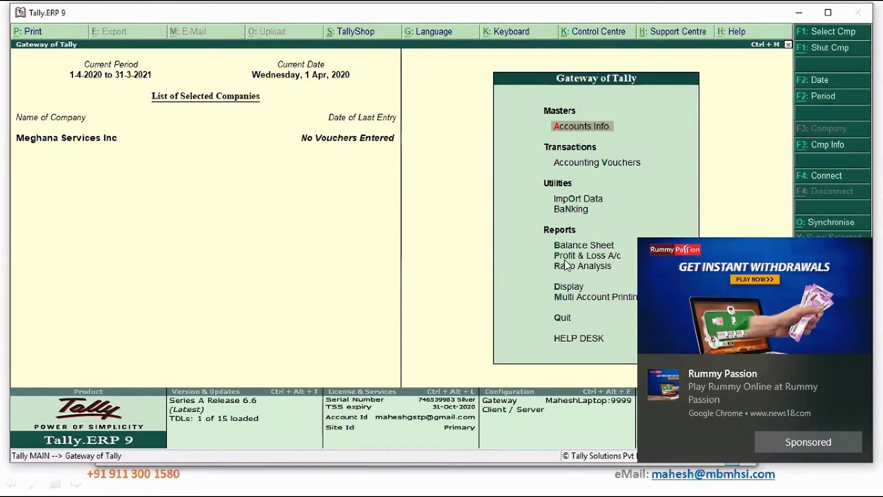
pyautogui.click(859, 367)
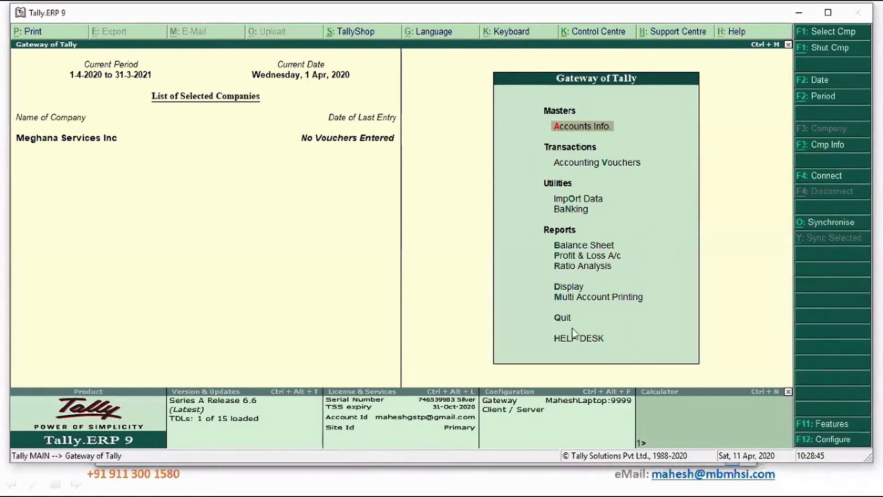
pyautogui.click(583, 163)
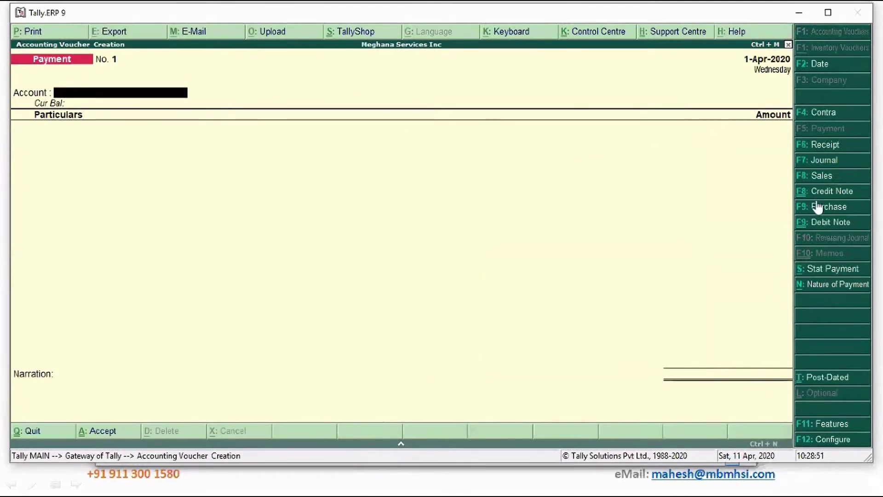
# Switch to a Sales voucher and create party ledger Digique Tech under Sundry Debtors.
pyautogui.click(816, 175)
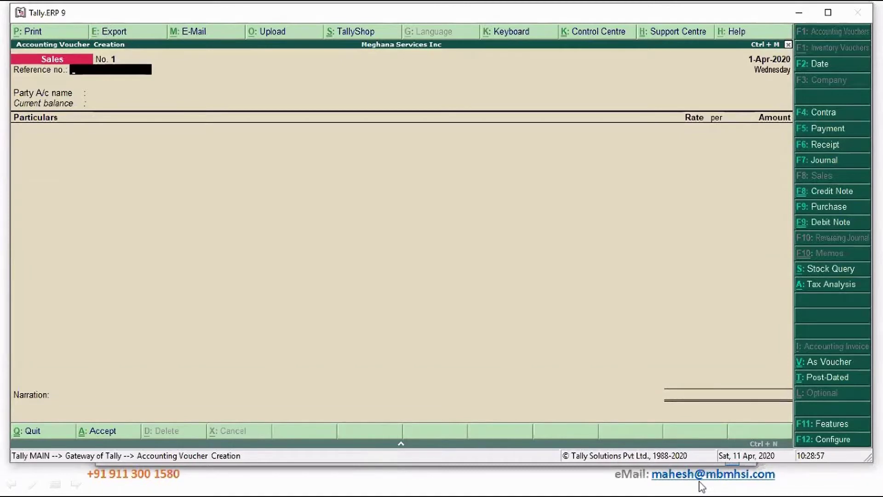
pyautogui.press('Return')
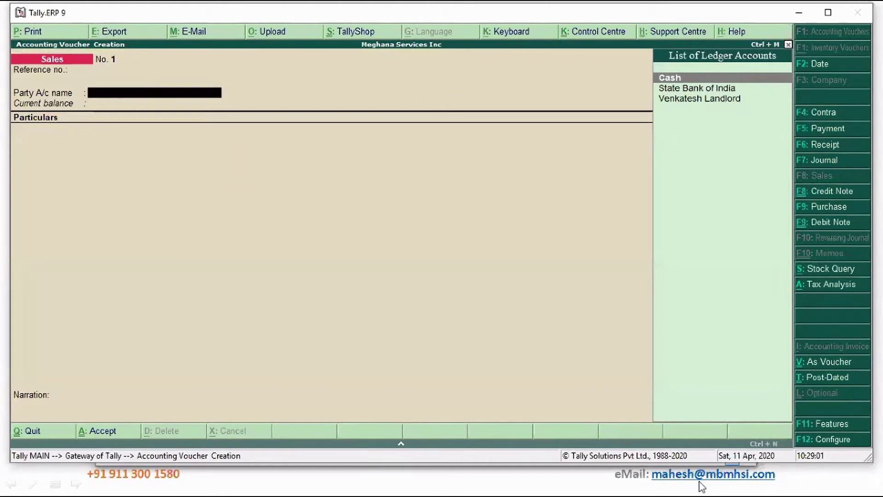
pyautogui.hotkey('alt', 'c')
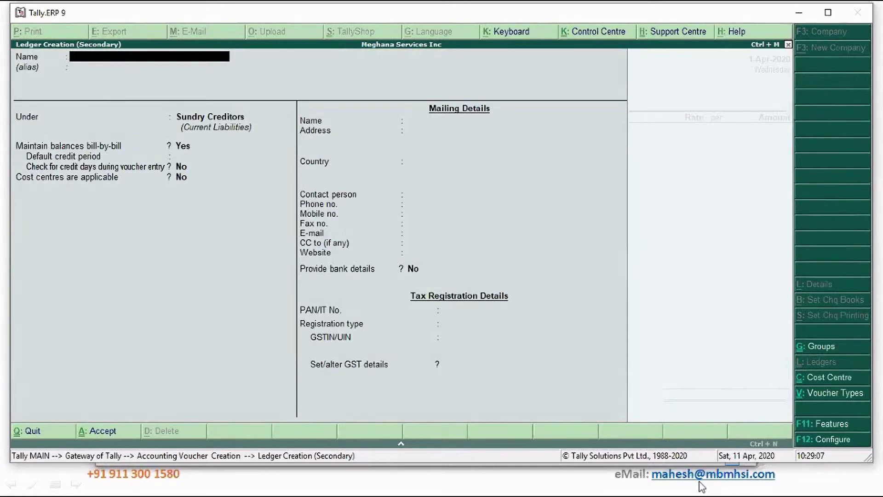
pyautogui.write('Digique Tech')
pyautogui.press('Return')
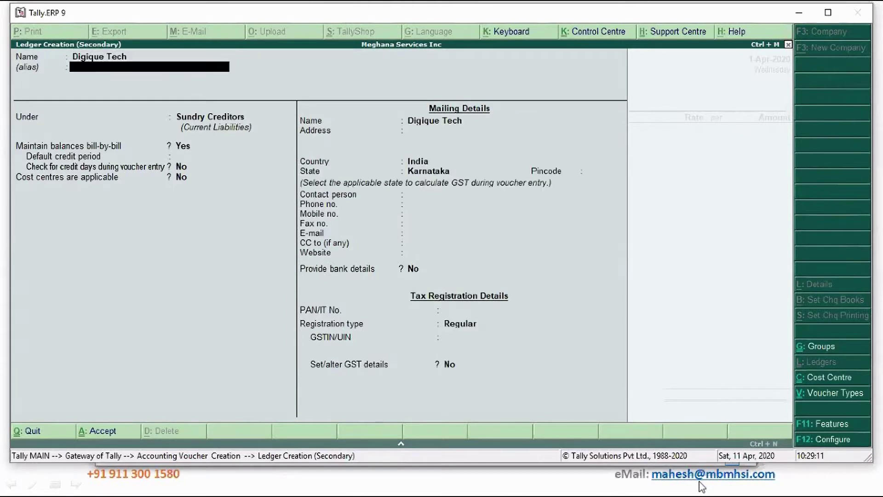
pyautogui.press('Return')
pyautogui.write('S')
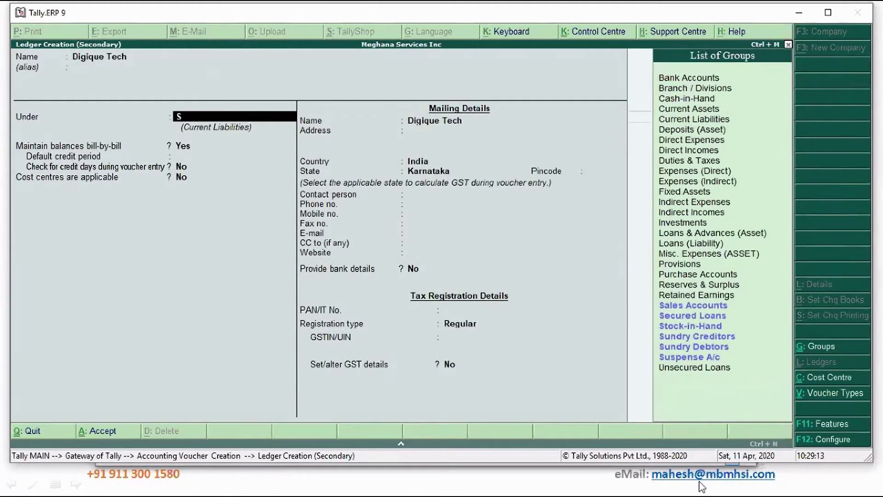
pyautogui.press('Down')
pyautogui.press('Down')
pyautogui.press('Down')
pyautogui.press('Down')
pyautogui.press('Down')
pyautogui.press('Return')
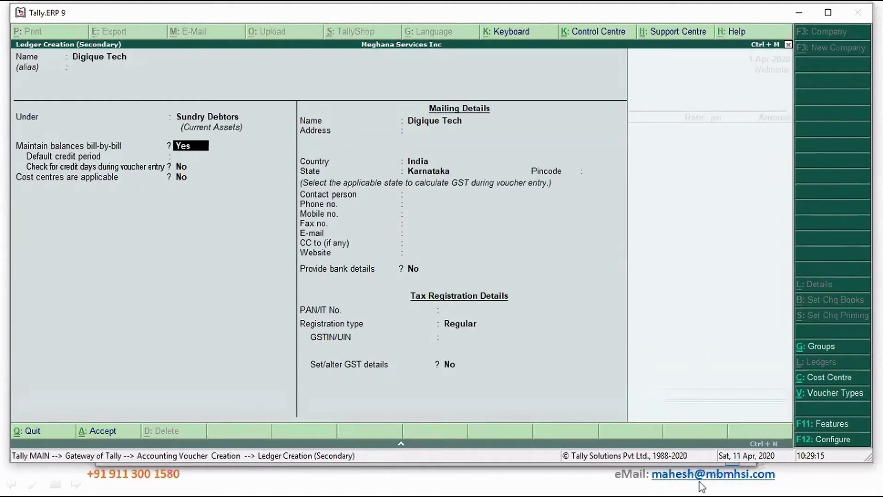
# Enter Digique Tech's GSTIN, accept the ledger and party details, and return to the voucher.
pyautogui.press('Return')
pyautogui.press('Return')
pyautogui.press('Return')
pyautogui.press('Return')
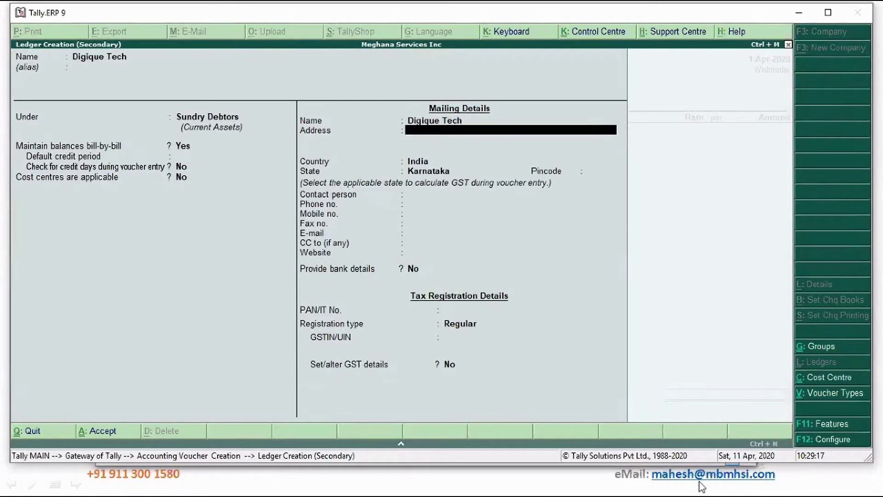
pyautogui.press('Return')
pyautogui.press('Return')
pyautogui.press('Return')
pyautogui.press('Return')
pyautogui.press('Return')
pyautogui.press('Return')
pyautogui.press('Return')
pyautogui.press('Return')
pyautogui.press('Return')
pyautogui.press('Return')
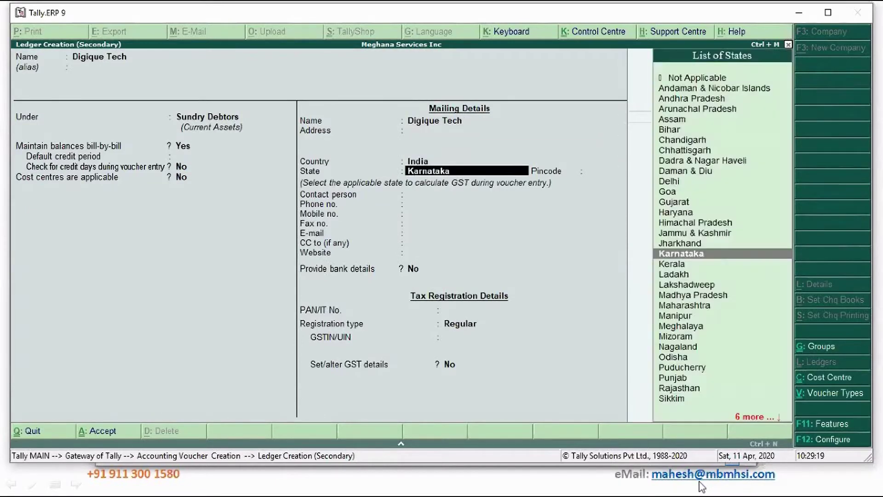
pyautogui.press('Return')
pyautogui.press('Return')
pyautogui.press('Return')
pyautogui.press('Return')
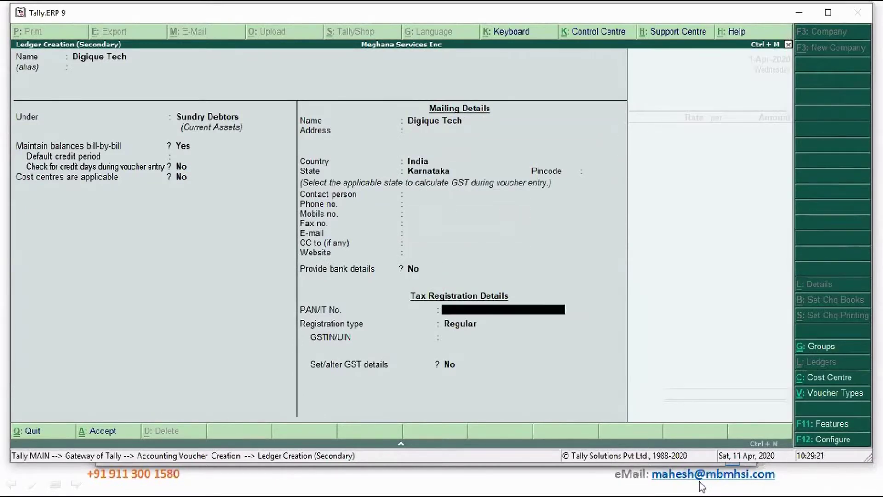
pyautogui.write('29')
pyautogui.press('Return')
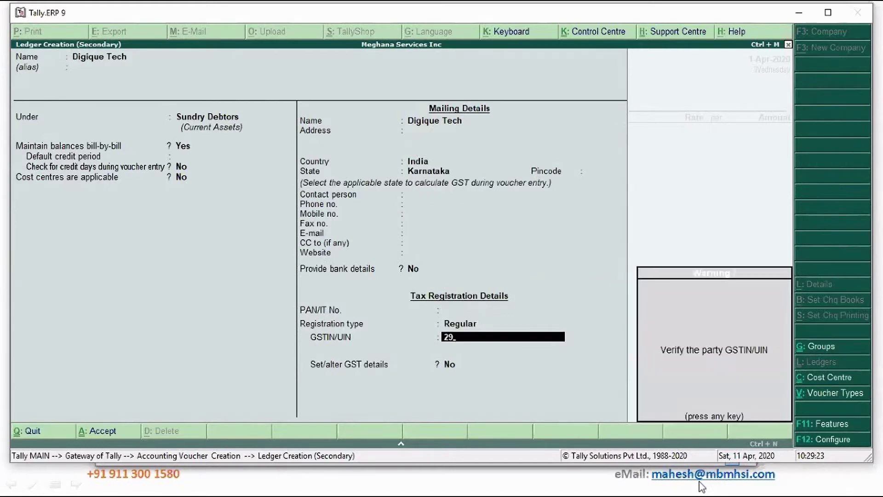
pyautogui.press('Return')
pyautogui.press('Return')
pyautogui.press('Return')
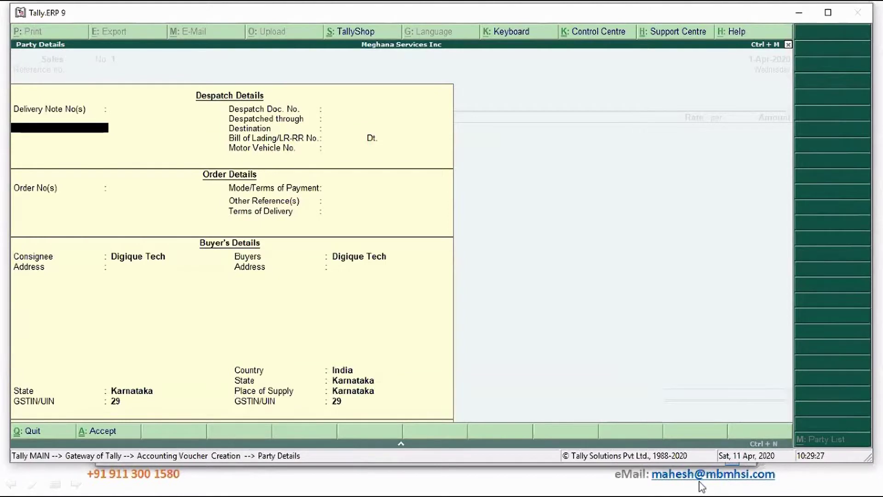
pyautogui.hotkey('ctrl', 'a')
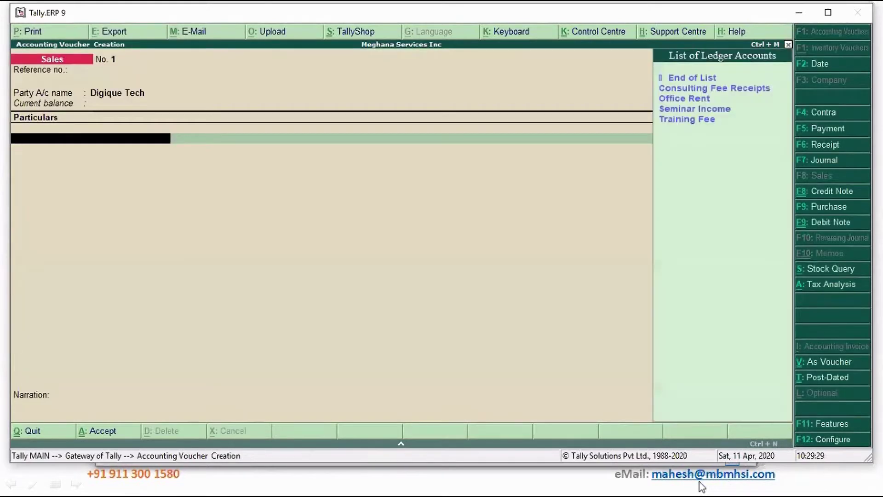
pyautogui.press('Down')
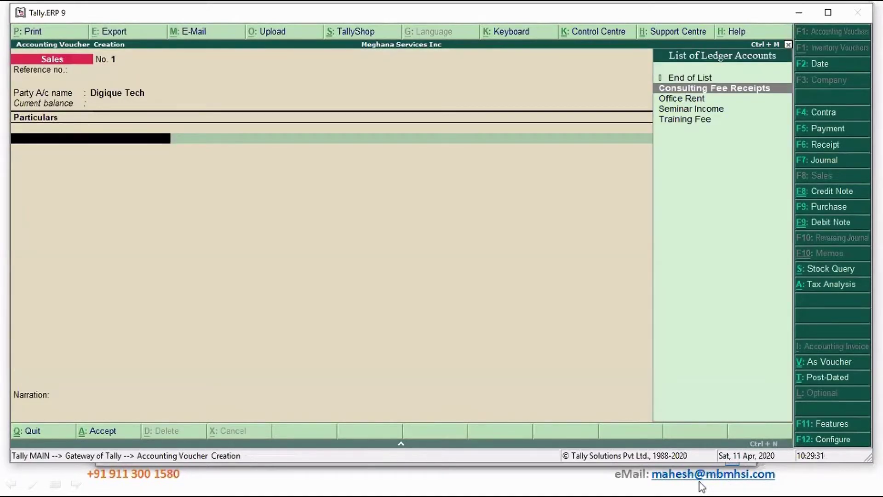
# Credit Consulting Fee Receipts 1,00,000 and allocate it to new cost centre Project Covid19 under Primary.
pyautogui.press('Return')
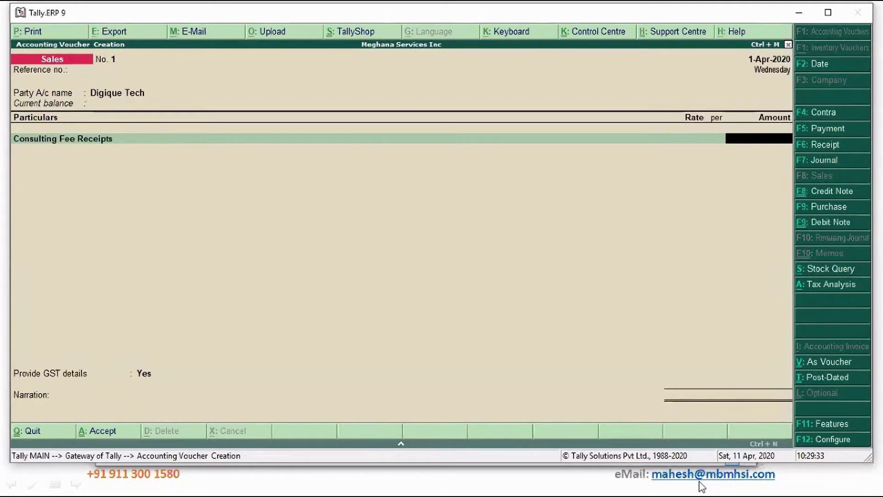
pyautogui.write('100000')
pyautogui.press('Return')
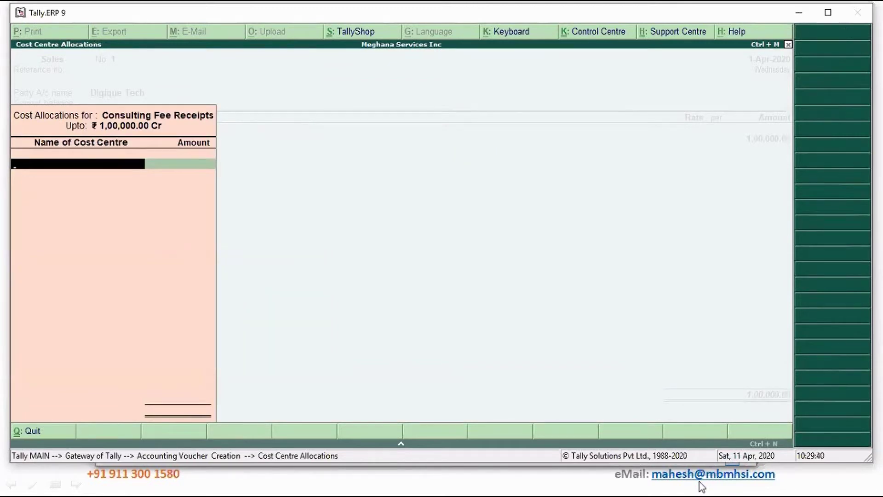
pyautogui.hotkey('alt', 'c')
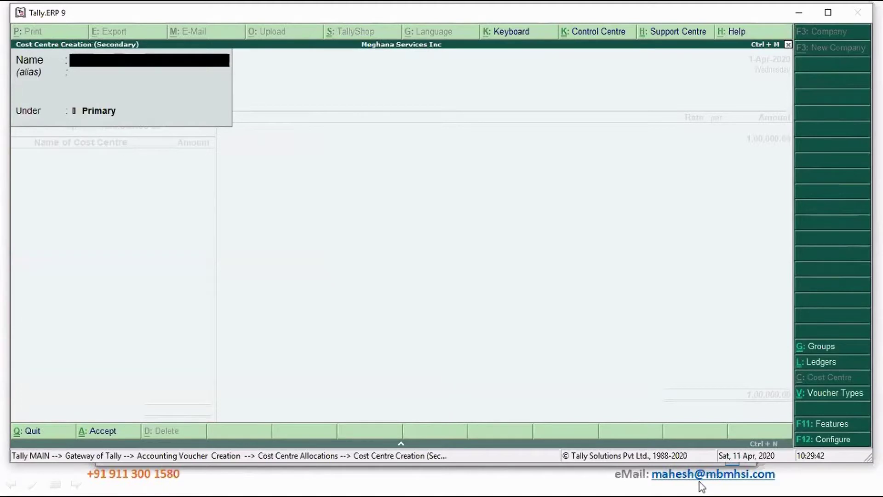
pyautogui.write('Project Covid')
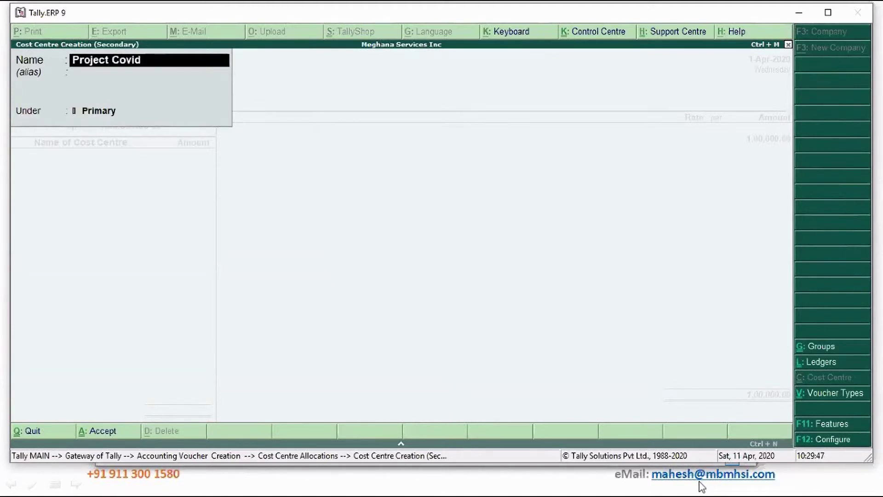
pyautogui.write('19')
pyautogui.press('Return')
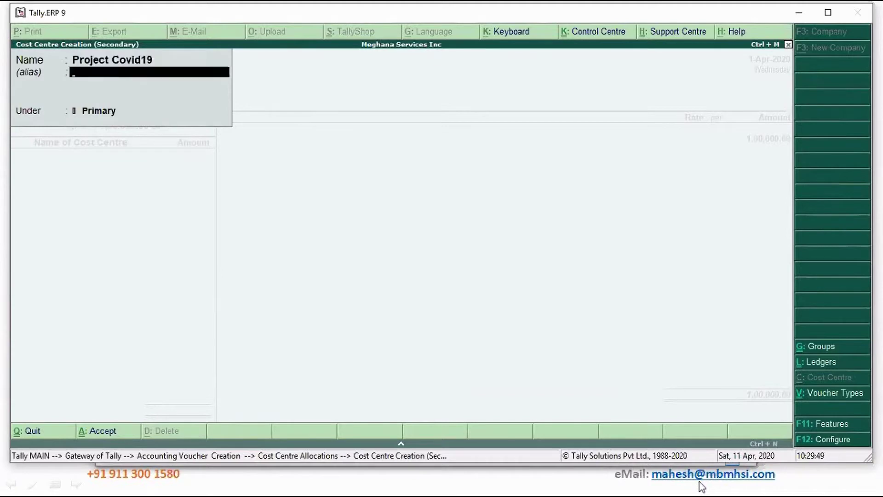
pyautogui.press('Return')
pyautogui.press('Return')
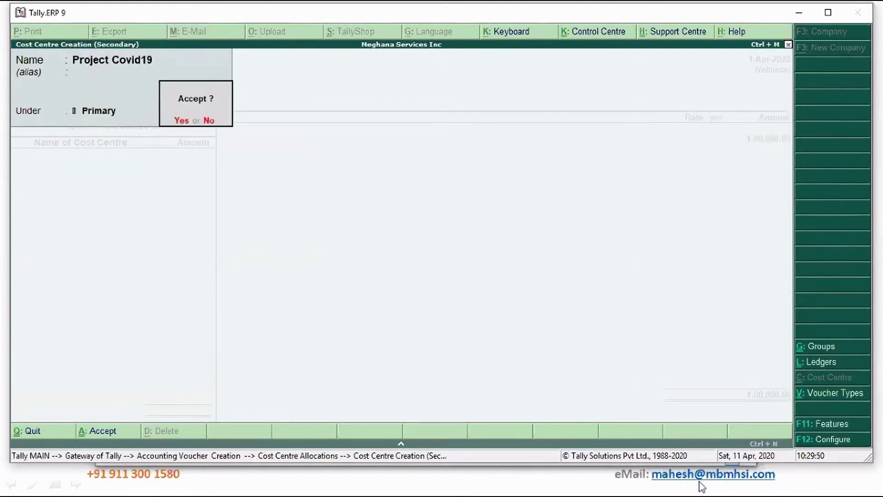
pyautogui.press('Return')
pyautogui.press('Return')
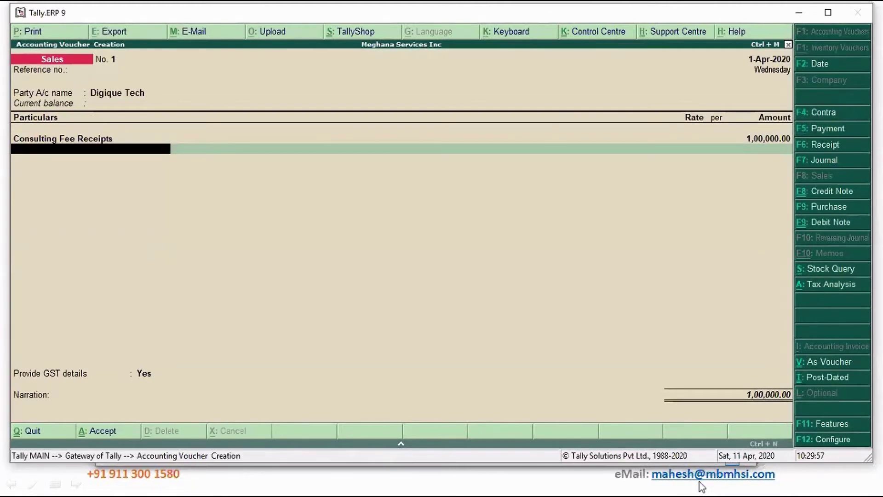
# Create Output CGST under Duties & Taxes (GST) and accept its 9,000.00 amount.
pyautogui.hotkey('alt', 'c')
pyautogui.write('Output CST')
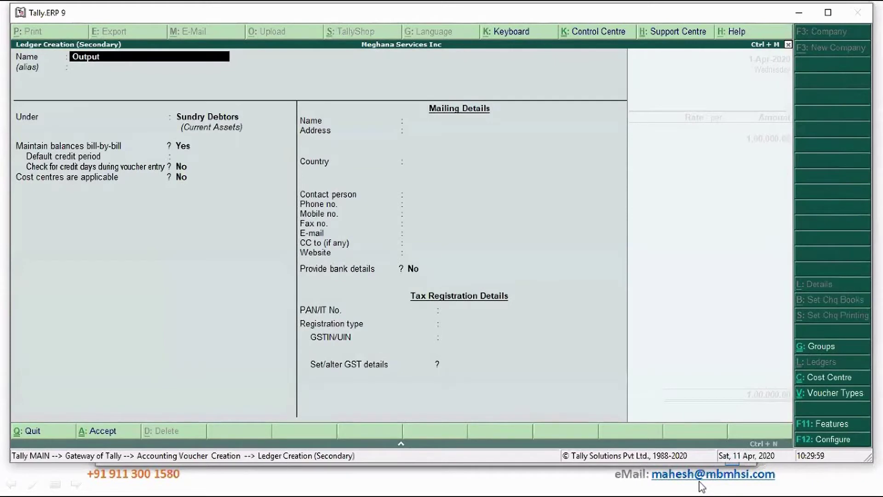
pyautogui.press('BackSpace')
pyautogui.press('BackSpace')
pyautogui.write('GST')
pyautogui.press('Return')
pyautogui.write('Du')
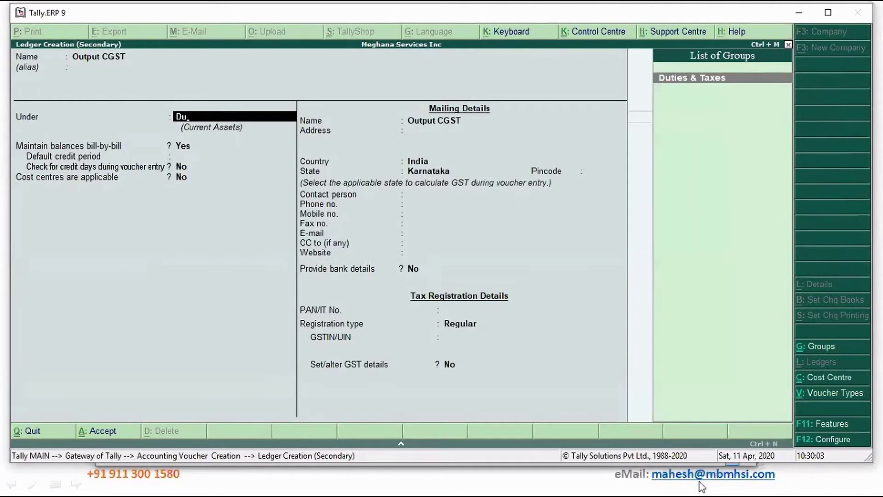
pyautogui.press('Return')
pyautogui.press('Up')
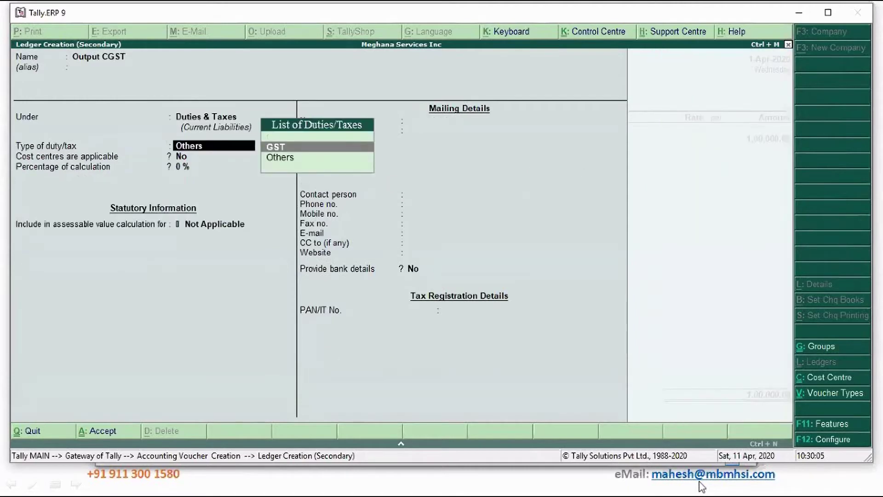
pyautogui.press('Return')
pyautogui.press('Return')
pyautogui.press('Return')
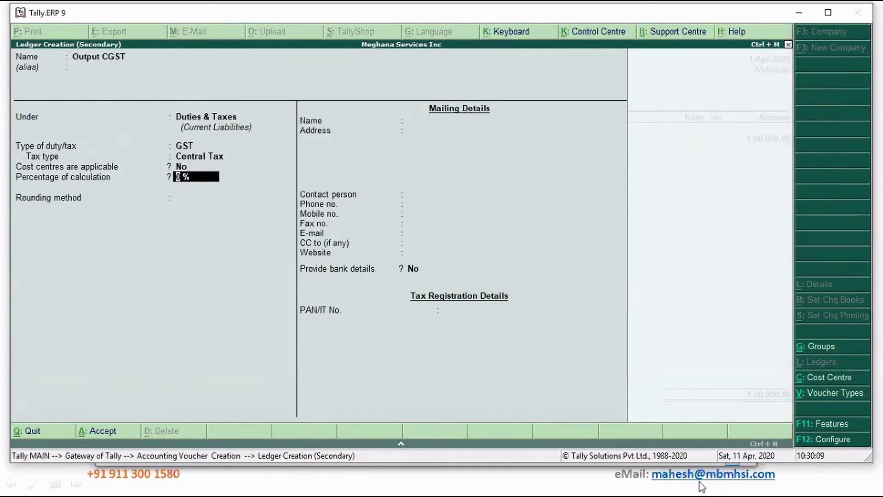
pyautogui.hotkey('ctrl', 'a')
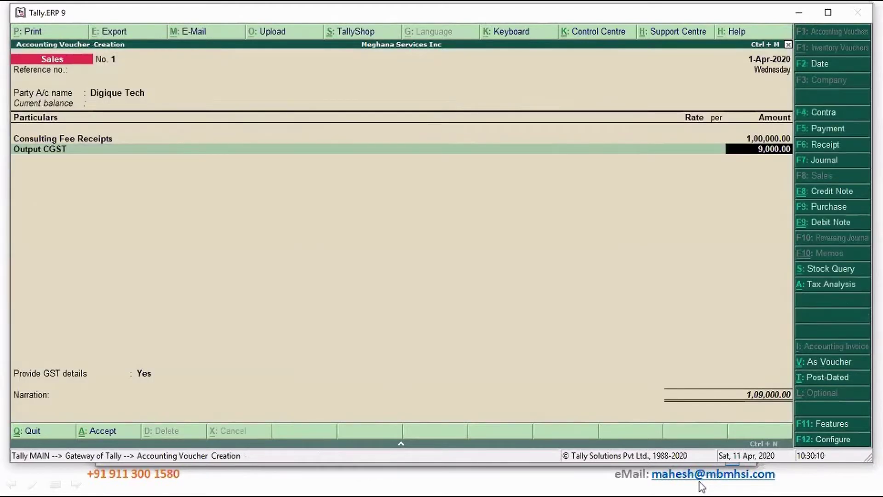
pyautogui.press('Return')
# Create Output SGST under Duties & Taxes as GST State Tax, rounding Not Applicable.
pyautogui.hotkey('alt', 'c')
pyautogui.write('Ou')
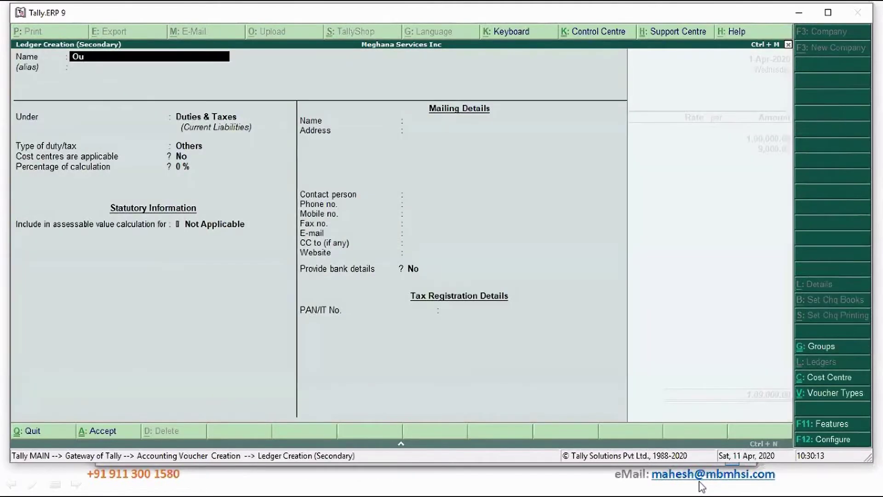
pyautogui.write('tput SGST')
pyautogui.press('Return')
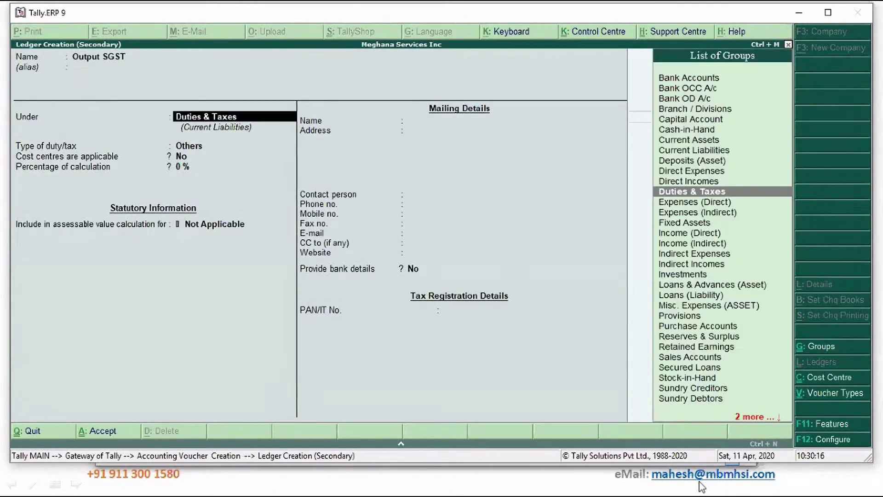
pyautogui.press('Return')
pyautogui.press('Up')
pyautogui.press('Return')
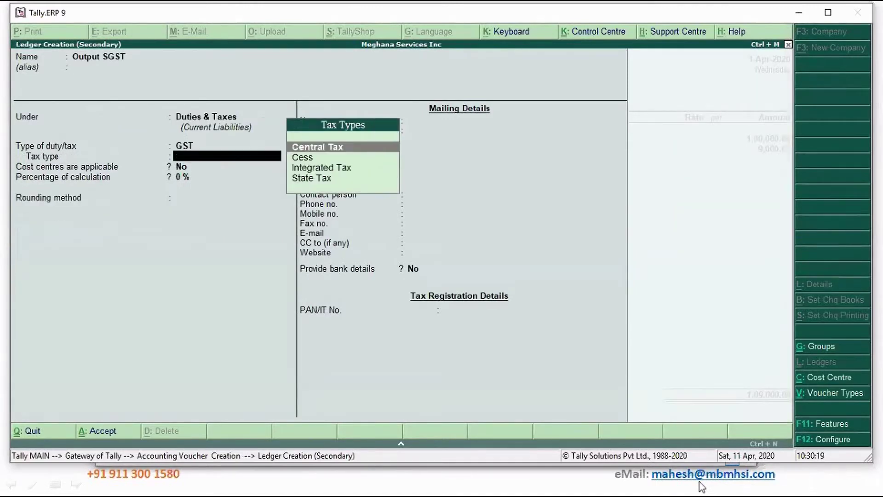
pyautogui.press('Down')
pyautogui.press('Down')
pyautogui.press('Down')
pyautogui.press('Return')
pyautogui.press('Return')
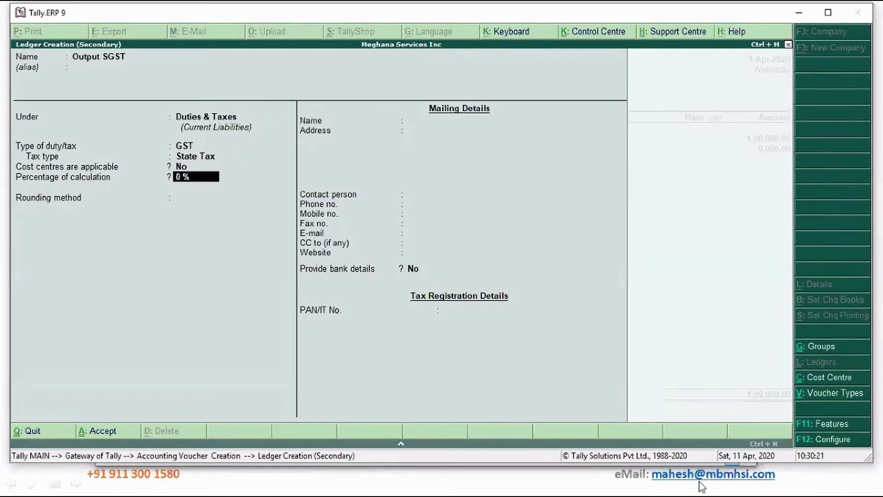
pyautogui.press('Return')
pyautogui.press('Return')
pyautogui.press('Return')
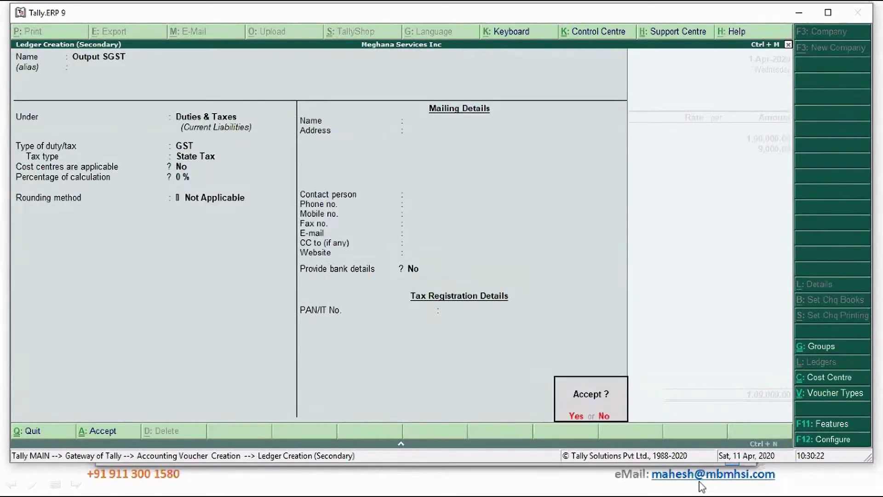
pyautogui.press('Return')
pyautogui.press('Return')
pyautogui.press('Return')
pyautogui.press('Return')
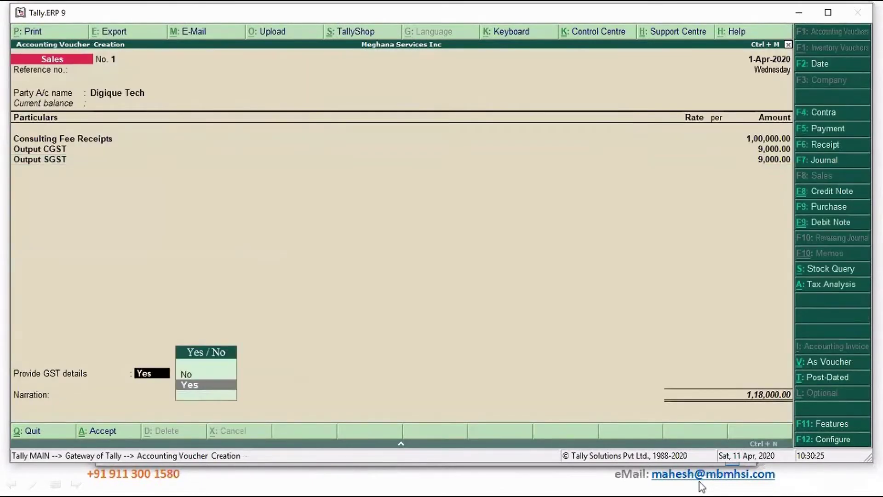
# Close the e-Sugam statutory details and set the voucher's GST details to No.
pyautogui.press('Up')
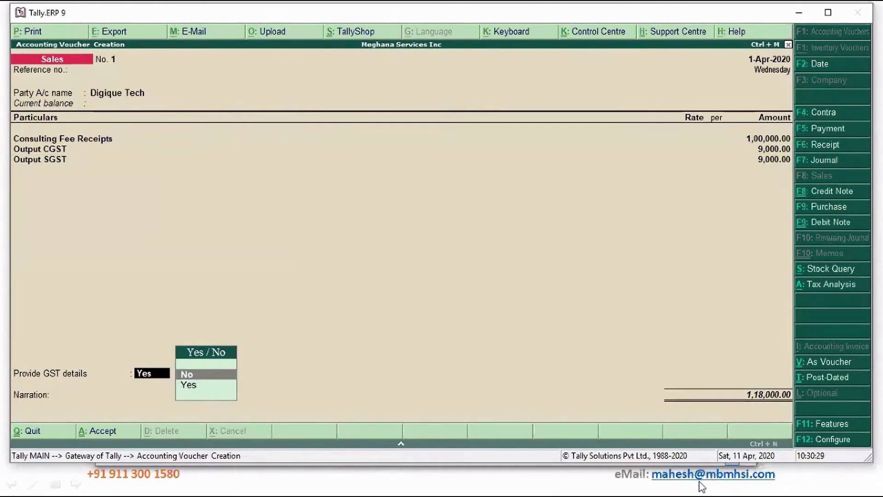
pyautogui.press('Down')
pyautogui.press('Return')
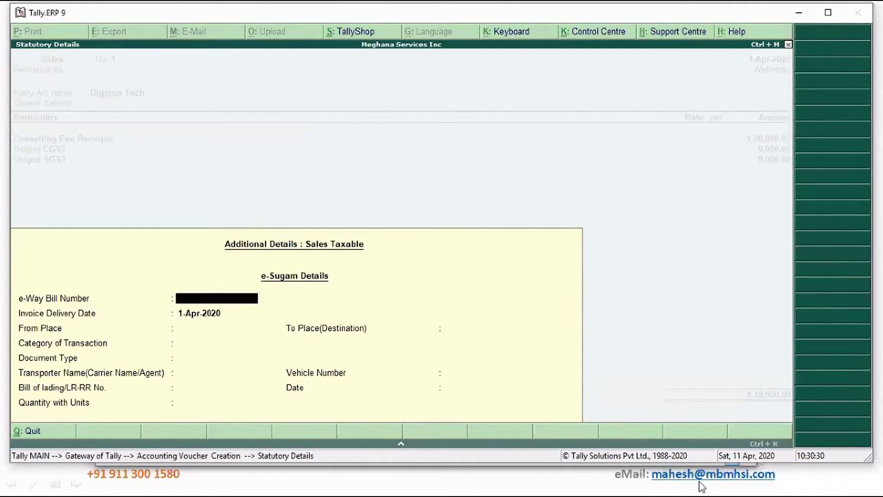
pyautogui.hotkey('ctrl', 'a')
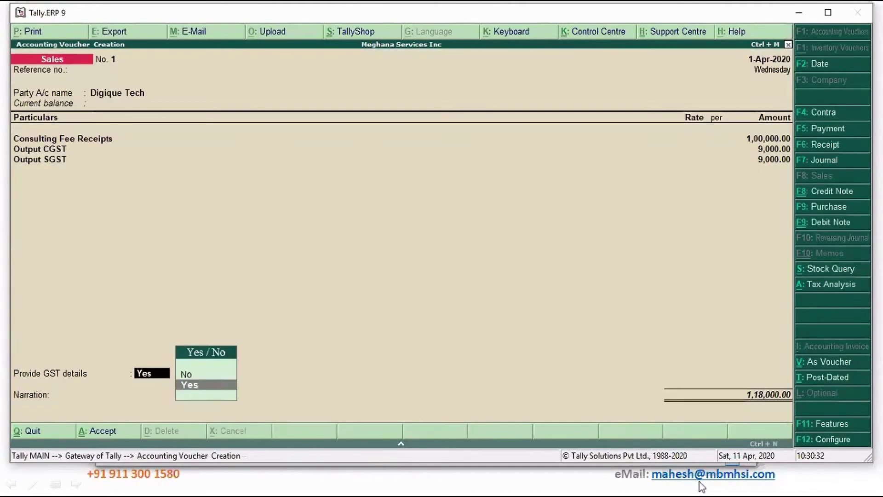
pyautogui.press('Up')
pyautogui.press('Return')
pyautogui.press('Return')
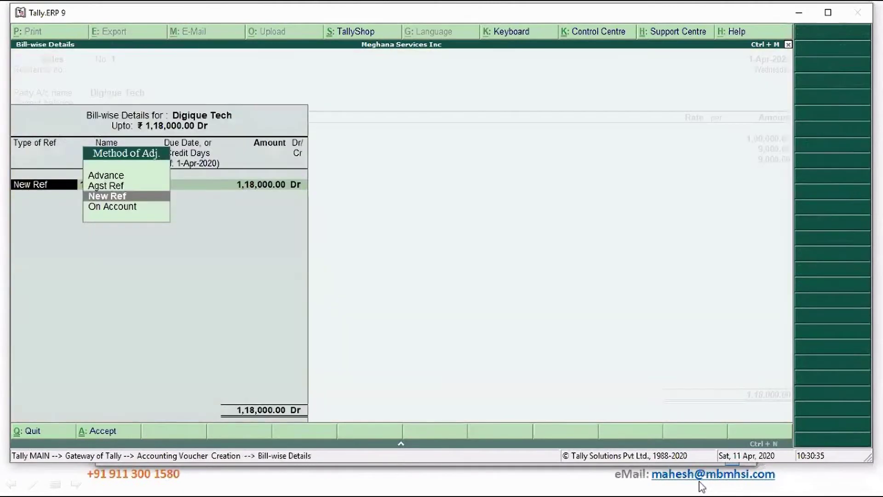
# Add a 10-day New Ref bill, narration 'Being consulting income fee raised', save, and reopen Sales No. 1.
pyautogui.press('Return')
pyautogui.press('Return')
pyautogui.write('10')
pyautogui.press('Return')
pyautogui.press('Return')
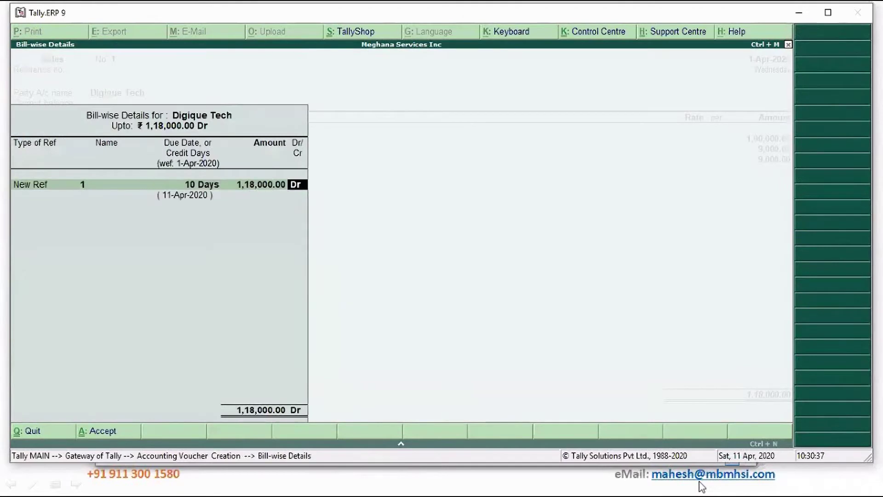
pyautogui.press('Return')
pyautogui.write('Being')
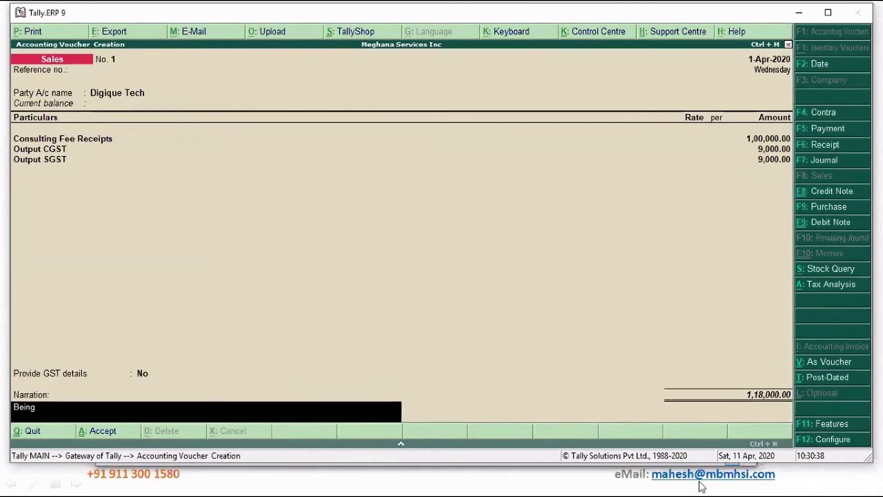
pyautogui.write(' consulting income fee')
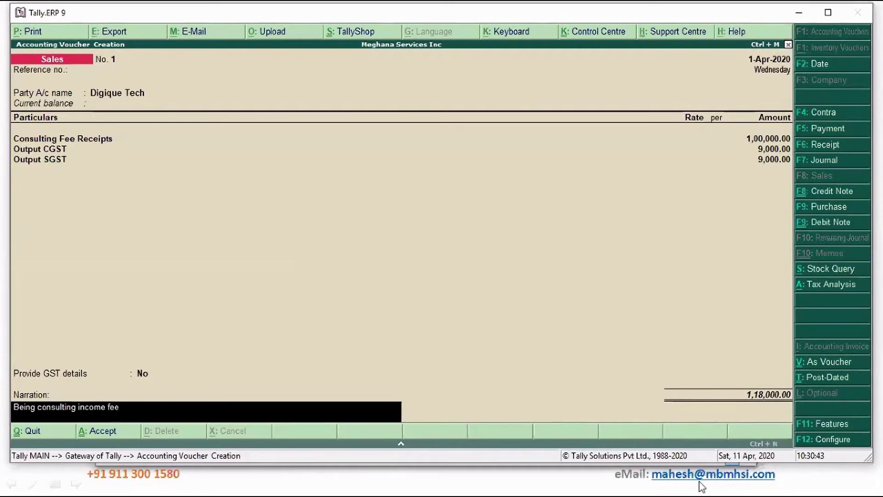
pyautogui.write(' raised')
pyautogui.press('Return')
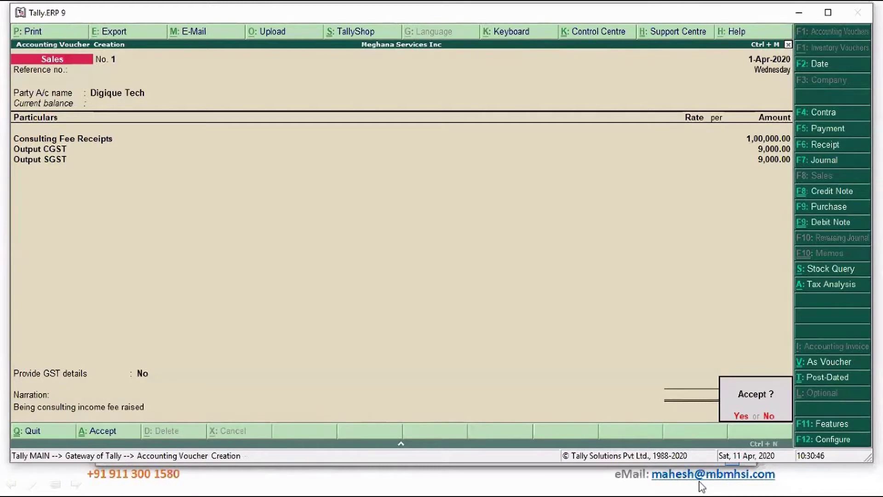
pyautogui.press('Return')
pyautogui.press('pageup')
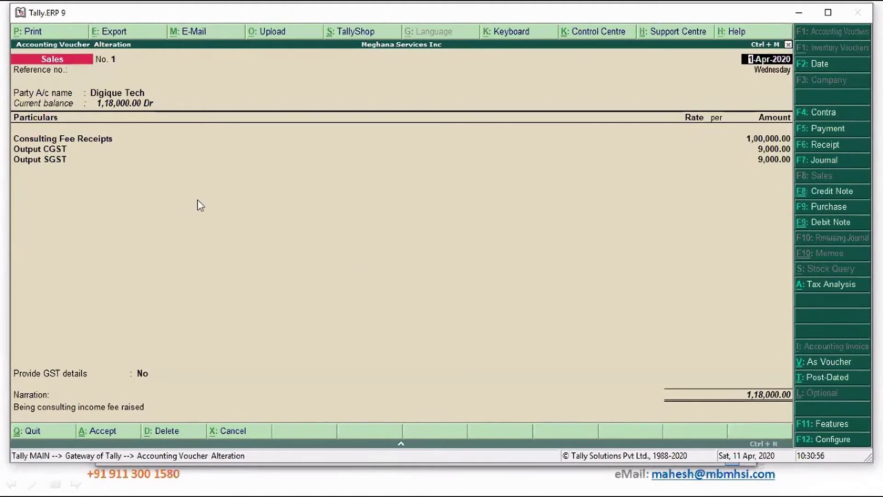
# Turn off the quantity, rate and additional-description columns in the Tax Invoice print, then preview it.
pyautogui.hotkey('alt', 'p')
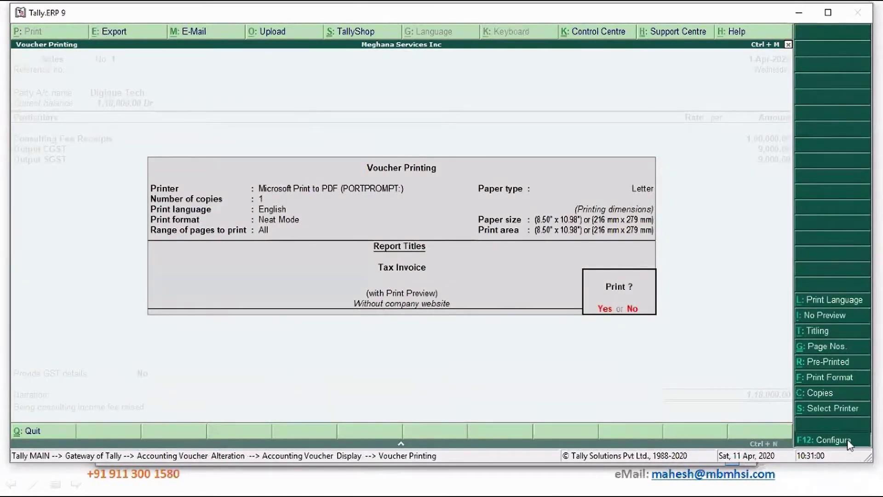
pyautogui.click(823, 440)
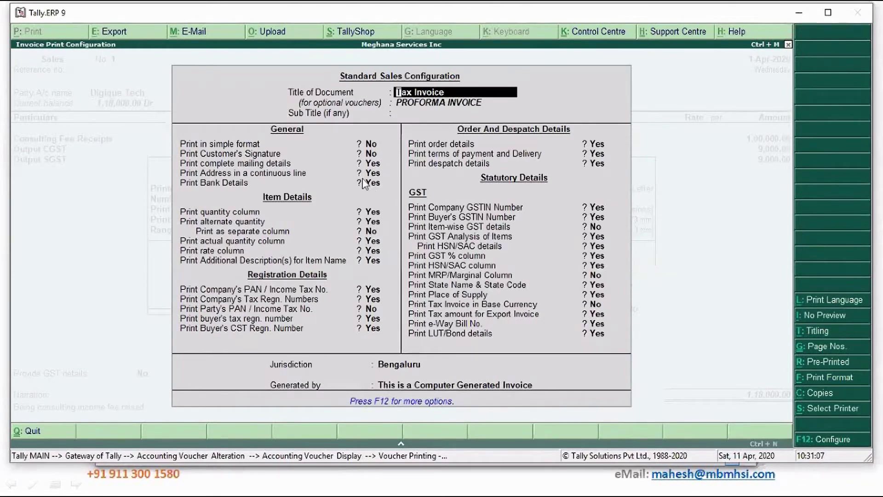
pyautogui.click(380, 188)
pyautogui.press('Return')
pyautogui.press('Return')
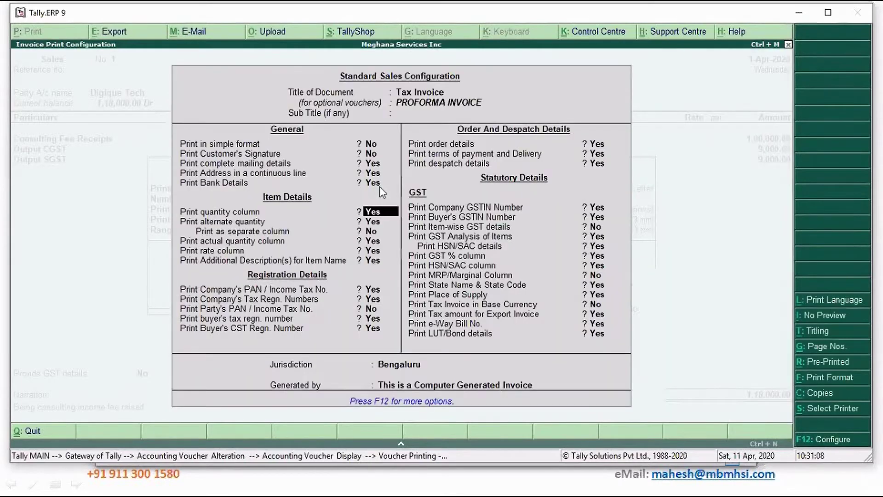
pyautogui.press('n')
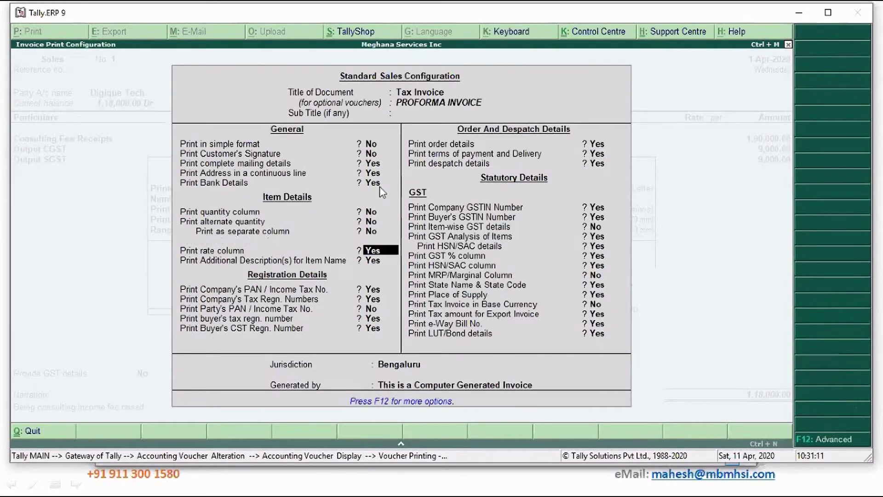
pyautogui.press('n')
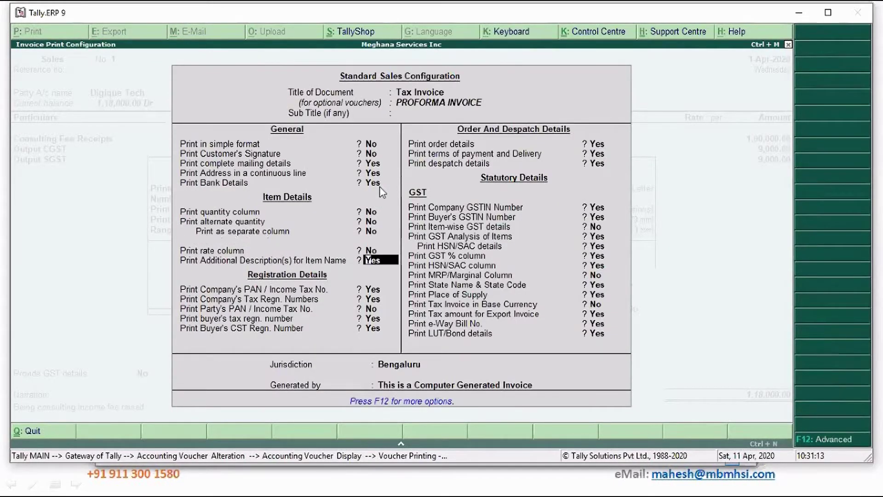
pyautogui.press('n')
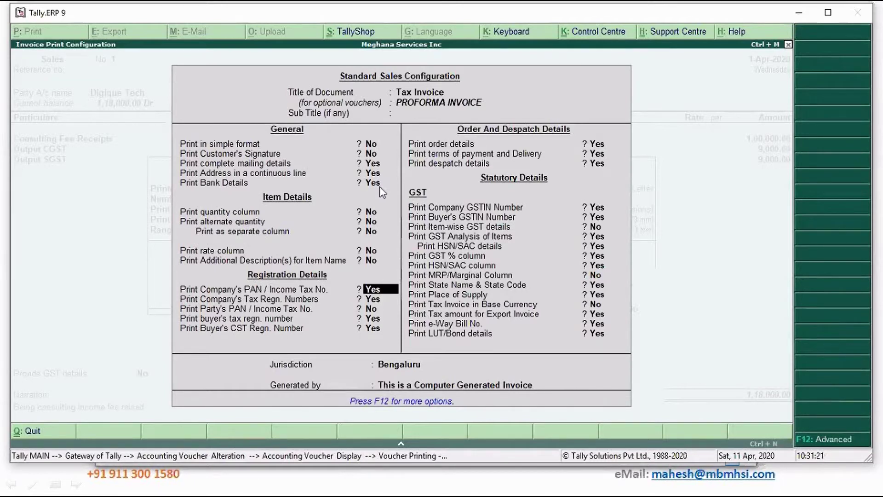
pyautogui.hotkey('ctrl', 'a')
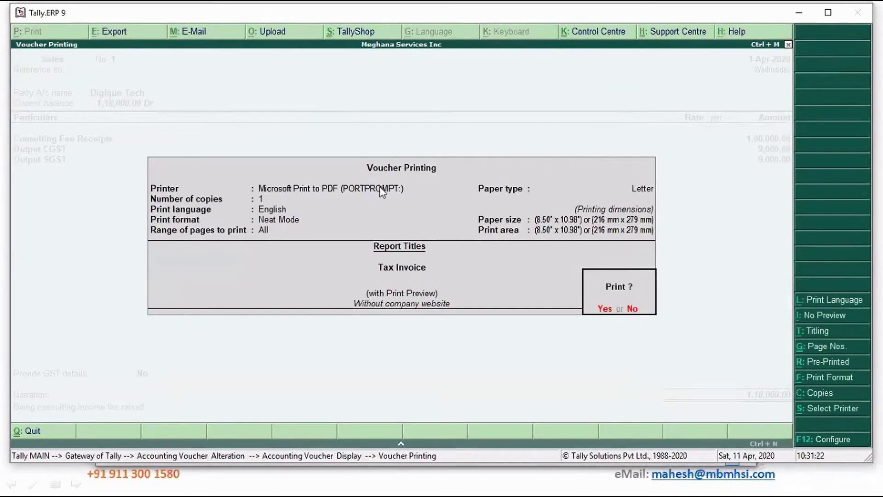
pyautogui.press('Return')
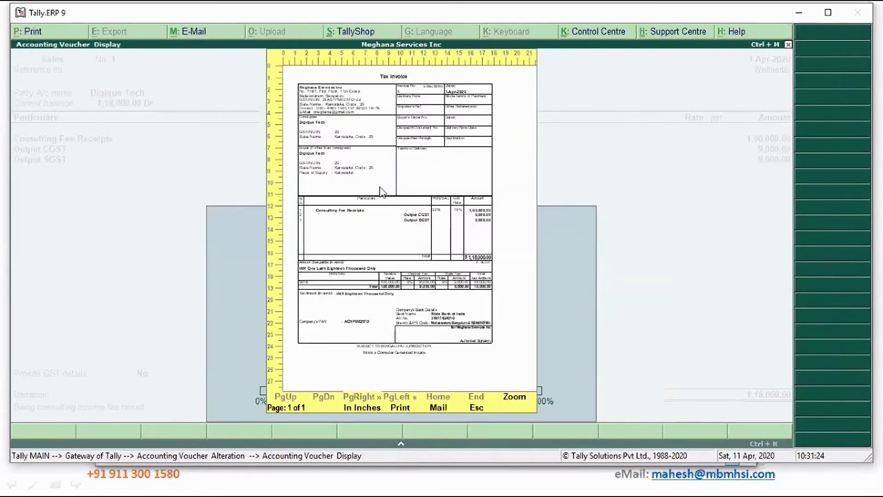
pyautogui.press('Escape')
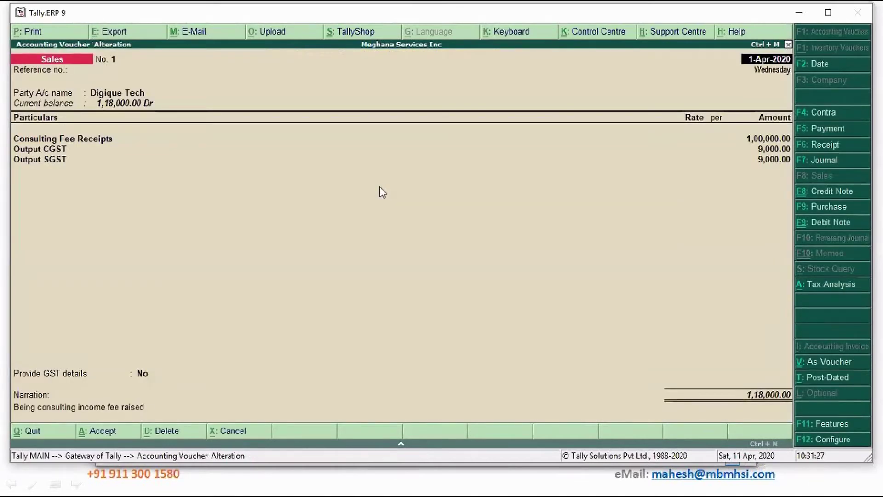
# Enable additional descriptions for ledger names in the sales voucher configuration.
pyautogui.click(835, 439)
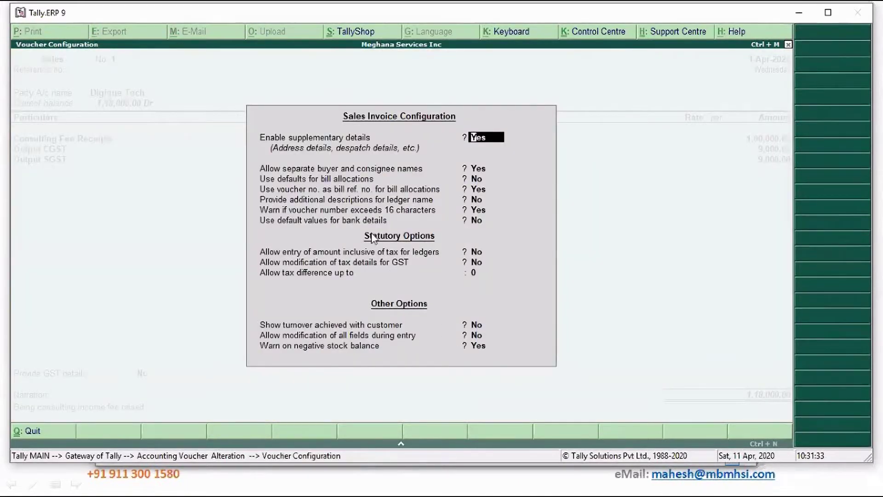
pyautogui.click(478, 200)
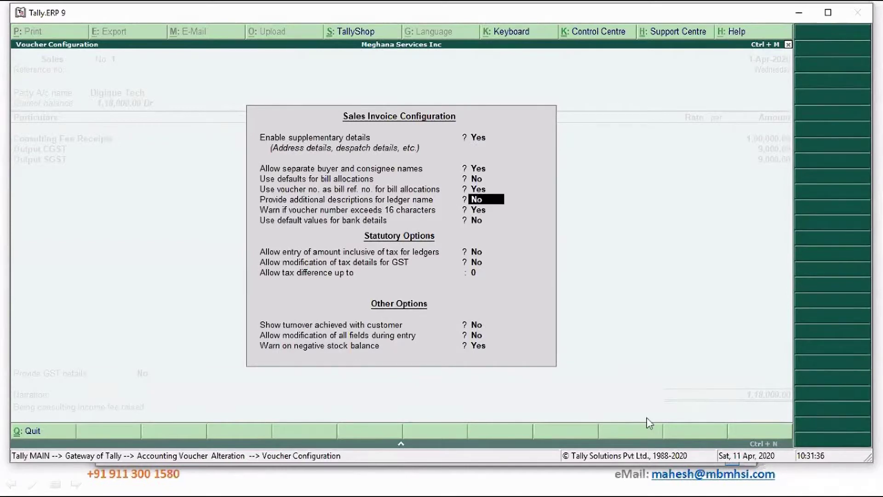
pyautogui.write('y')
pyautogui.press('Return')
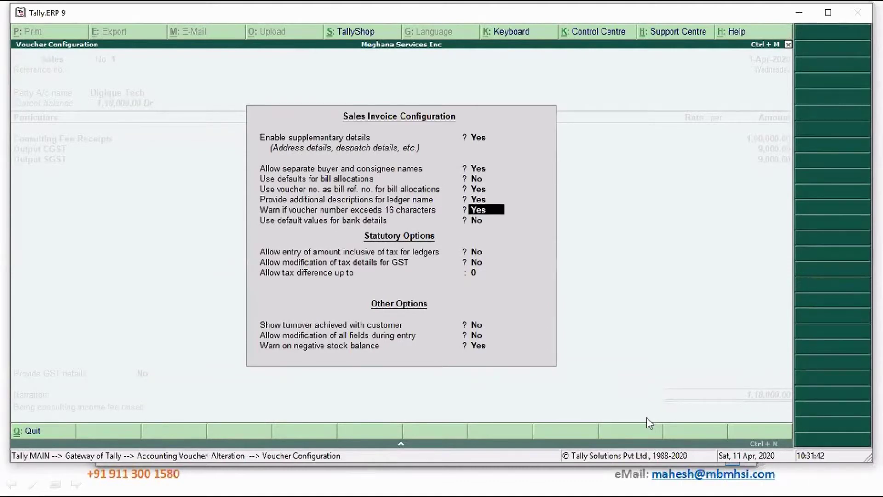
pyautogui.hotkey('ctrl', 'a')
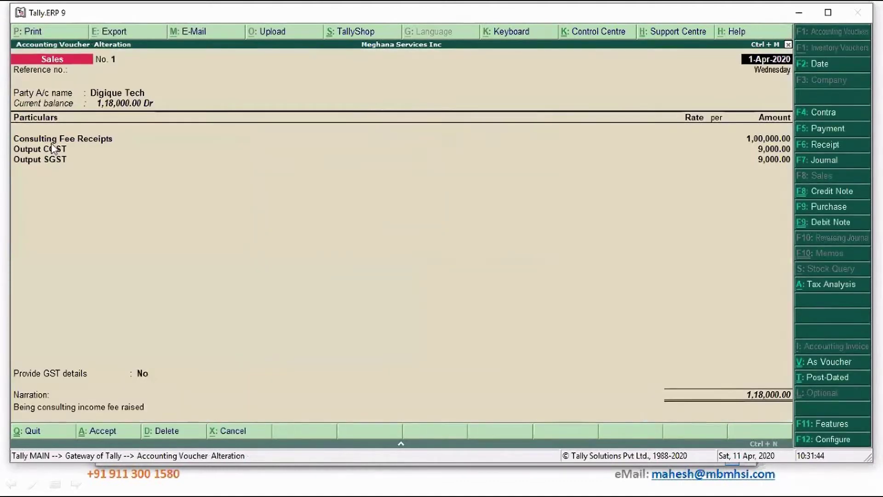
# Enter the description 'Task Force Meeting on Covid 19' under Consulting Fee Receipts.
pyautogui.click(77, 141)
pyautogui.press('Return')
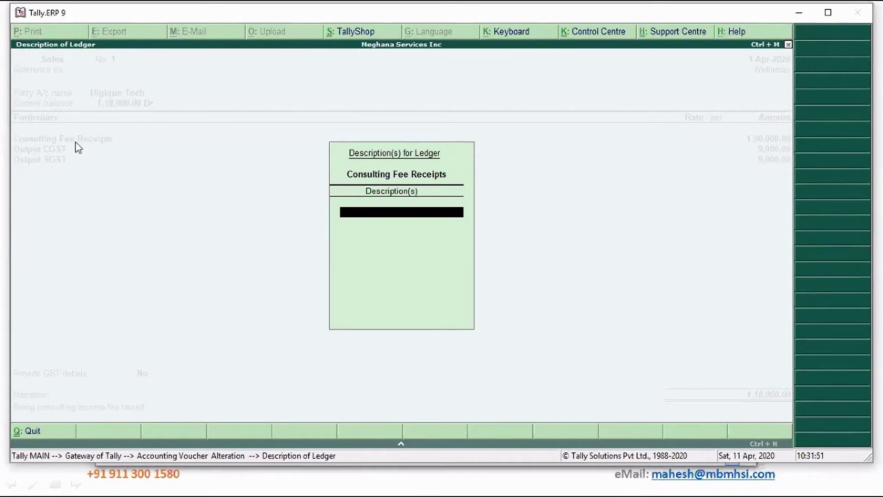
pyautogui.write('Taskf Orc')
pyautogui.press('BackSpace')
pyautogui.press('BackSpace')
pyautogui.press('BackSpace')
pyautogui.write('o')
pyautogui.press('BackSpace')
pyautogui.write('force')
pyautogui.write(' e')
pyautogui.write('eeting on')
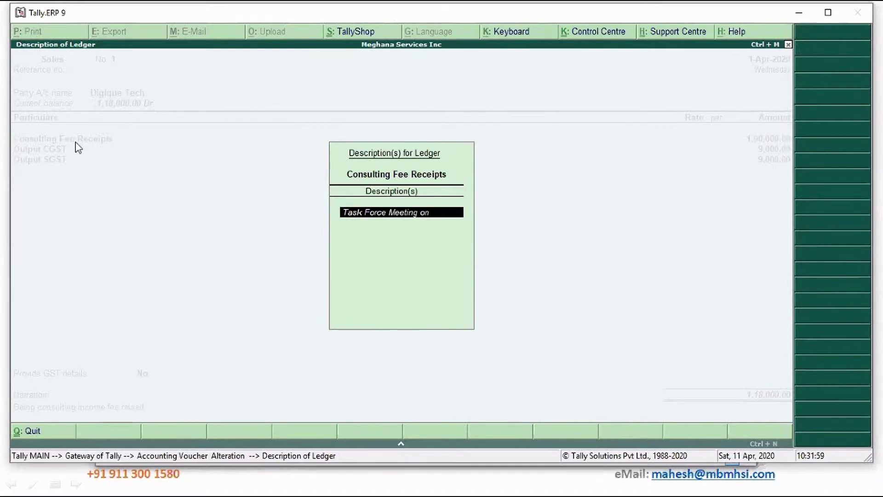
pyautogui.write(' Covid 19')
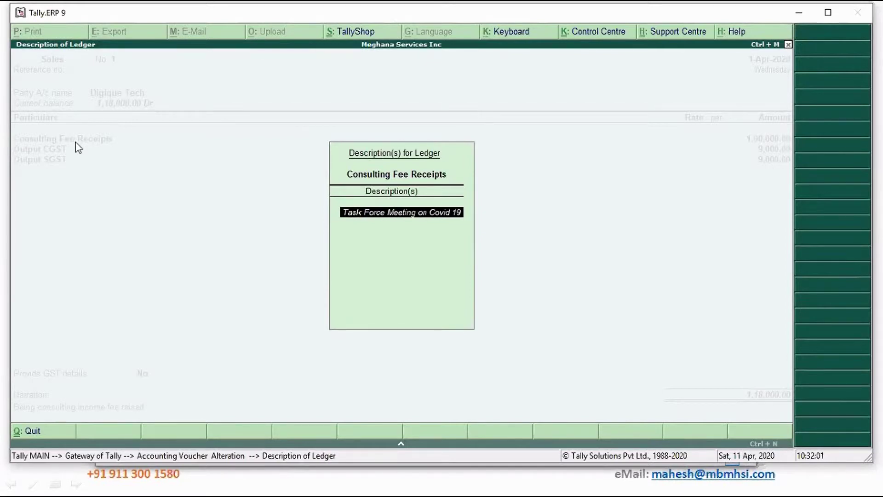
pyautogui.press('Return')
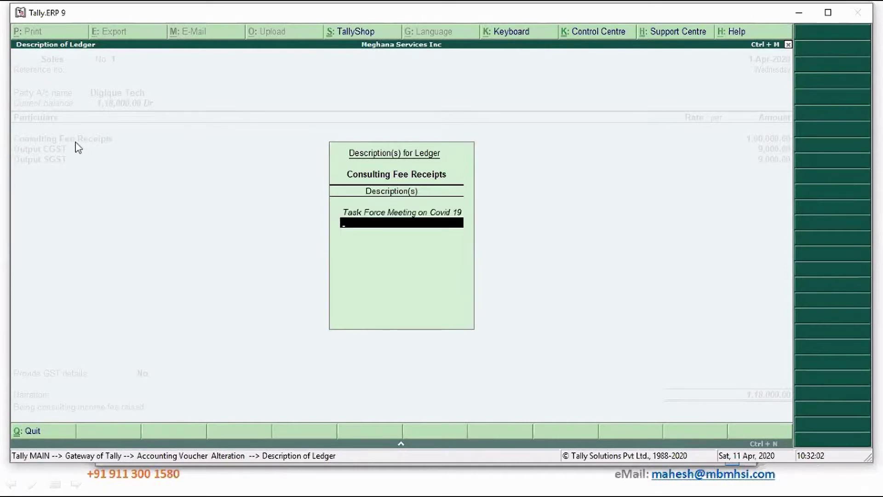
pyautogui.press('Return')
pyautogui.press('Return')
# Accept the Project Covid19 allocation and remaining fields to save voucher No. 1, then reopen it.
pyautogui.press('Return')
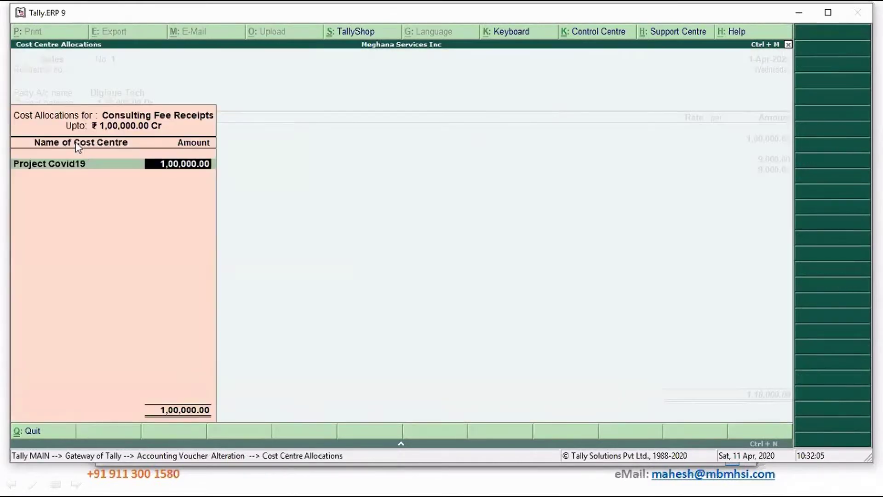
pyautogui.press('Return')
pyautogui.press('Return')
pyautogui.press('Return')
pyautogui.press('Return')
pyautogui.press('Return')
pyautogui.press('Return')
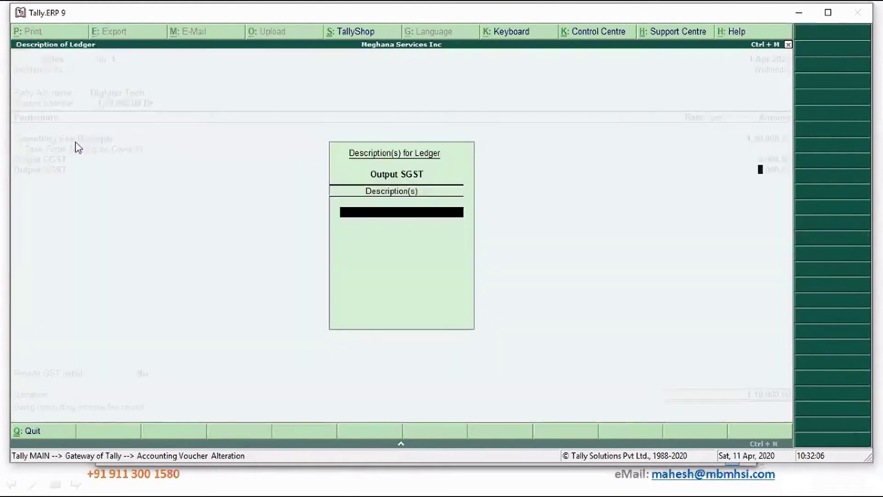
pyautogui.press('Return')
pyautogui.press('Return')
pyautogui.press('Return')
pyautogui.press('Return')
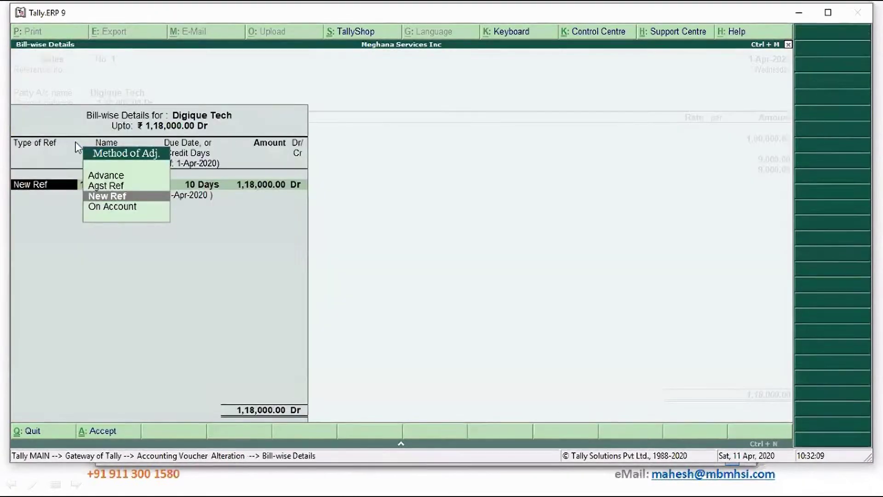
pyautogui.press('Return')
pyautogui.press('Return')
pyautogui.press('Return')
pyautogui.press('Return')
pyautogui.press('Return')
pyautogui.press('Return')
pyautogui.press('Return')
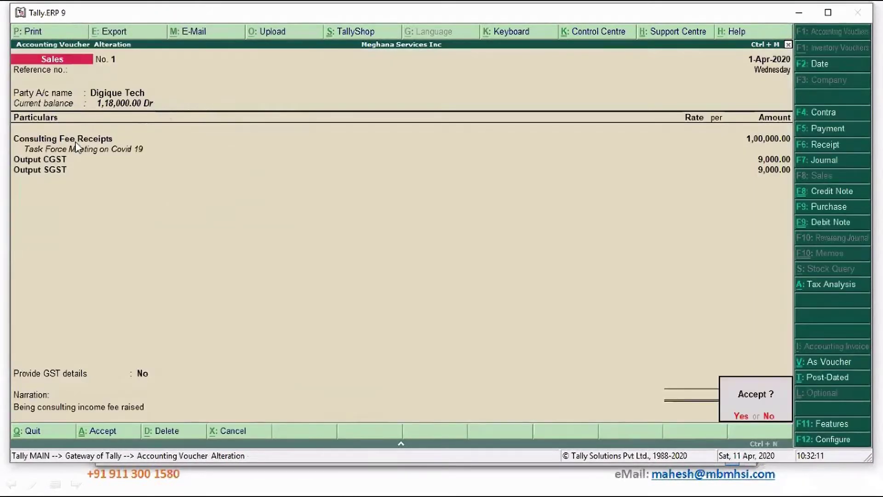
pyautogui.press('Return')
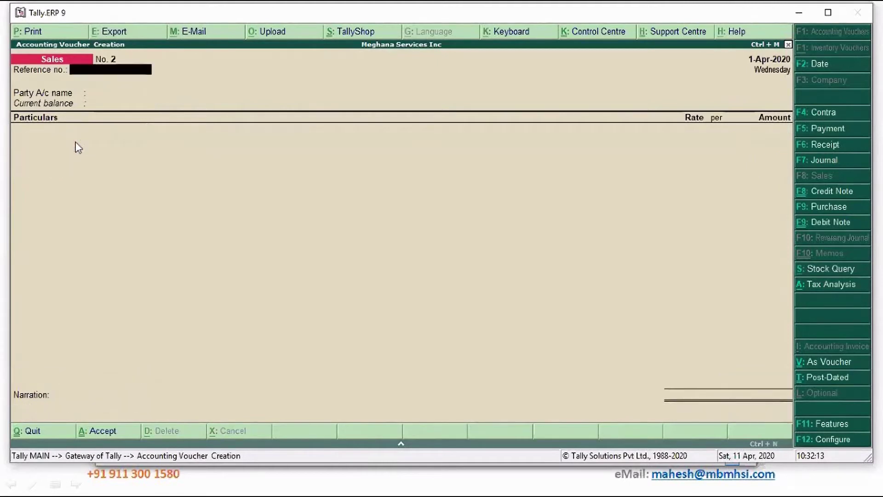
pyautogui.press('pageup')
# Turn on 'Print add. description(s) for ledger name' in advanced print settings and preview the invoice.
pyautogui.hotkey('alt', 'p')
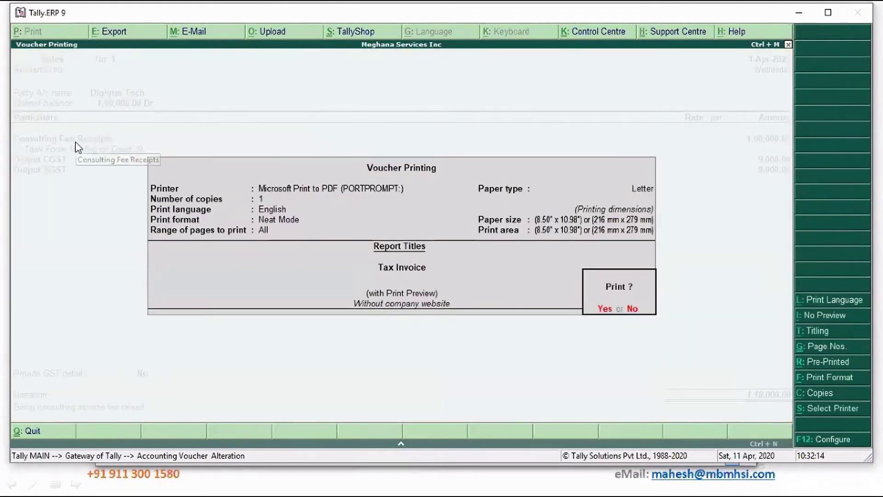
pyautogui.click(841, 440)
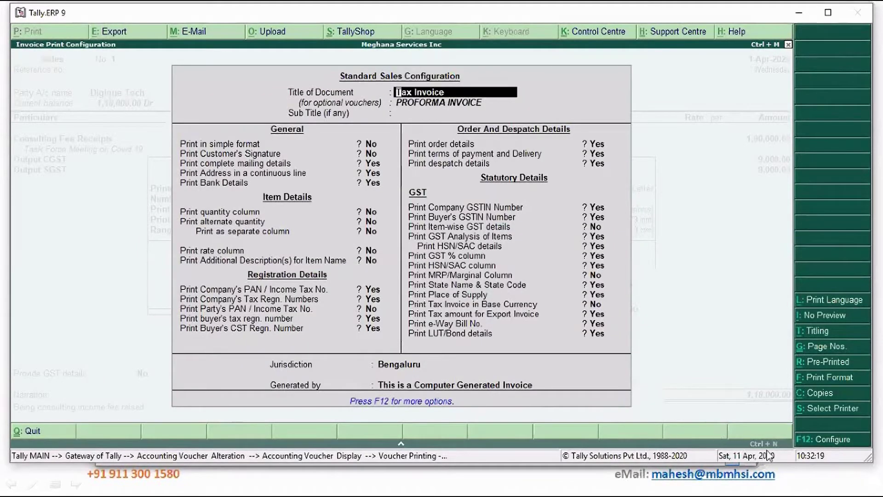
pyautogui.click(826, 440)
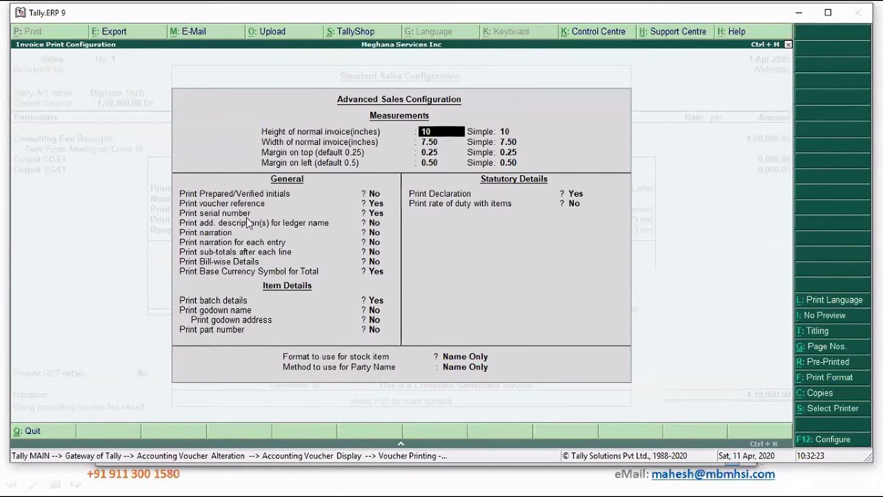
pyautogui.click(373, 224)
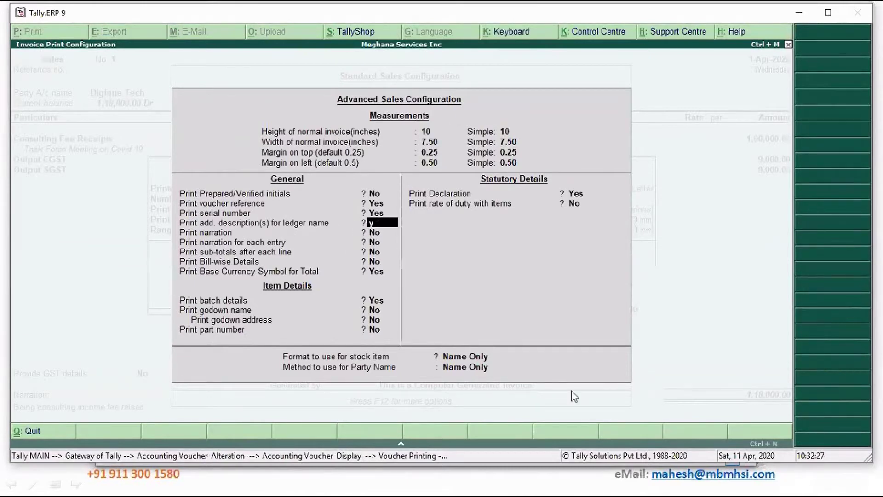
pyautogui.press('y')
pyautogui.hotkey('ctrl', 'a')
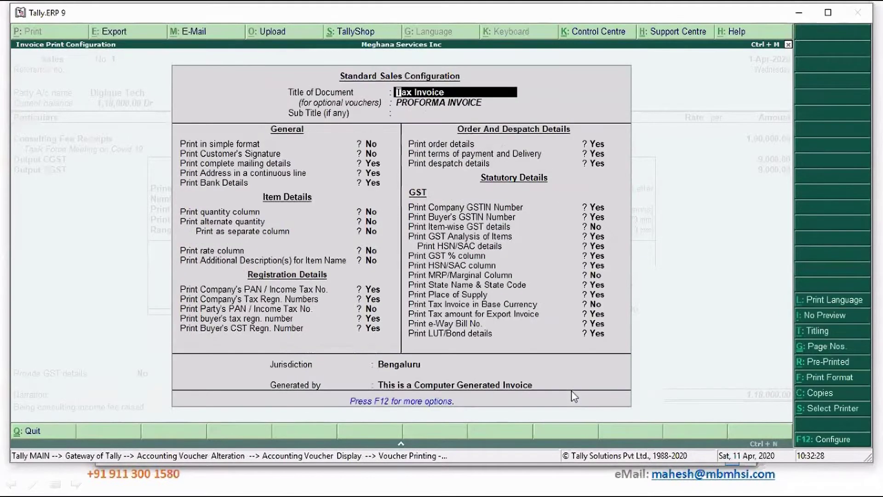
pyautogui.hotkey('ctrl', 'a')
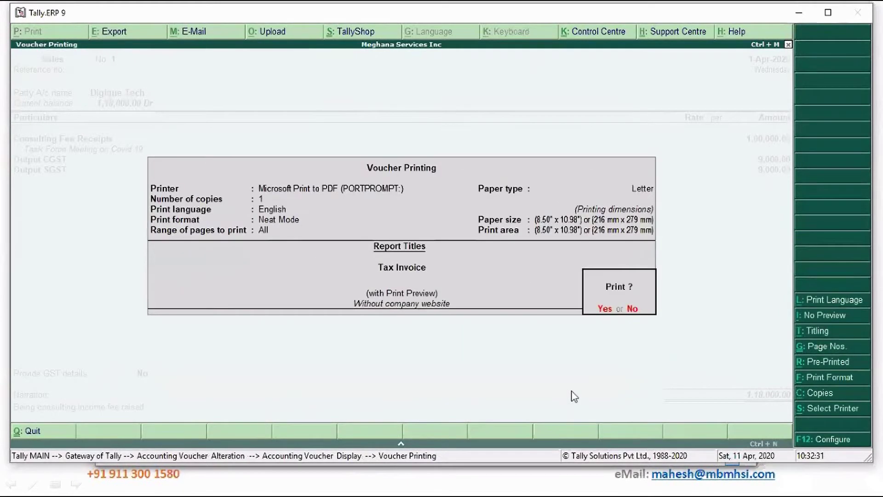
pyautogui.press('y')
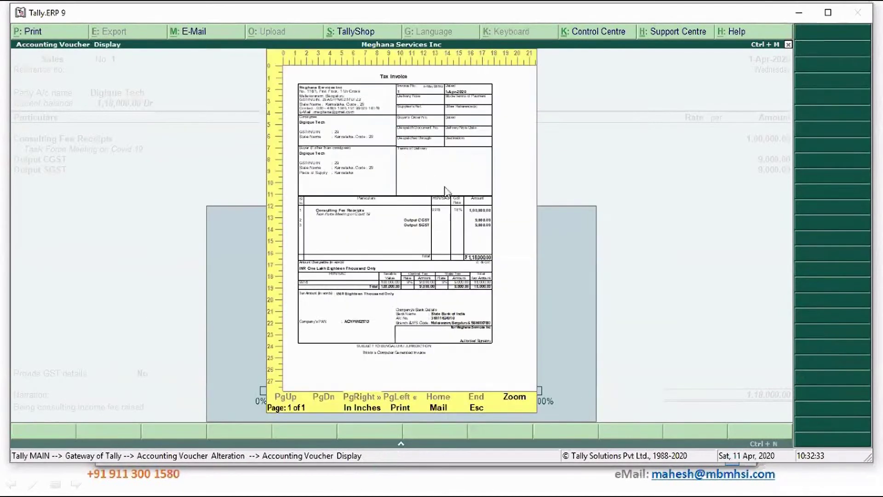
# Zoom into the Tax Invoice preview, scroll to the tax table and bank details, then restore whole-page view.
pyautogui.click(518, 400)
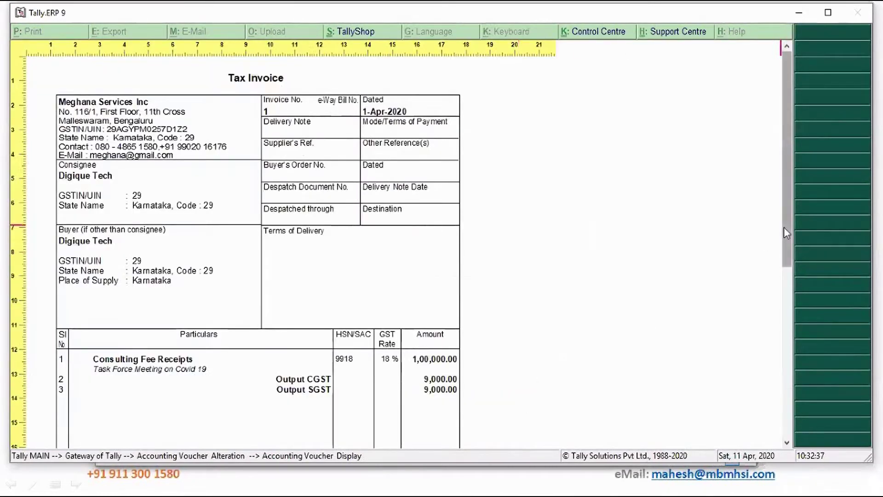
pyautogui.scroll(-1, 785, 227)
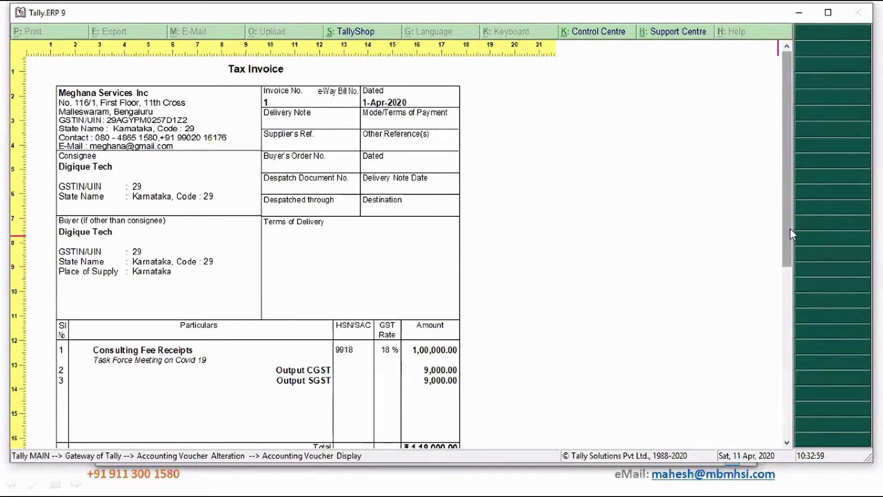
pyautogui.moveTo(790, 229); pyautogui.dragTo(790, 266)
pyautogui.hotkey('alt', 'z')
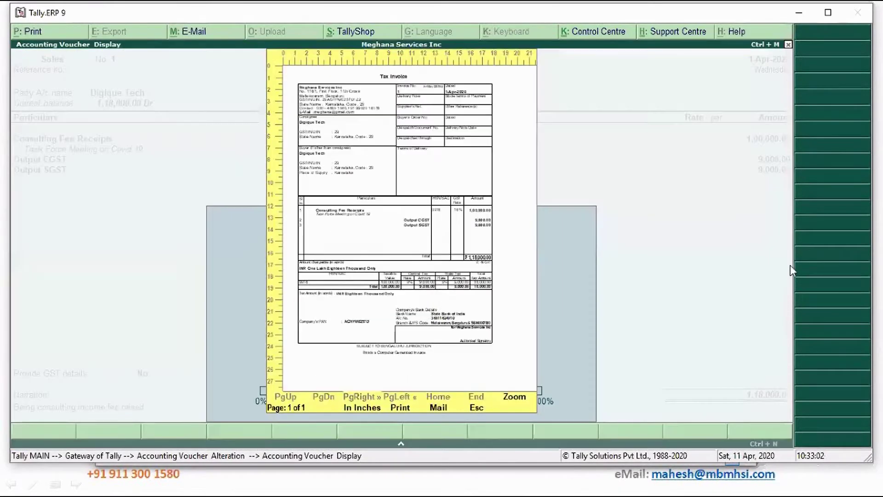
# Set 'Allow separate buyer and consignee names' to No in the sales invoice configuration.
pyautogui.press('Escape')
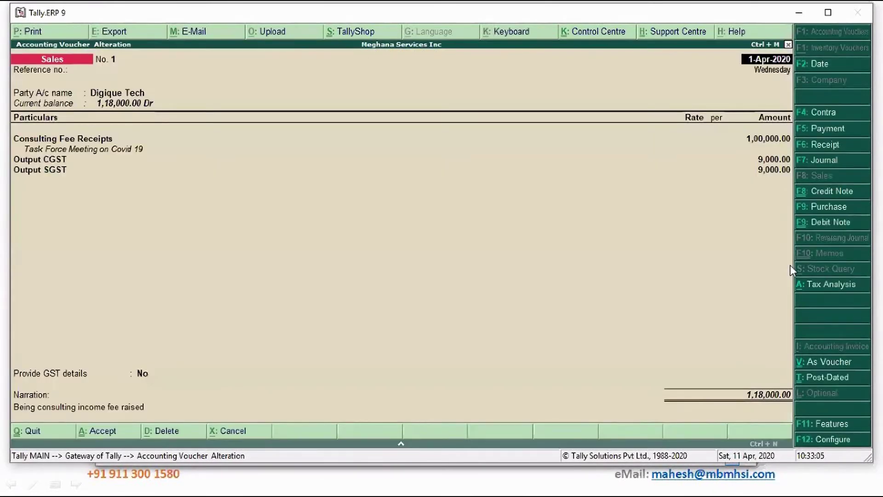
pyautogui.press('F12')
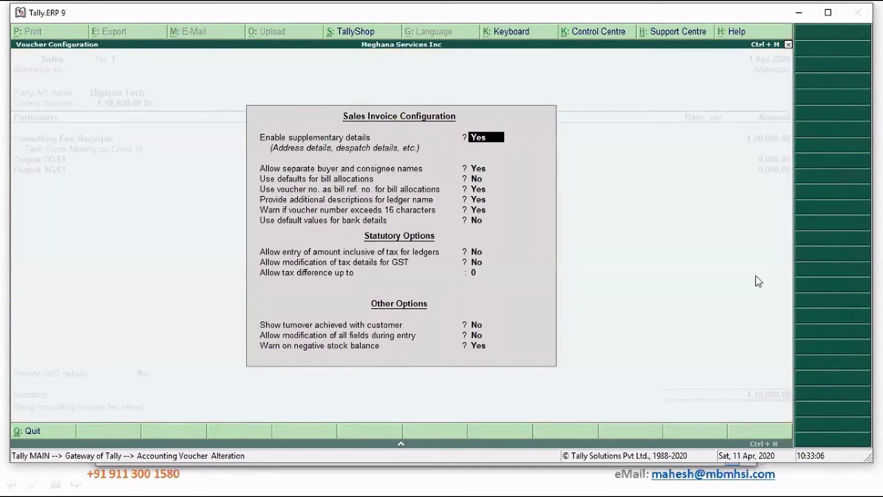
pyautogui.click(474, 168)
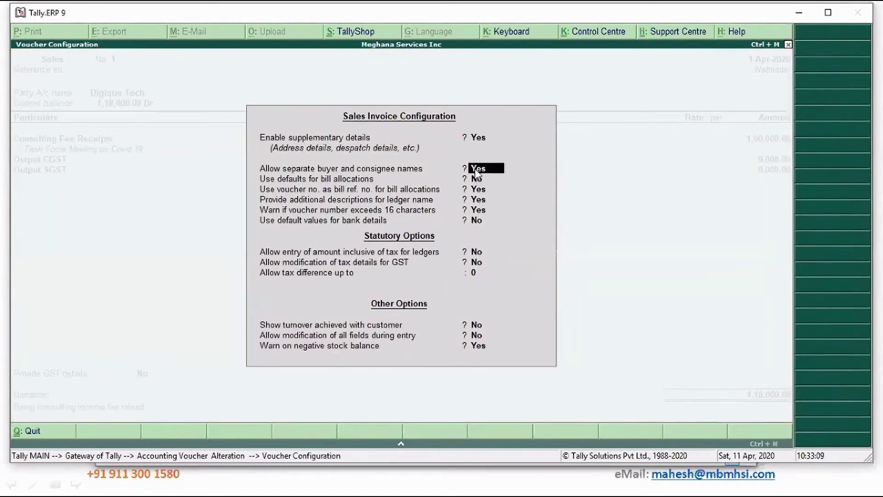
pyautogui.press('Return')
pyautogui.press('Return')
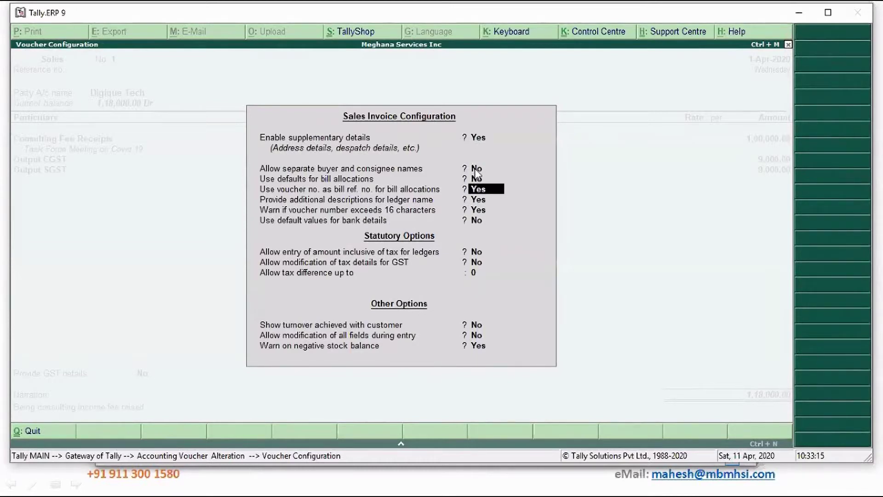
pyautogui.hotkey('ctrl', 'a')
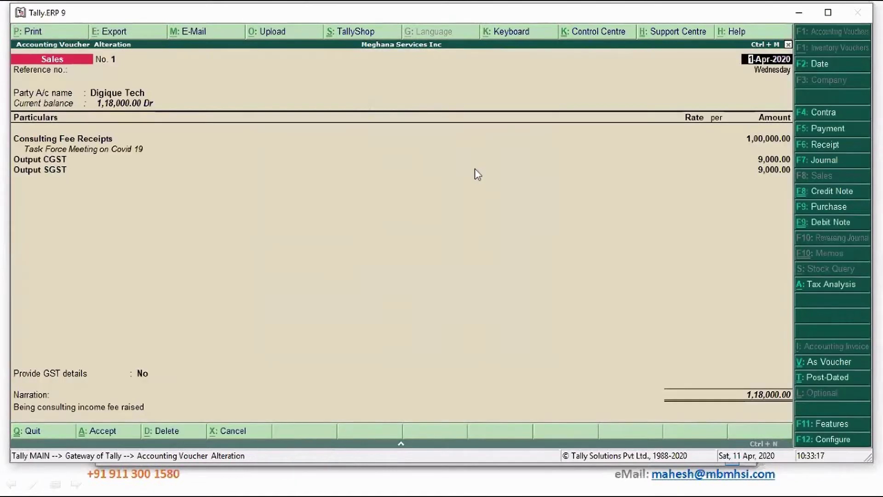
# Accept the unchanged party details, save sales voucher No. 1 and bring it back up.
pyautogui.press('Return')
pyautogui.press('Return')
pyautogui.press('Return')
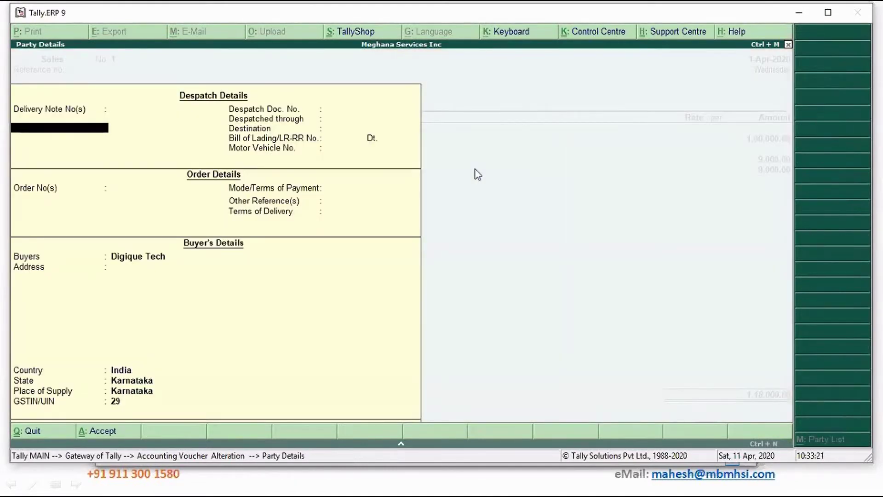
pyautogui.hotkey('ctrl', 'a')
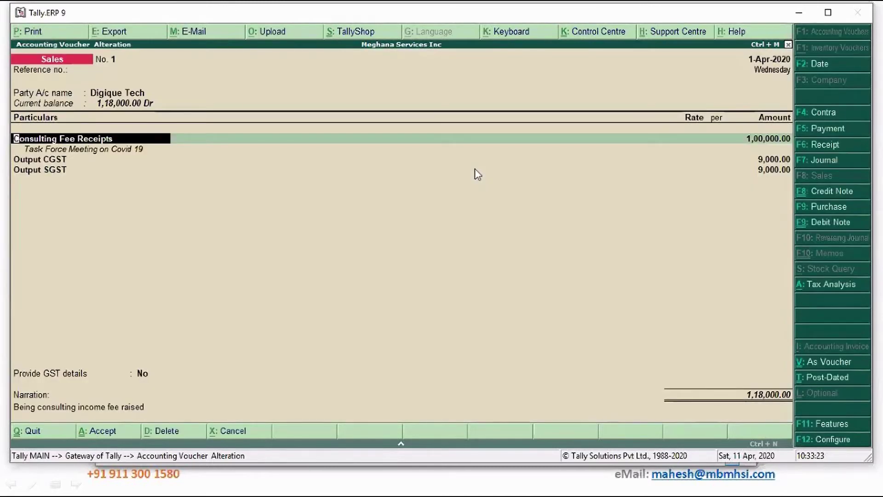
pyautogui.hotkey('ctrl', 'a')
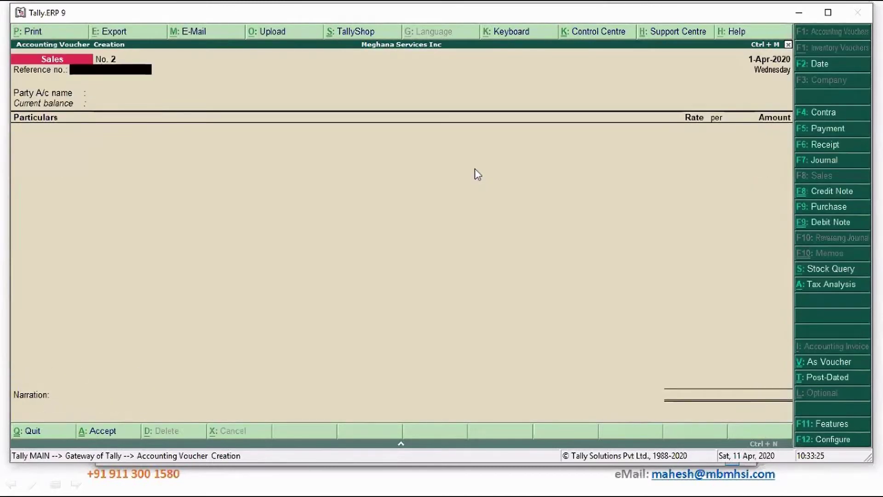
pyautogui.press('pageup')
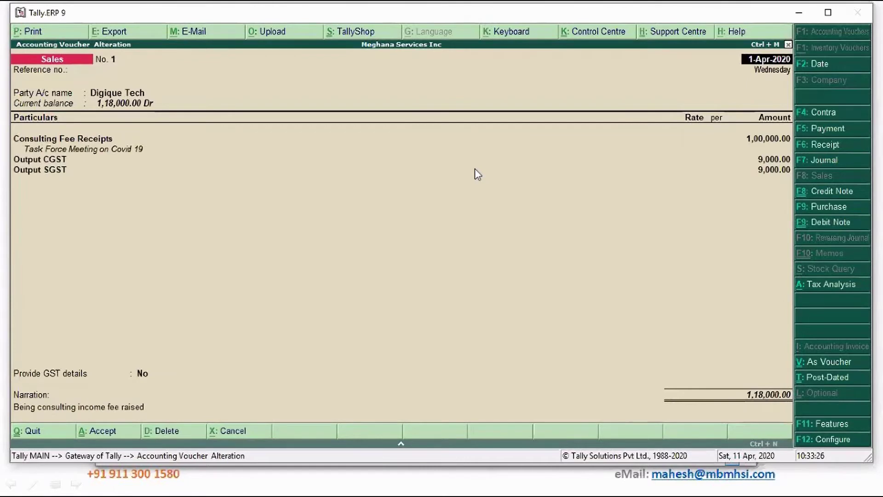
# Set 'Print order details' and 'Print despatch details' to No, then preview the Tax Invoice.
pyautogui.hotkey('alt', 'p')
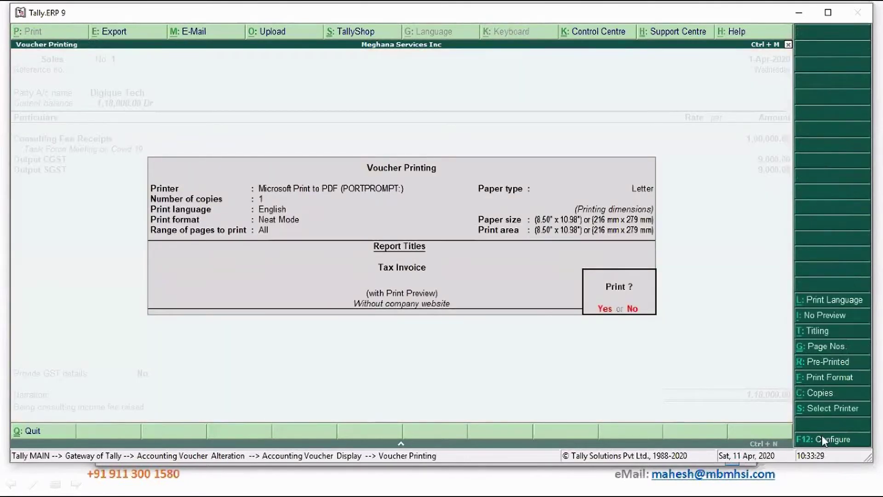
pyautogui.click(832, 443)
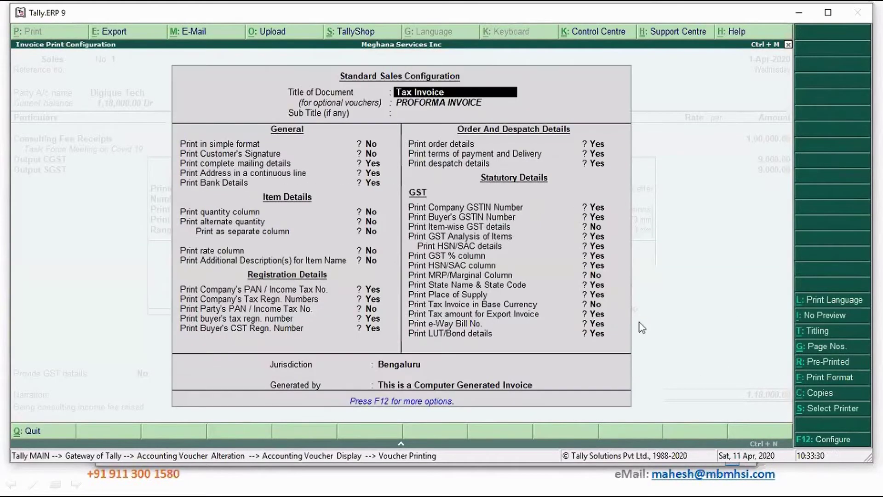
pyautogui.click(605, 155)
pyautogui.press('Return')
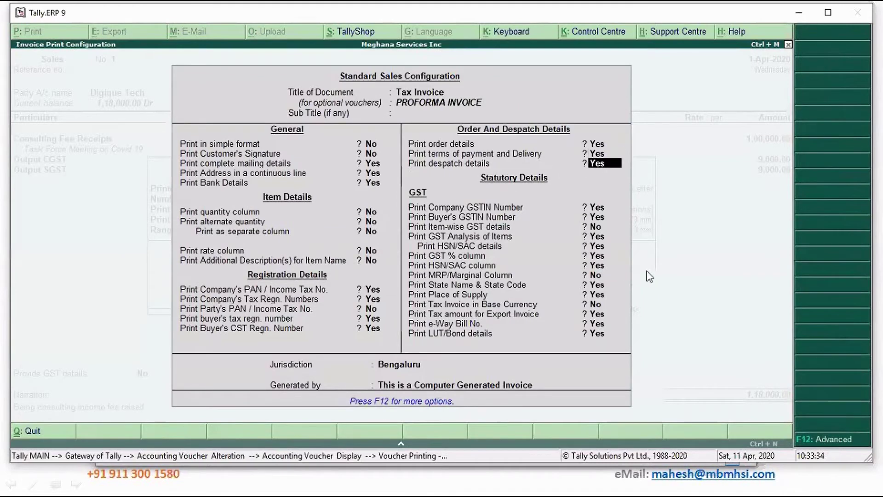
pyautogui.write('n')
pyautogui.press('Return')
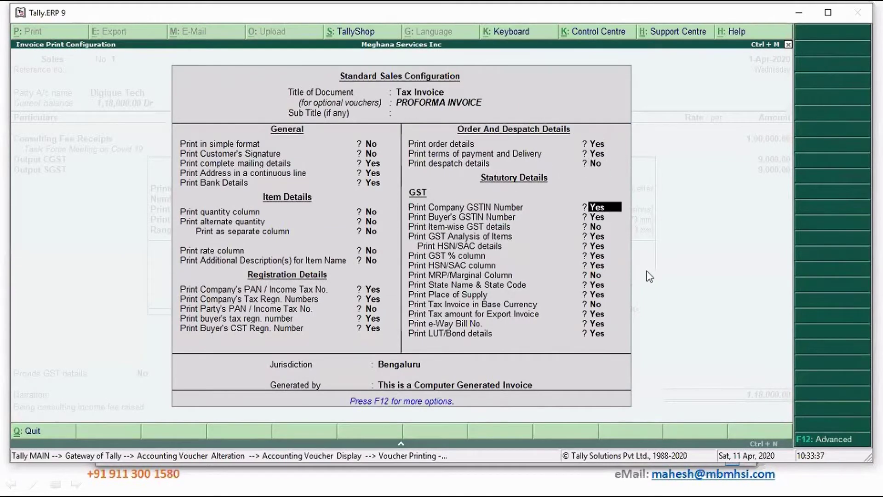
pyautogui.press('Up')
pyautogui.press('Up')
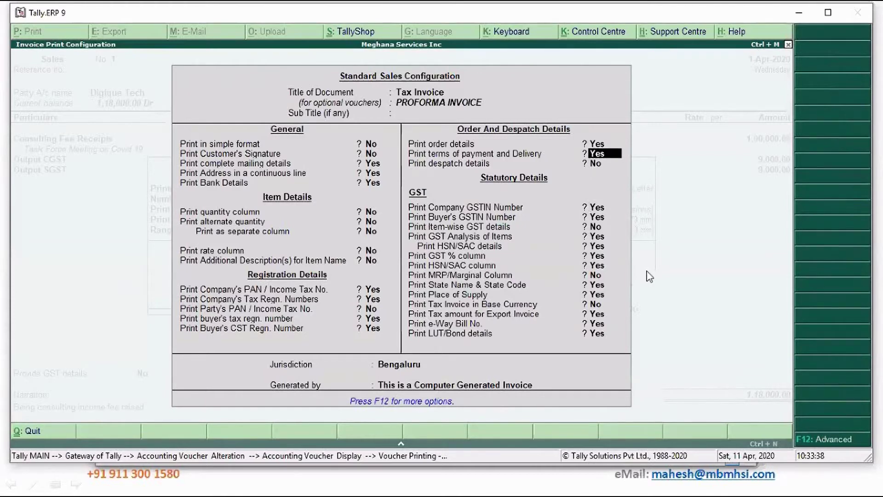
pyautogui.press('Up')
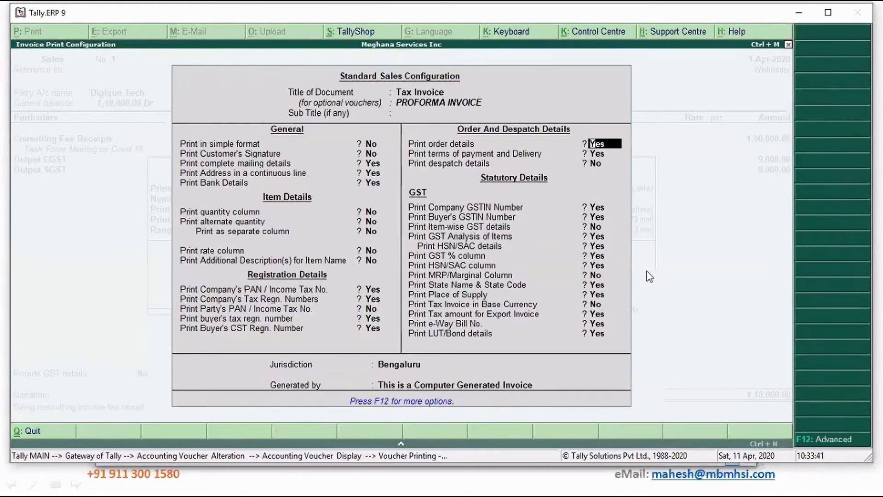
pyautogui.write('n')
pyautogui.press('Return')
pyautogui.press('Return')
pyautogui.press('Return')
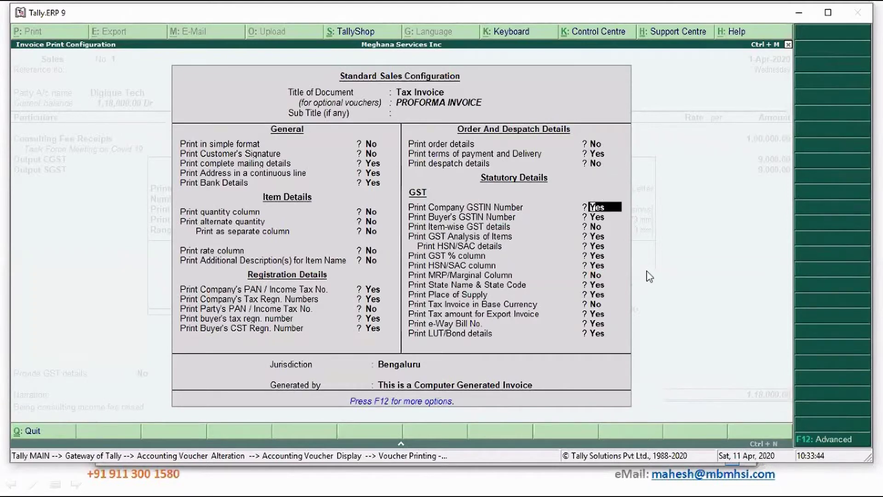
pyautogui.hotkey('ctrl', 'a')
pyautogui.press('Return')
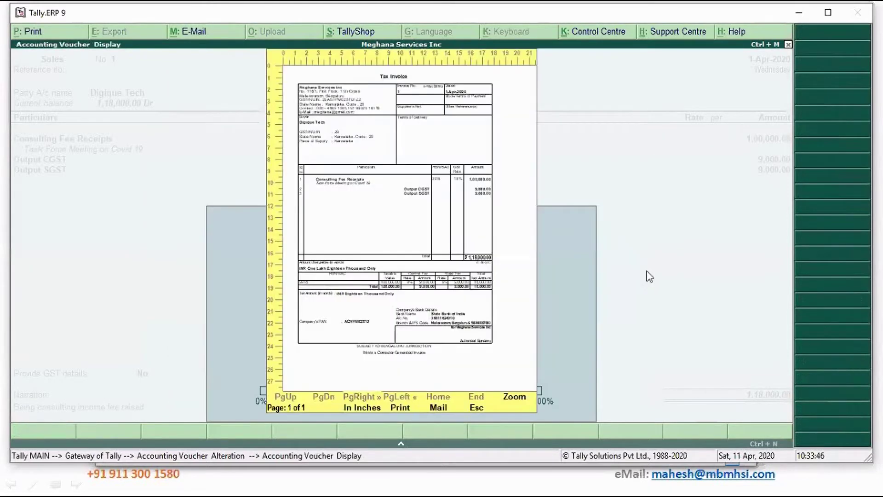
# Zoom the invoice preview, read down to the signatory, then restore whole-page view and close it.
pyautogui.hotkey('alt', 'z')
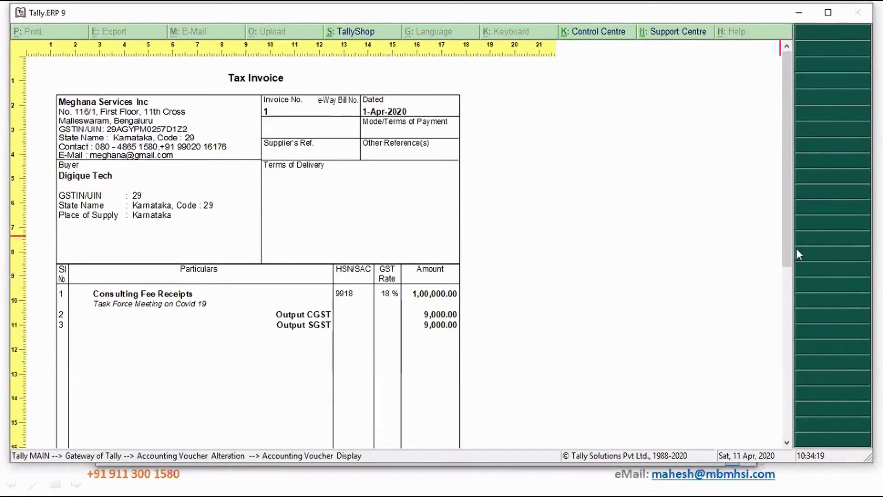
pyautogui.moveTo(791, 250); pyautogui.dragTo(780, 393)
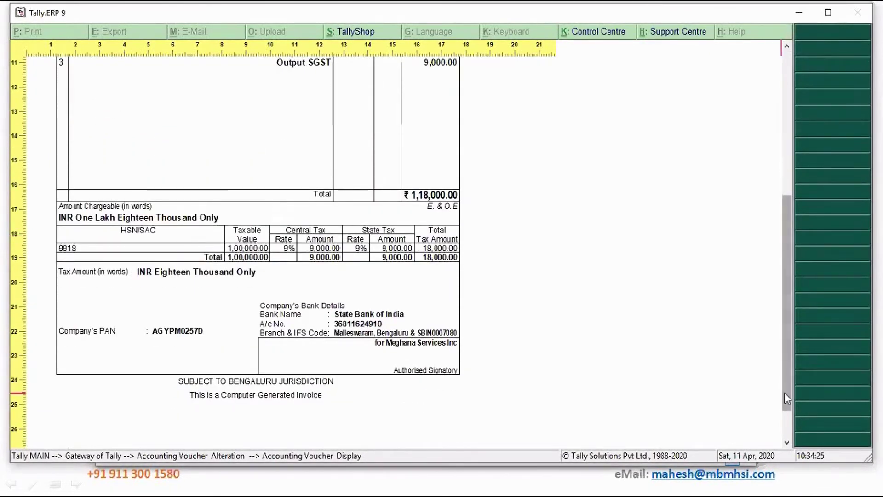
pyautogui.moveTo(787, 393); pyautogui.dragTo(789, 413)
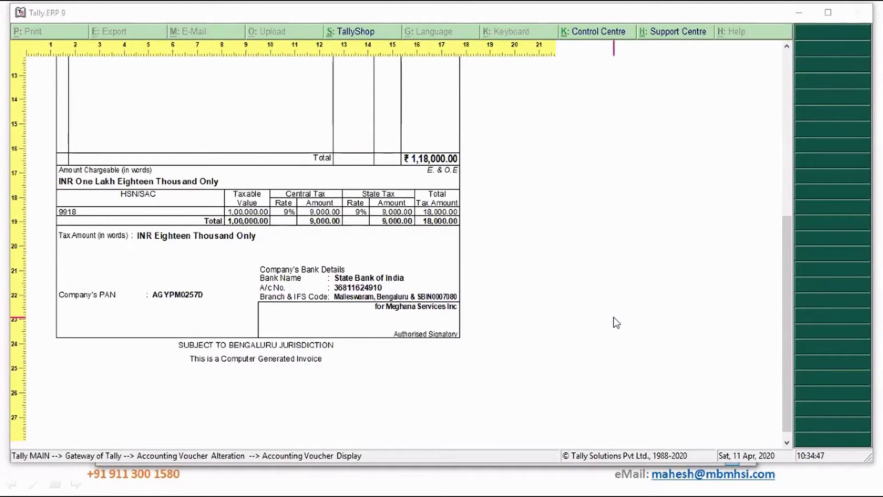
pyautogui.hotkey('alt', 'z')
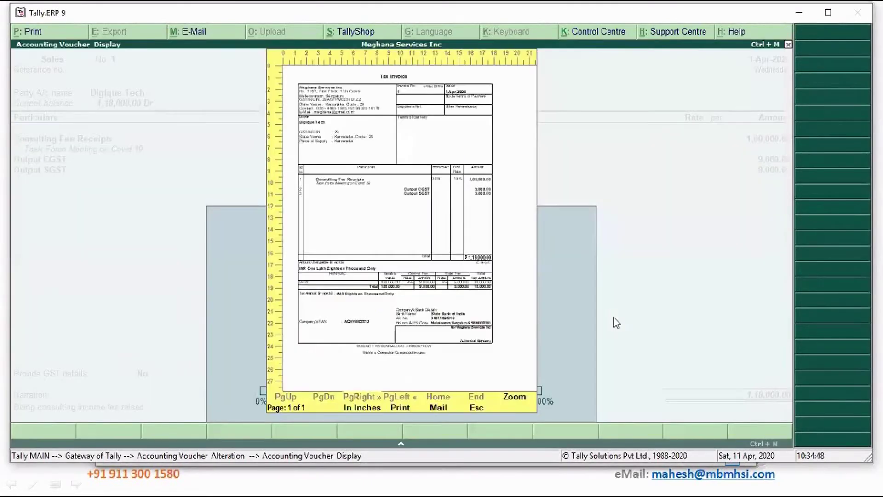
pyautogui.press('Escape')
# Quit the voucher alteration with Yes and leave voucher entry for the Gateway of Tally.
pyautogui.press('Escape')
pyautogui.press('y')
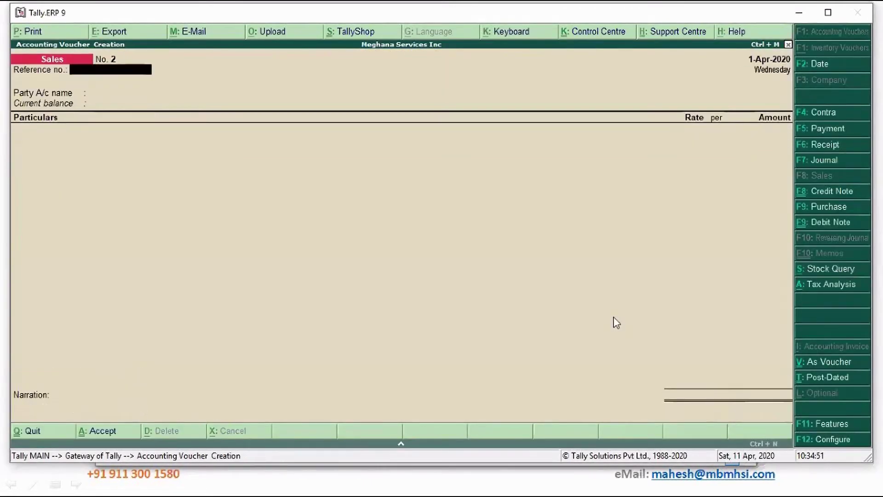
pyautogui.press('Escape')
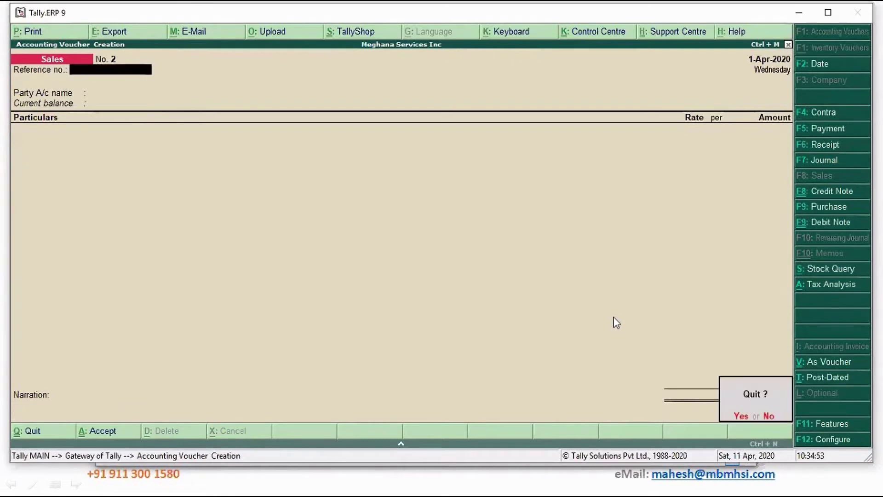
pyautogui.press('y')
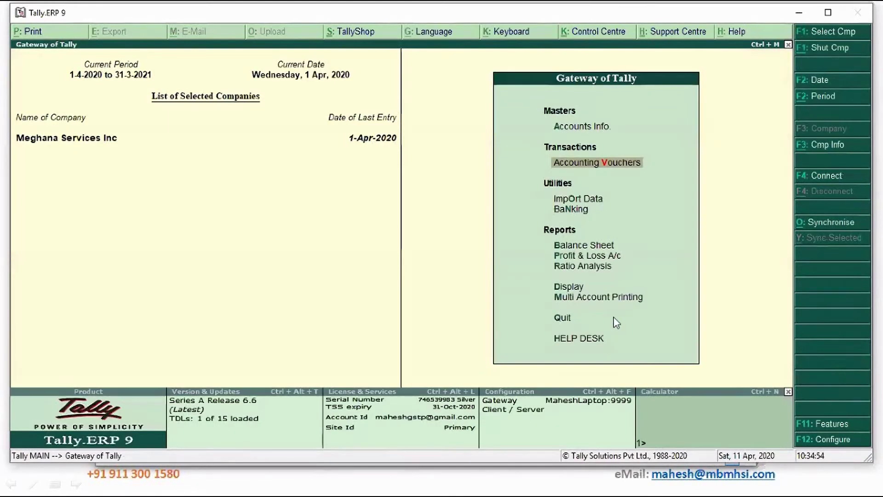
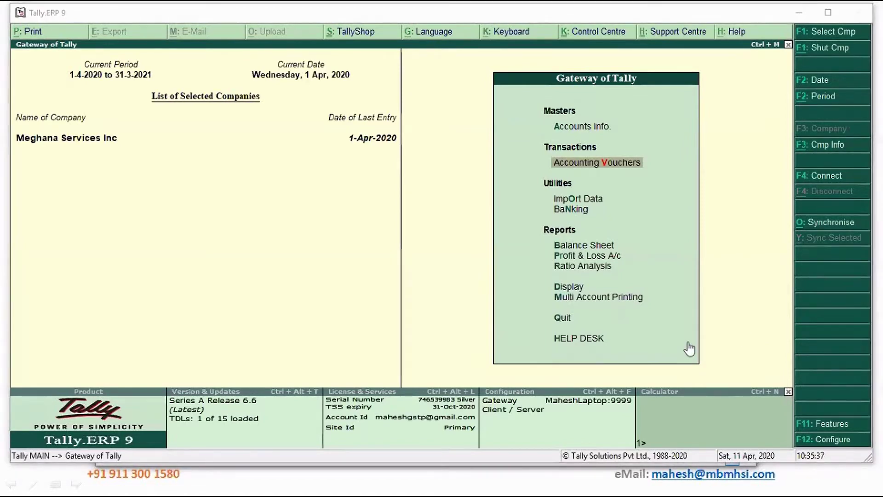
# Shut Meghana Services Inc and load Medha Consultancy Services instead.
pyautogui.click(722, 341)
pyautogui.hotkey('alt', 'F1')
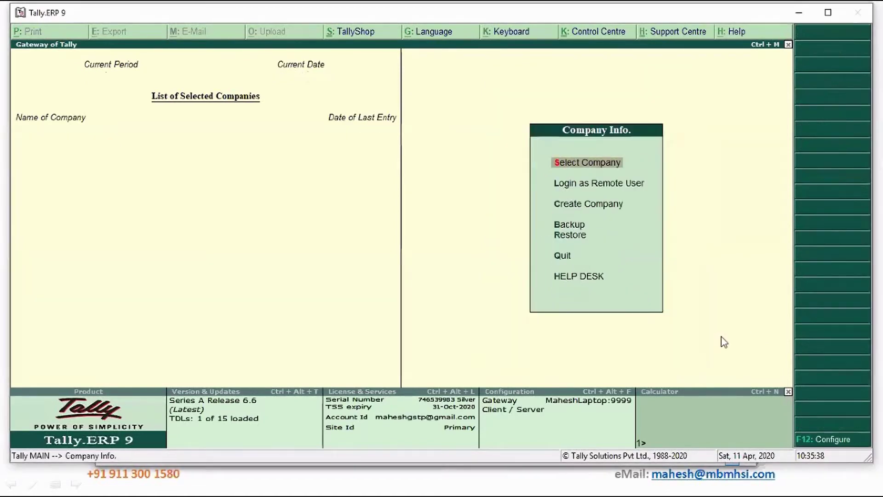
pyautogui.press('Return')
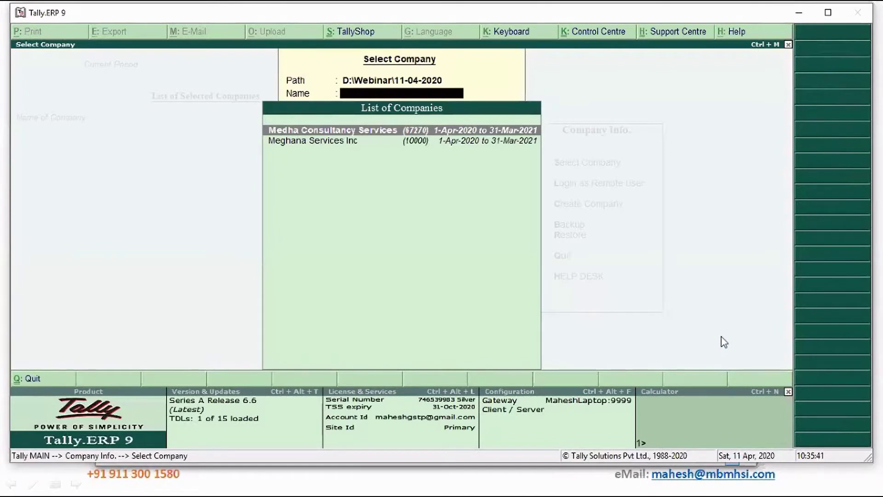
pyautogui.press('Return')
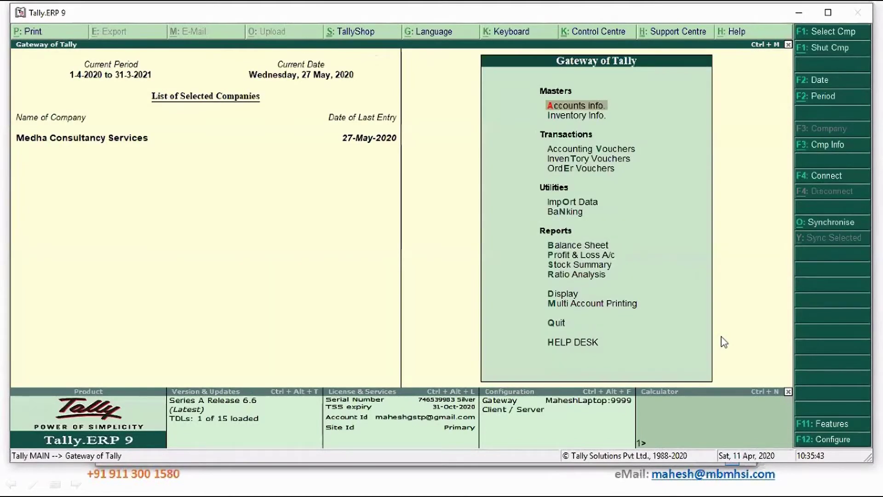
# Review the Stock Items list under Display > Statistics, then return to the Gateway of Tally.
pyautogui.press('d')
pyautogui.press('s')
pyautogui.press('s')
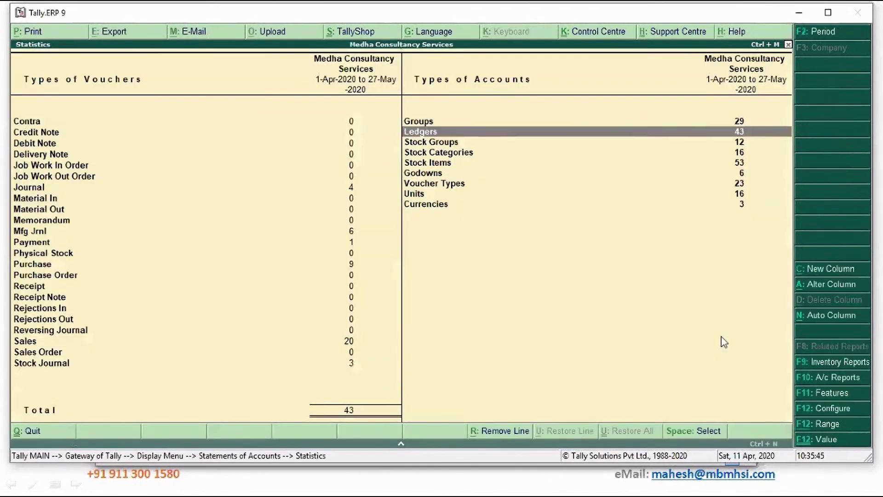
pyautogui.press('Down')
pyautogui.press('Down')
pyautogui.press('Return')
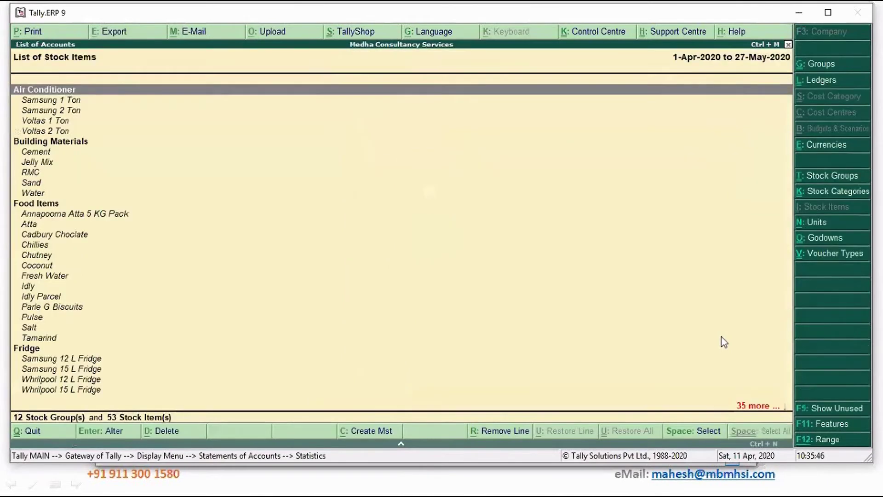
pyautogui.press('Down')
pyautogui.press('Up')
pyautogui.press('Up')
pyautogui.press('Escape')
pyautogui.press('Escape')
pyautogui.press('Escape')
pyautogui.press('Escape')
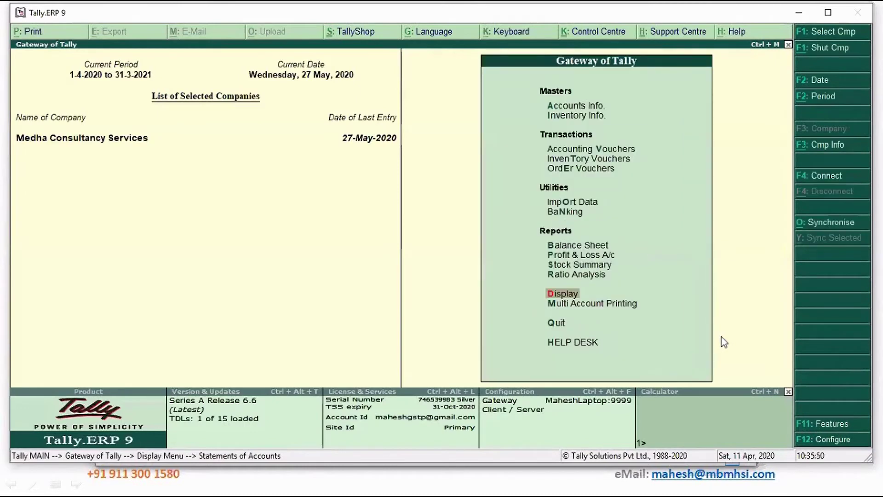
# Start a sales voucher for party Extrude Hone India Pvt Ltd, skipping party details.
pyautogui.press('v')
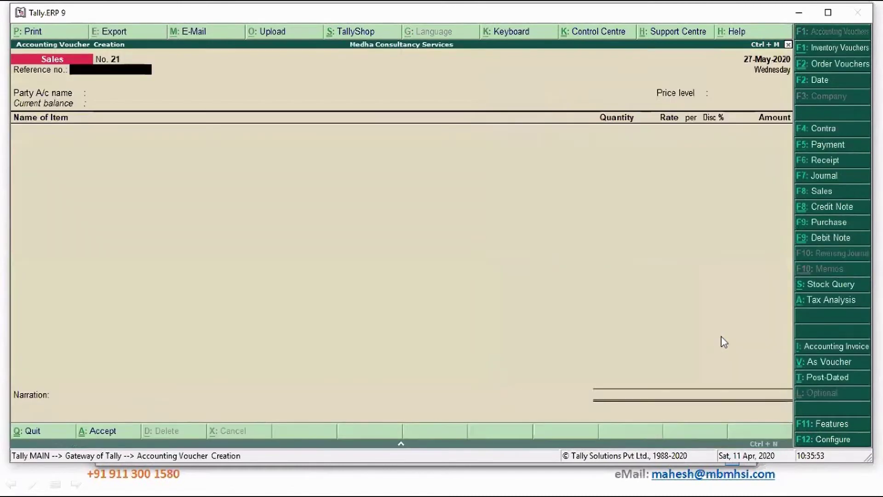
pyautogui.press('Return')
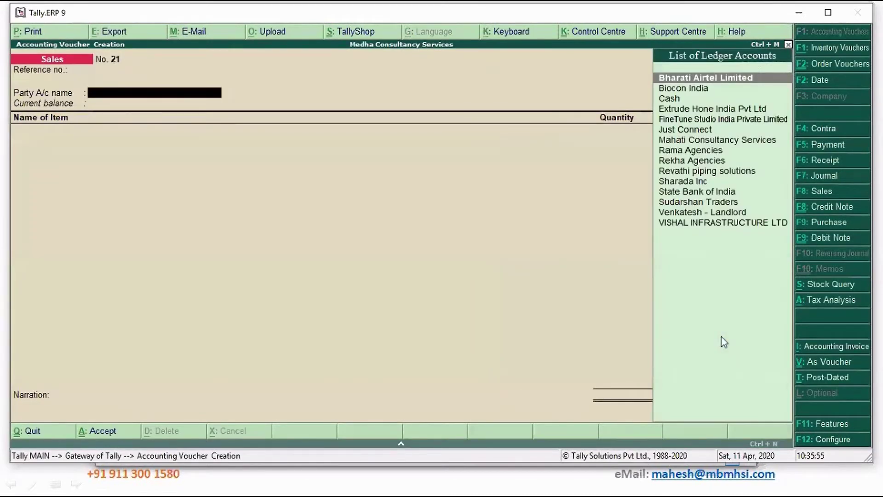
pyautogui.press('Down')
pyautogui.press('Down')
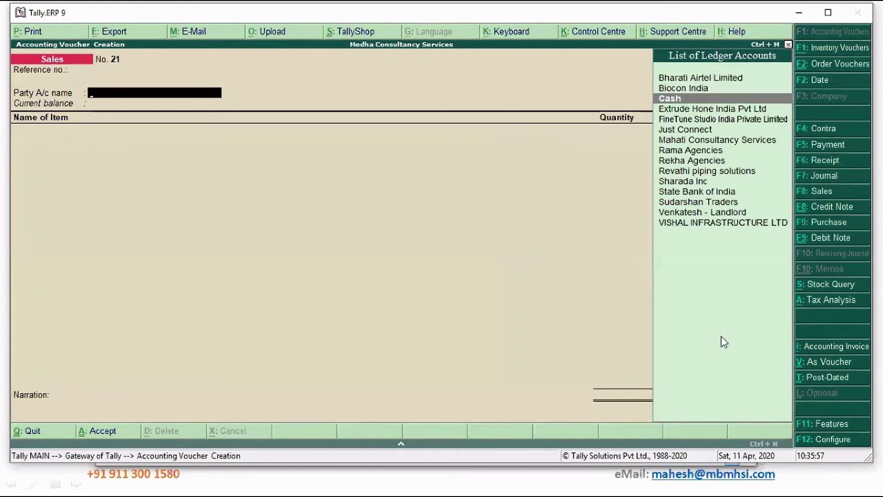
pyautogui.press('Down')
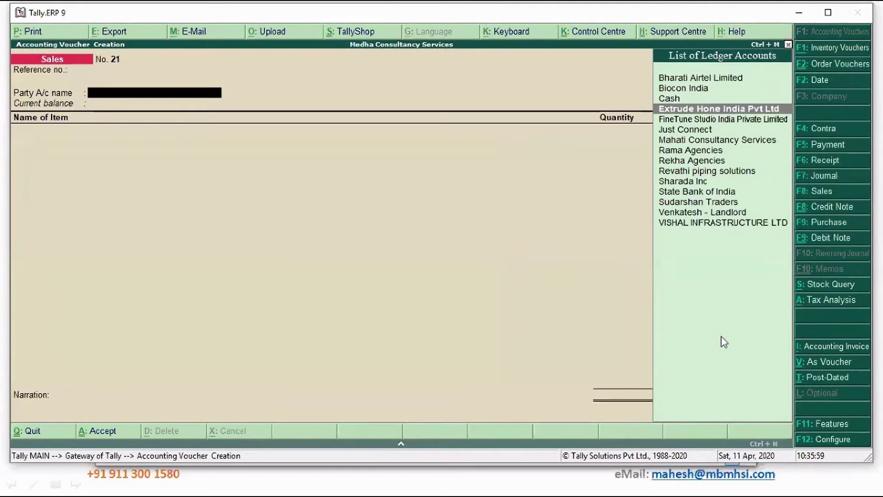
pyautogui.press('Return')
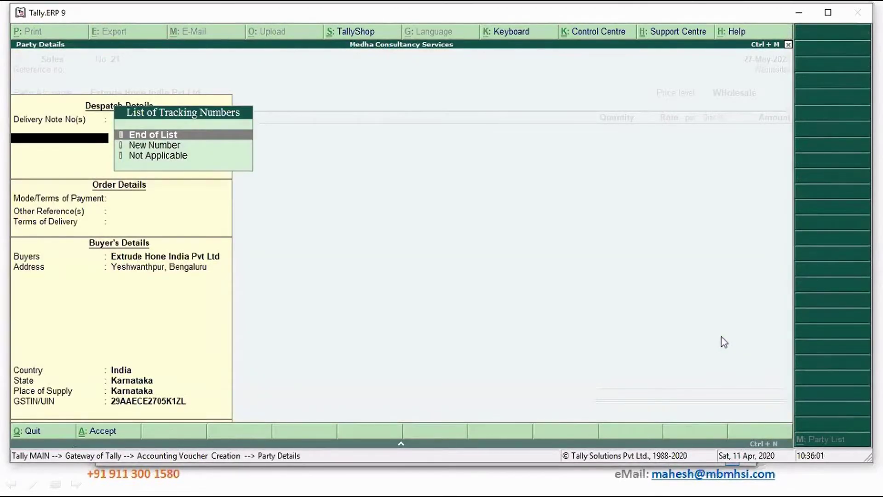
pyautogui.hotkey('ctrl', 'a')
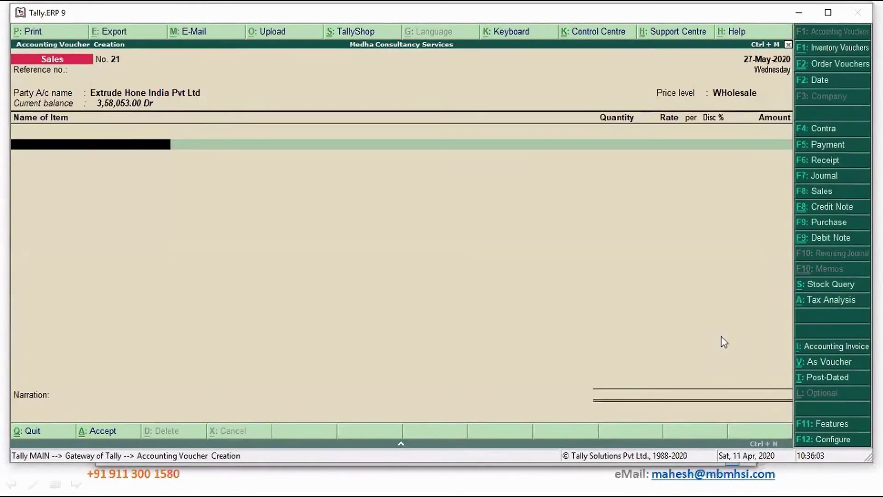
# Enter Sony TV 56 inch, 1 Nos from Bengaluru Godown, past the negative stock warning.
pyautogui.write('So')
pyautogui.press('Down')
pyautogui.press('Return')
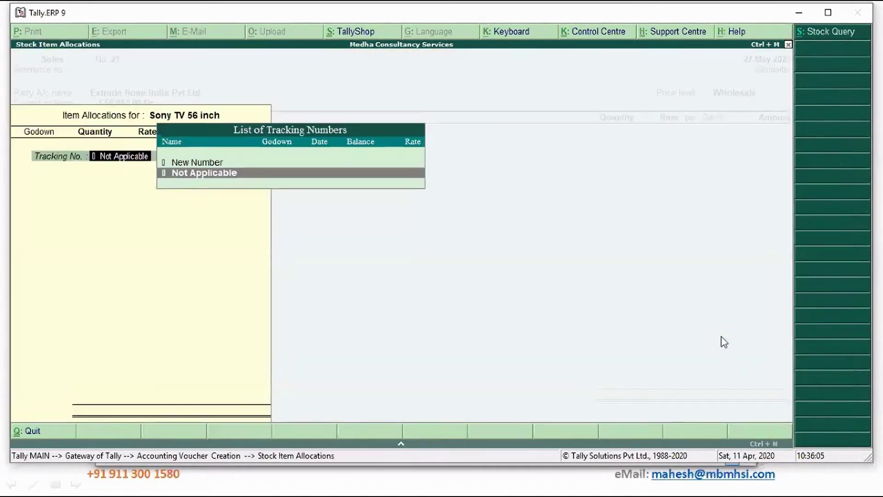
pyautogui.press('Return')
pyautogui.press('Return')
pyautogui.write('1')
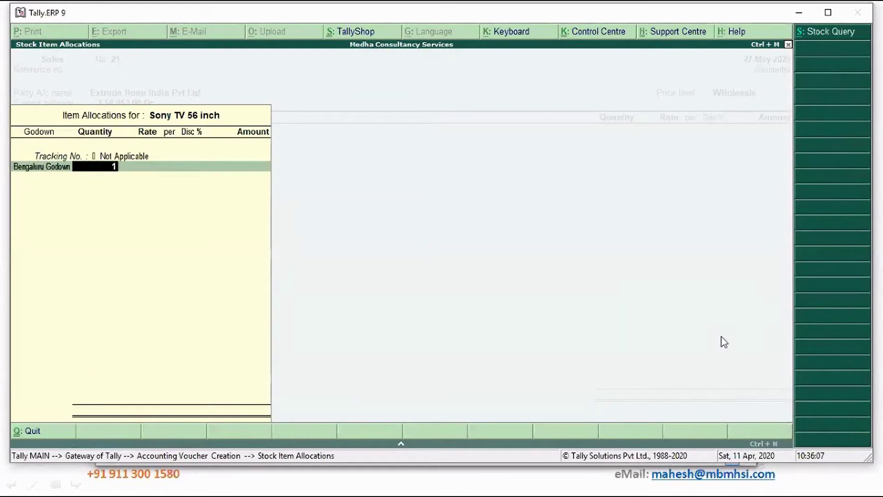
pyautogui.press('Return')
pyautogui.press('Return')
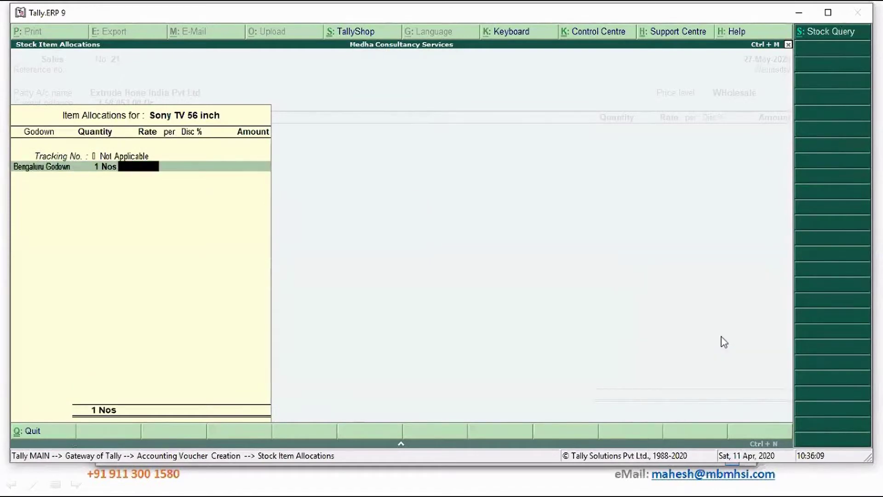
pyautogui.press('Return')
# Abandon the Sony TV allocation and select BPL Music System as the item instead.
pyautogui.press('Escape')
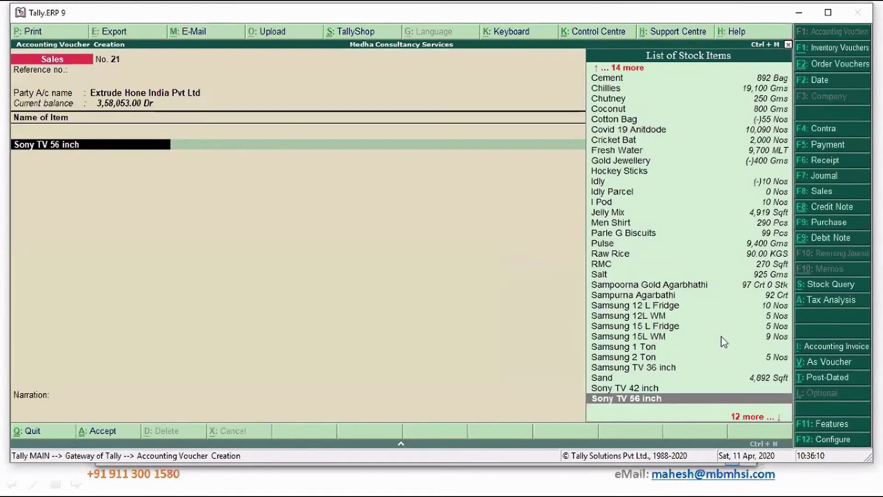
pyautogui.press('Down')
pyautogui.press('Down')
pyautogui.press('Up')
pyautogui.press('Up')
pyautogui.press('Up')
pyautogui.press('Up')
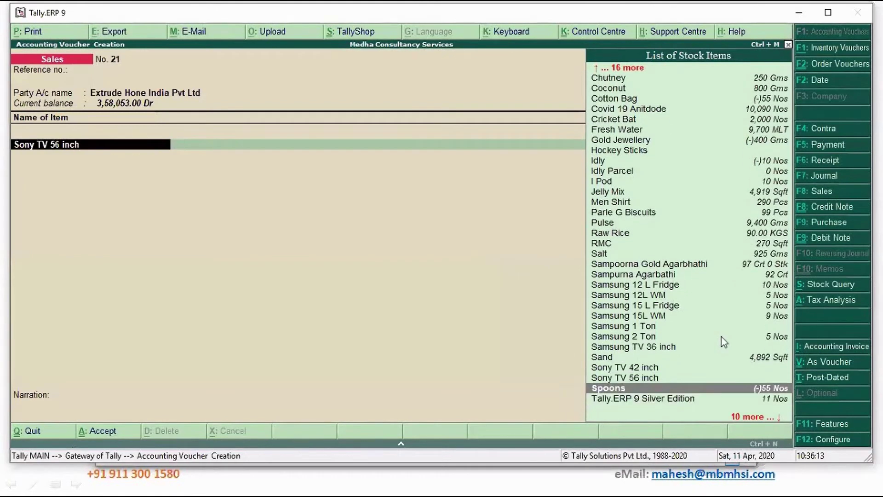
pyautogui.press('Up')
pyautogui.press('Up')
pyautogui.press('Up')
pyautogui.press('Up')
pyautogui.press('Up')
pyautogui.press('Up')
pyautogui.press('Up')
pyautogui.press('Up')
pyautogui.press('Up')
pyautogui.press('Up')
pyautogui.press('Up')
pyautogui.press('Up')
pyautogui.press('Up')
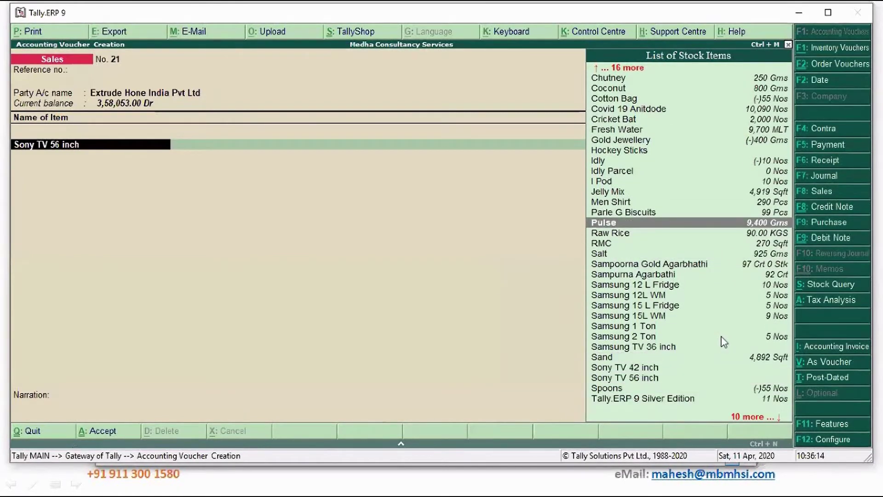
pyautogui.press('Up')
pyautogui.press('Up')
pyautogui.press('Up')
pyautogui.press('Up')
pyautogui.press('Up')
pyautogui.press('Up')
pyautogui.press('Up')
pyautogui.press('Up')
pyautogui.press('Up')
pyautogui.press('Up')
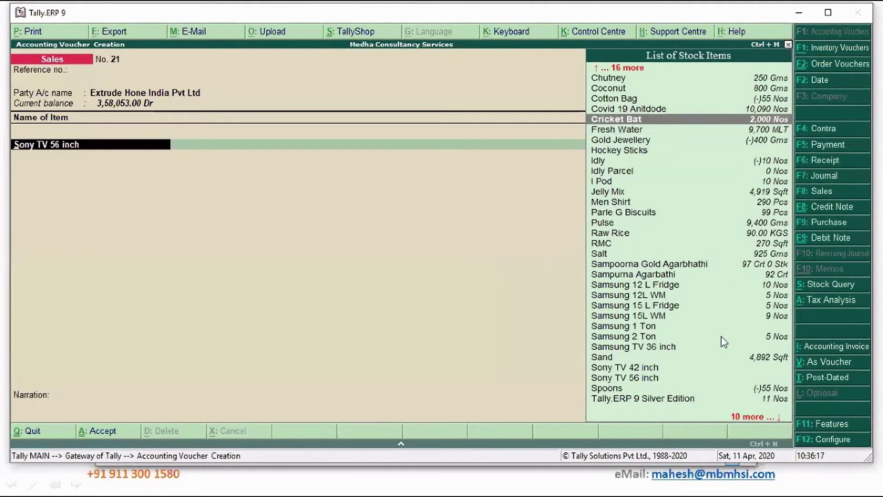
pyautogui.press('Up')
pyautogui.press('Up')
pyautogui.press('Up')
pyautogui.press('Up')
pyautogui.press('Up')
pyautogui.press('Up')
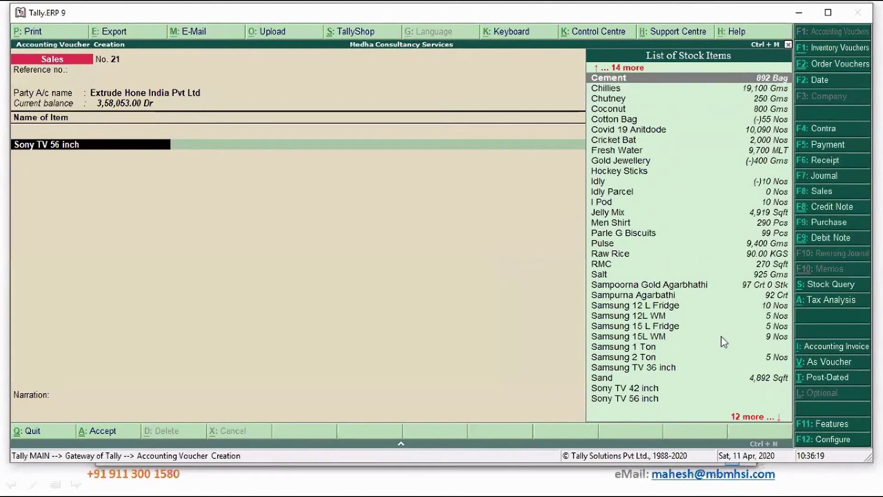
pyautogui.press('Up')
pyautogui.press('Up')
pyautogui.press('Up')
pyautogui.press('Up')
pyautogui.press('Up')
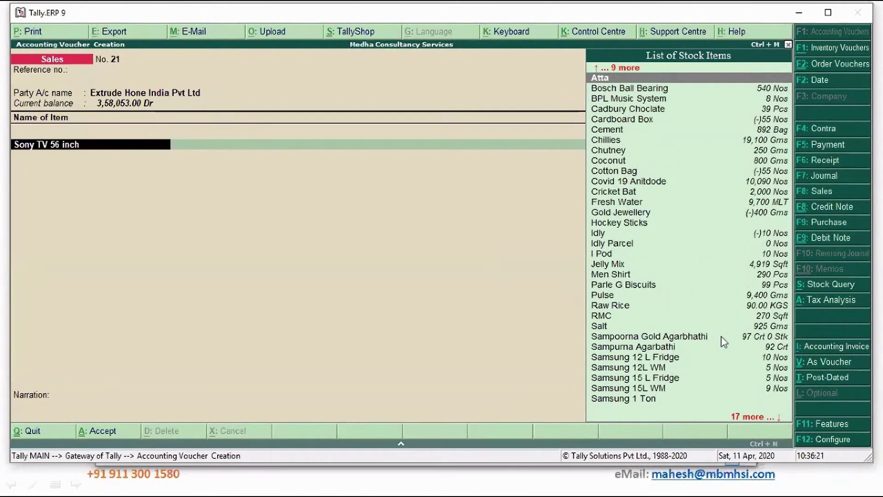
pyautogui.press('Down')
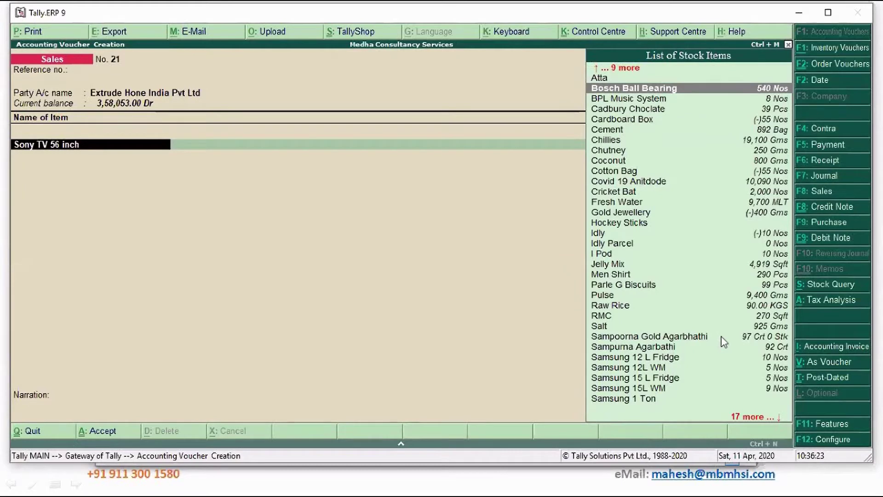
pyautogui.press('Down')
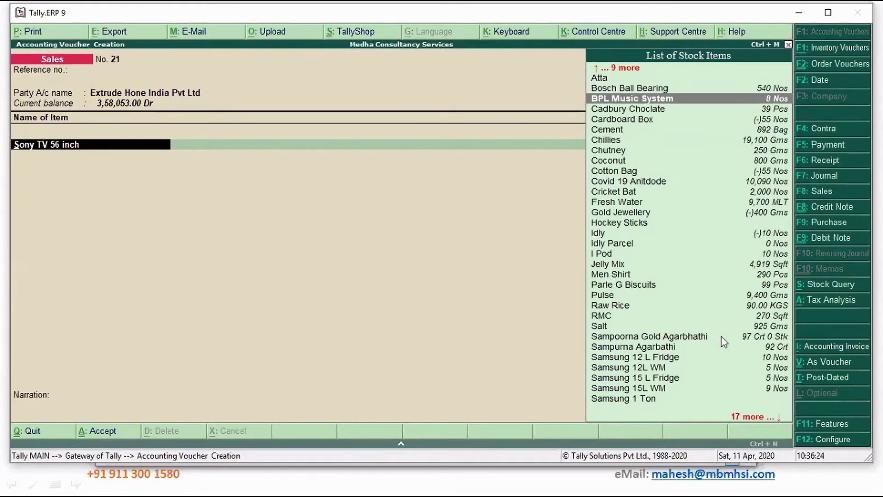
pyautogui.press('Return')
# Allocate 1 Nos of BPL Music System from Main Location at 13,000 per Nos.
pyautogui.press('Return')
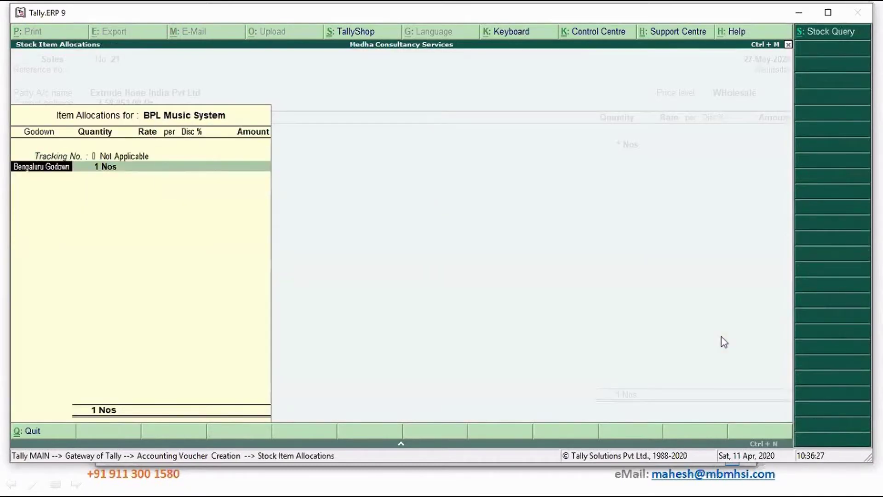
pyautogui.press('Down')
pyautogui.press('Down')
pyautogui.press('Return')
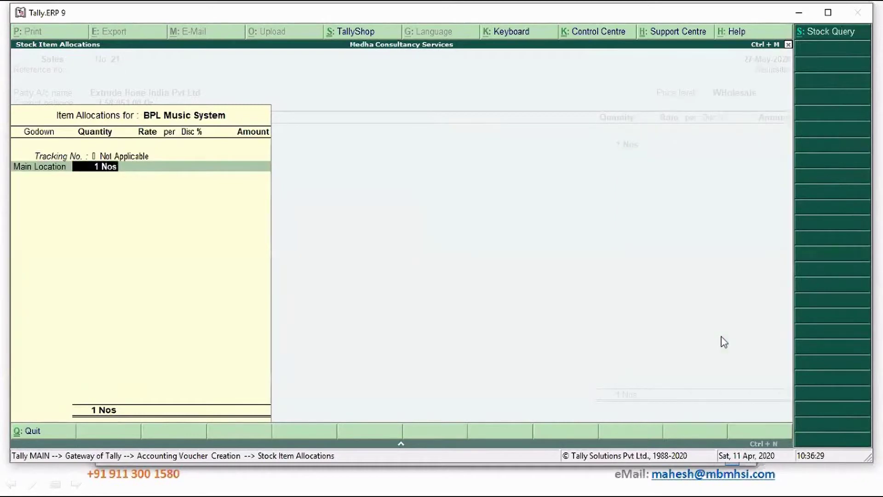
pyautogui.press('Return')
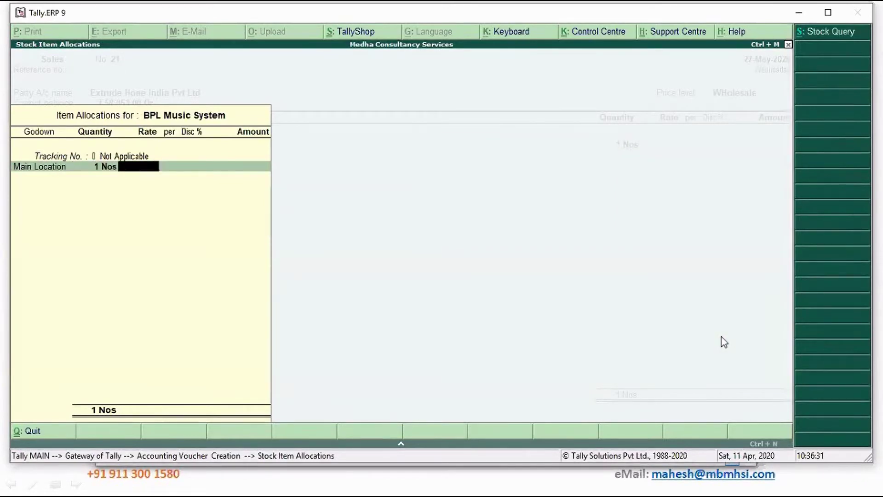
pyautogui.write('13,000')
pyautogui.press('Return')
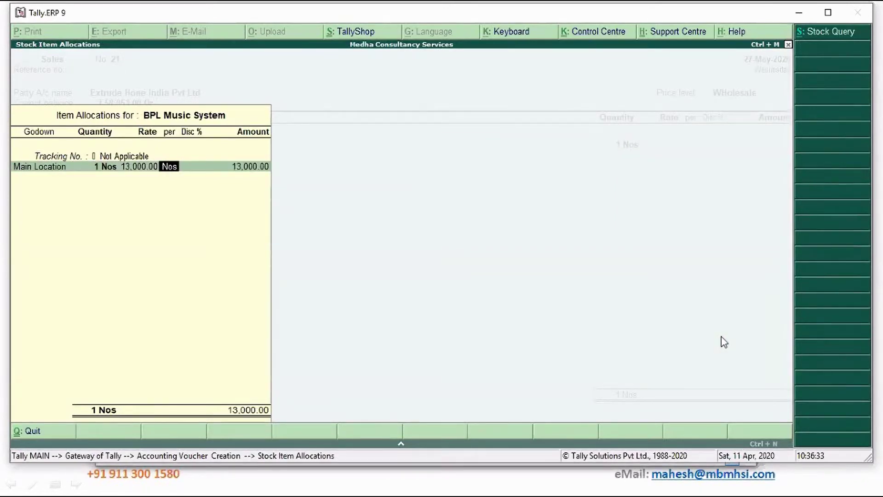
pyautogui.press('Return')
pyautogui.press('Return')
pyautogui.press('Return')
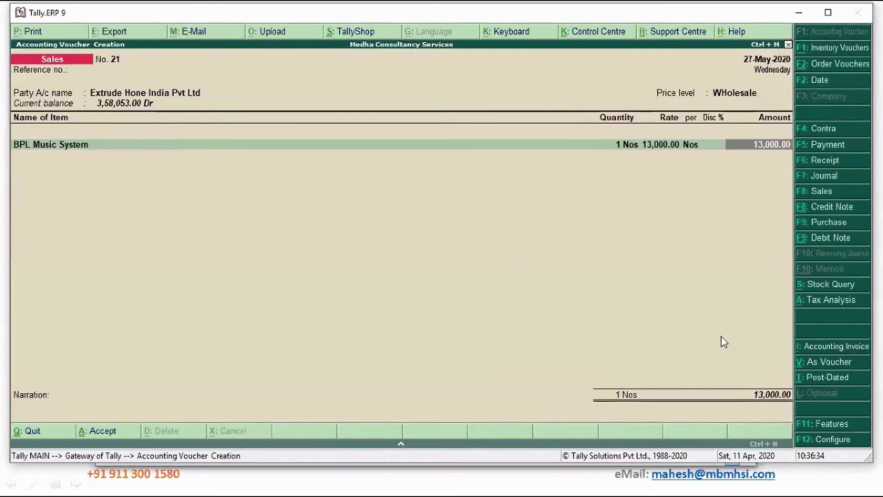
pyautogui.press('Return')
# Credit the BPL Music System sale to the Sales Local ledger and start a new line.
pyautogui.write('S')
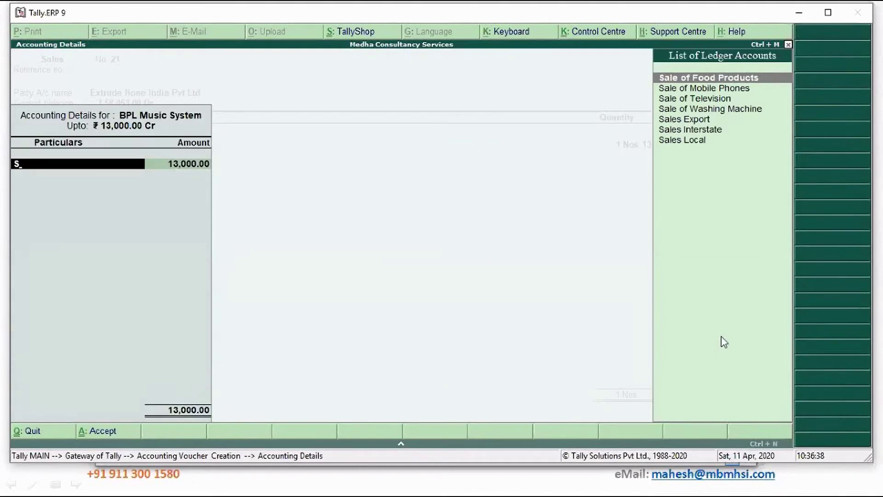
pyautogui.press('Down')
pyautogui.press('Down')
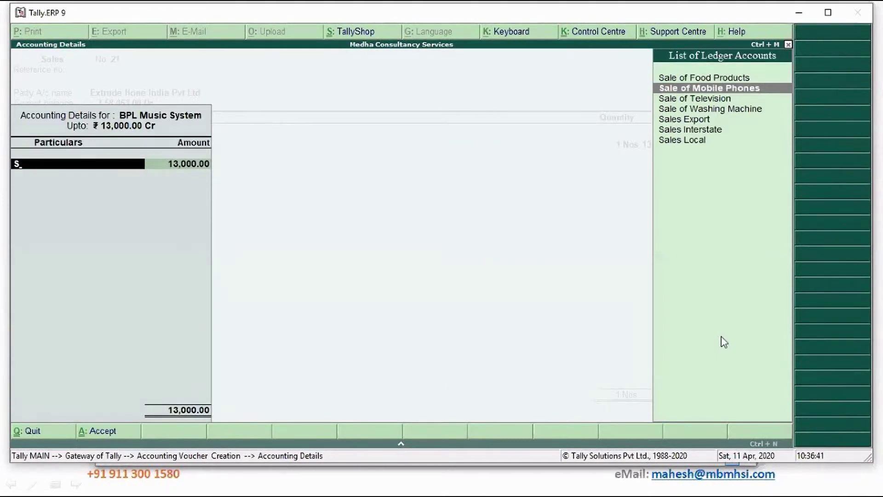
pyautogui.press('Down')
pyautogui.press('Down')
pyautogui.press('Down')
pyautogui.press('Down')
pyautogui.press('Return')
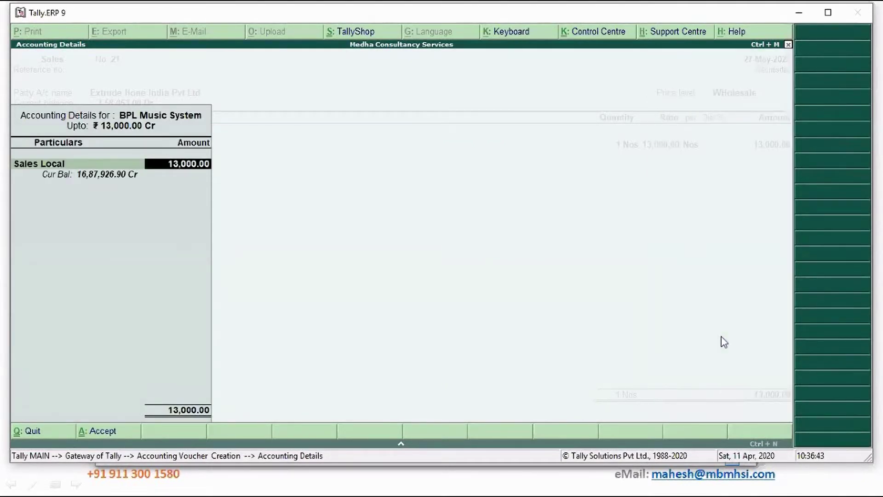
pyautogui.press('Return')
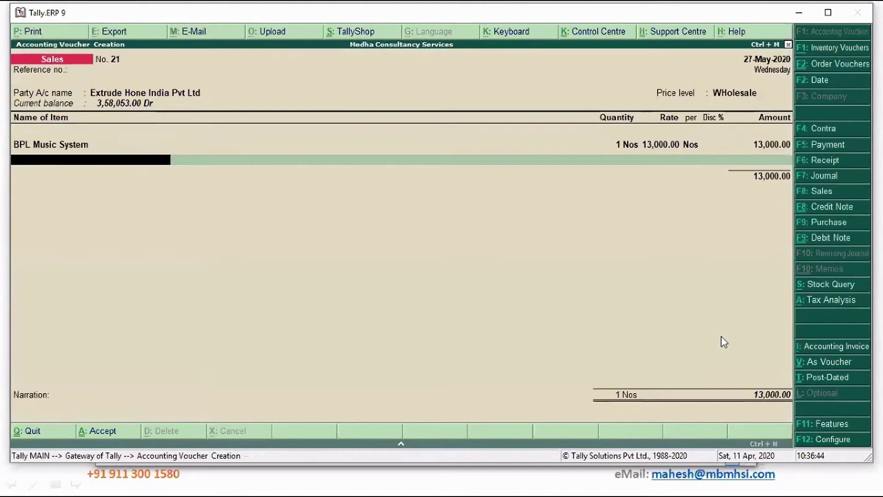
pyautogui.press('Return')
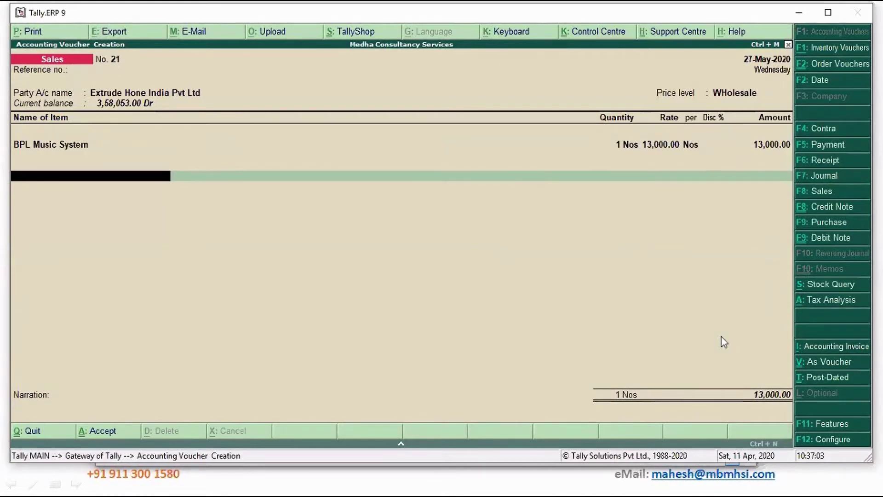
# Create ledger Installation Charges under Direct Incomes, not affecting inventory values.
pyautogui.hotkey('alt', 'c')
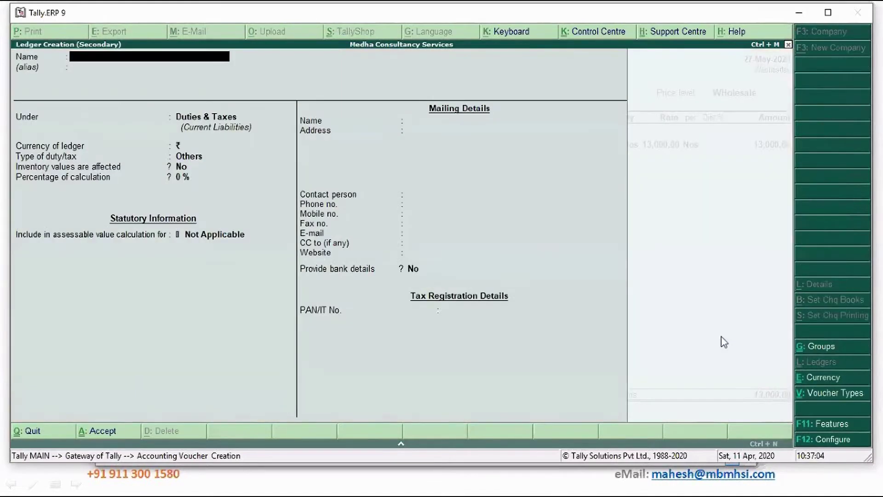
pyautogui.write('Installati')
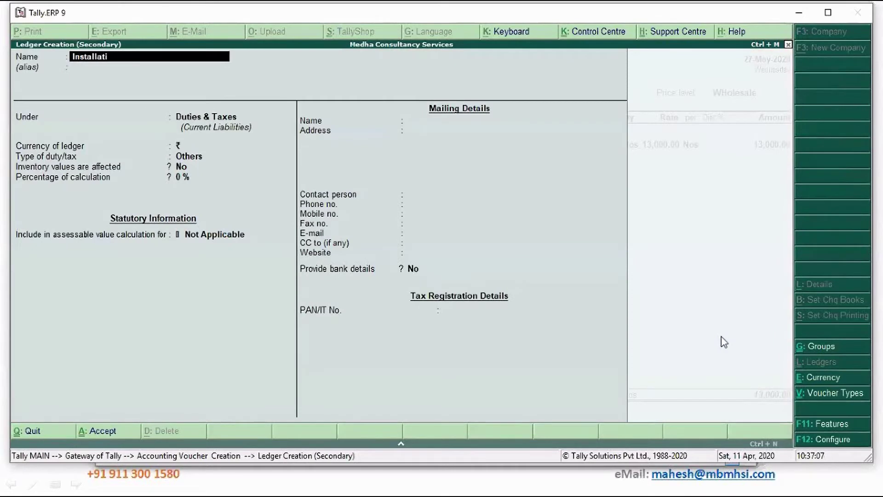
pyautogui.write('on Charges')
pyautogui.press('Return')
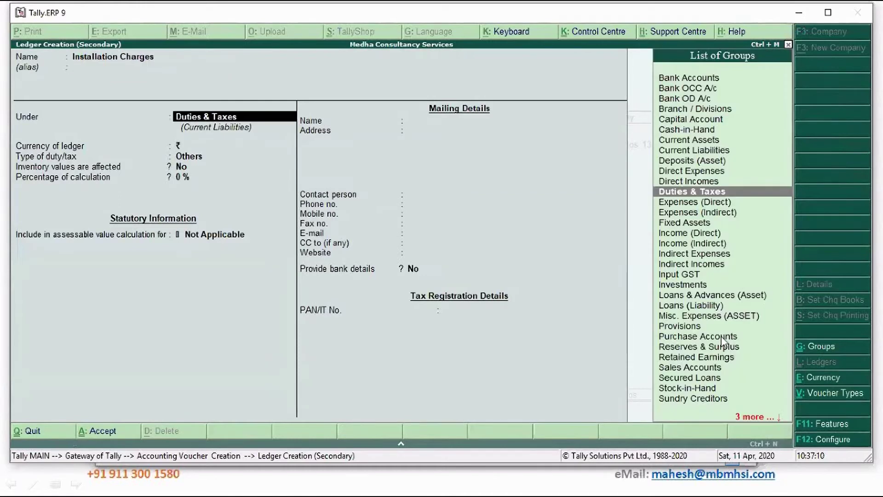
pyautogui.write('In')
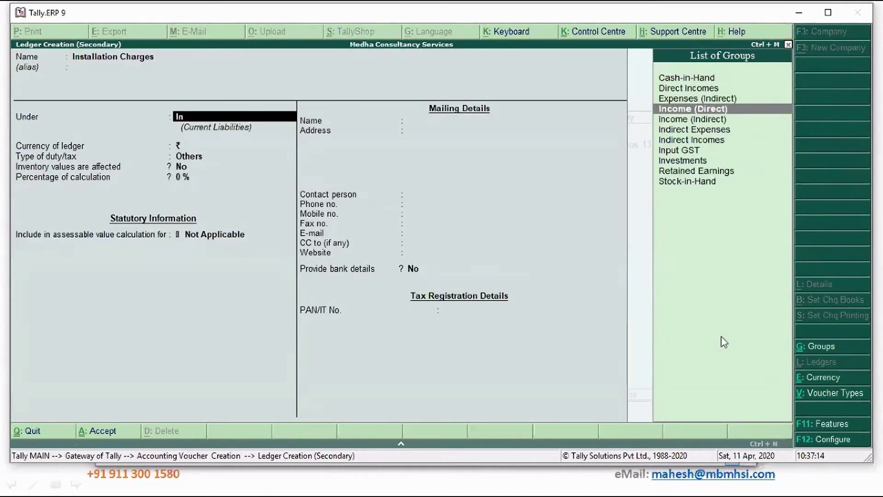
pyautogui.press('Return')
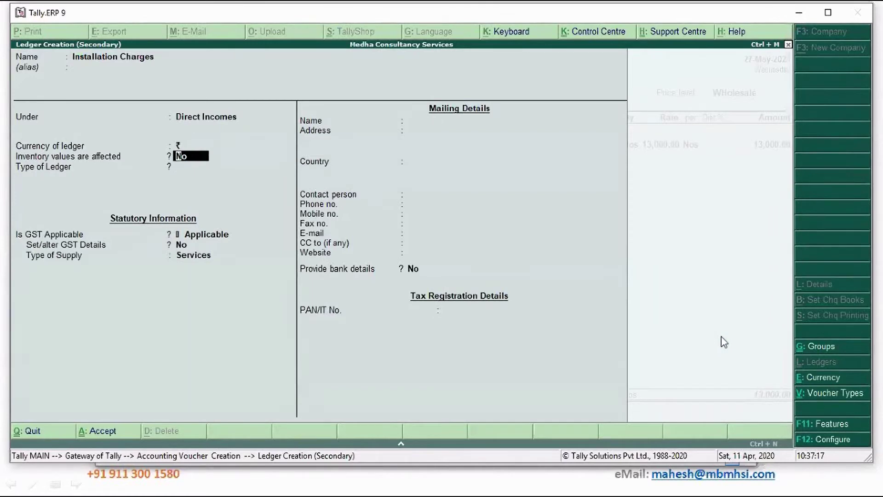
pyautogui.press('Return')
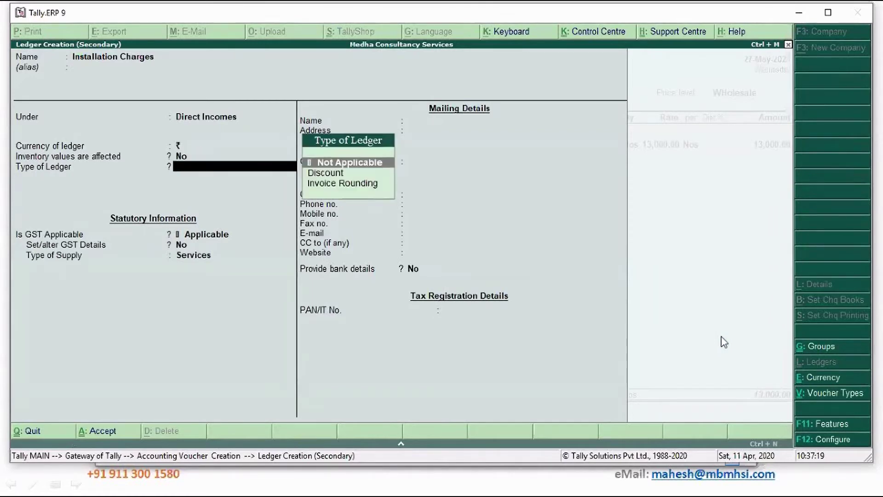
pyautogui.press('Return')
# Make it GST-applicable with HSN/SAC 9913, Taxable at 18%, supply type Services.
pyautogui.press('Return')
pyautogui.write('y')
pyautogui.press('Return')
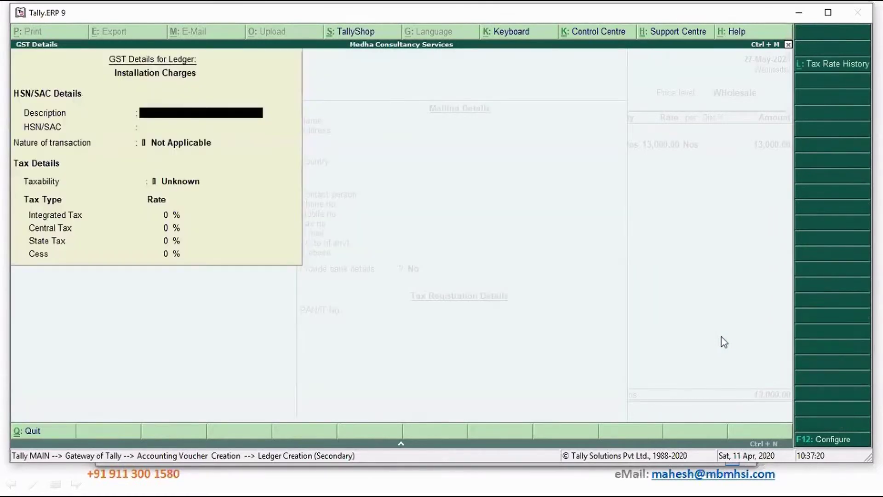
pyautogui.press('Return')
pyautogui.write('9913')
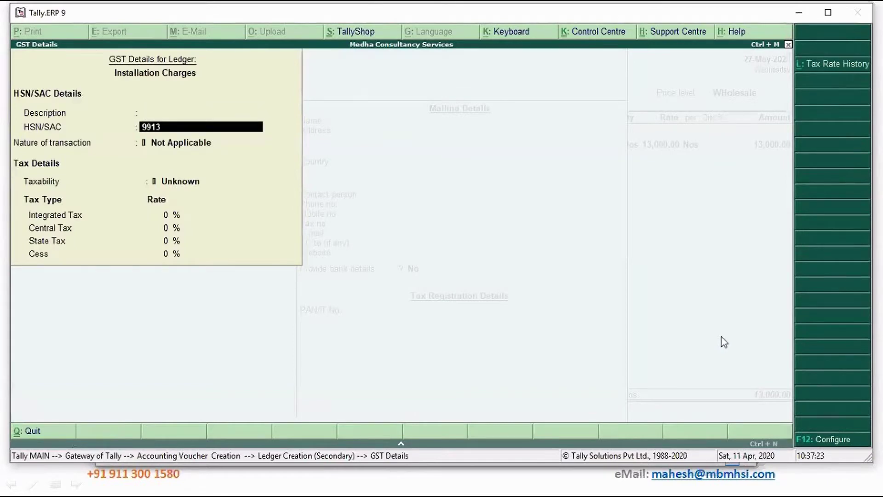
pyautogui.press('Return')
pyautogui.press('Return')
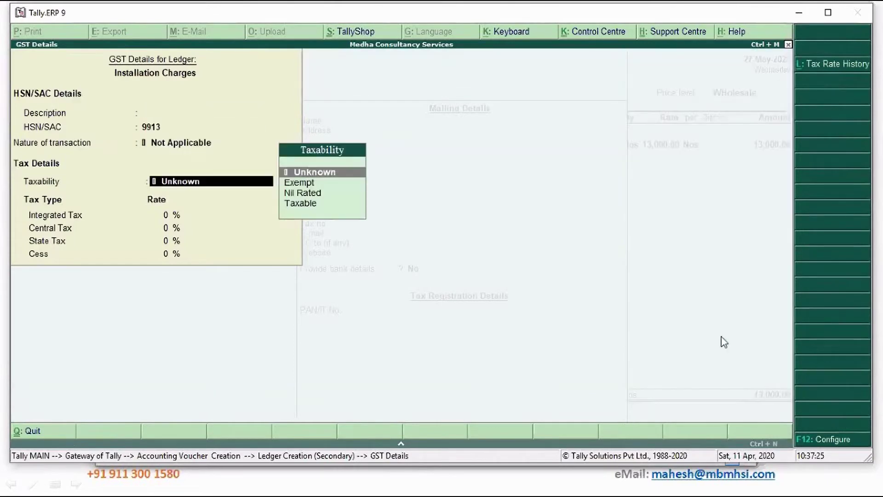
pyautogui.press('Down')
pyautogui.press('Down')
pyautogui.press('Down')
pyautogui.press('Return')
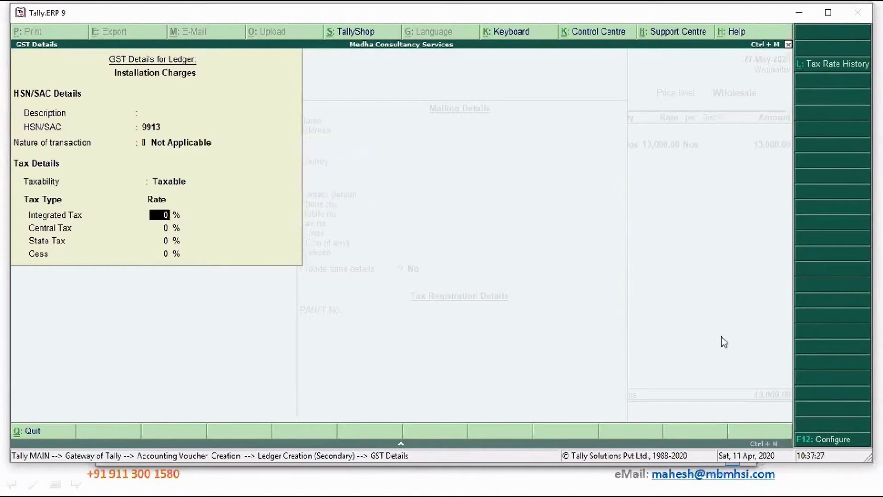
pyautogui.write('18')
pyautogui.press('Return')
pyautogui.press('Return')
pyautogui.press('Return')
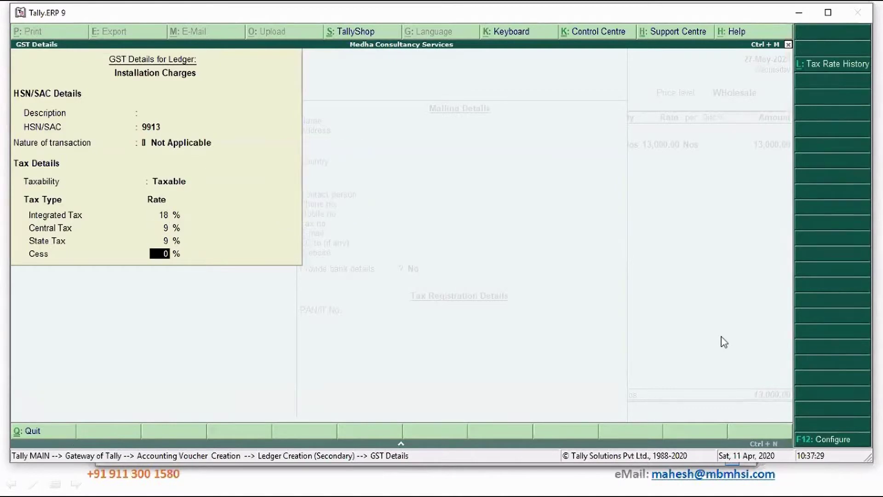
pyautogui.press('Return')
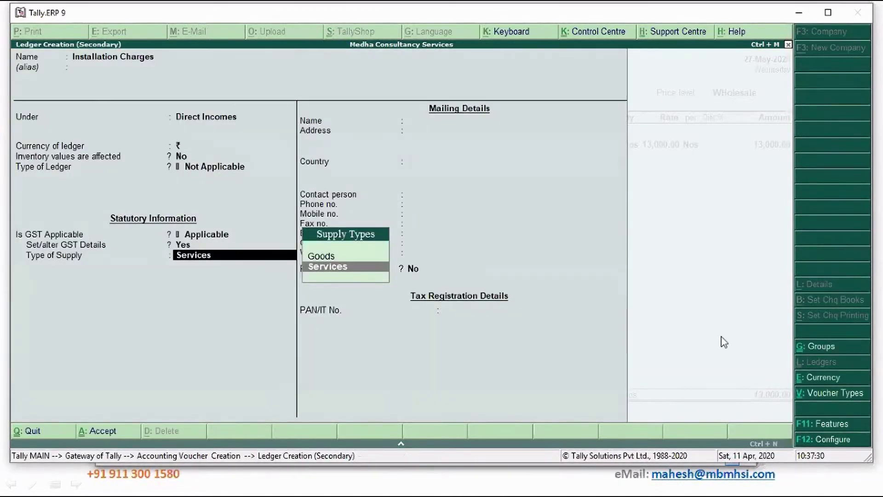
pyautogui.press('Return')
pyautogui.press('Return')
pyautogui.press('Return')
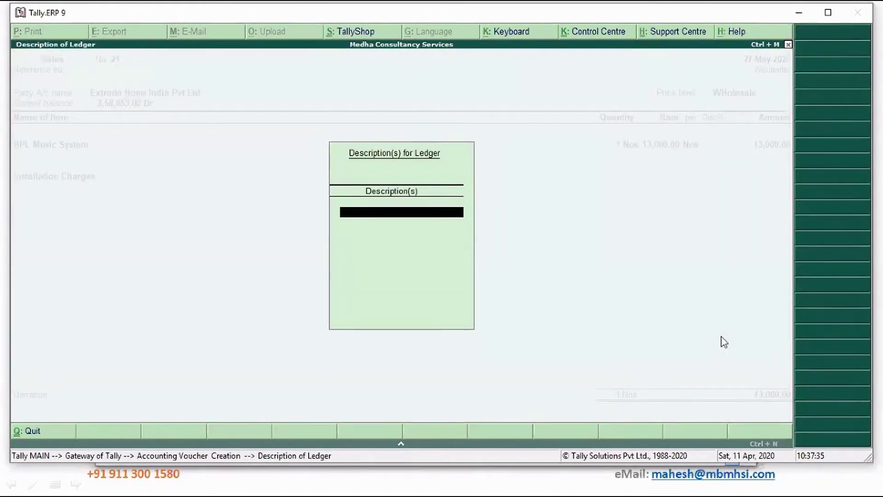
# Describe the installation line as 'Installation at Nalamangala' and charge 1,000.00.
pyautogui.write('Installation at Nalamangala')
pyautogui.press('Return')
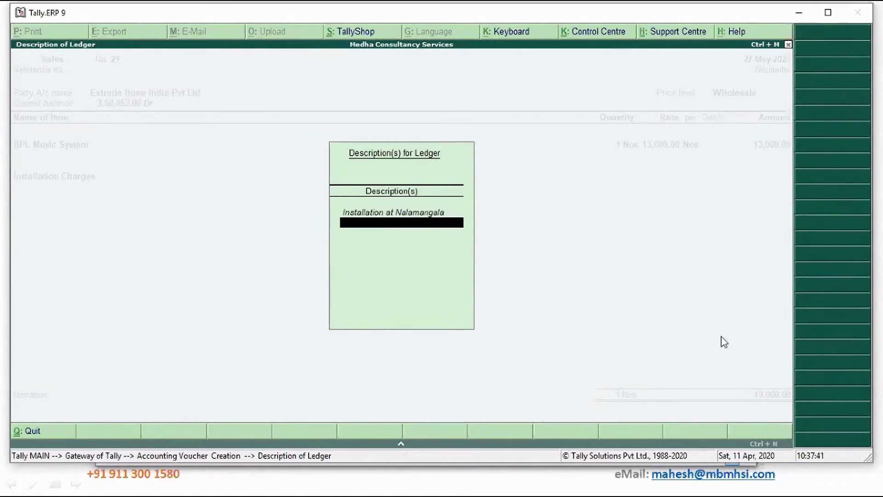
pyautogui.press('Return')
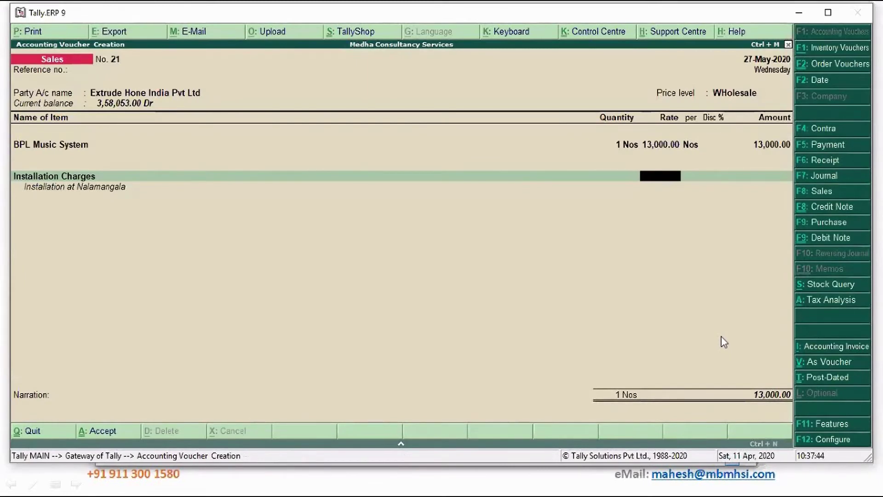
pyautogui.press('Return')
pyautogui.write('1000')
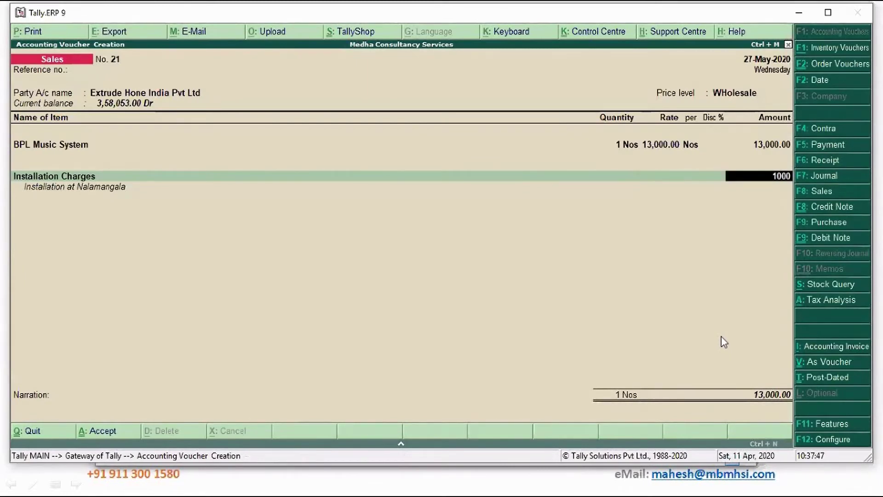
pyautogui.press('Return')
pyautogui.press('Return')
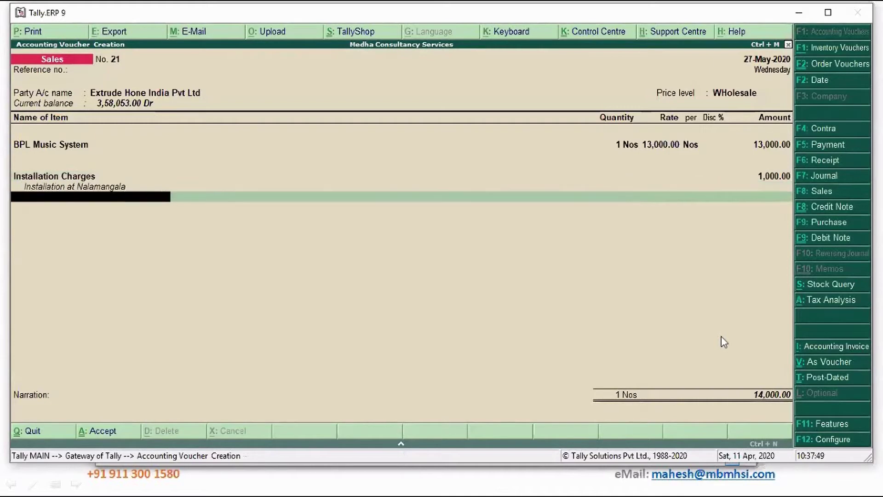
# Add Outout CGST and Output SGST tax lines of 90.00 each.
pyautogui.write('Out')
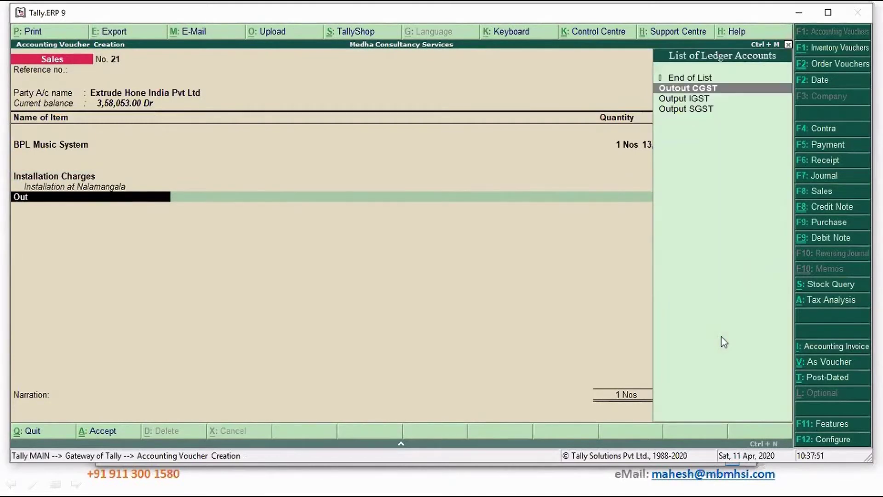
pyautogui.press('Return')
pyautogui.press('Return')
pyautogui.press('Return')
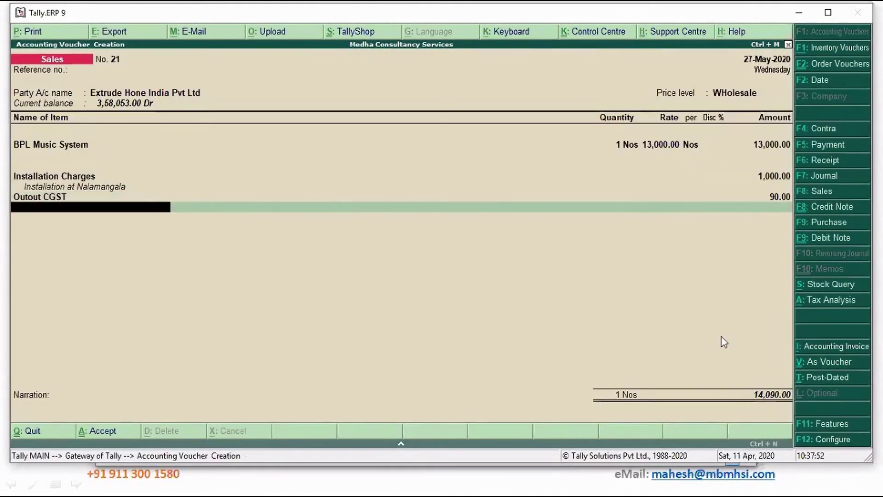
pyautogui.write('Outp')
pyautogui.press('Down')
pyautogui.press('Down')
pyautogui.press('Return')
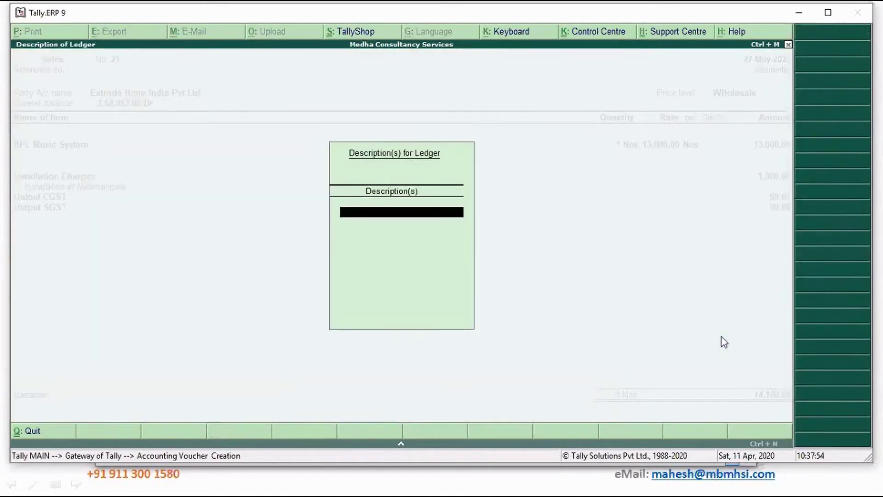
pyautogui.press('Return')
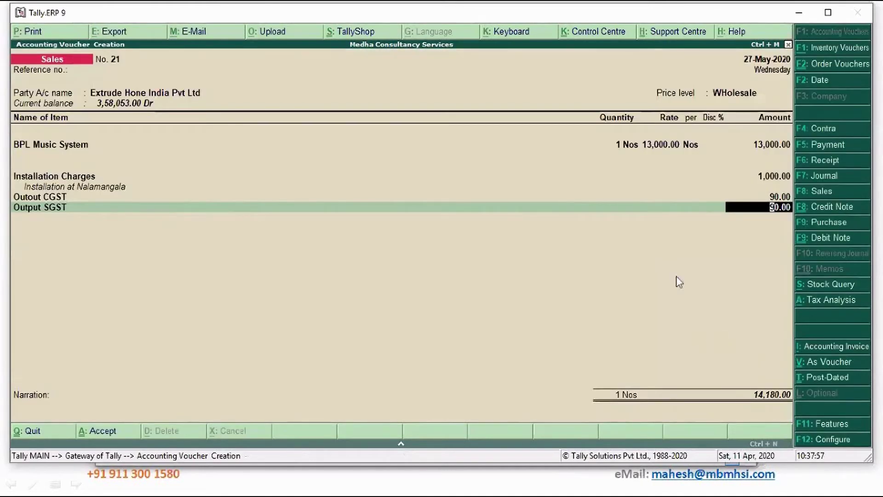
pyautogui.click(49, 152)
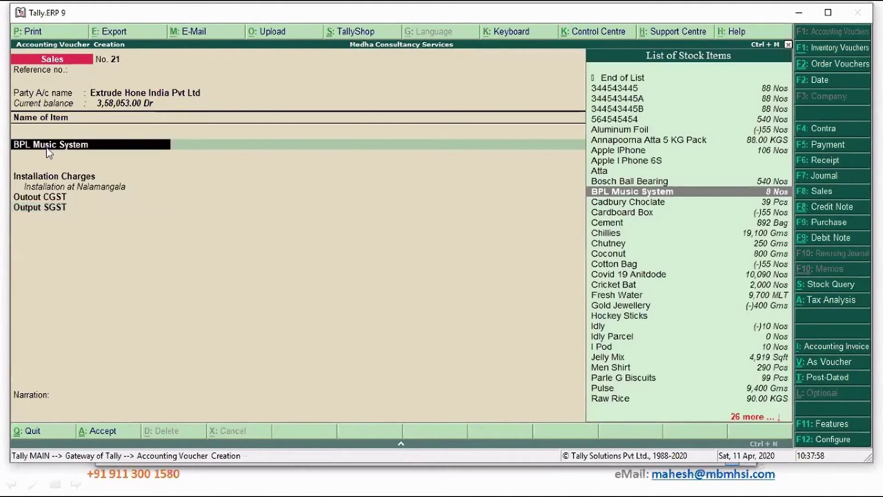
# Alter the BPL Music System stock item to make GST applicable.
pyautogui.hotkey('ctrl', 'Return')
pyautogui.press('Return')
pyautogui.press('Return')
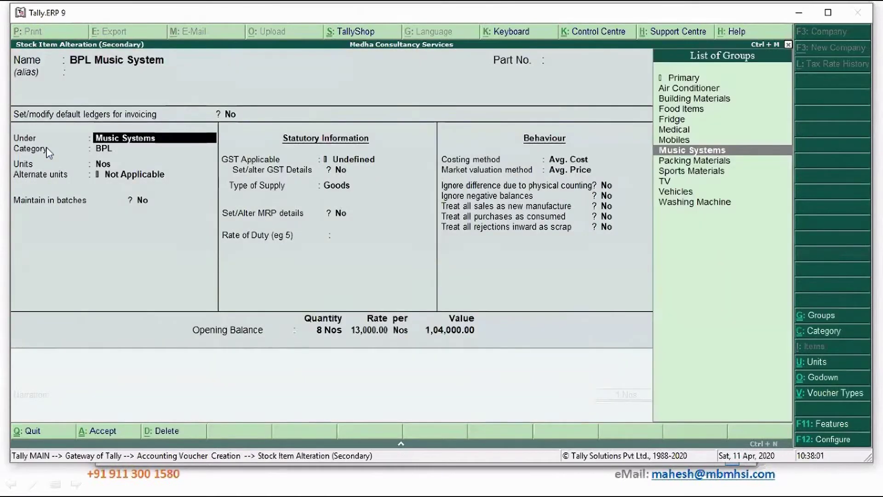
pyautogui.press('Return')
pyautogui.press('Return')
pyautogui.press('Return')
pyautogui.press('Return')
pyautogui.press('Return')
pyautogui.press('Return')
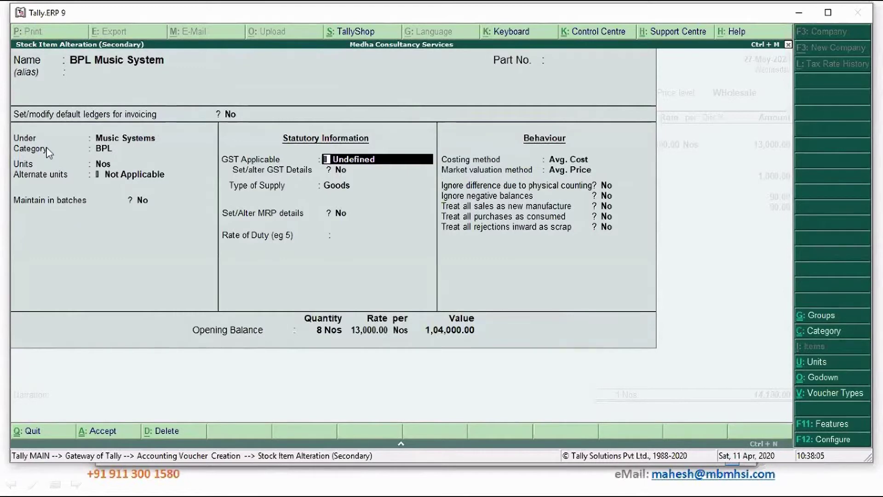
pyautogui.press('BackSpace')
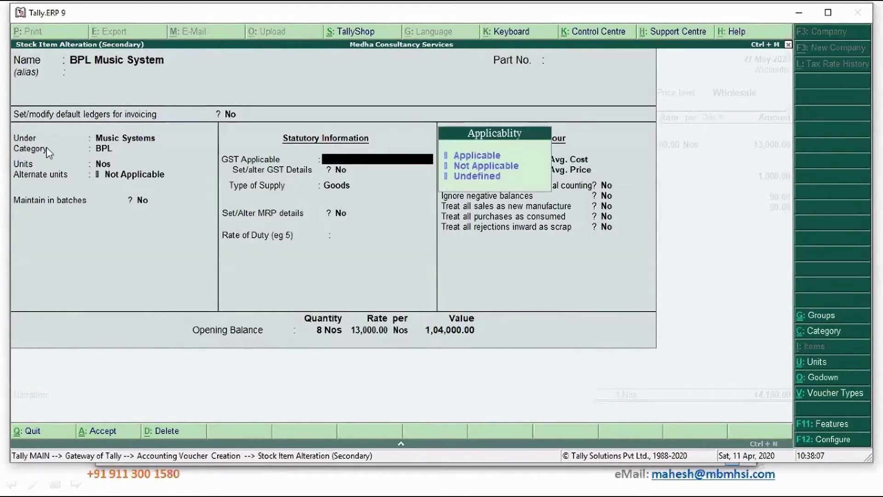
pyautogui.press('Down')
pyautogui.press('Up')
pyautogui.press('Return')
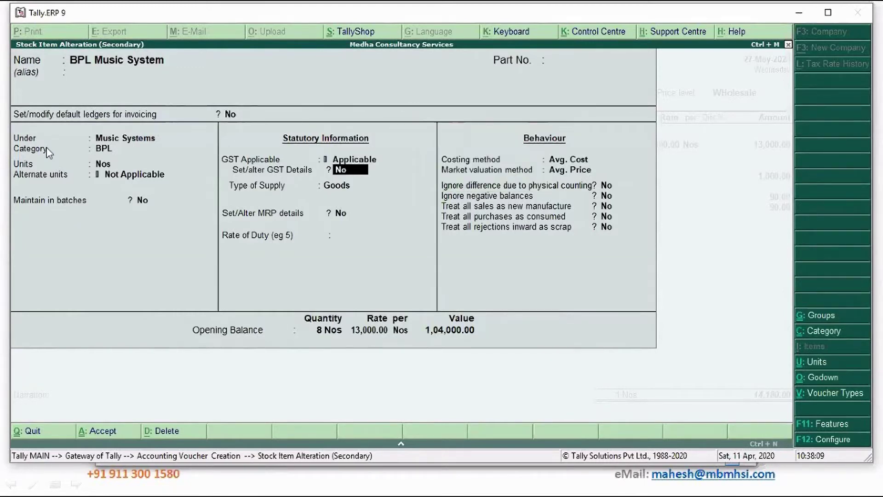
# Give it HSN/SAC 8937438, Taxable at 12%, Goods, and finish the Main Location allocation.
pyautogui.press('y')
pyautogui.press('Return')
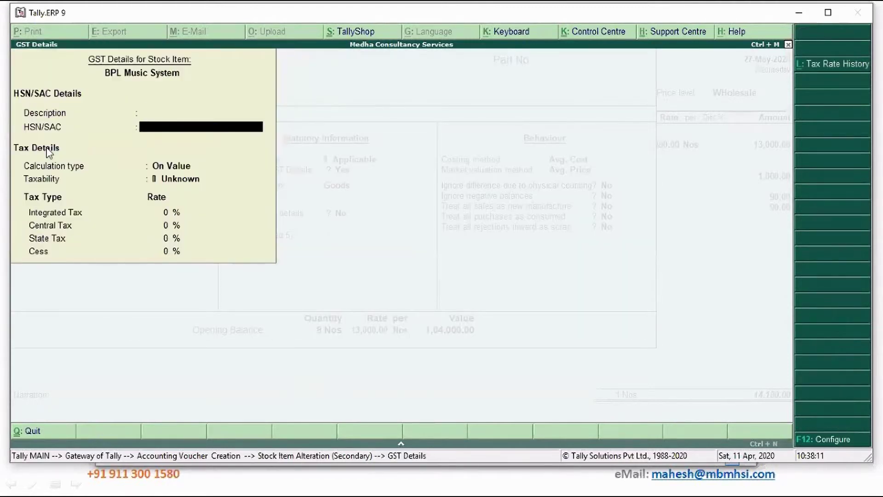
pyautogui.write('8937438')
pyautogui.press('Return')
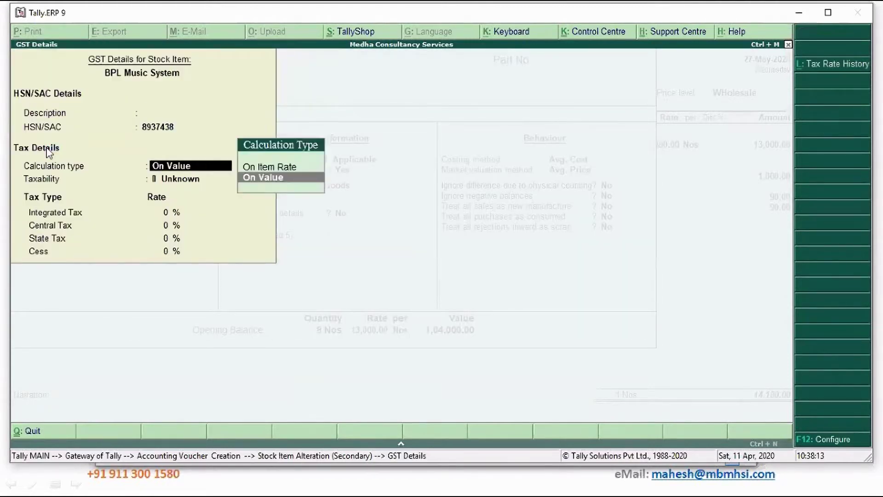
pyautogui.press('Return')
pyautogui.press('Down')
pyautogui.press('Down')
pyautogui.press('Down')
pyautogui.press('Return')
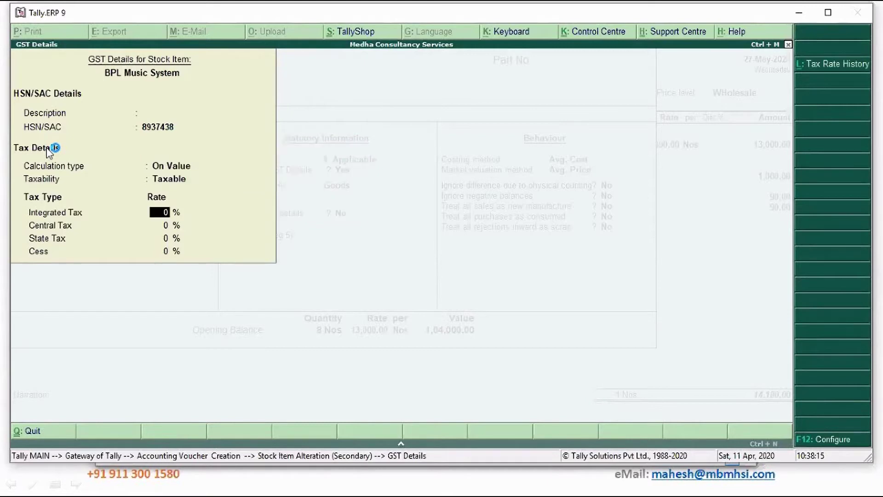
pyautogui.write('12')
pyautogui.press('Return')
pyautogui.press('Return')
pyautogui.press('Return')
pyautogui.press('Return')
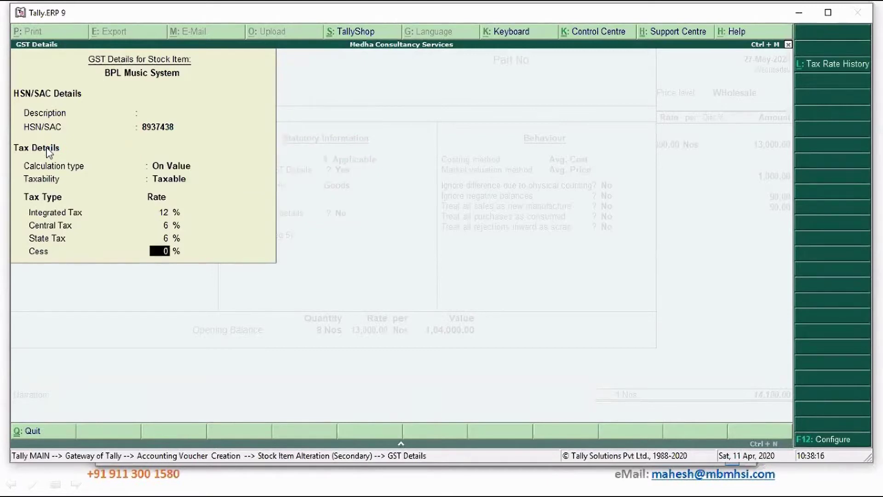
pyautogui.press('Return')
pyautogui.press('Return')
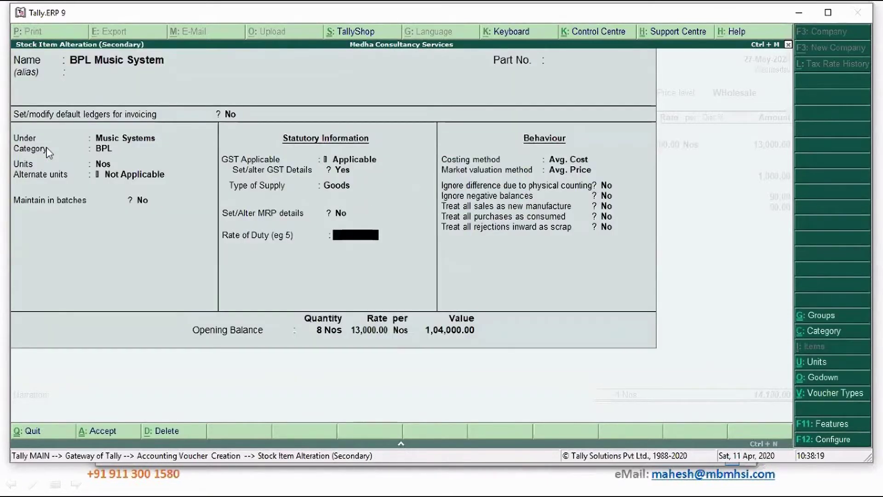
pyautogui.press('Return')
pyautogui.press('Return')
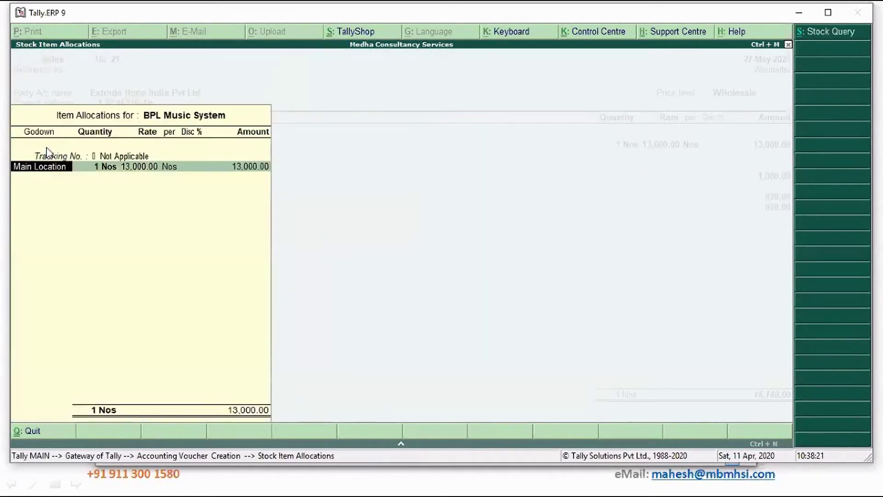
pyautogui.press('Return')
pyautogui.press('Return')
pyautogui.press('Return')
pyautogui.press('Return')
pyautogui.press('Return')
pyautogui.press('Return')
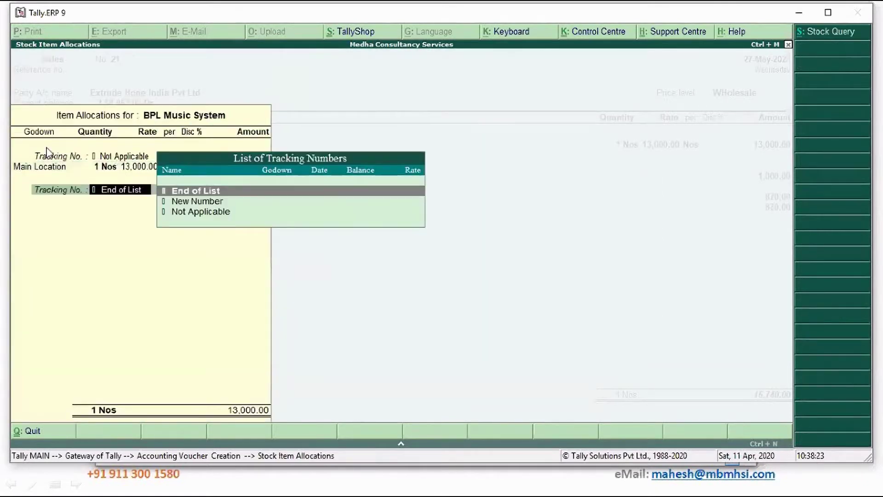
pyautogui.press('Return')
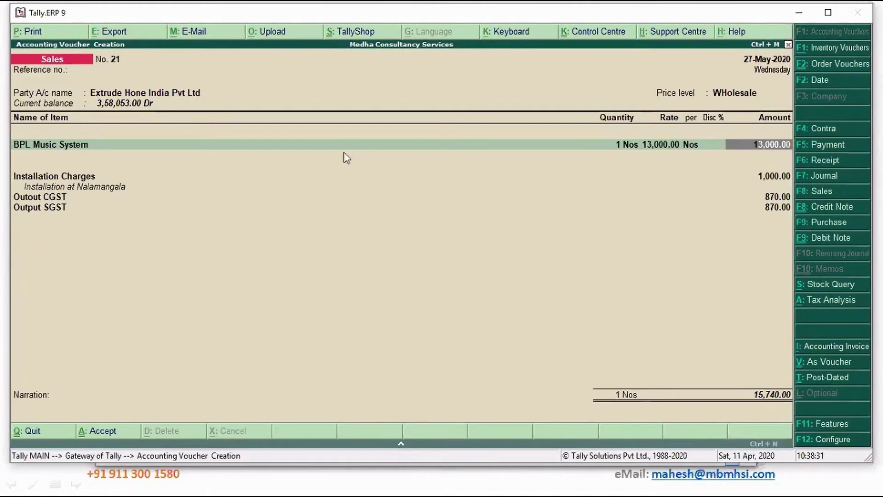
pyautogui.click(827, 302)
pyautogui.hotkey('alt', 'F1')
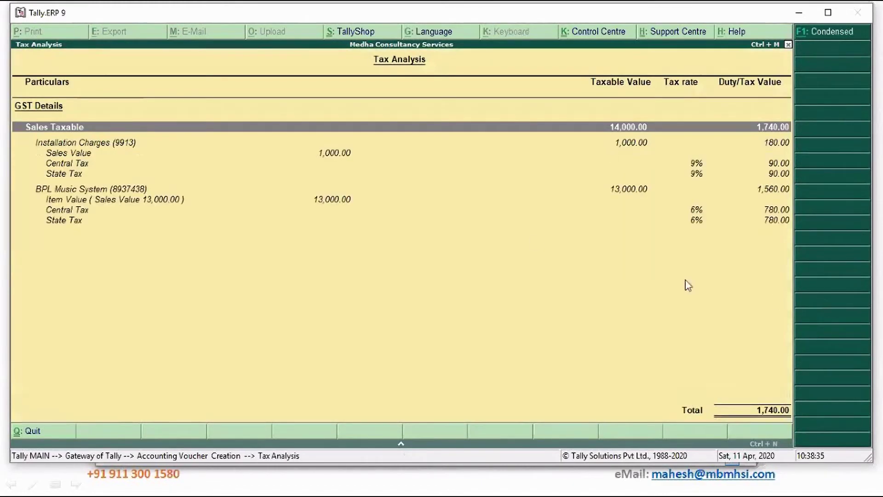
pyautogui.click(347, 144)
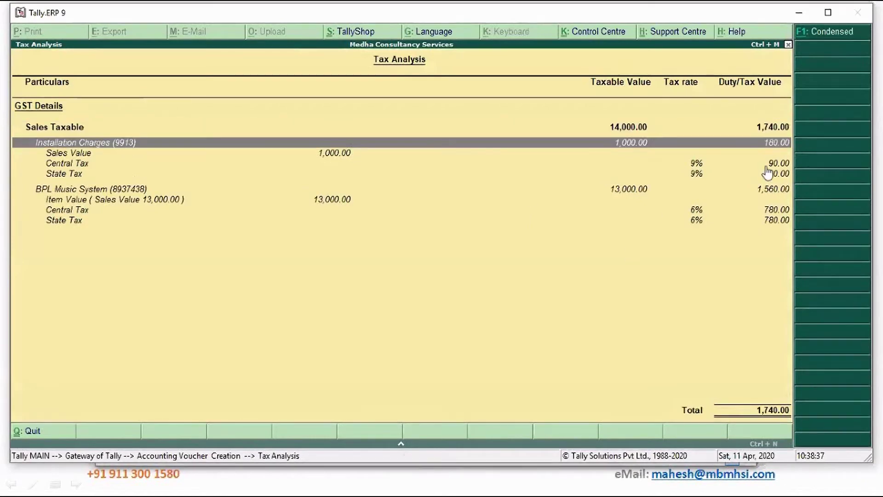
pyautogui.click(767, 165)
pyautogui.press('Down')
pyautogui.press('Up')
pyautogui.press('Up')
pyautogui.press('Up')
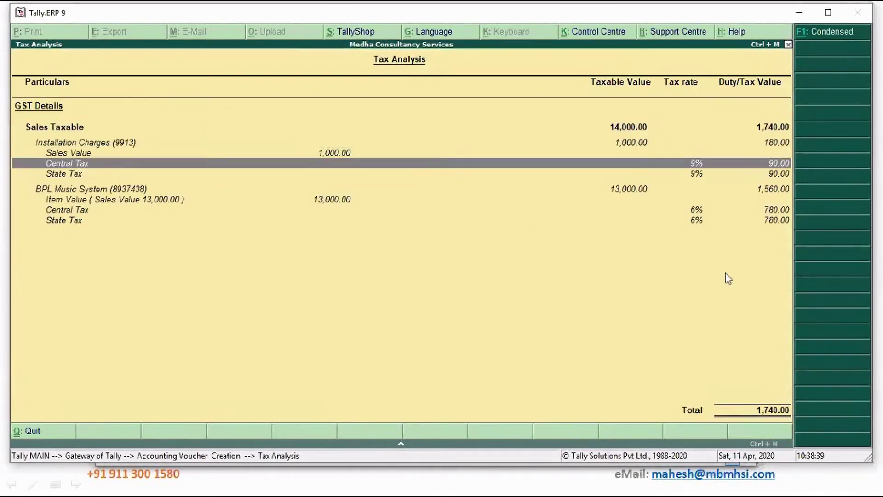
pyautogui.press('Down')
pyautogui.press('Down')
pyautogui.press('Down')
pyautogui.press('Down')
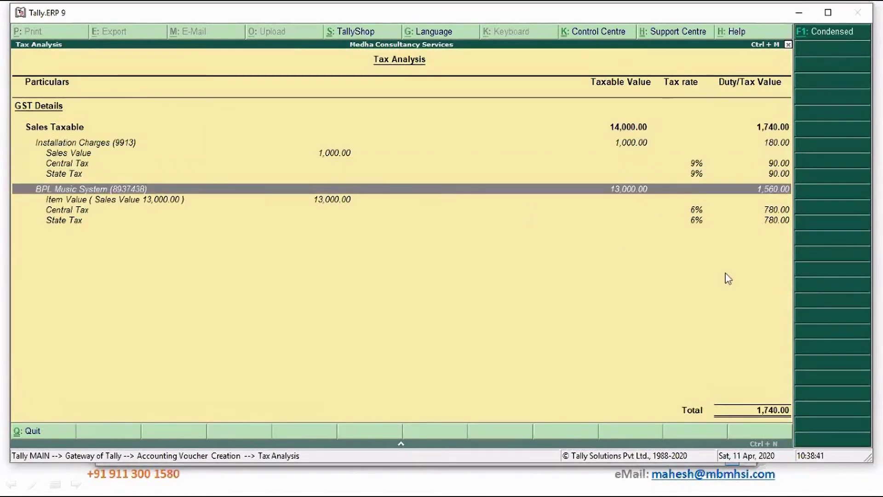
pyautogui.press('Down')
pyautogui.press('Down')
pyautogui.press('Down')
pyautogui.press('Up')
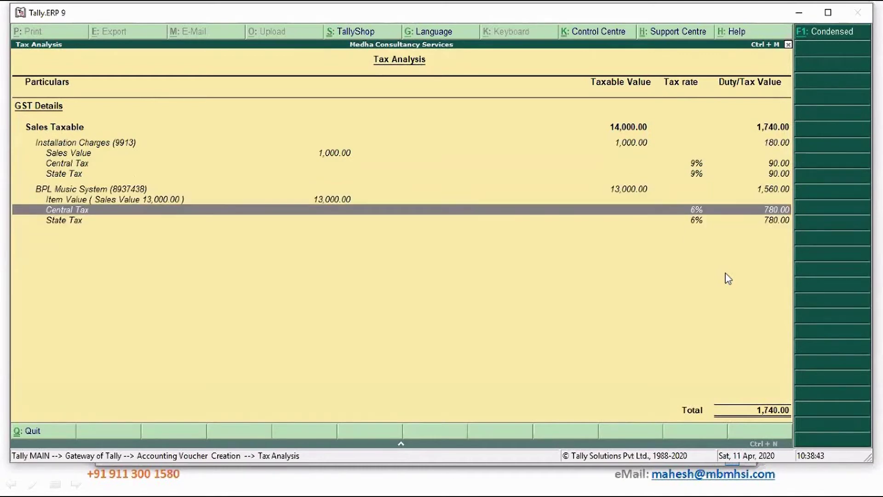
pyautogui.press('Down')
pyautogui.press('Up')
pyautogui.press('Up')
pyautogui.press('Down')
pyautogui.press('Down')
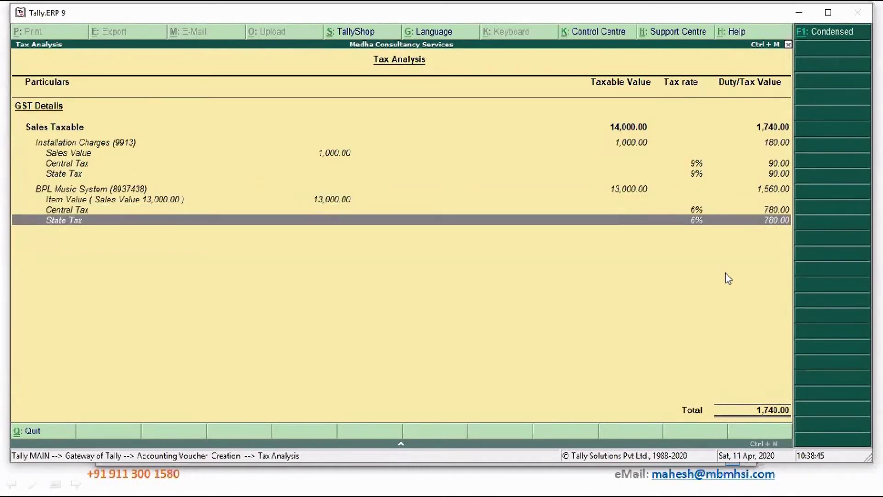
pyautogui.press('Up')
pyautogui.press('Up')
pyautogui.press('Up')
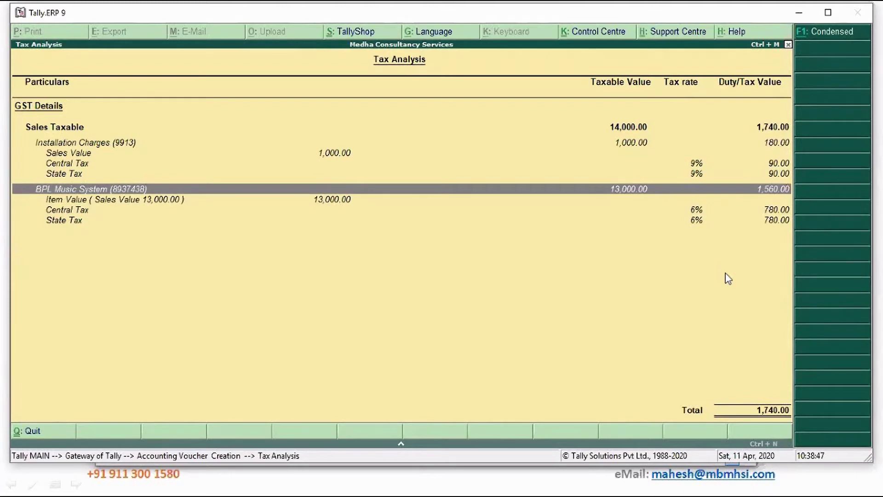
pyautogui.press('Escape')
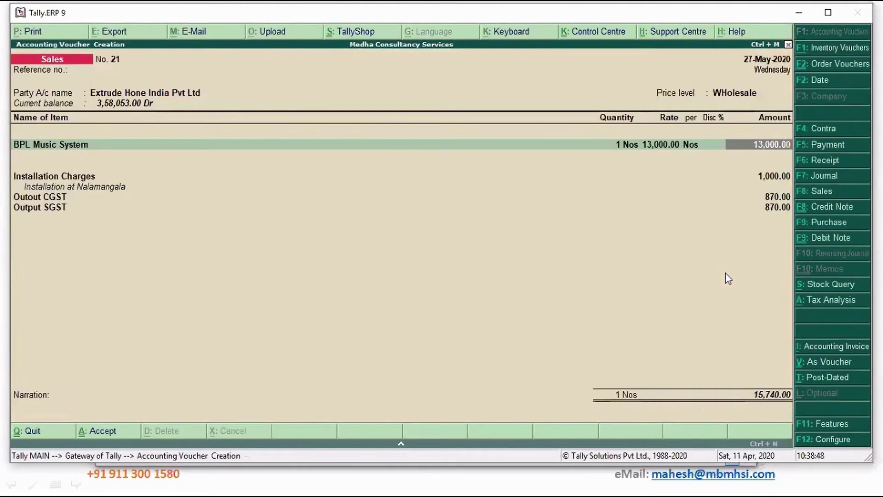
# Save sales voucher 21 for 15,740.00 with new bill reference 21.
pyautogui.click(763, 402)
pyautogui.press('Return')
pyautogui.press('Return')
pyautogui.press('Return')
pyautogui.press('Return')
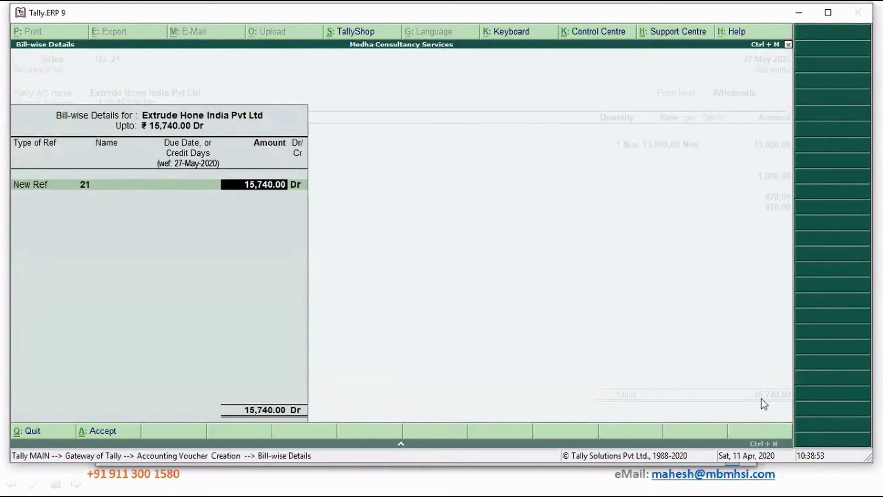
pyautogui.press('Return')
pyautogui.press('Return')
pyautogui.press('Return')
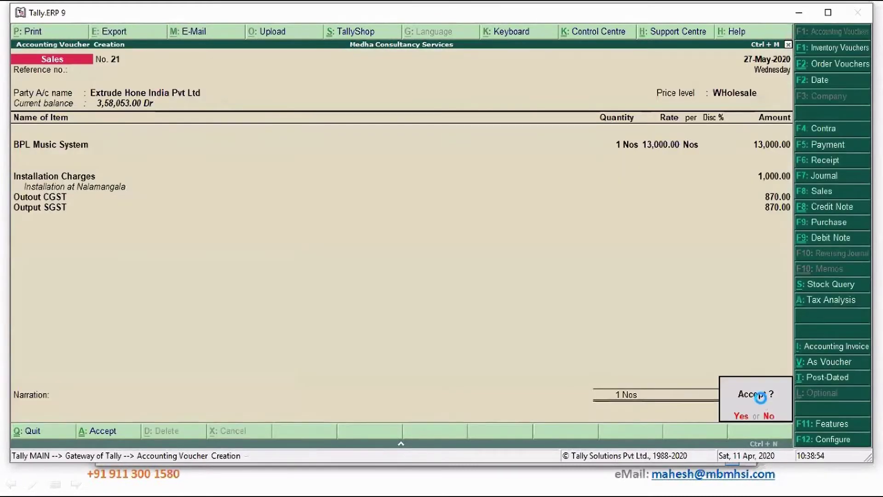
pyautogui.press('Return')
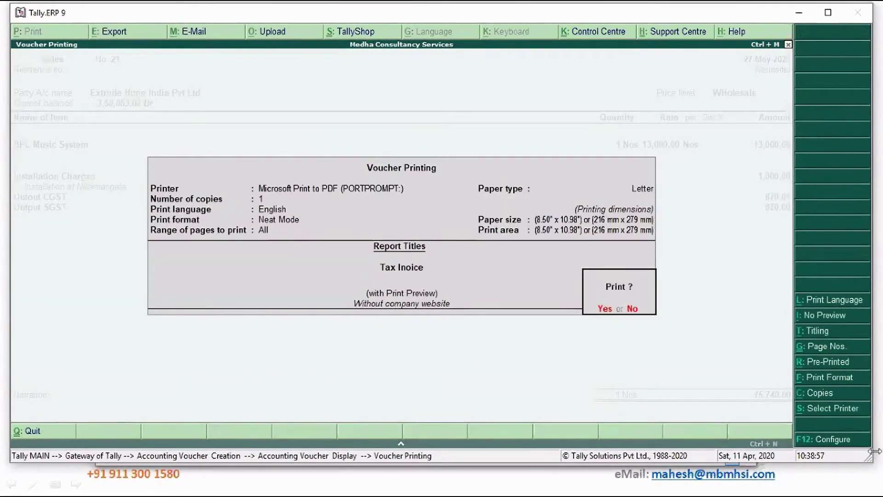
# Enable quantity, rate and description columns in print settings and preview the Tax Invoice.
pyautogui.click(853, 443)
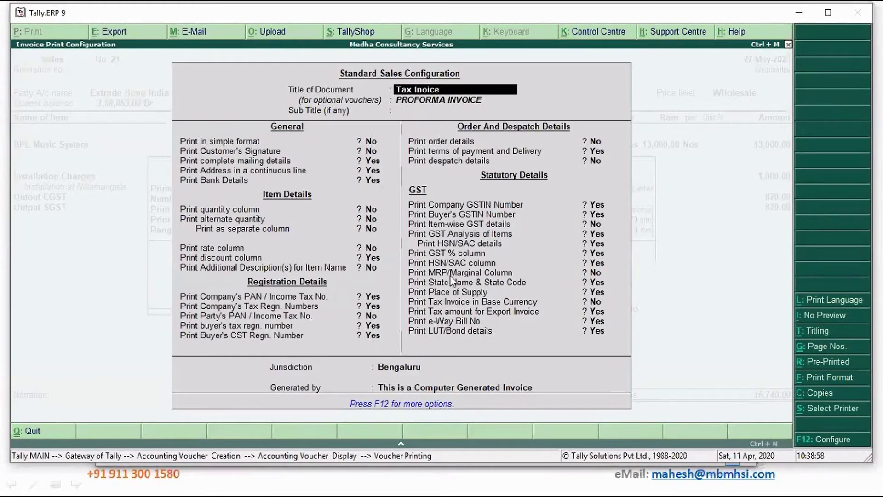
pyautogui.click(371, 209)
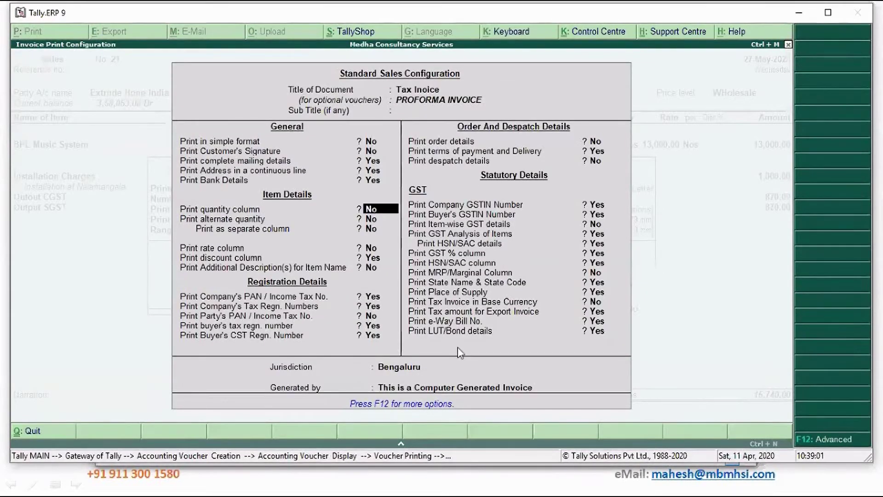
pyautogui.write('y')
pyautogui.press('Return')
pyautogui.press('Return')
pyautogui.press('Return')
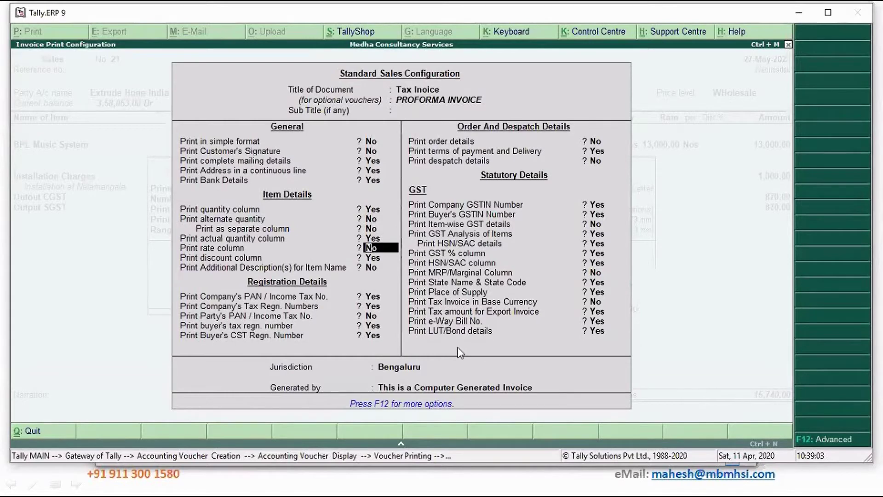
pyautogui.write('y')
pyautogui.press('Return')
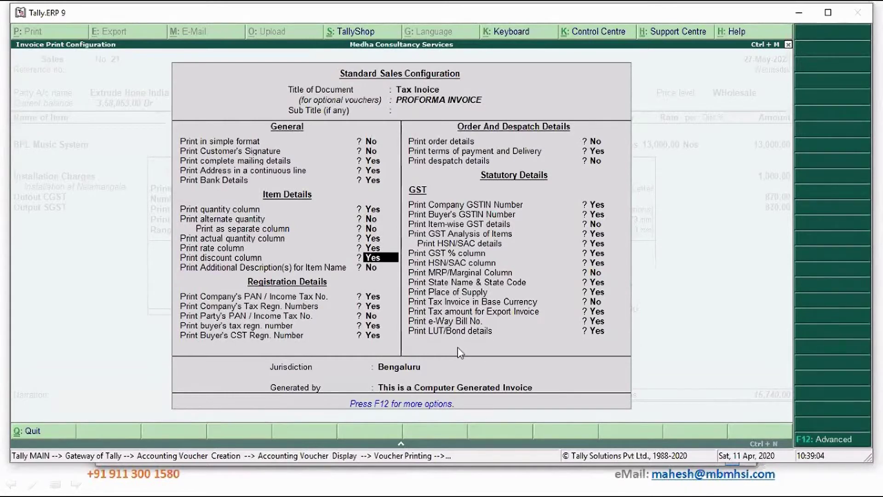
pyautogui.press('Return')
pyautogui.write('y')
pyautogui.press('Return')
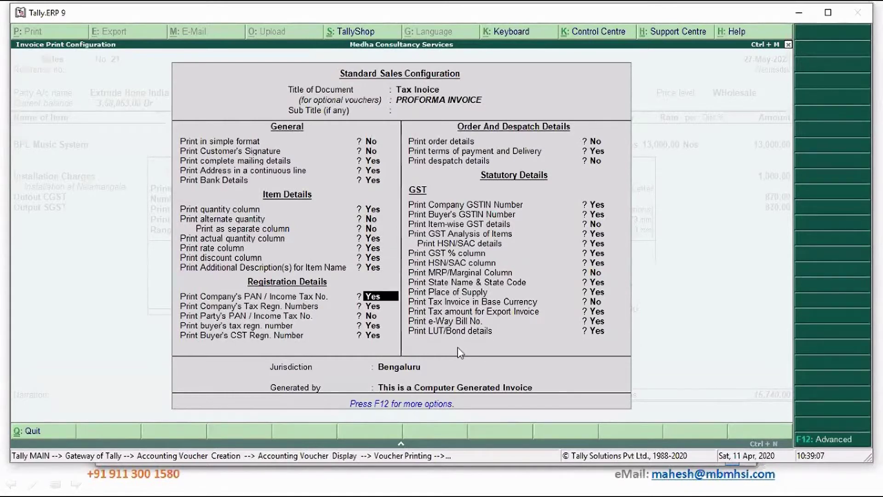
pyautogui.hotkey('ctrl', 'a')
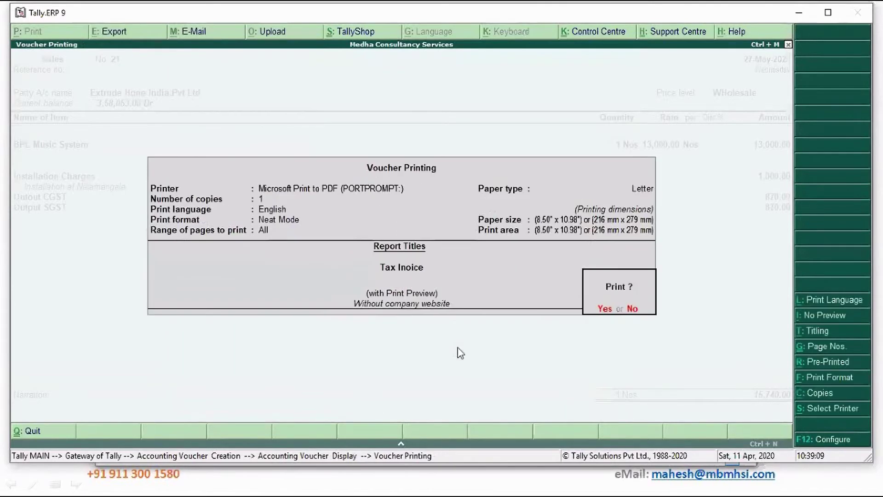
pyautogui.press('Return')
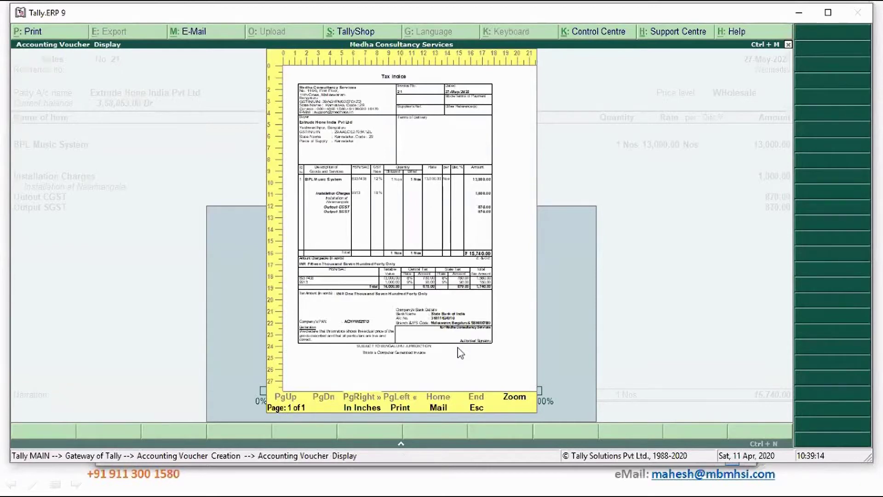
# Close the preview and reopen the Standard Sales Configuration down to the quantity and rate settings.
pyautogui.press('Escape')
pyautogui.hotkey('alt', 'p')
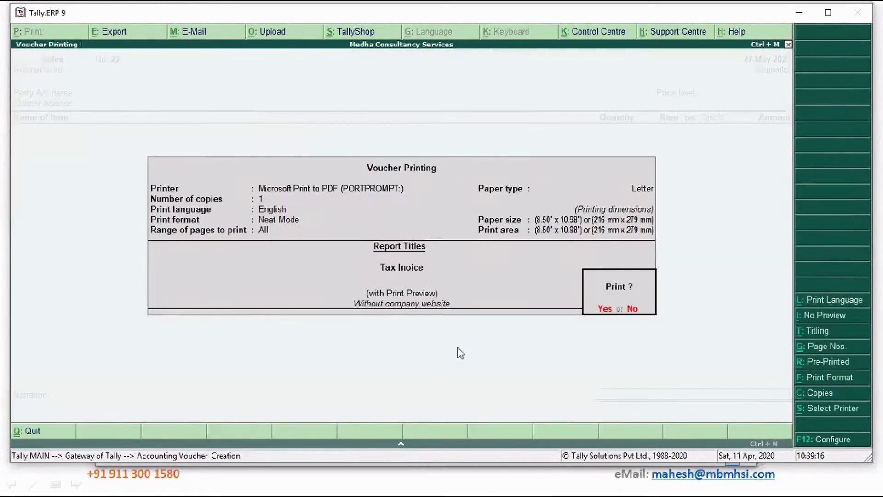
pyautogui.press('F12')
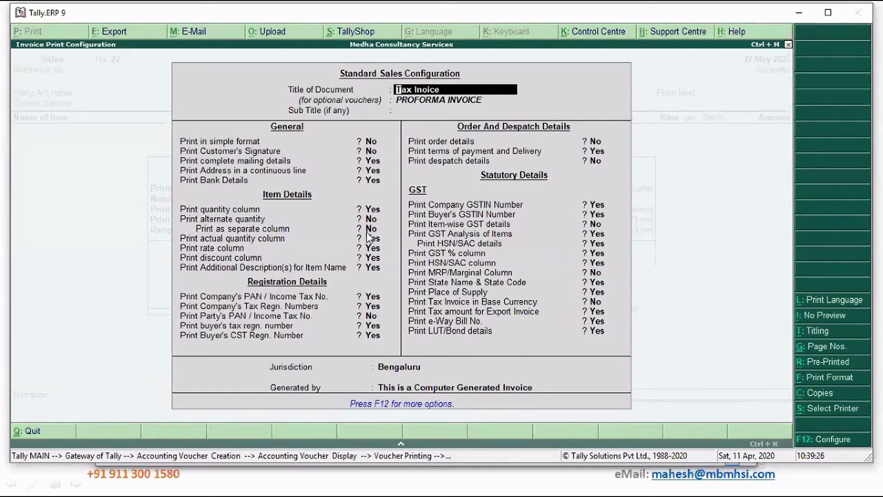
pyautogui.press('Return')
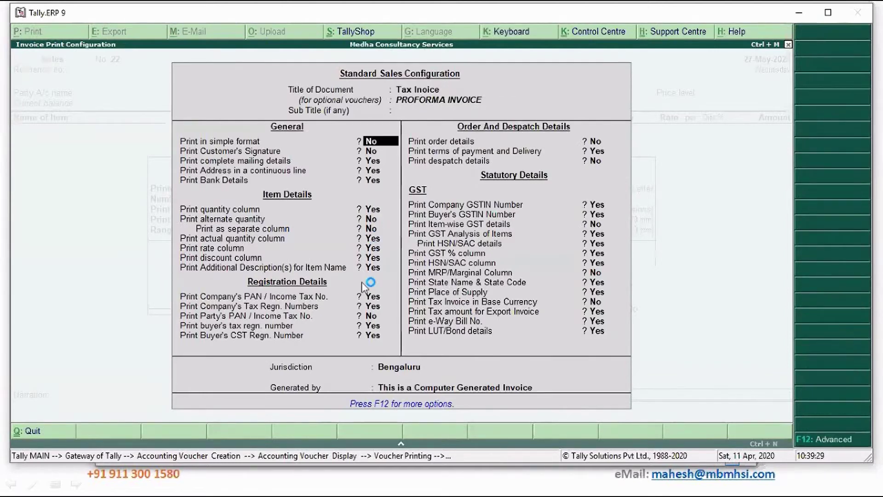
pyautogui.press('Down')
pyautogui.press('Down')
pyautogui.press('Down')
pyautogui.press('Down')
pyautogui.press('Down')
pyautogui.press('Down')
pyautogui.press('Down')
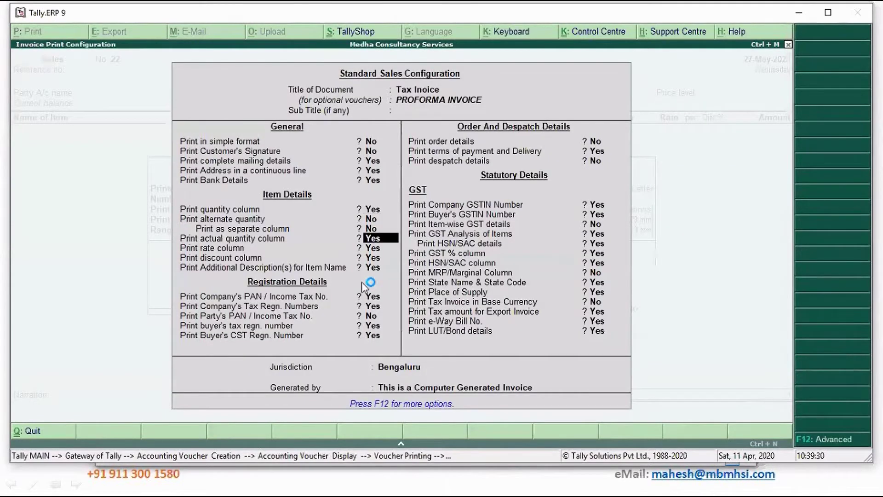
pyautogui.press('Down')
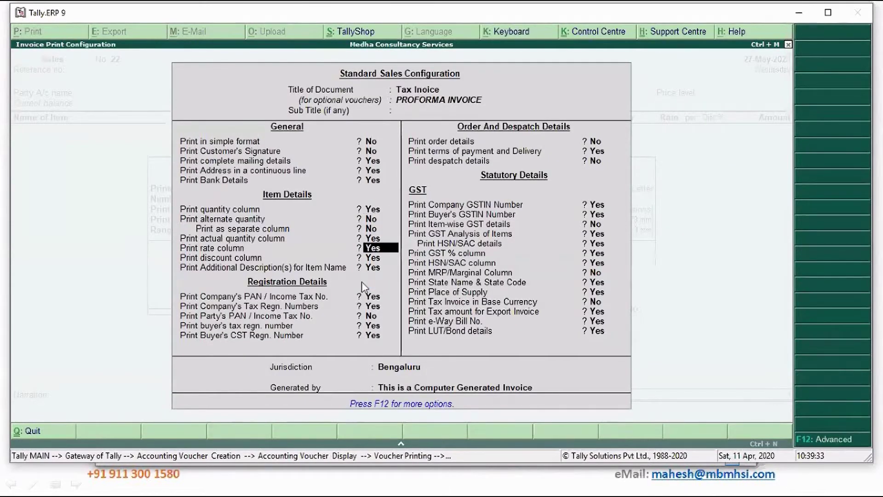
# Go back to sales voucher No. 21 and open its invoice print configuration.
pyautogui.hotkey('ctrl', 'a')
pyautogui.press('Escape')
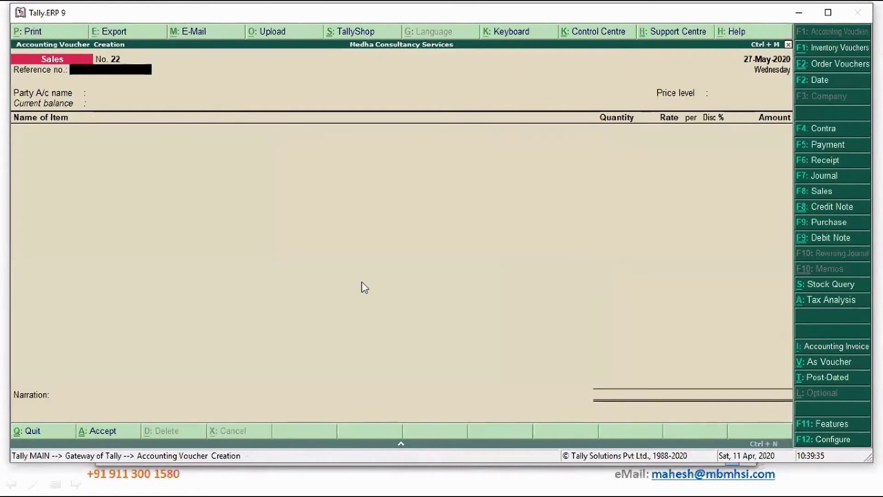
pyautogui.press('pageup')
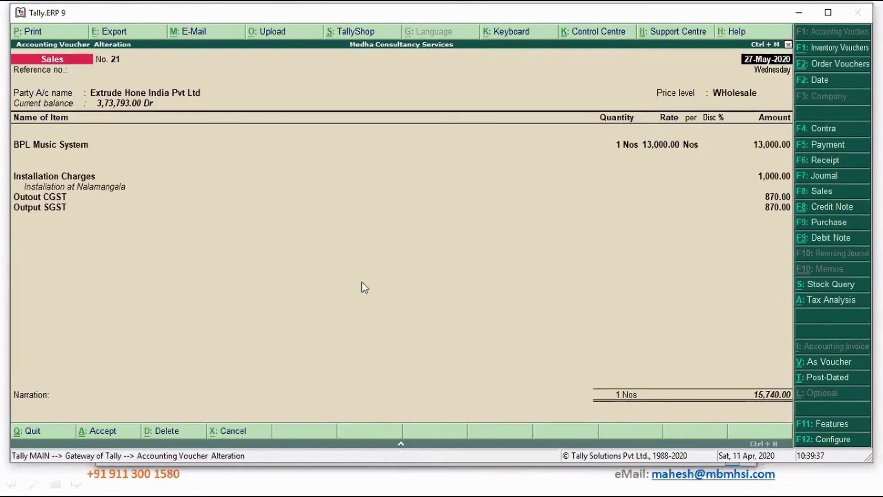
pyautogui.hotkey('alt', 'p')
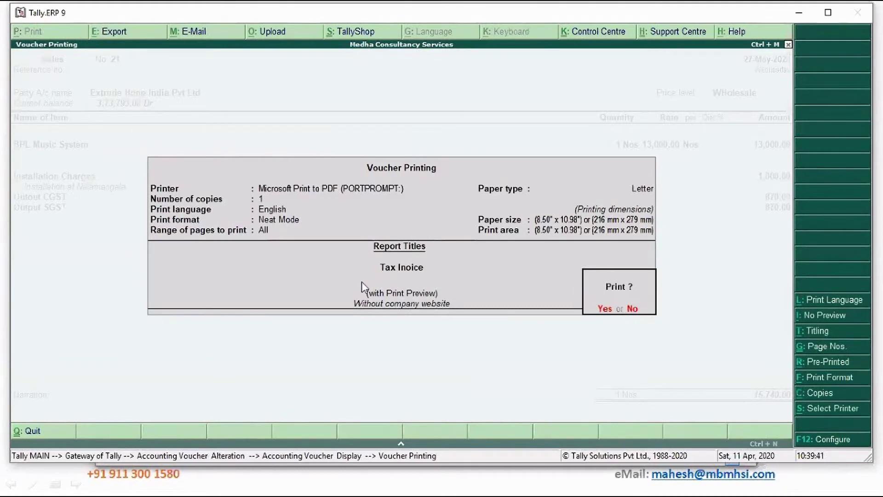
pyautogui.press('F12')
# Choose State Bank of India for the invoice's bank details.
pyautogui.press('Return')
pyautogui.press('Return')
pyautogui.press('Return')
pyautogui.press('Return')
pyautogui.press('Return')
pyautogui.press('Return')
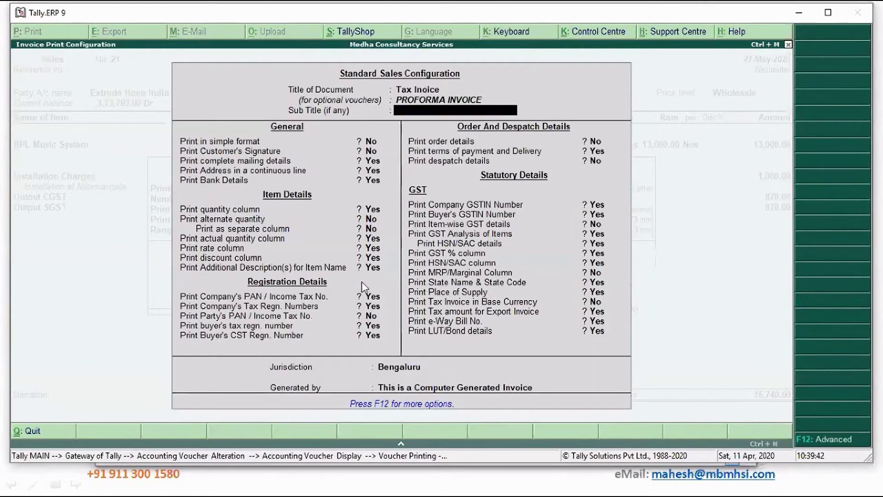
pyautogui.press('Return')
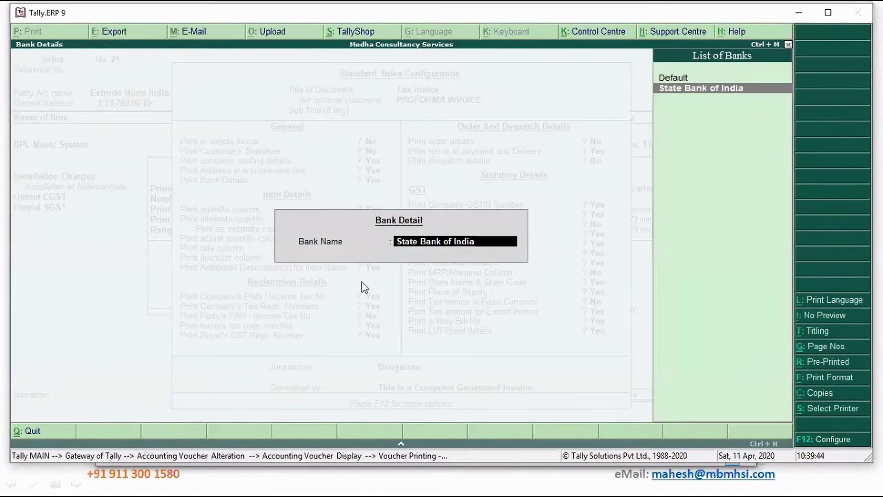
pyautogui.press('Return')
pyautogui.press('Return')
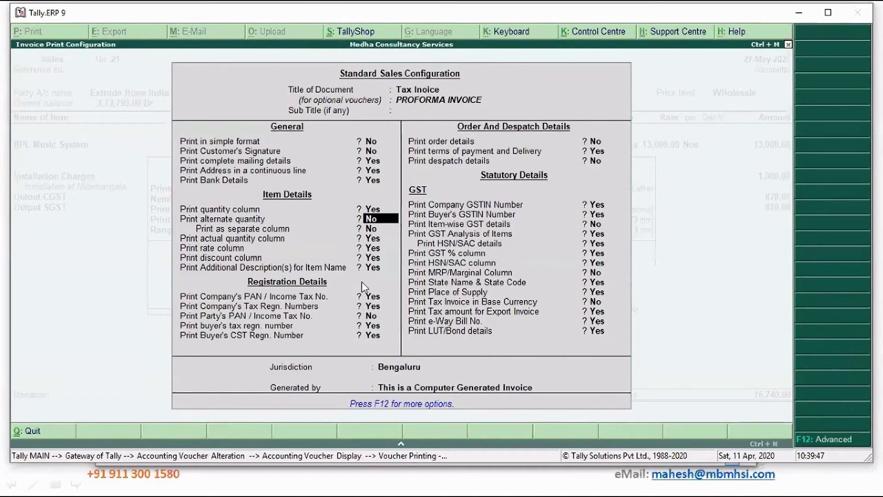
pyautogui.press('Return')
pyautogui.press('Return')
pyautogui.press('Up')
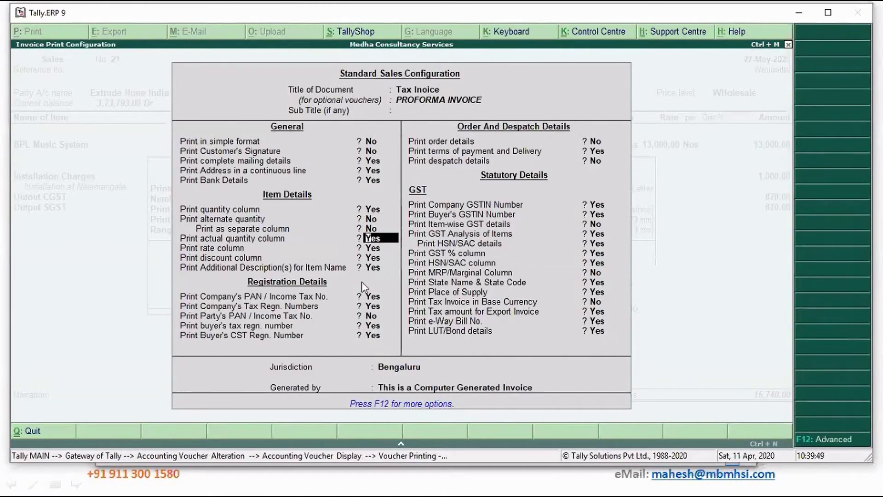
# Hide actual quantity and discount columns, show order and despatch details, and accept.
pyautogui.press('n')
pyautogui.press('Return')
pyautogui.press('Return')
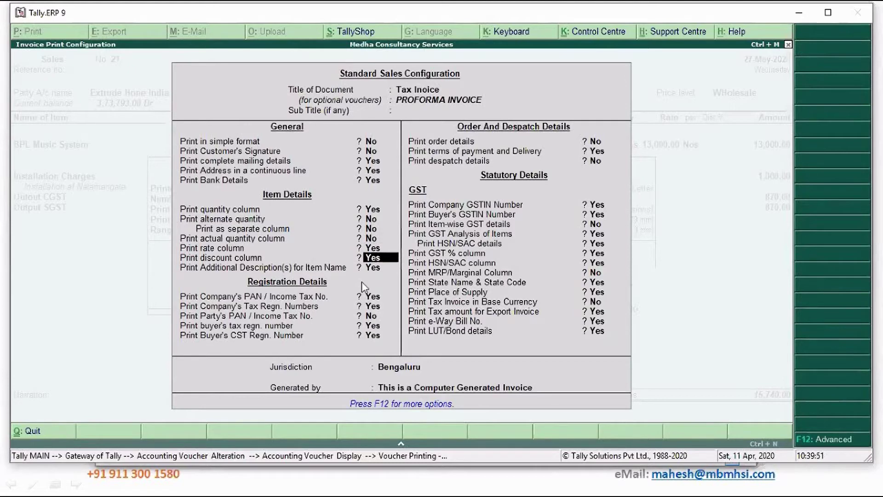
pyautogui.press('n')
pyautogui.press('Return')
pyautogui.press('Return')
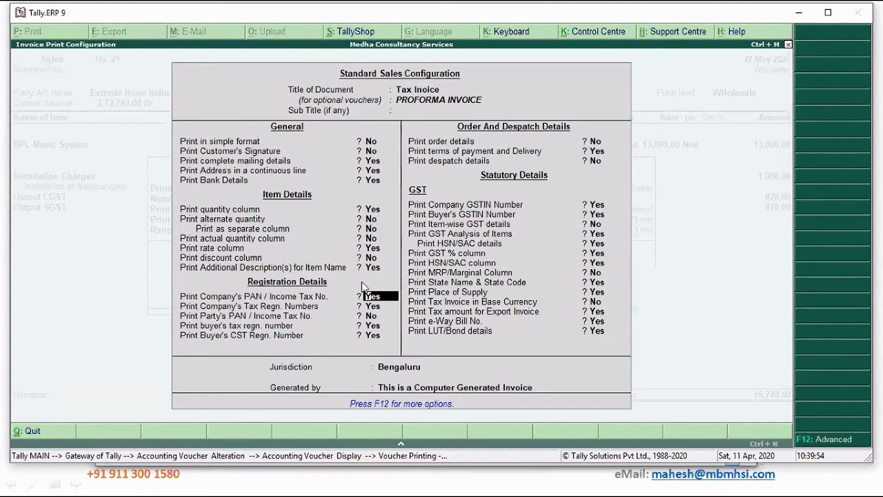
pyautogui.press('Return')
pyautogui.press('Return')
pyautogui.press('Return')
pyautogui.press('Return')
pyautogui.press('Return')
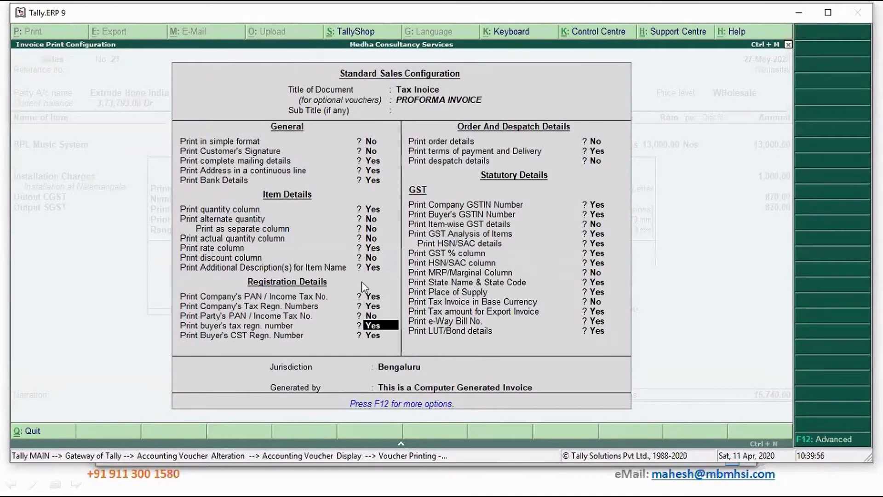
pyautogui.press('y')
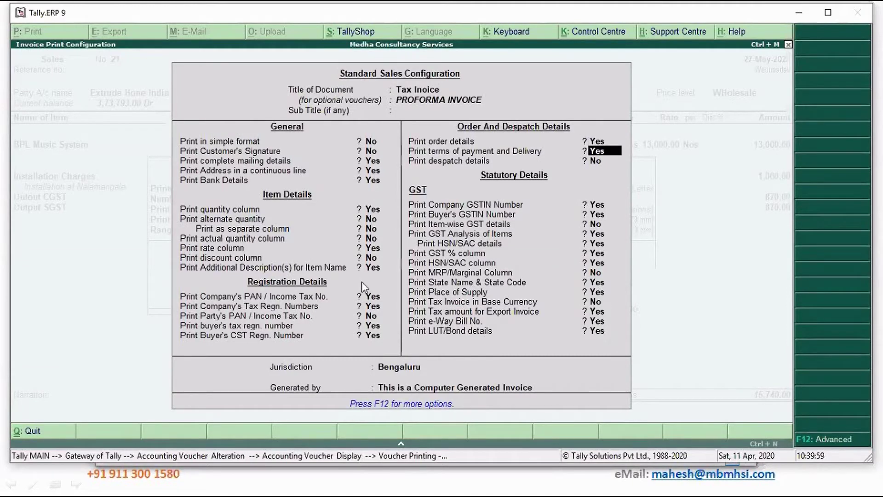
pyautogui.press('Return')
pyautogui.press('y')
pyautogui.press('Return')
pyautogui.press('Return')
pyautogui.hotkey('ctrl', 'a')
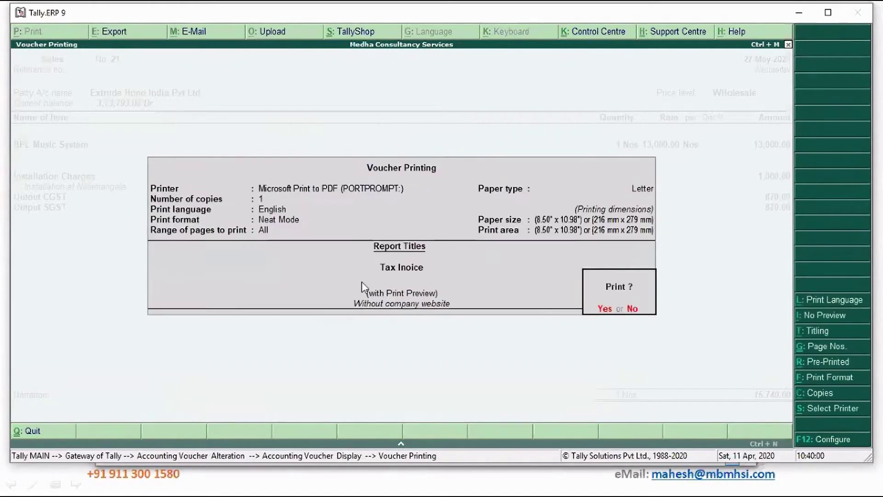
pyautogui.press('Return')
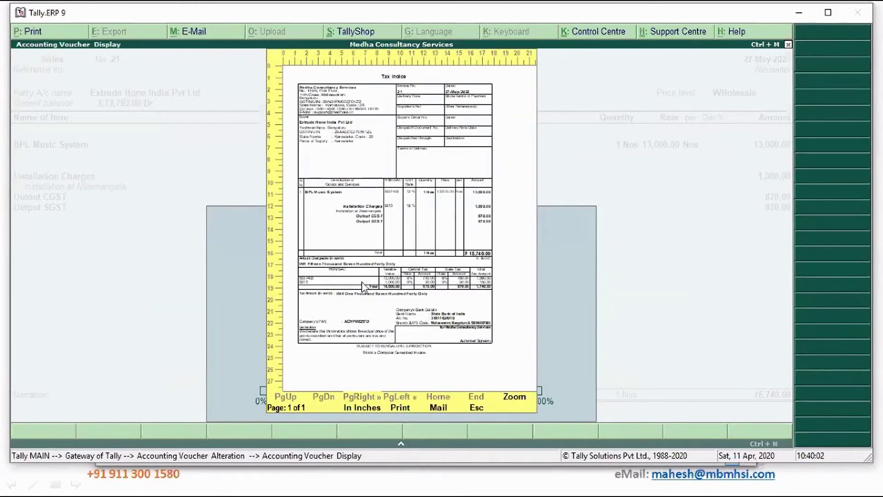
# Zoom the voucher 21 Tax Invoice preview and review its items, tax summary and bank details.
pyautogui.hotkey('alt', 'z')
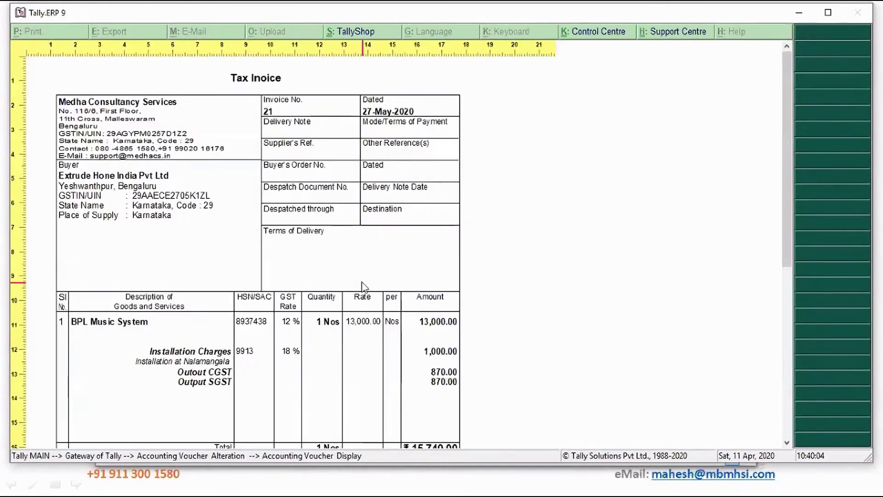
pyautogui.scroll(-5, 362, 286)
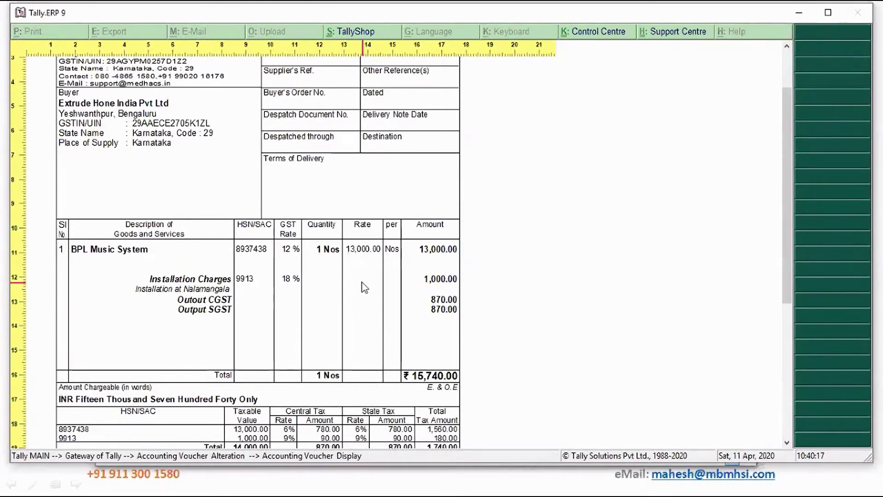
pyautogui.scroll(-5, 364, 287)
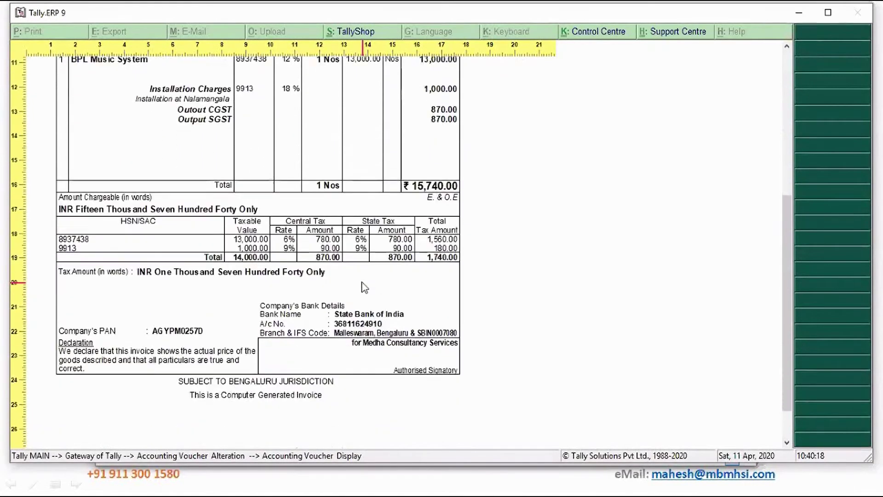
pyautogui.scroll(5, 364, 287)
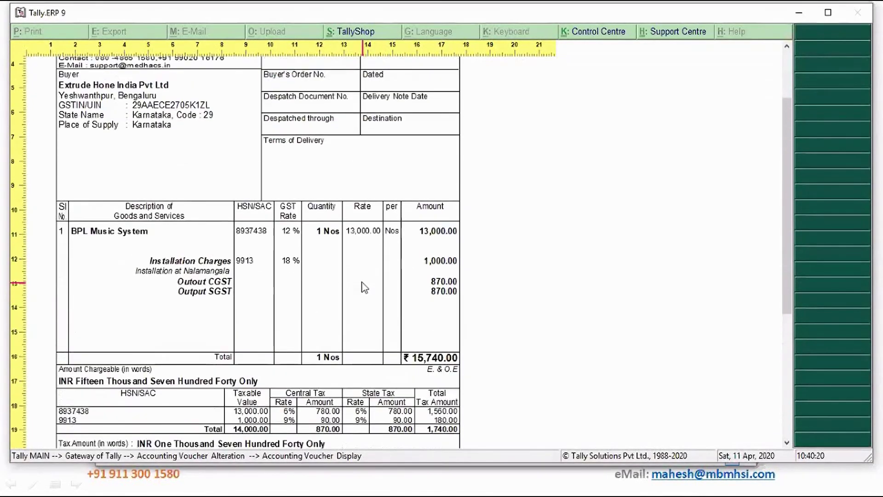
pyautogui.scroll(3, 364, 287)
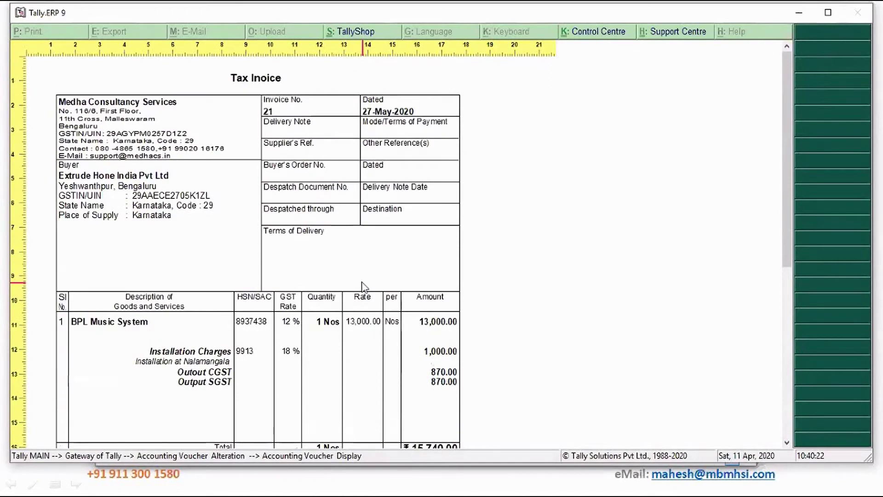
pyautogui.scroll(-3, 364, 287)
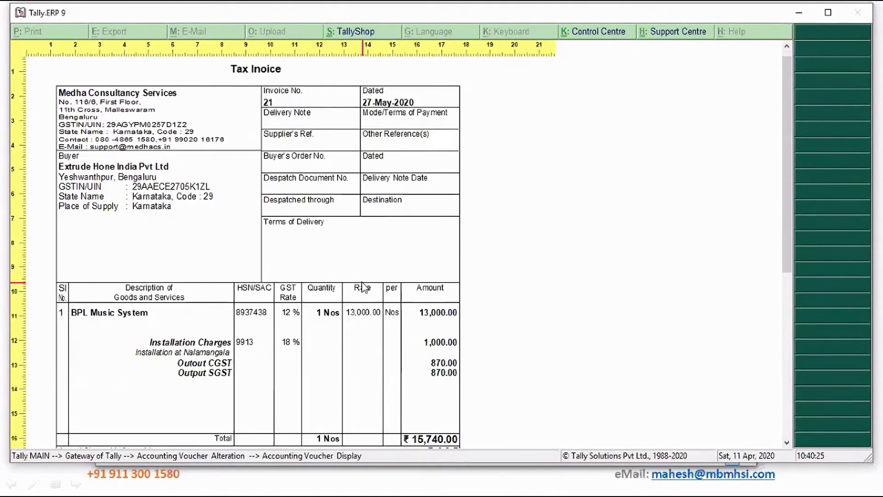
pyautogui.scroll(-4, 364, 287)
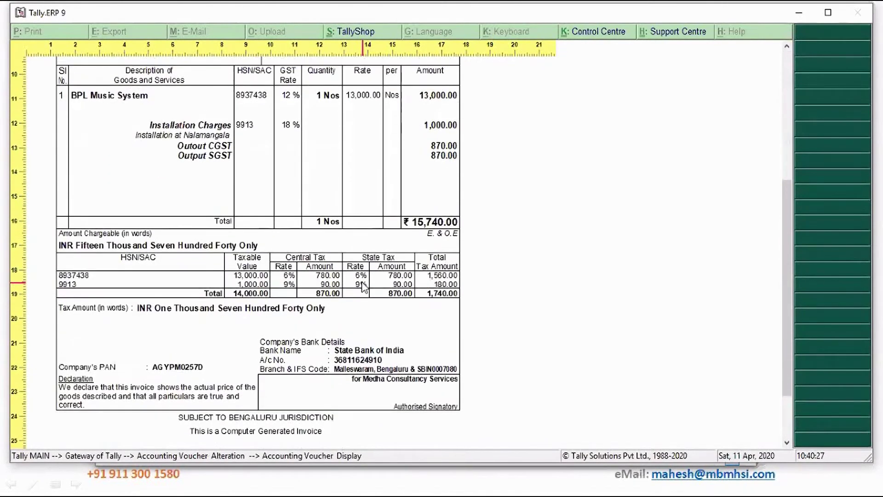
pyautogui.scroll(7, 364, 287)
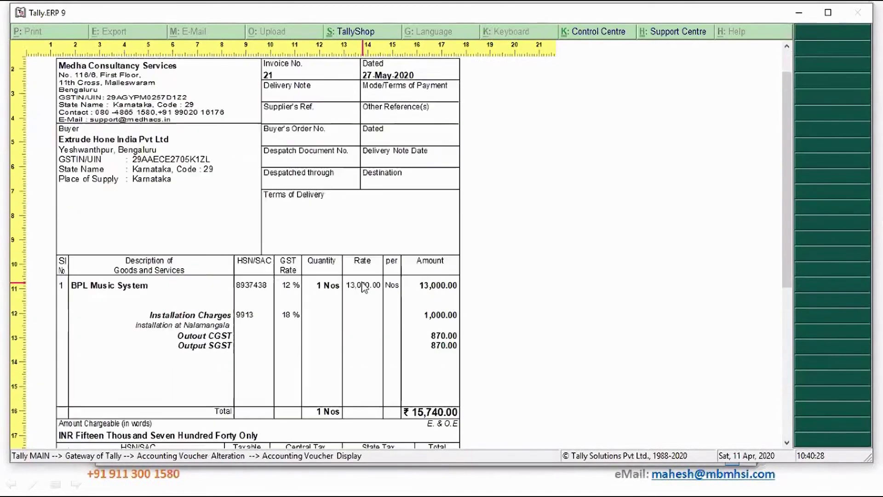
pyautogui.scroll(-2, 364, 287)
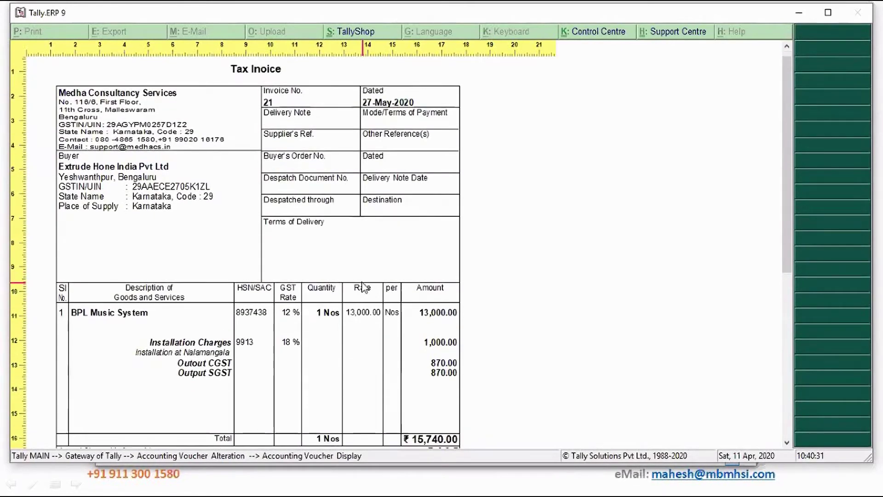
pyautogui.scroll(-3, 364, 287)
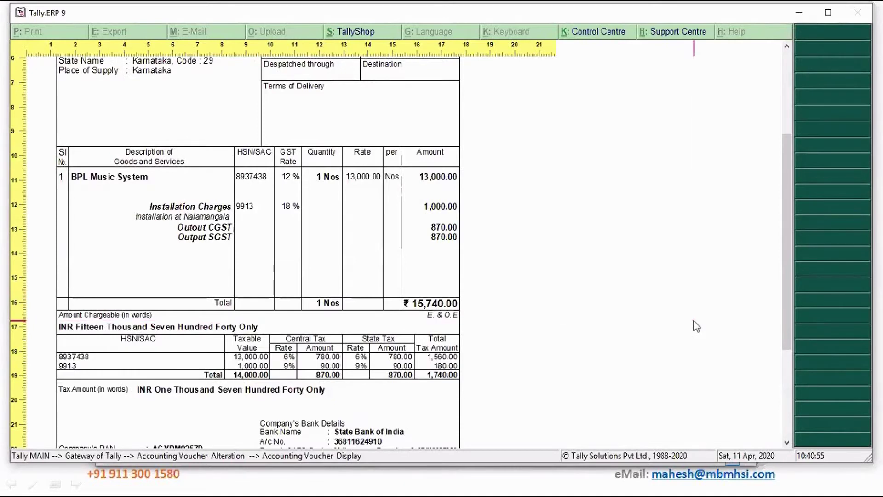
pyautogui.press('Escape')
# Close the invoice and voucher, quit Medha Consultancy Services, and open Meghana Services Inc.
pyautogui.press('Escape')
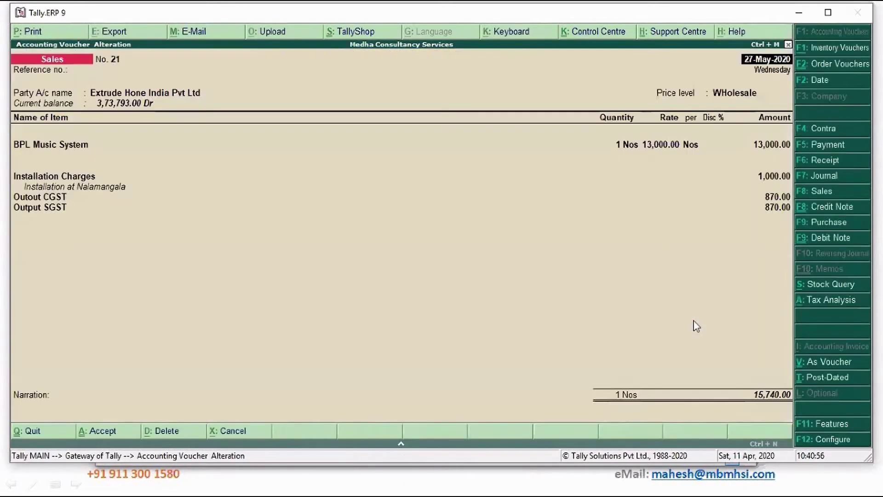
pyautogui.press('Escape')
pyautogui.press('y')
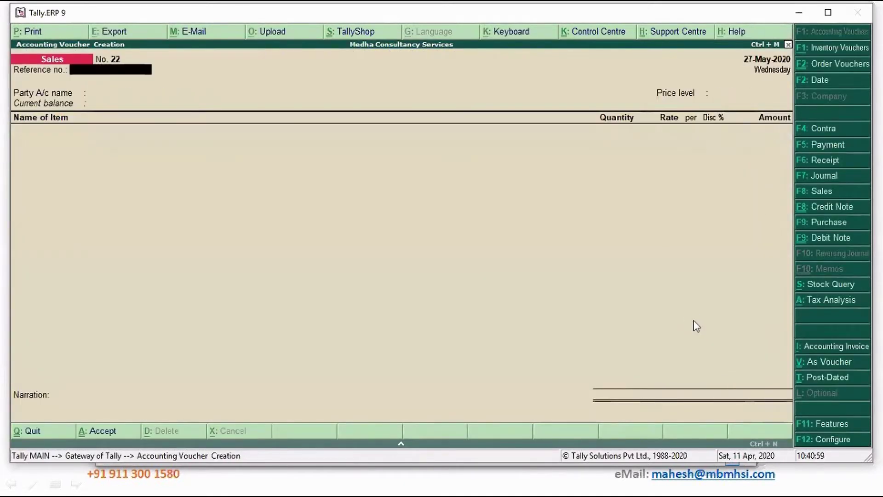
pyautogui.press('Escape')
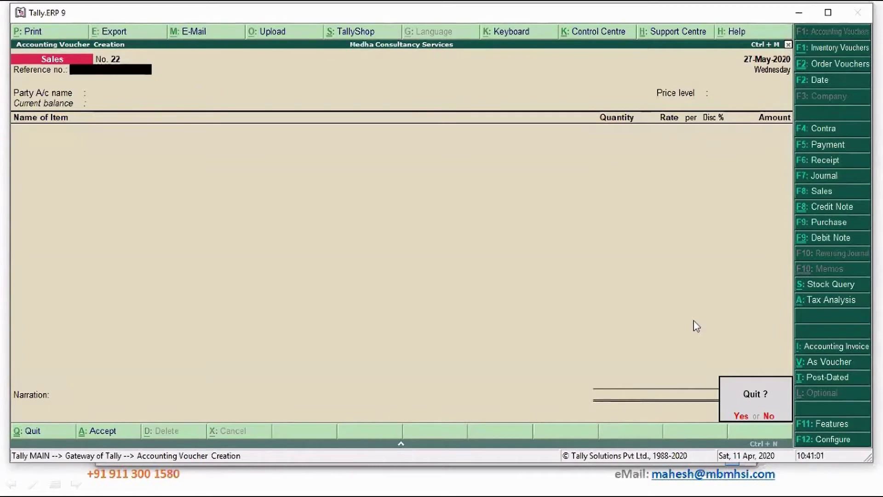
pyautogui.press('y')
pyautogui.hotkey('alt', 'F1')
pyautogui.press('Return')
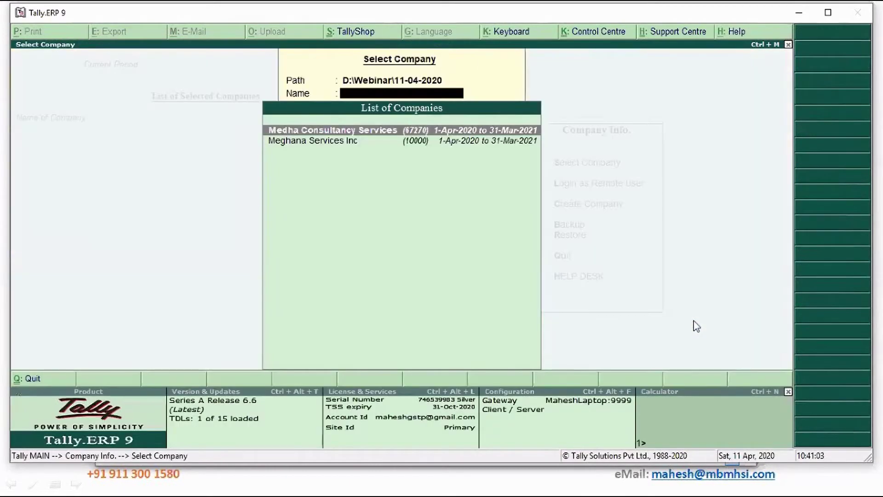
pyautogui.press('Down')
pyautogui.press('Return')
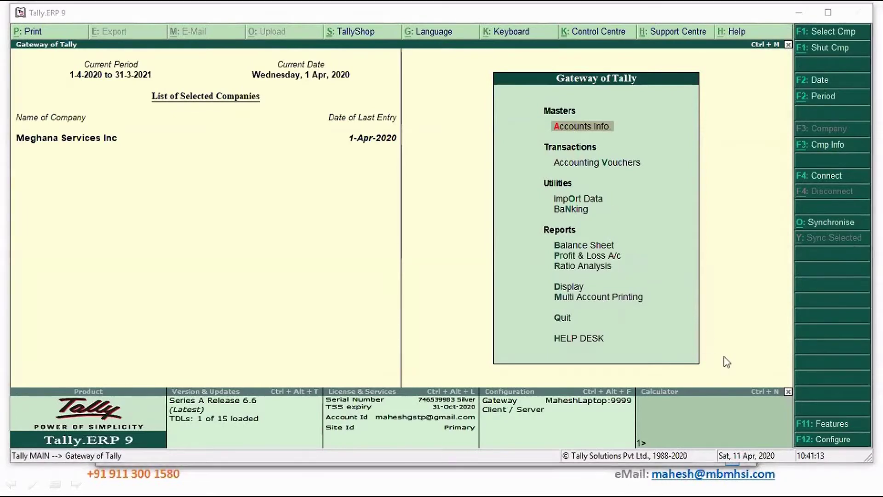
pyautogui.click(697, 332)
pyautogui.press('d')
pyautogui.press('d')
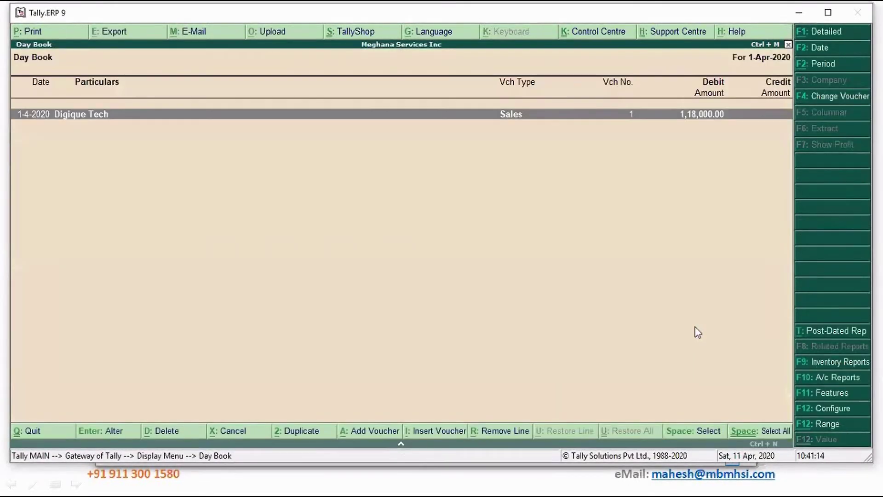
pyautogui.press('Return')
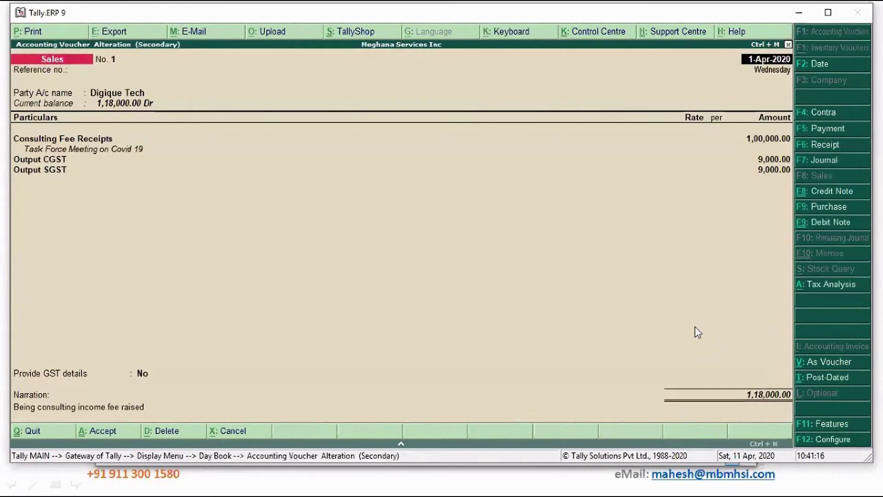
pyautogui.click(85, 141)
pyautogui.press('Return')
pyautogui.press('Return')
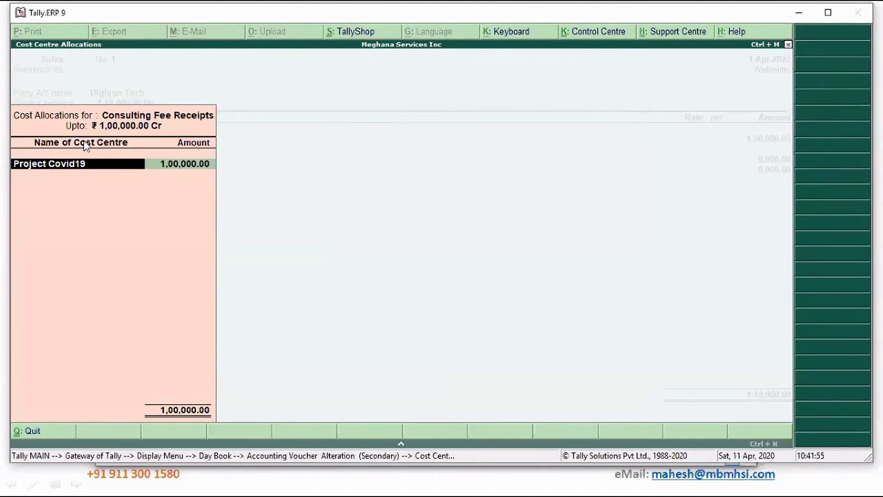
pyautogui.press('Return')
pyautogui.press('Escape')
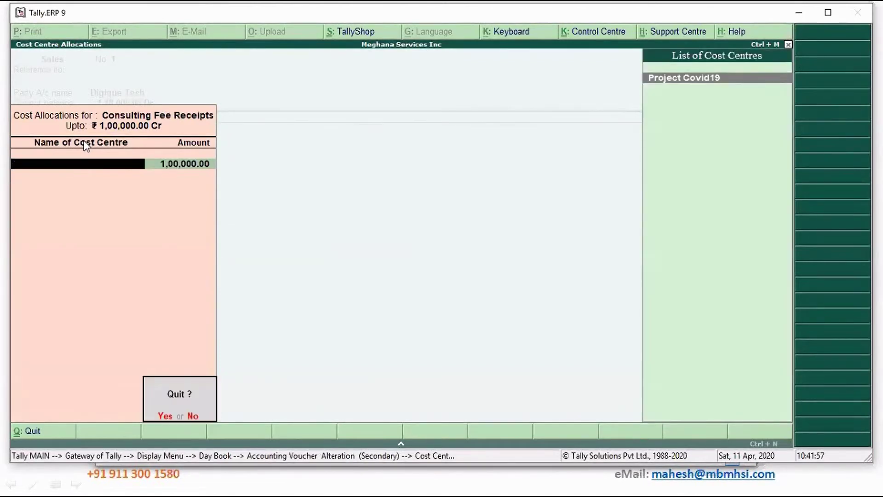
pyautogui.press('Return')
pyautogui.press('Escape')
pyautogui.press('Return')
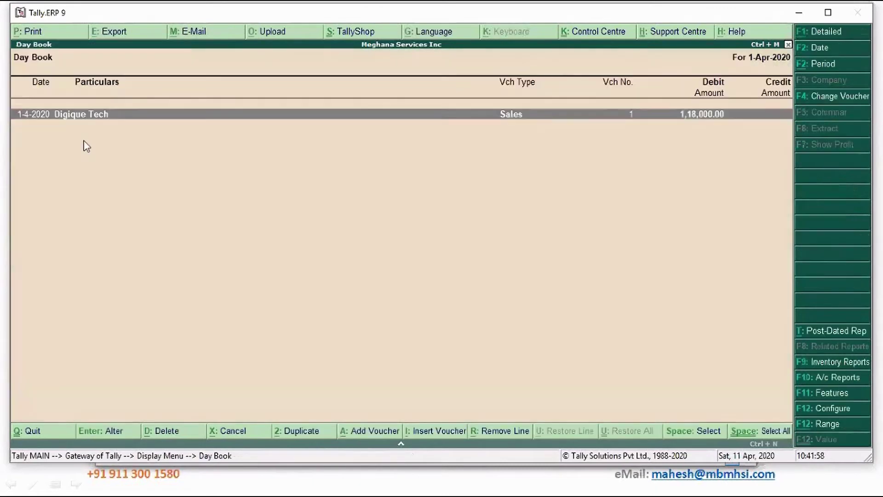
pyautogui.press('Escape')
pyautogui.press('Escape')
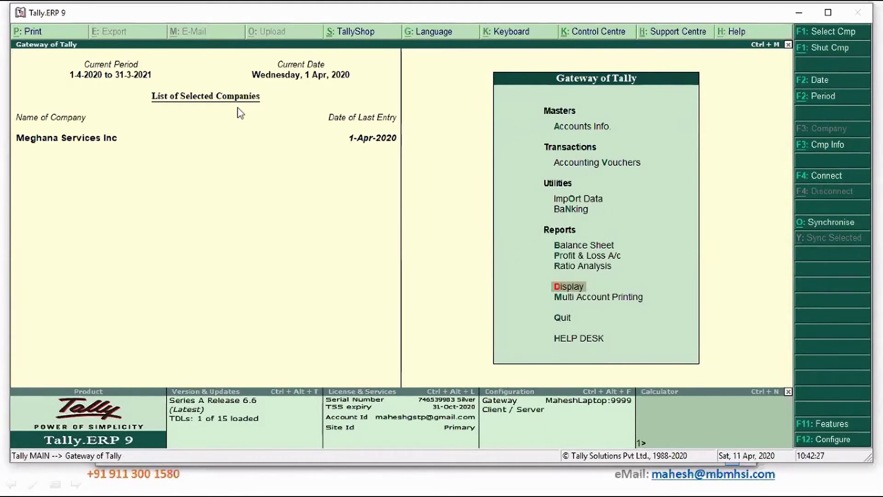
# Confirm in the F11 Accounting Features that Maintain cost centres is set to Yes.
pyautogui.click(822, 426)
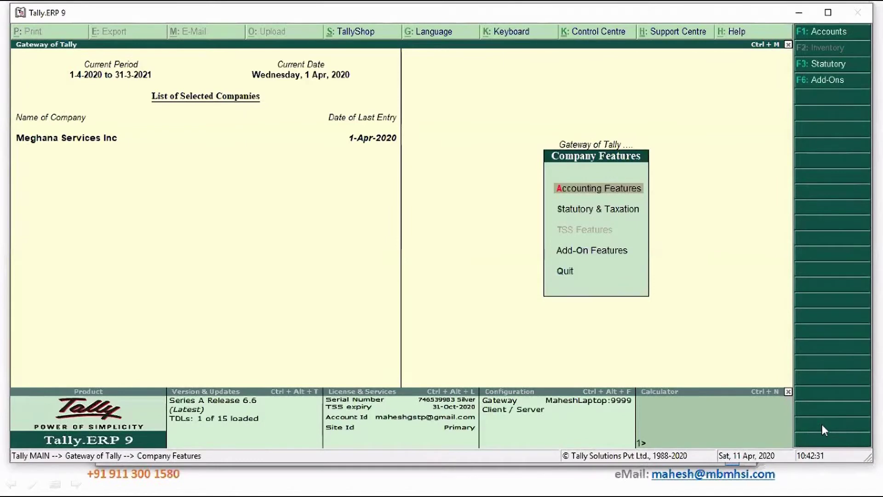
pyautogui.press('Return')
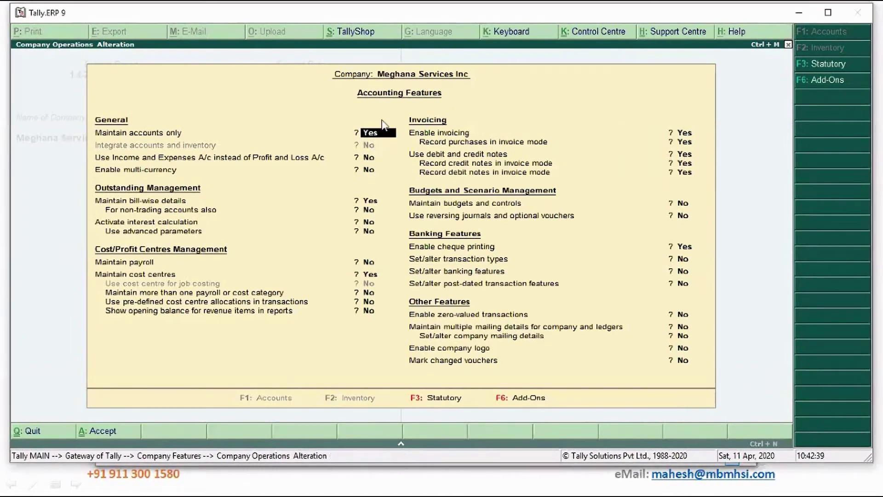
pyautogui.press('Return')
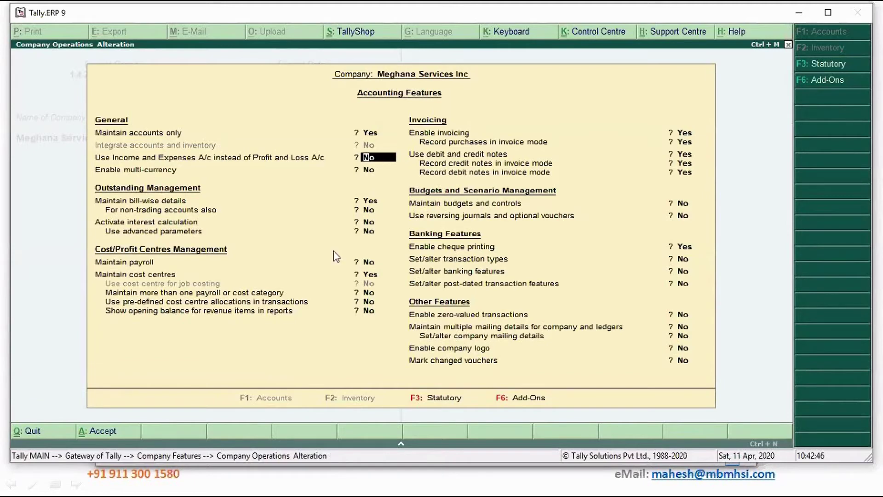
pyautogui.hotkey('ctrl', 'a')
pyautogui.press('Escape')
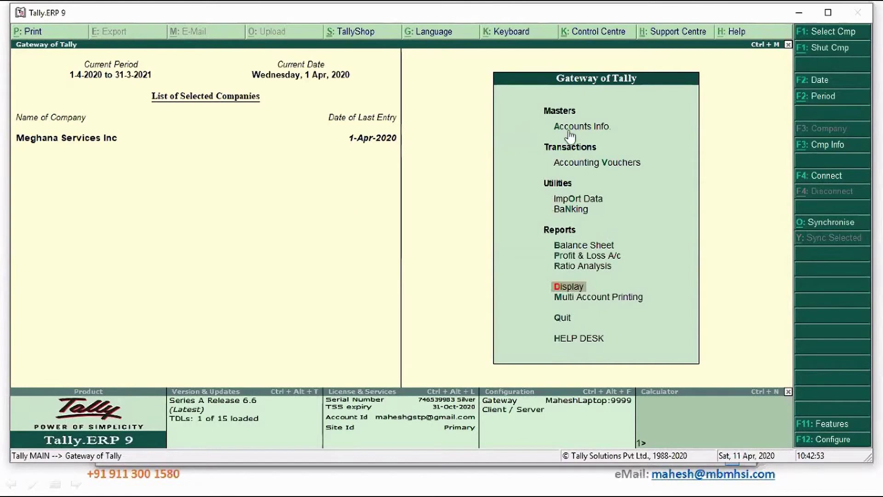
pyautogui.click(837, 429)
pyautogui.press('Return')
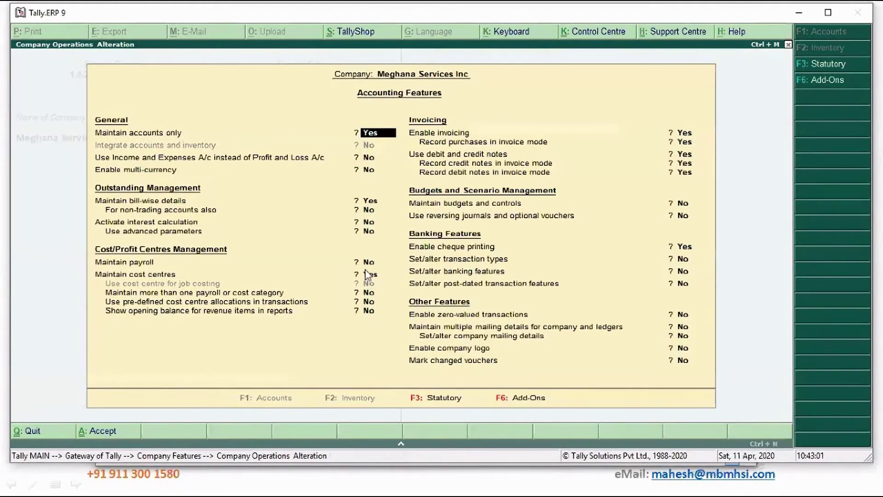
pyautogui.click(370, 264)
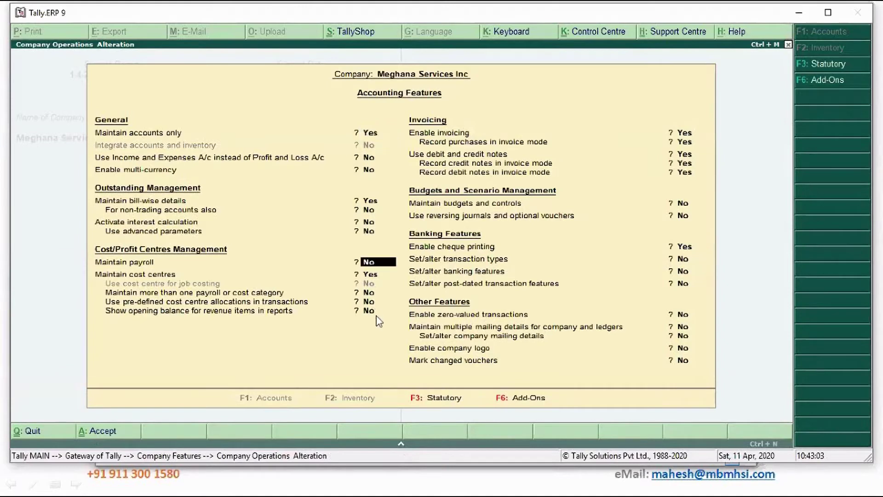
pyautogui.press('Return')
pyautogui.press('Return')
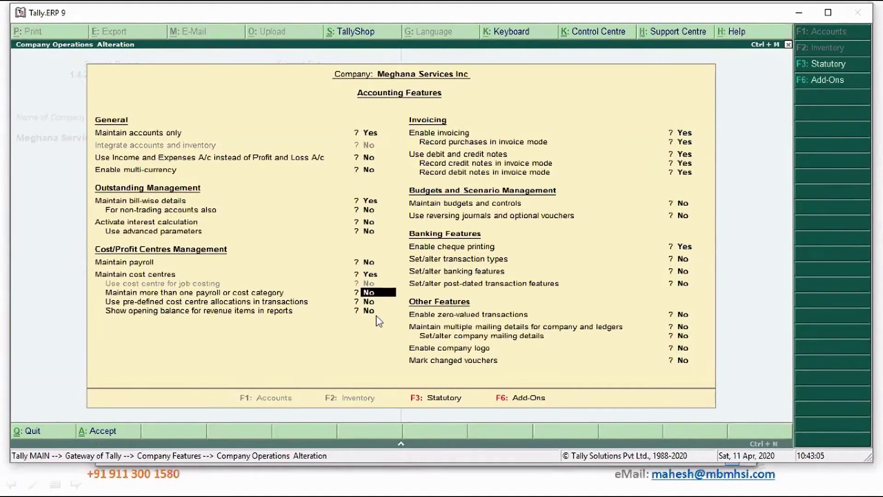
pyautogui.press('Escape')
pyautogui.press('Escape')
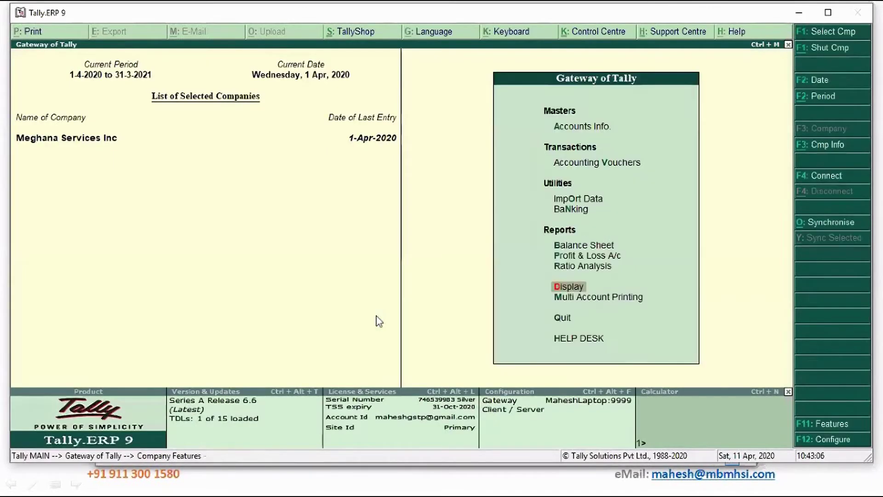
# Display the existing cost centres, showing Project Covid19.
pyautogui.press('a')
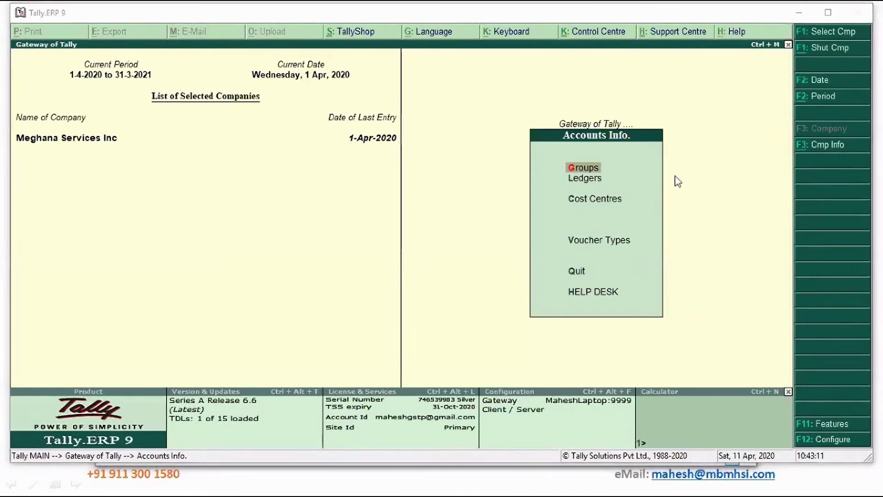
pyautogui.click(592, 203)
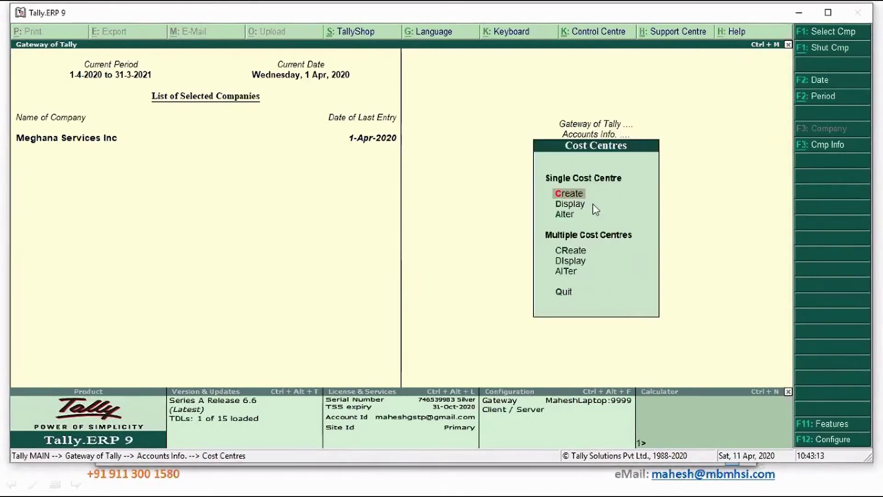
pyautogui.click(595, 210)
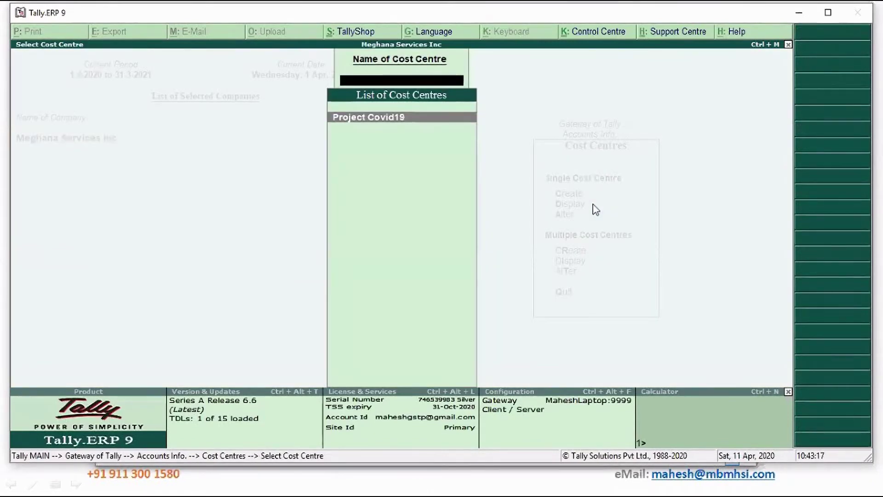
# Create the cost centre 'Malleswaram Lab' under Primary.
pyautogui.press('Escape')
pyautogui.press('Down')
pyautogui.press('Up')
pyautogui.press('Up')
pyautogui.press('Return')
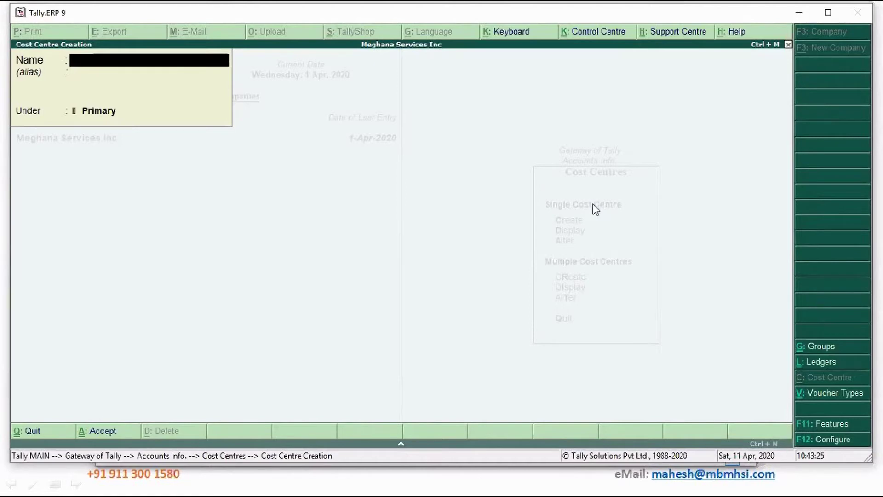
pyautogui.write('Malleswaram La')
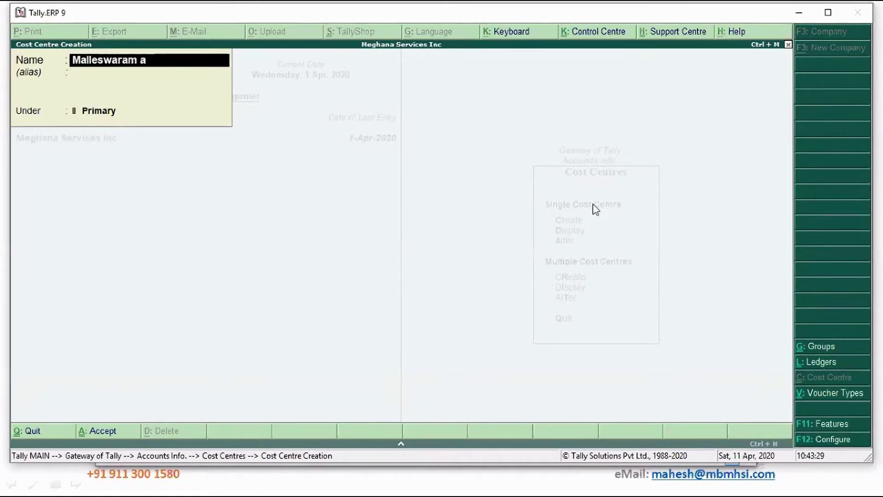
pyautogui.press('BackSpace')
pyautogui.write('Lab')
pyautogui.press('Return')
pyautogui.press('Return')
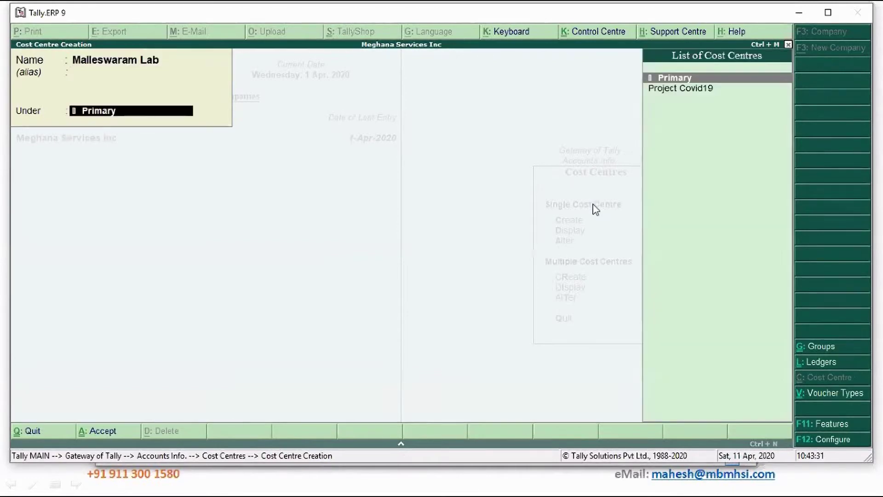
pyautogui.press('Return')
pyautogui.press('Return')
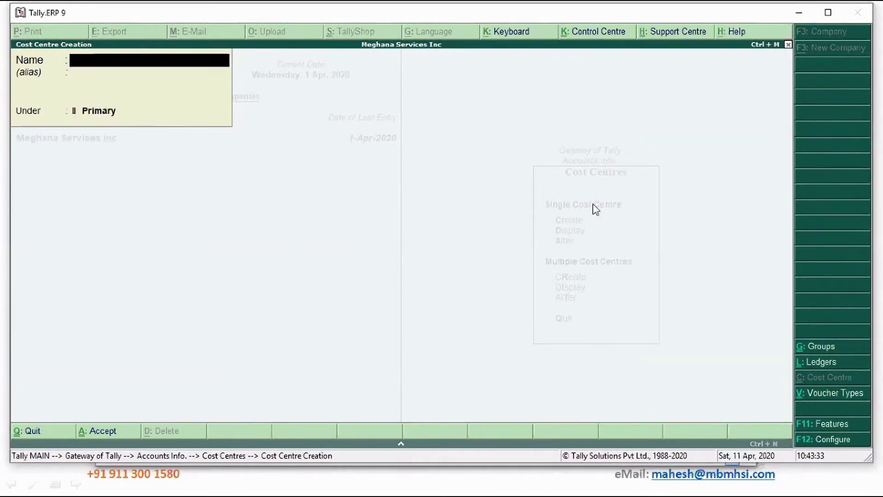
# Create the cost centre 'Common' under Primary and leave cost centre creation.
pyautogui.press('Escape')
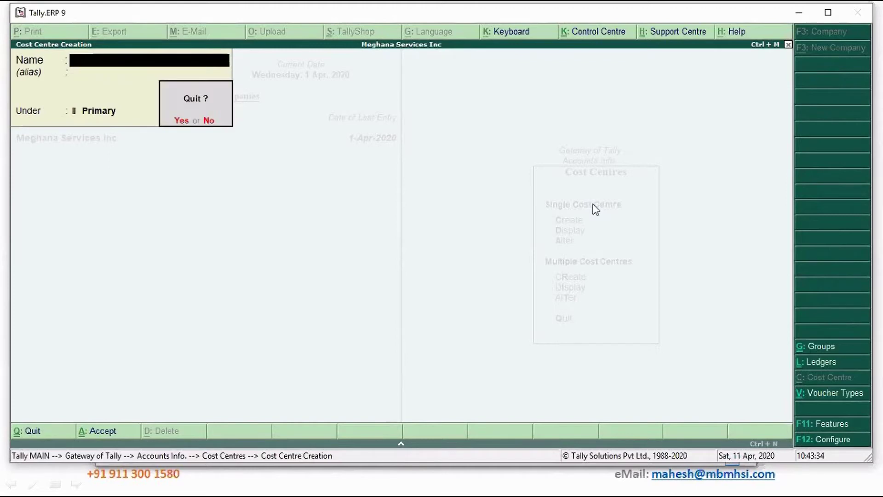
pyautogui.press('Return')
pyautogui.press('Return')
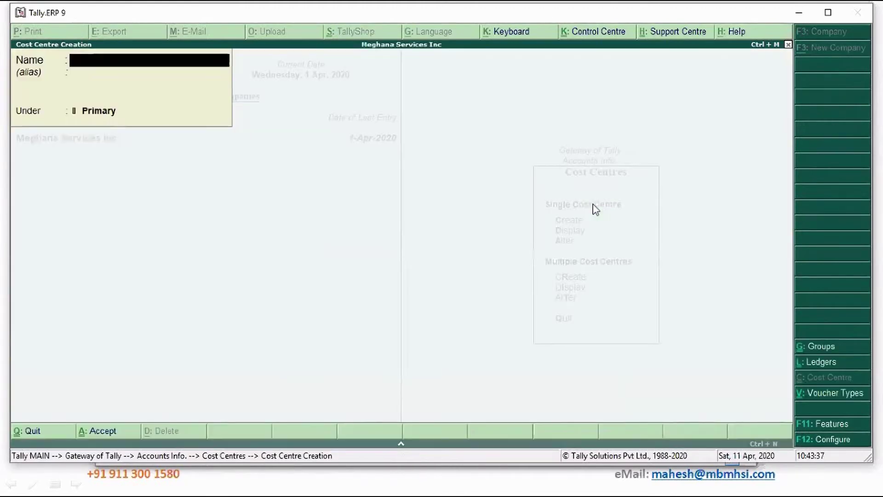
pyautogui.write('Common')
pyautogui.press('Return')
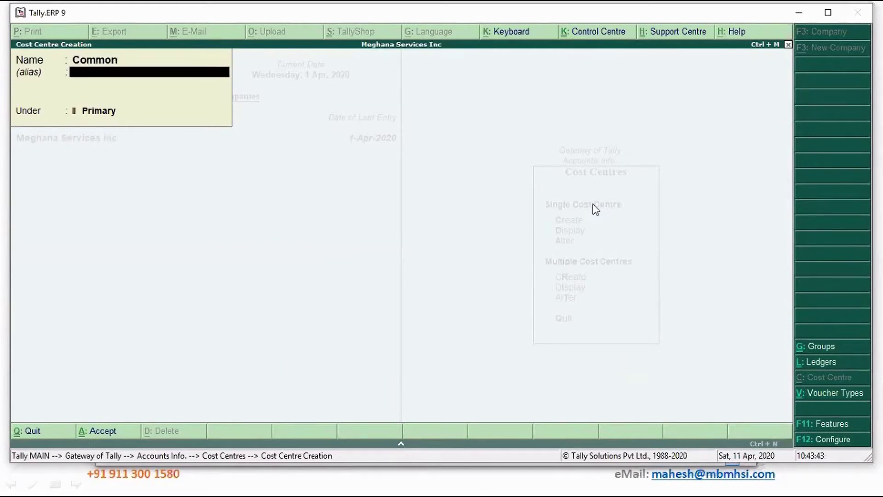
pyautogui.press('Return')
pyautogui.press('Return')
pyautogui.press('Return')
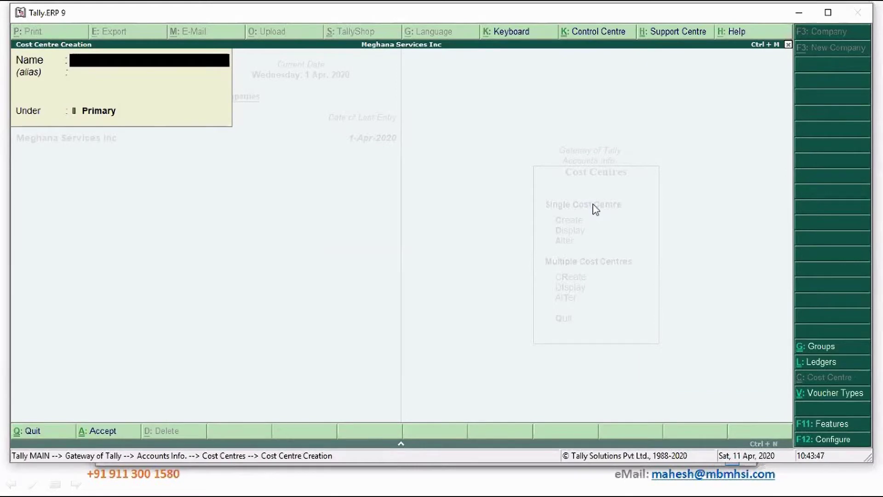
pyautogui.press('Escape')
pyautogui.press('Return')
pyautogui.press('Escape')
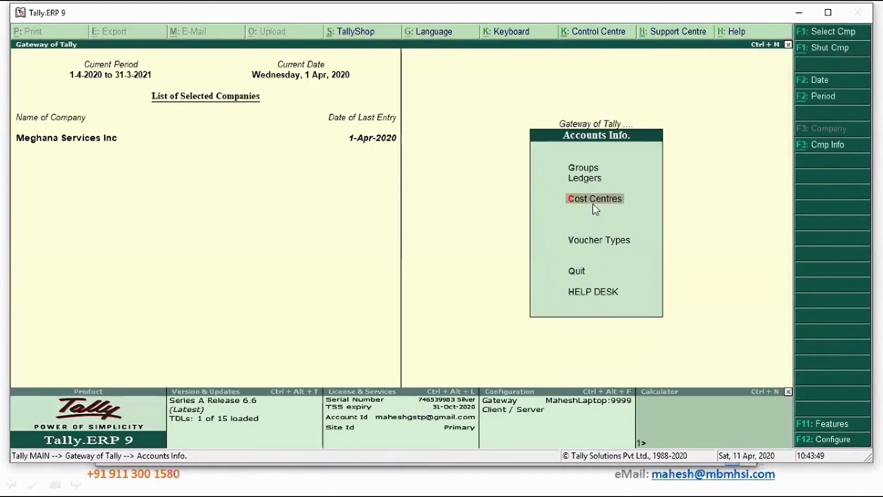
# Set 'Cost centres are applicable' to Yes in the State Bank of India ledger.
pyautogui.press('Escape')
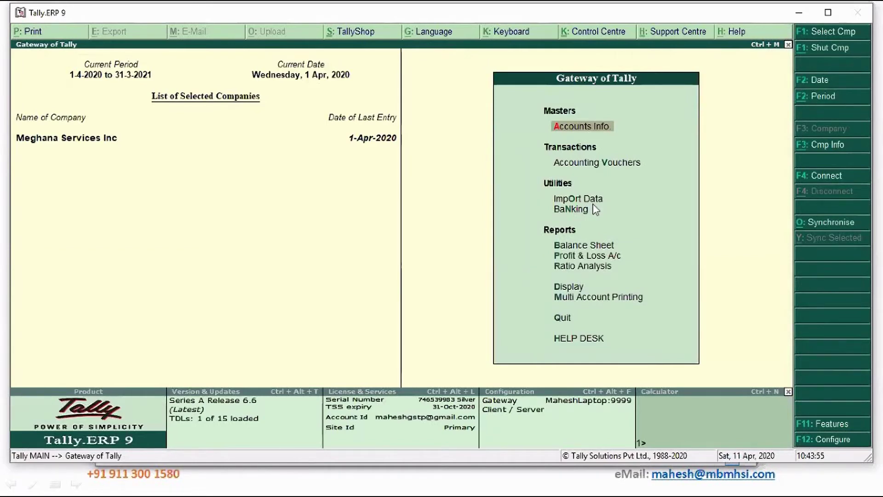
pyautogui.press('Return')
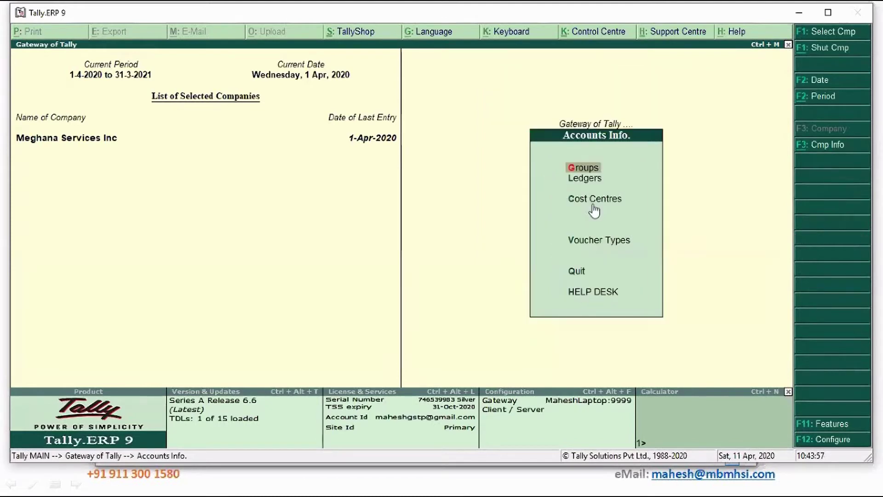
pyautogui.press('Down')
pyautogui.press('Return')
pyautogui.press('Down')
pyautogui.press('Down')
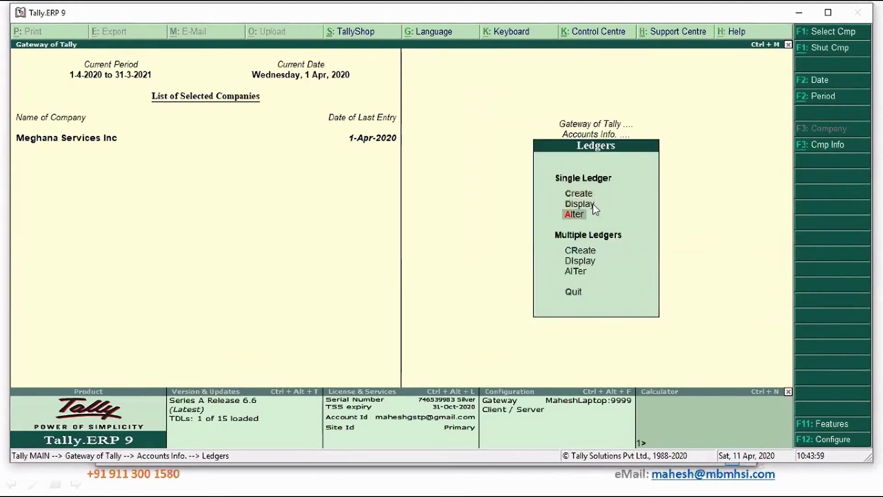
pyautogui.press('Return')
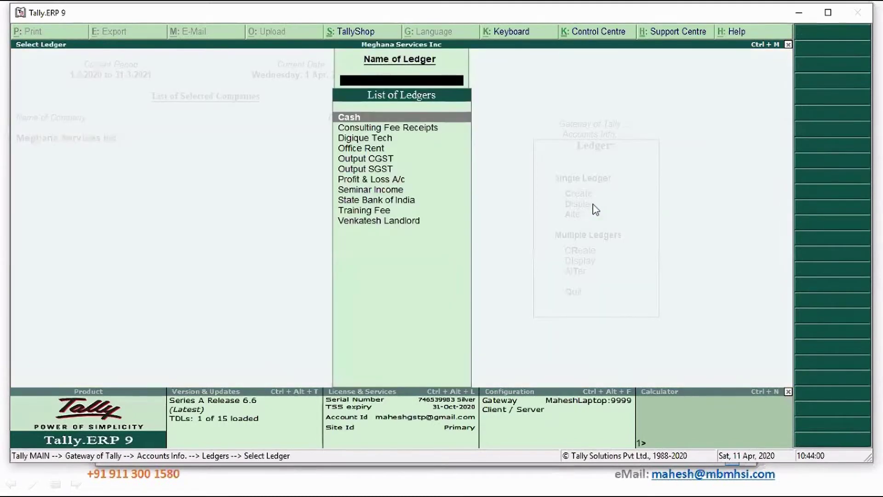
pyautogui.press('Down')
pyautogui.press('Down')
pyautogui.press('Down')
pyautogui.press('Down')
pyautogui.press('Down')
pyautogui.press('Down')
pyautogui.press('Down')
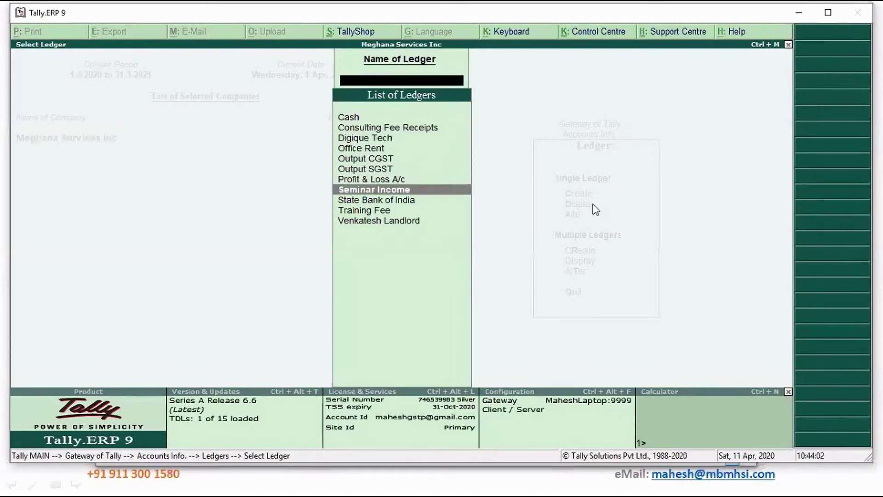
pyautogui.press('Down')
pyautogui.press('Return')
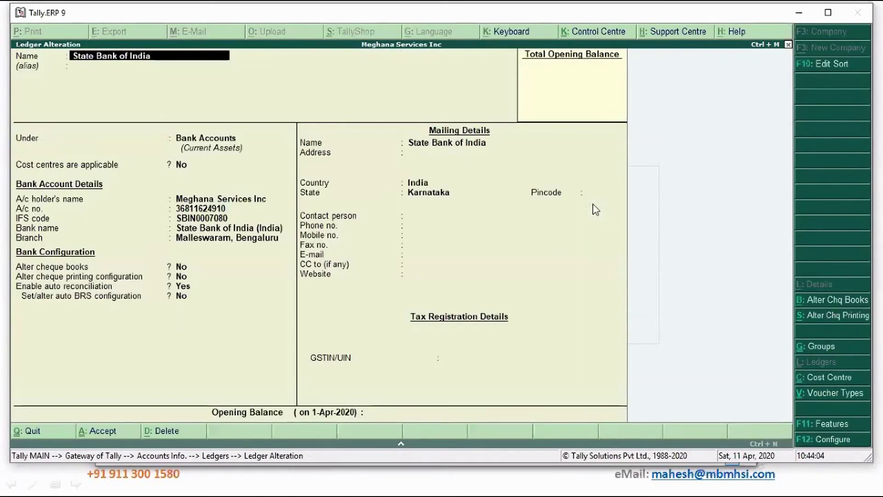
pyautogui.press('Return')
pyautogui.press('Return')
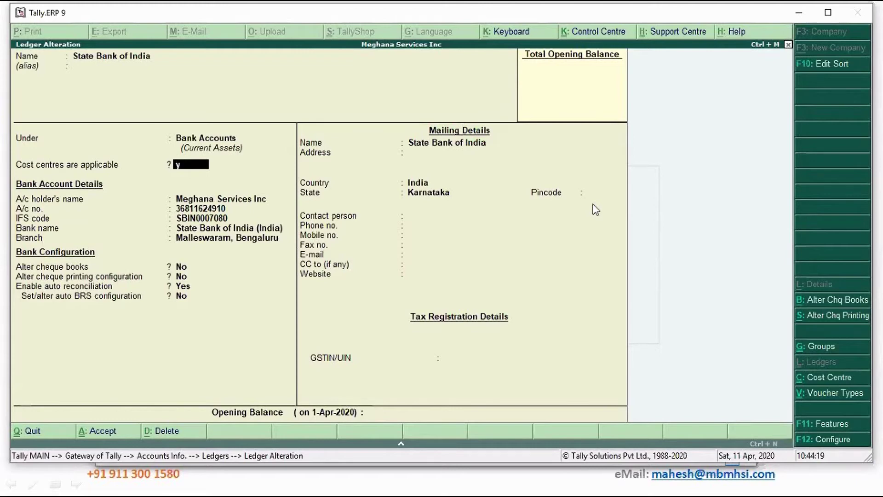
pyautogui.write('y')
pyautogui.hotkey('ctrl', 'a')
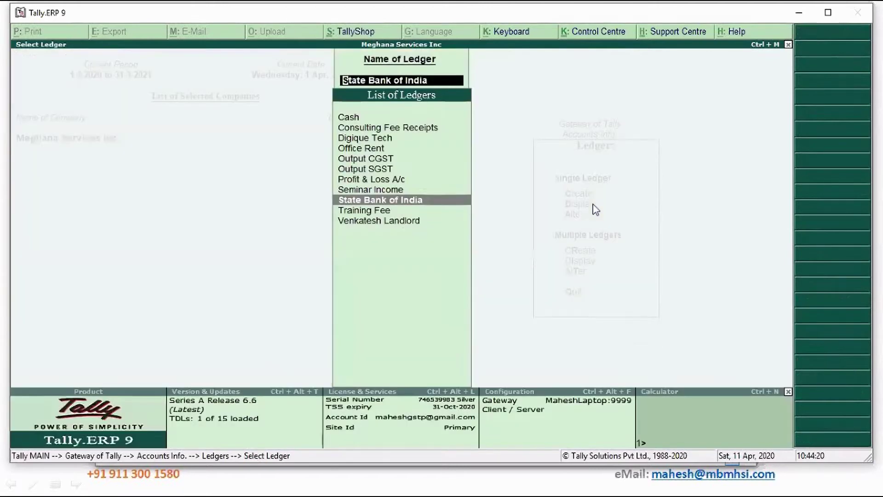
# Make cost centres applicable in the Cash ledger.
pyautogui.press('Down')
pyautogui.press('Up')
pyautogui.press('Up')
pyautogui.press('Up')
pyautogui.press('Up')
pyautogui.press('Up')
pyautogui.press('Up')
pyautogui.press('Up')
pyautogui.press('Up')
pyautogui.press('Up')
pyautogui.press('Up')
pyautogui.press('Return')
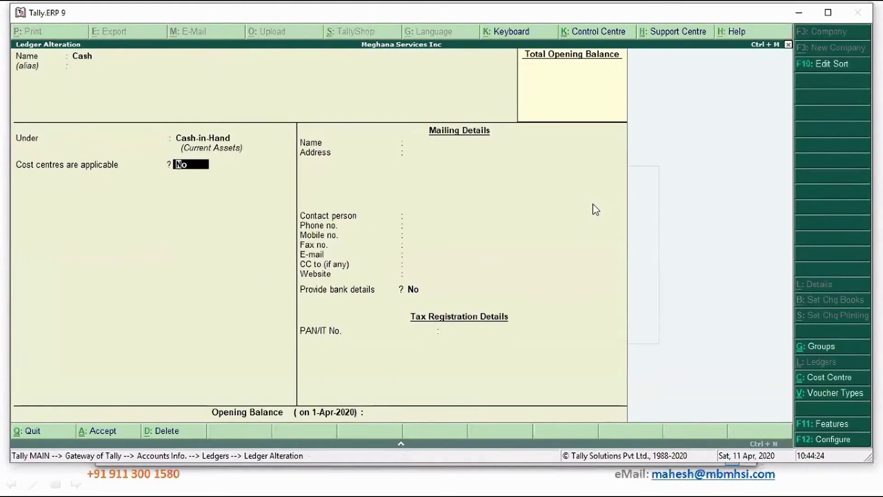
pyautogui.write('y')
pyautogui.hotkey('ctrl', 'a')
# Make cost centres applicable in the Digique Tech ledger.
pyautogui.press('Down')
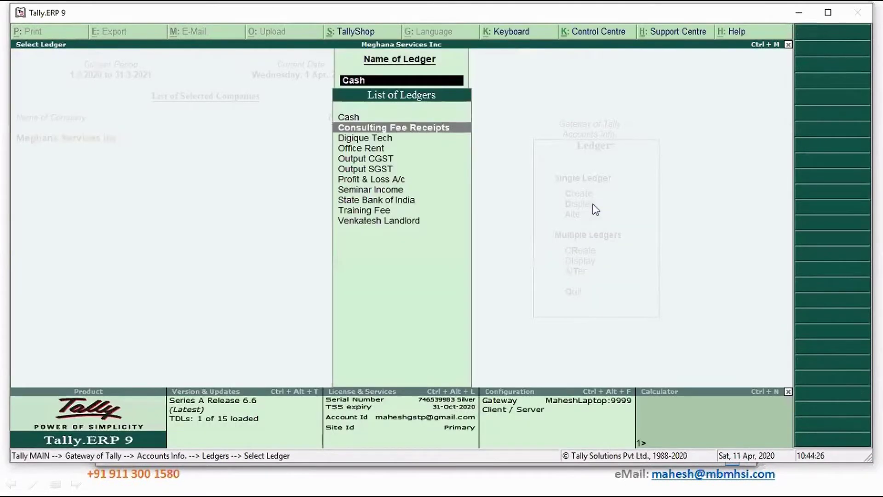
pyautogui.press('Down')
pyautogui.press('Return')
pyautogui.press('Return')
pyautogui.press('Return')
pyautogui.press('Return')
pyautogui.press('Return')
pyautogui.press('Return')
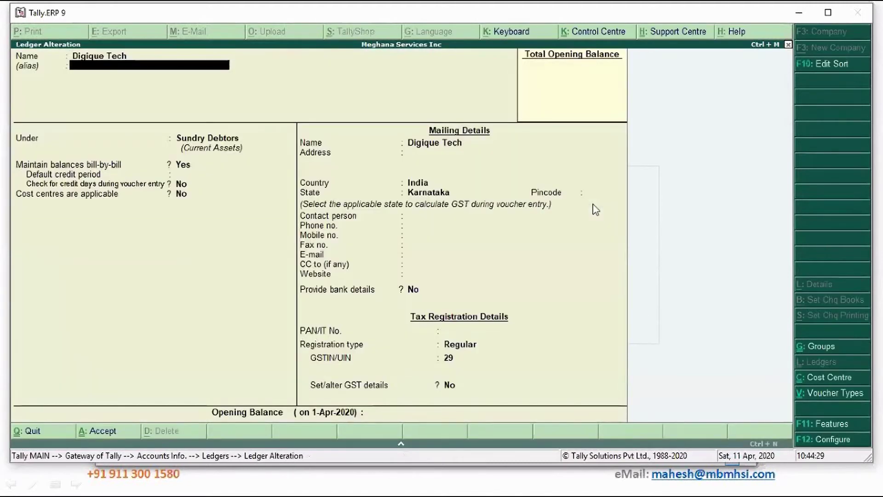
pyautogui.press('Return')
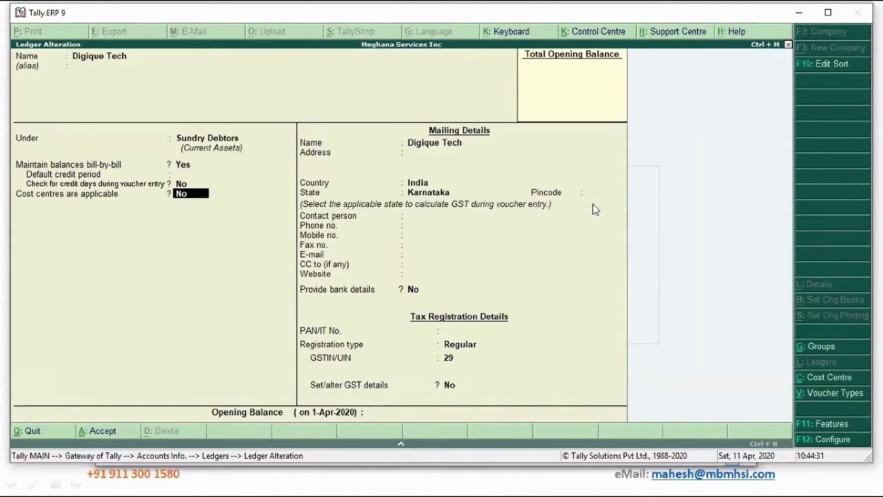
pyautogui.write('y')
pyautogui.hotkey('ctrl', 'a')
pyautogui.press('Down')
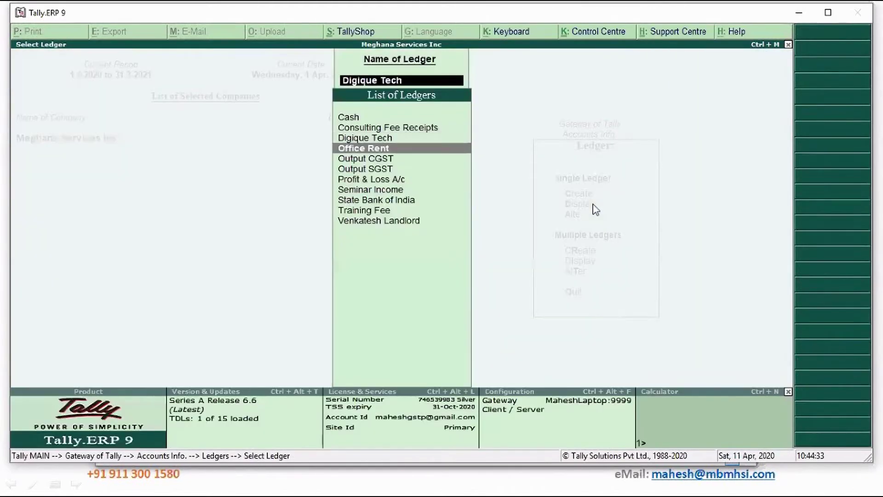
# Make cost centres applicable in Output CGST and Output SGST, leaving Office Rent unchanged.
pyautogui.press('Return')
pyautogui.press('Return')
pyautogui.press('Return')
pyautogui.press('Return')
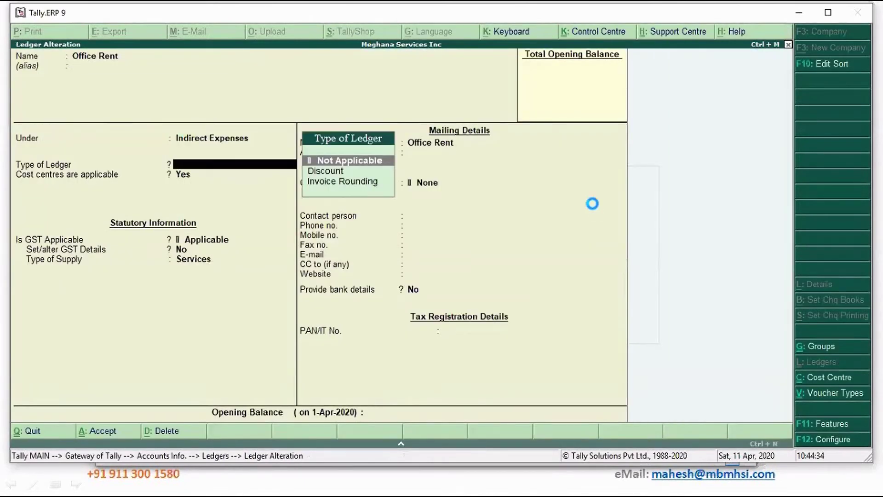
pyautogui.hotkey('ctrl', 'a')
pyautogui.press('Down')
pyautogui.press('Return')
pyautogui.press('Return')
pyautogui.press('Return')
pyautogui.press('Return')
pyautogui.press('Return')
pyautogui.press('Return')
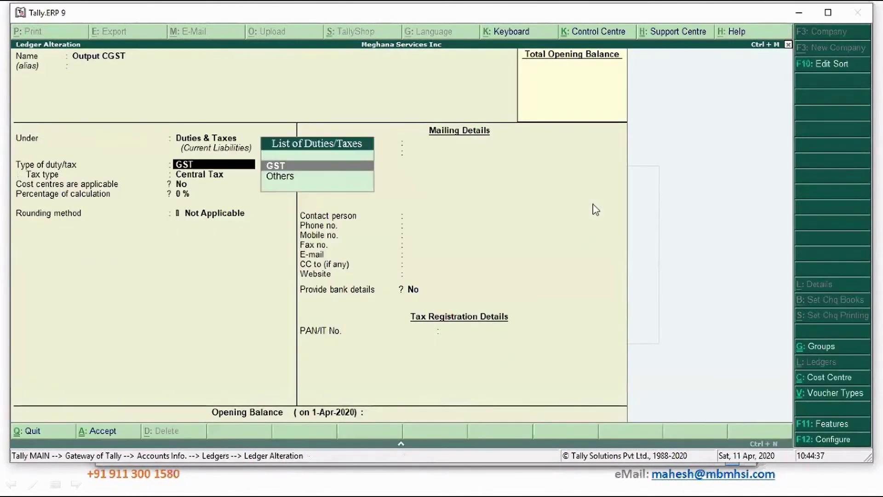
pyautogui.press('y')
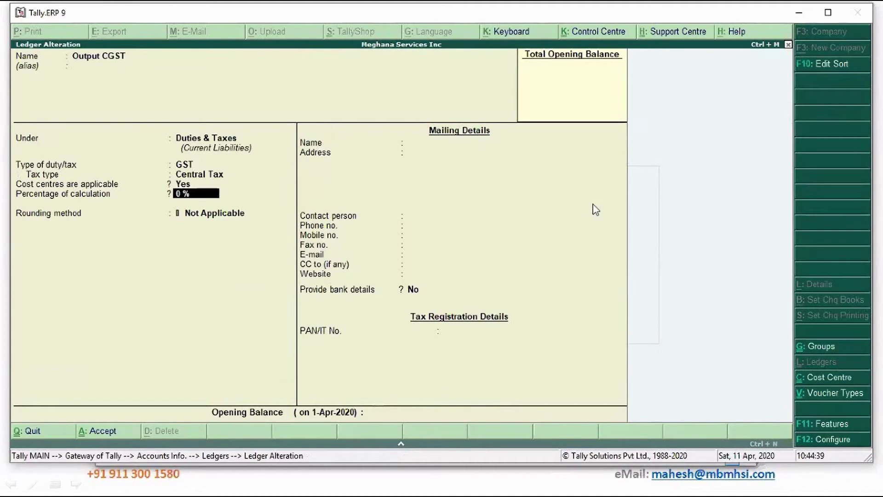
pyautogui.hotkey('ctrl', 'a')
pyautogui.press('Down')
pyautogui.press('Return')
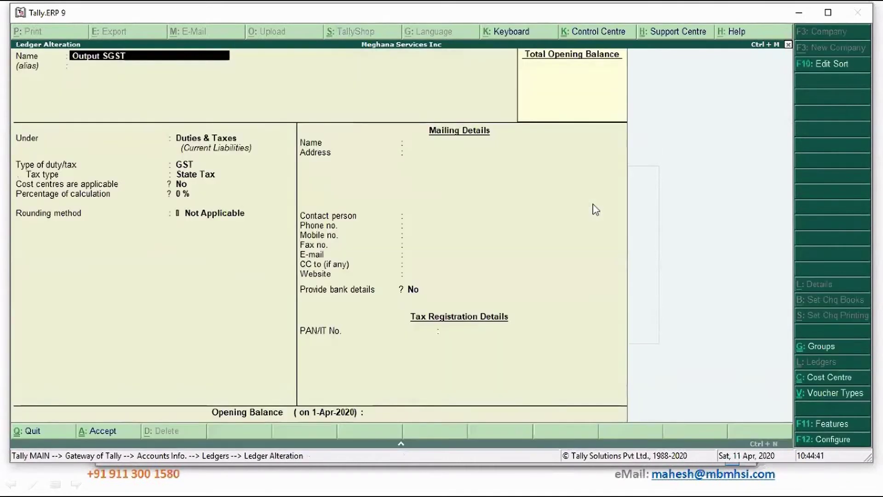
pyautogui.press('Return')
pyautogui.press('Return')
pyautogui.press('Return')
pyautogui.press('Return')
pyautogui.press('Return')
pyautogui.press('y')
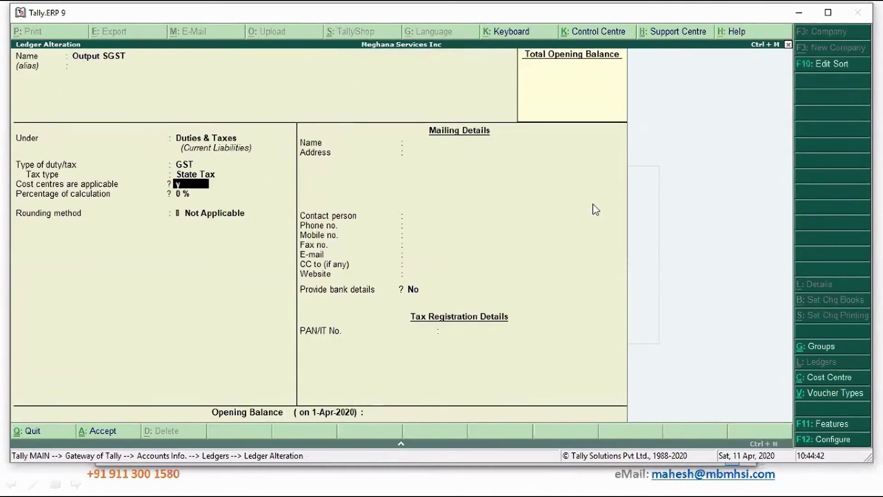
pyautogui.hotkey('ctrl', 'a')
# Check and accept the Seminar Income, State Bank of India and Training Fee ledgers.
pyautogui.press('Down')
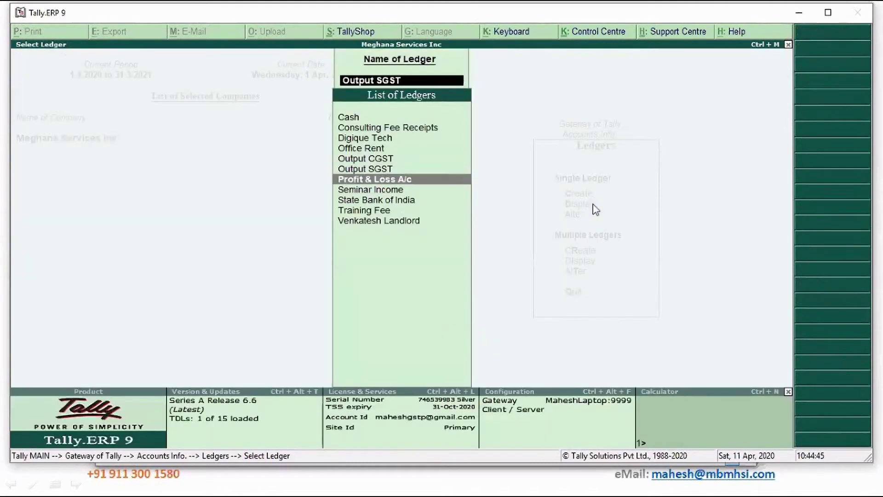
pyautogui.press('Down')
pyautogui.press('Return')
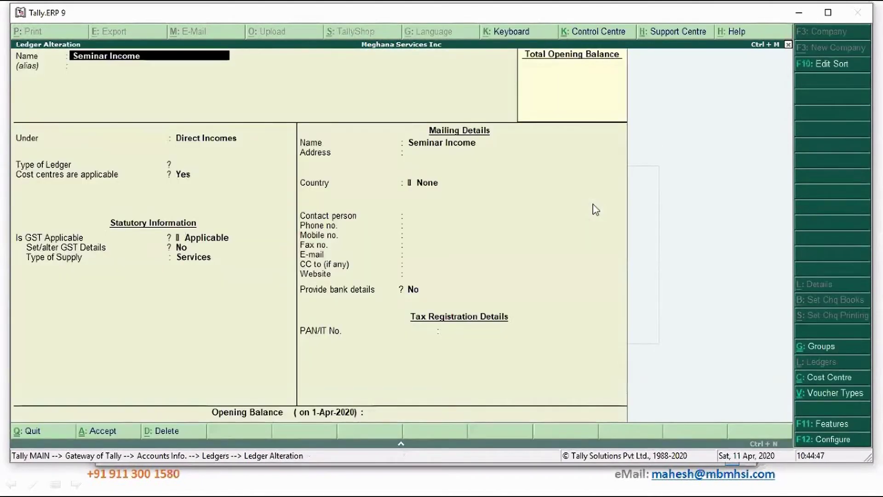
pyautogui.press('Return')
pyautogui.press('Return')
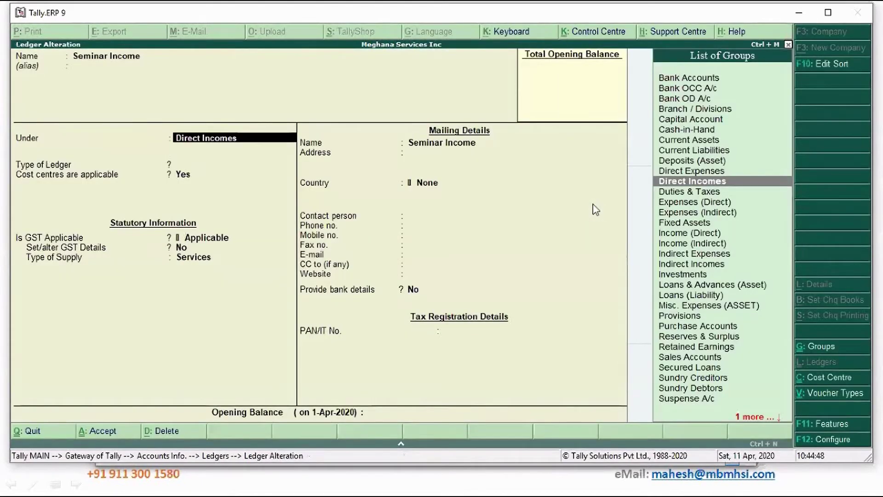
pyautogui.hotkey('ctrl', 'a')
pyautogui.press('Down')
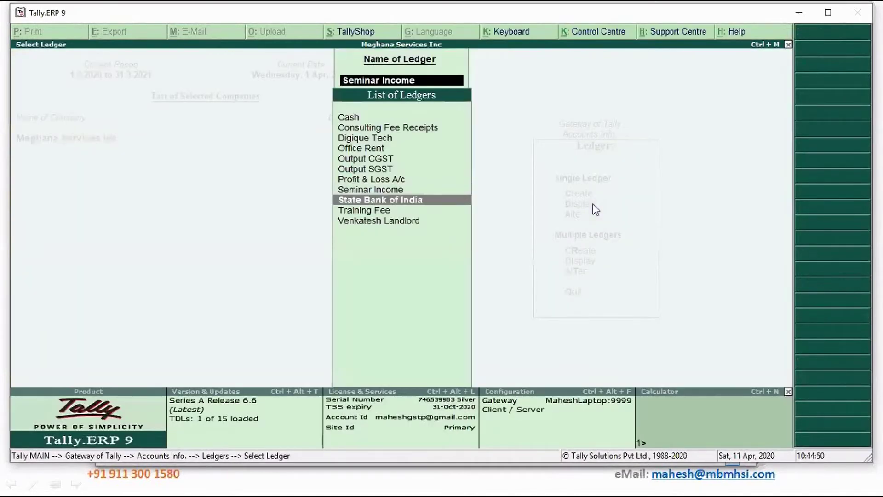
pyautogui.press('Return')
pyautogui.press('Return')
pyautogui.press('Return')
pyautogui.hotkey('ctrl', 'a')
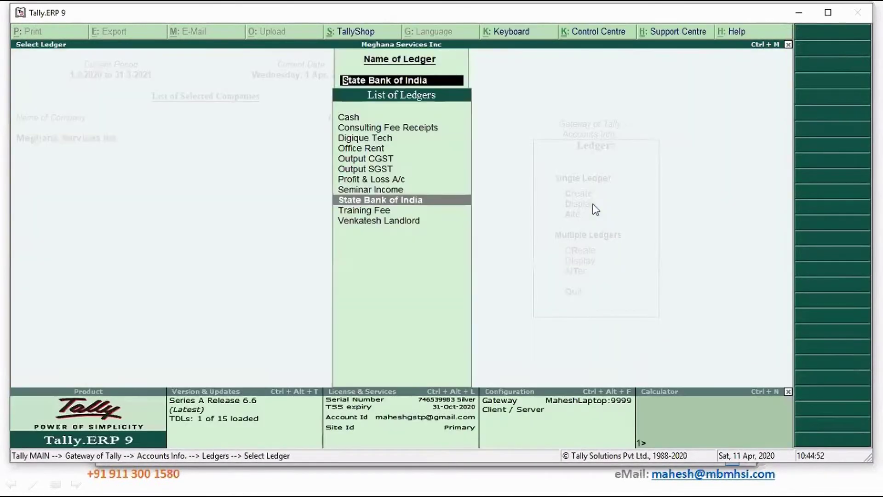
pyautogui.press('Down')
pyautogui.press('Return')
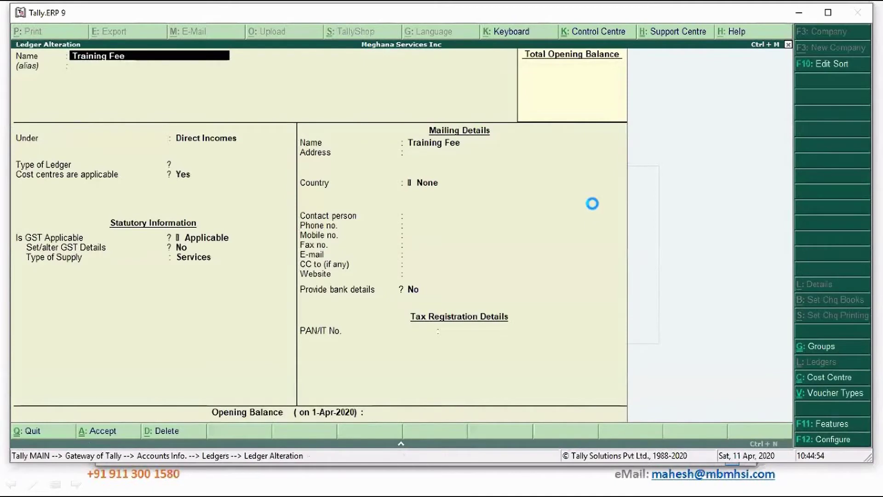
pyautogui.hotkey('ctrl', 'a')
# Make cost centres applicable in the landlord's ledger and return to Accounts Info.
pyautogui.press('Down')
pyautogui.press('Return')
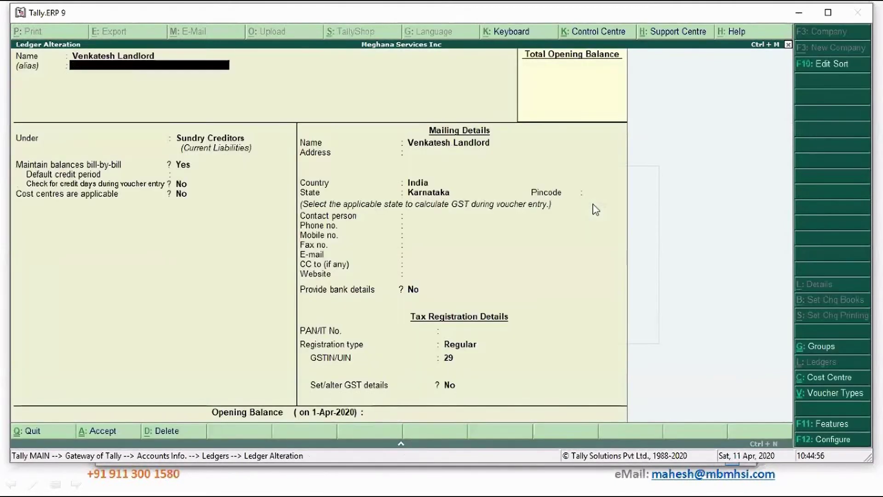
pyautogui.press('Return')
pyautogui.press('Return')
pyautogui.press('Return')
pyautogui.press('y')
pyautogui.press('Return')
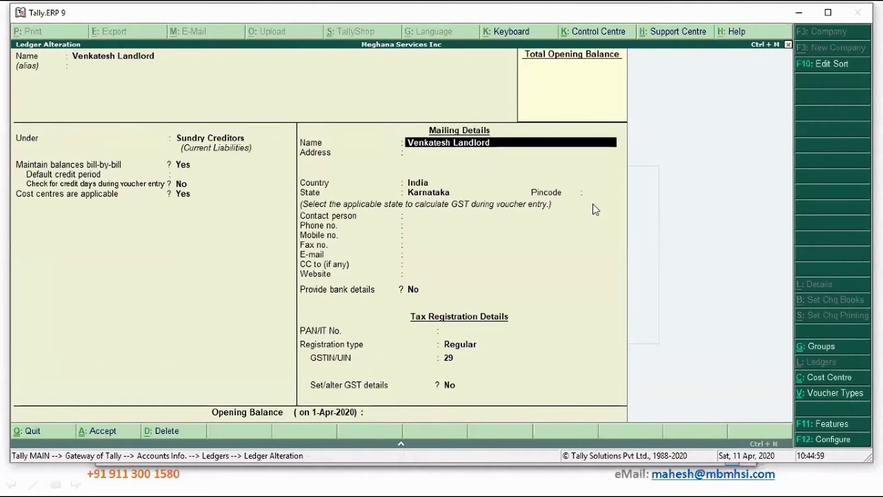
pyautogui.hotkey('ctrl', 'a')
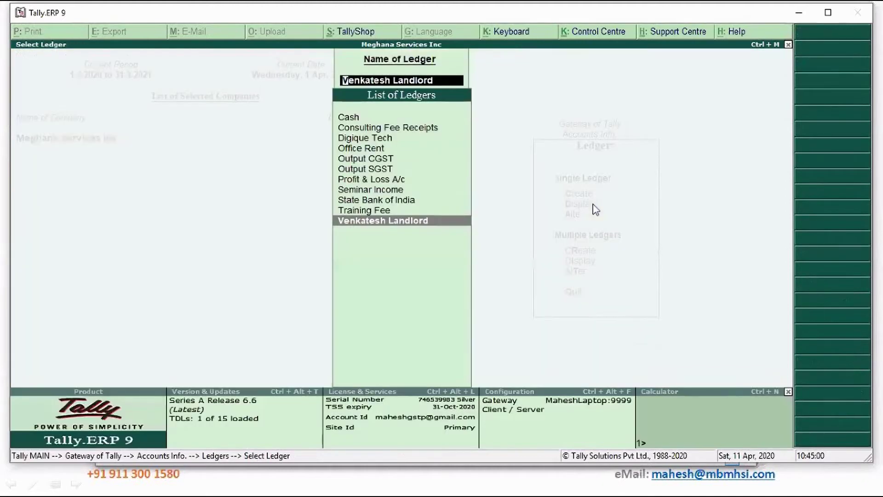
pyautogui.press('Escape')
pyautogui.press('Escape')
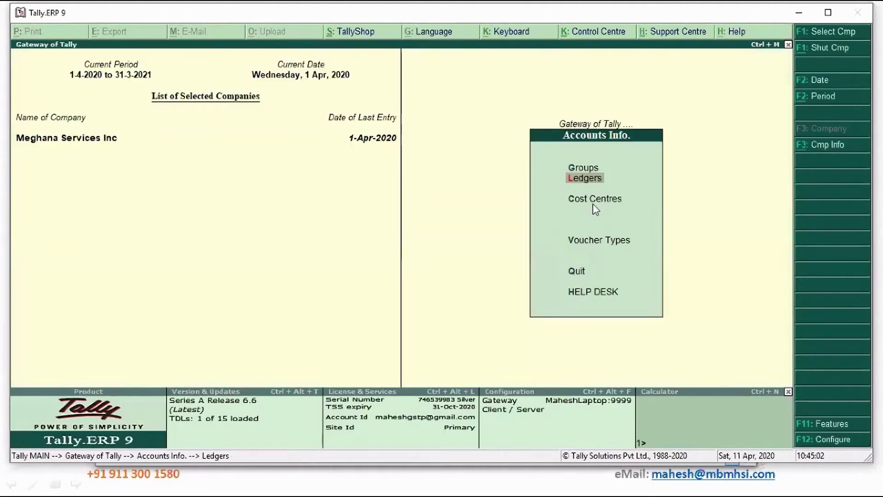
# Open Digique Tech's sales voucher No. 1 (1,18,000.00) from the Day Book for alteration.
pyautogui.press('Escape')
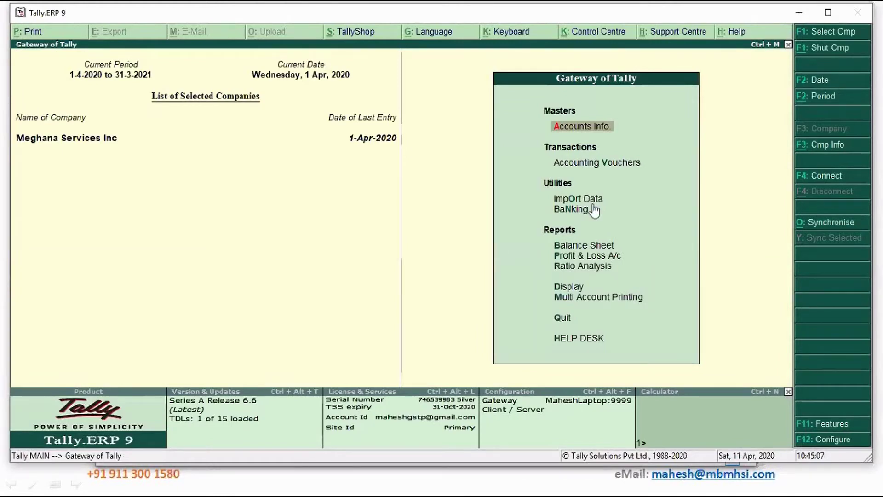
pyautogui.press('Down')
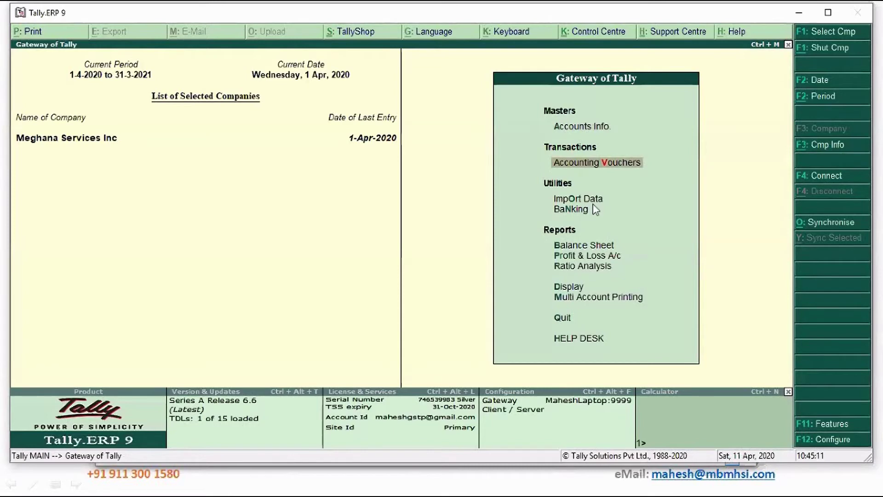
pyautogui.press('d')
pyautogui.press('y')
pyautogui.press('Return')
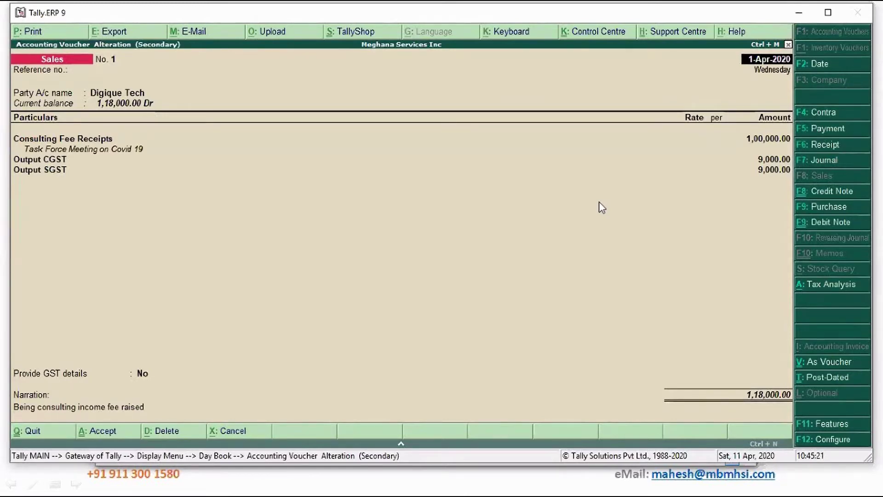
# Set 'Use pre-defined cost centre allocations in transactions' to Yes in Accounting Features.
pyautogui.click(814, 427)
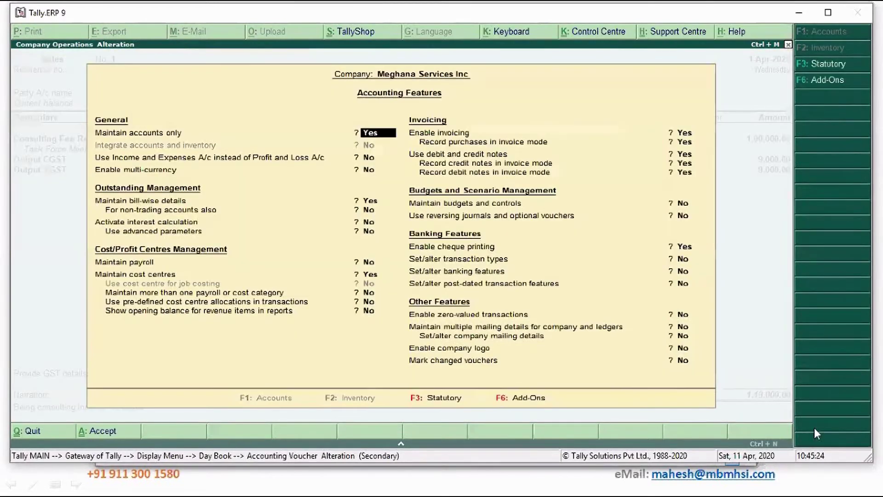
pyautogui.click(372, 311)
pyautogui.press('Up')
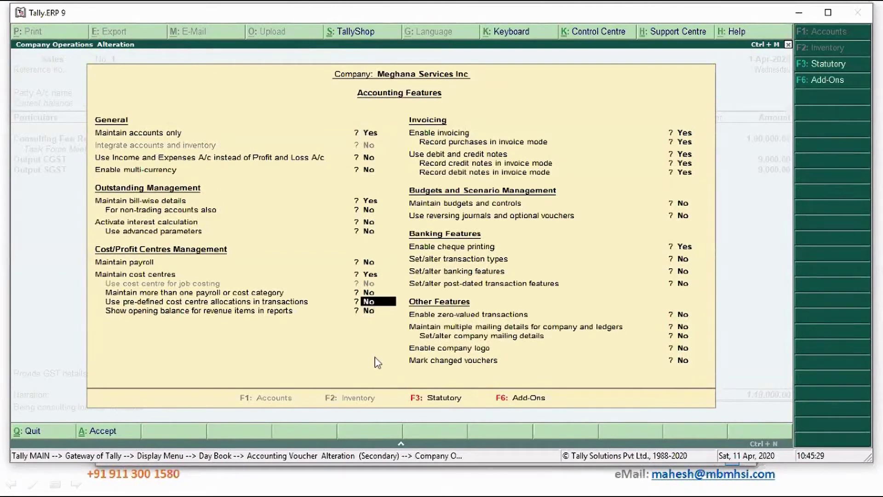
pyautogui.write('y')
pyautogui.press('Return')
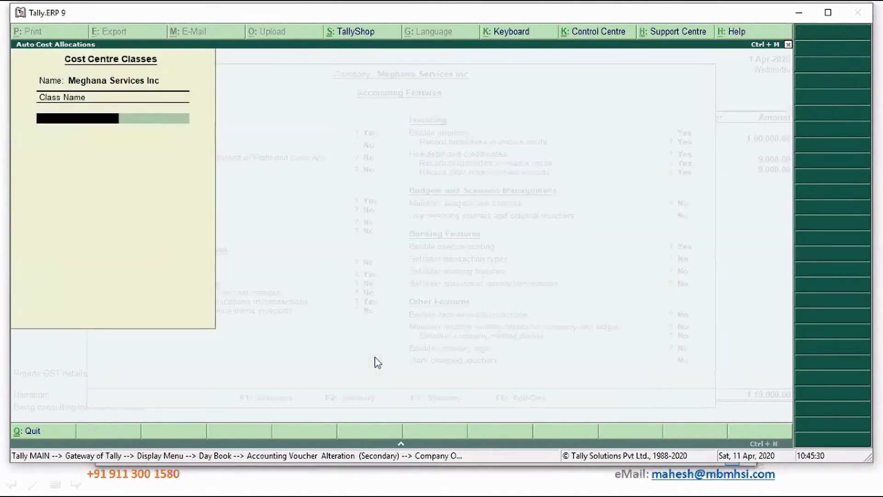
pyautogui.press('Return')
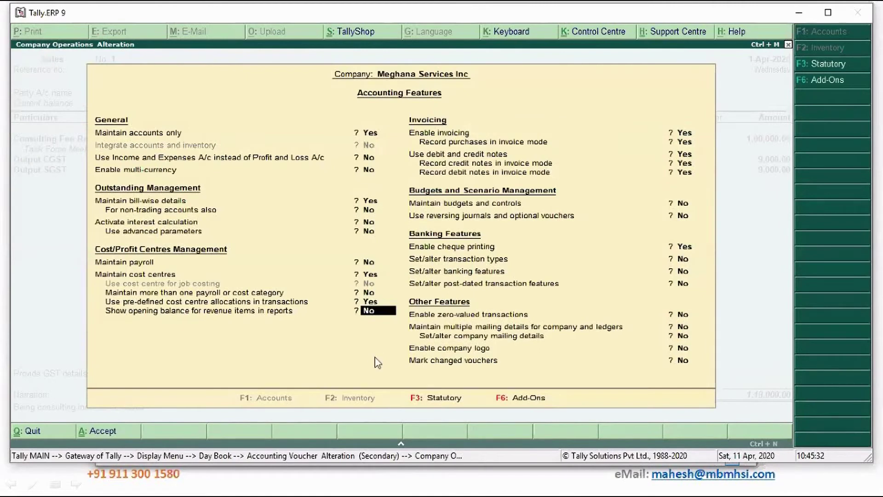
pyautogui.press('Return')
# Choose Project Covid19 as the cost centre class for sales voucher No. 1 and save it.
pyautogui.press('Return')
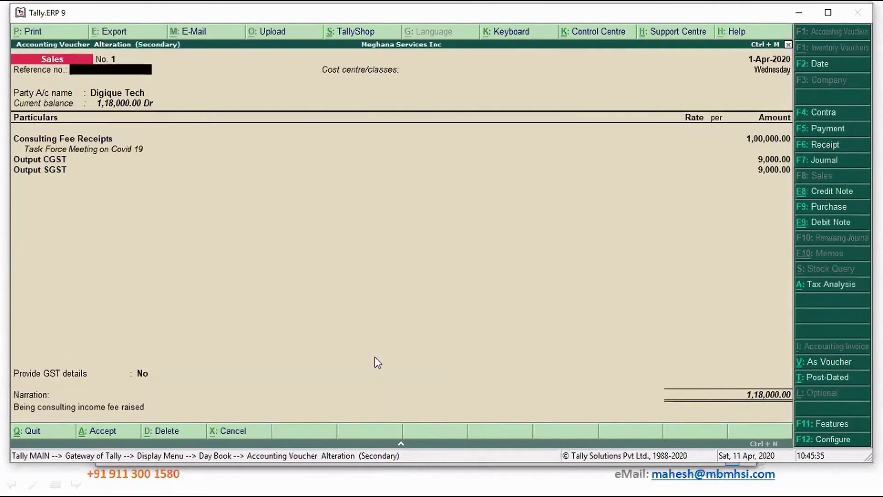
pyautogui.press('Return')
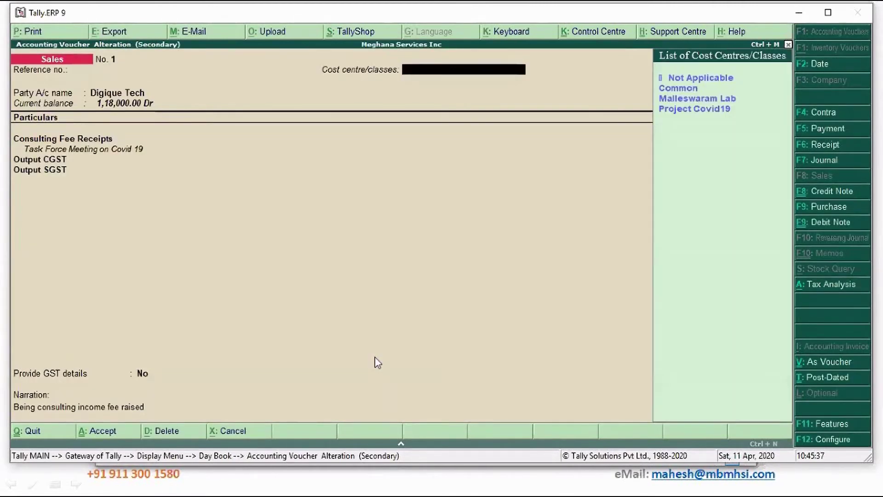
pyautogui.press('Down')
pyautogui.press('Down')
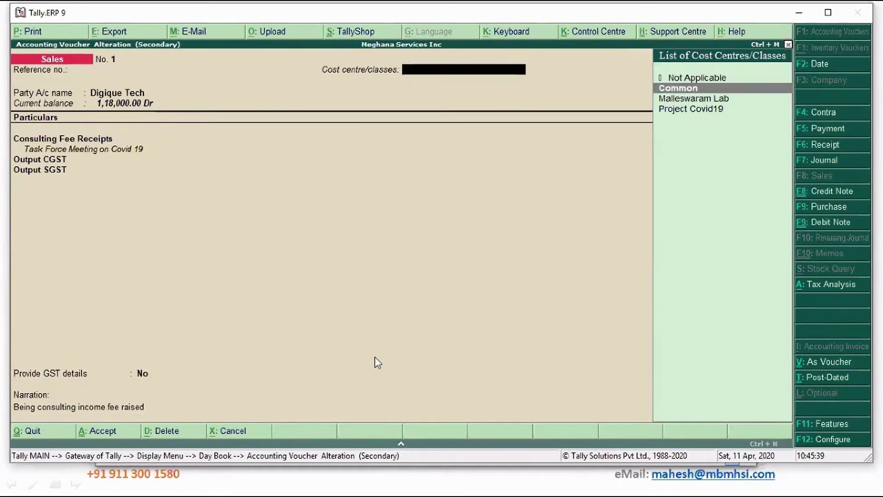
pyautogui.press('Down')
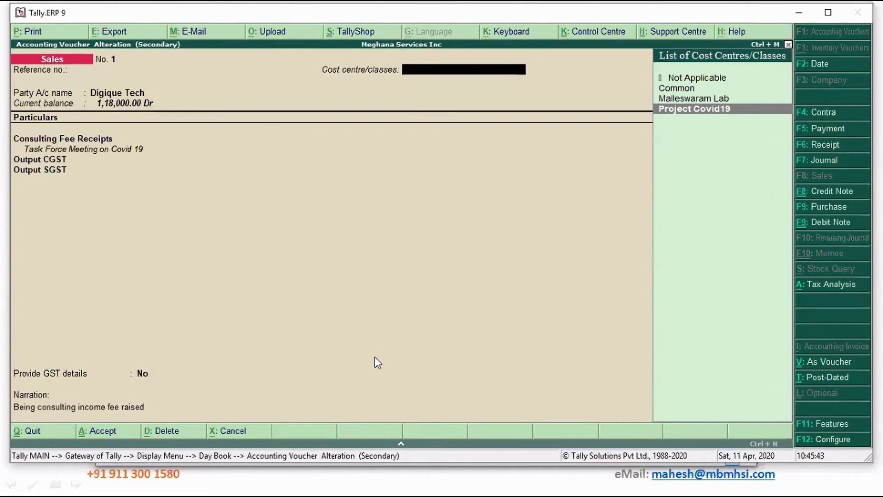
pyautogui.press('Return')
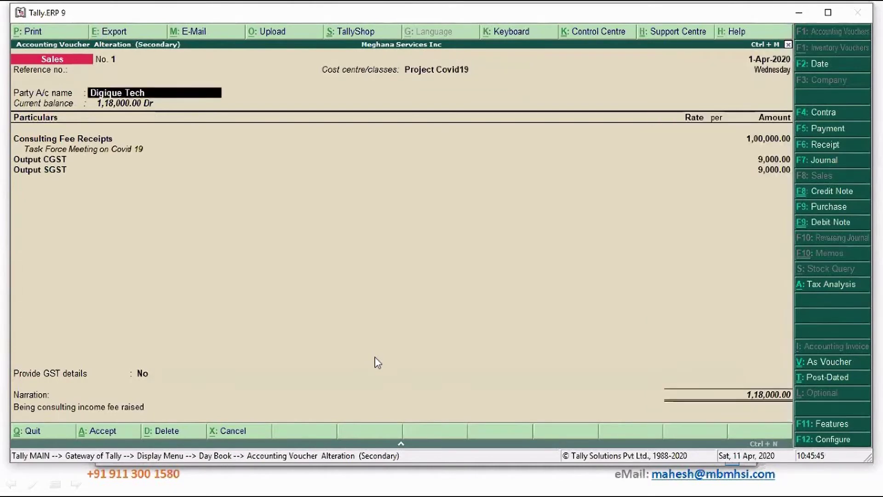
pyautogui.press('Return')
pyautogui.hotkey('ctrl', 'a')
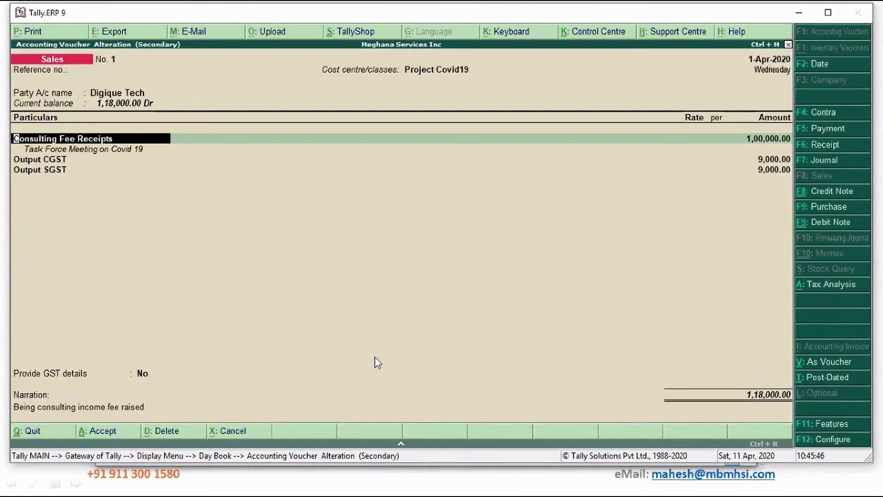
pyautogui.hotkey('ctrl', 'a')
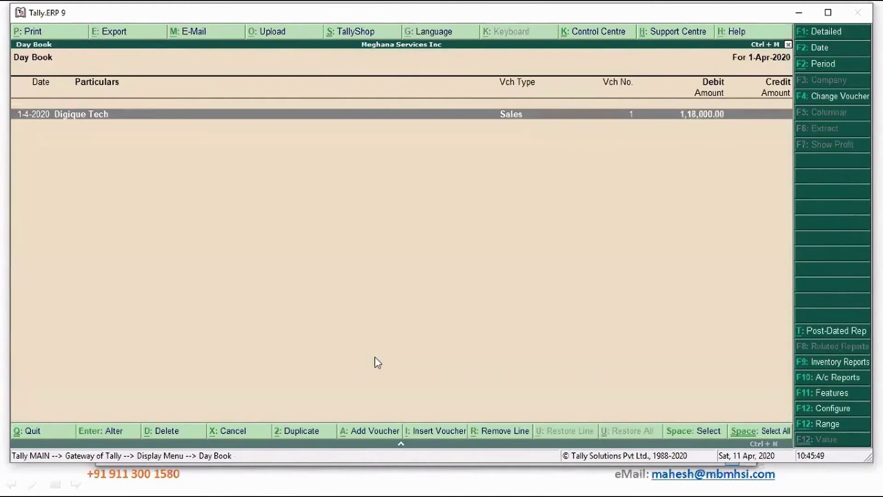
# Start a Receipt voucher under Project Covid19 into State Bank of India with Digique Tech as payer.
pyautogui.press('Escape')
pyautogui.press('Escape')
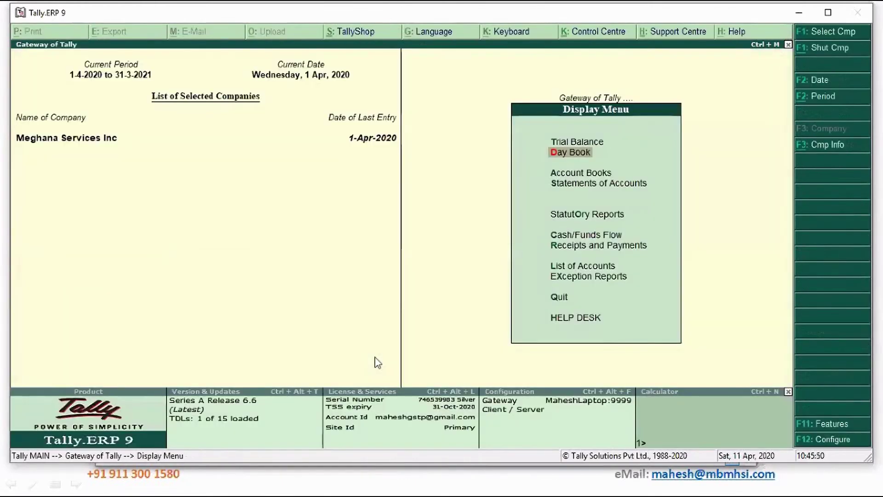
pyautogui.press('v')
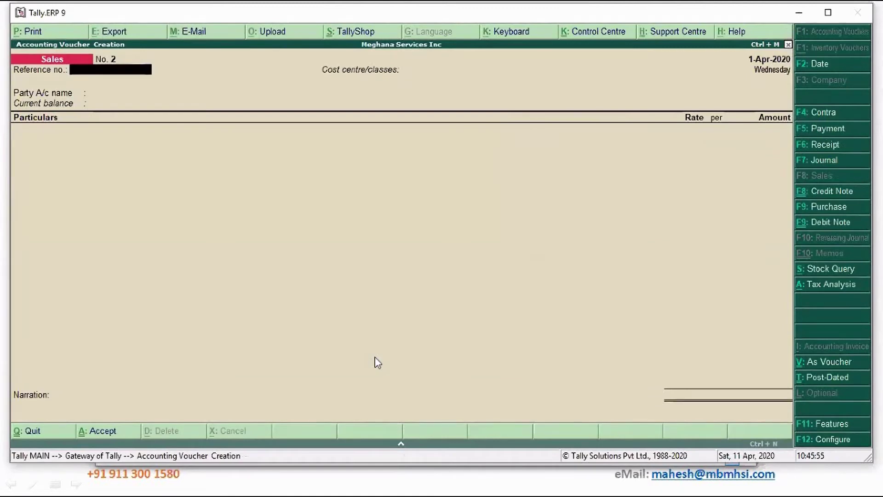
pyautogui.press('F6')
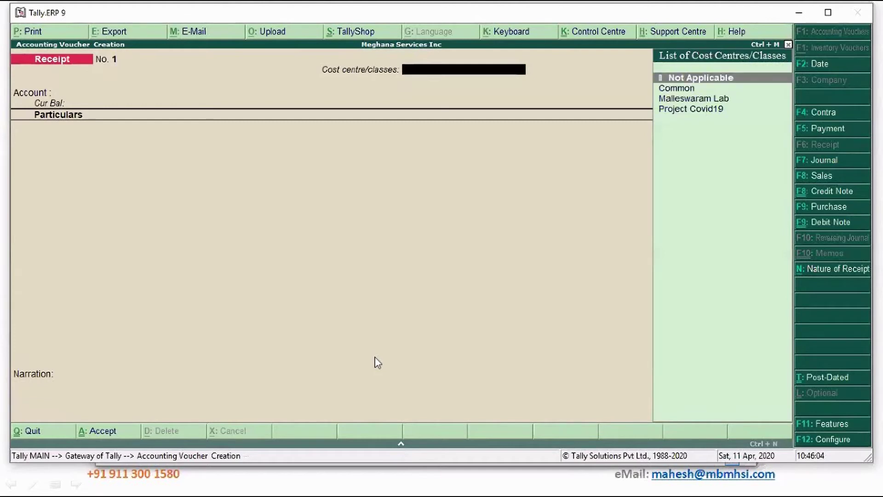
pyautogui.press('Down')
pyautogui.press('Down')
pyautogui.press('Down')
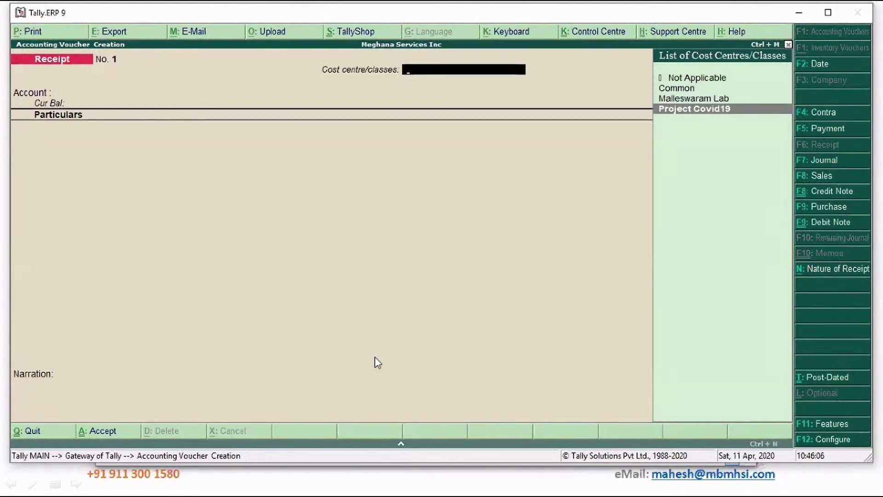
pyautogui.press('Return')
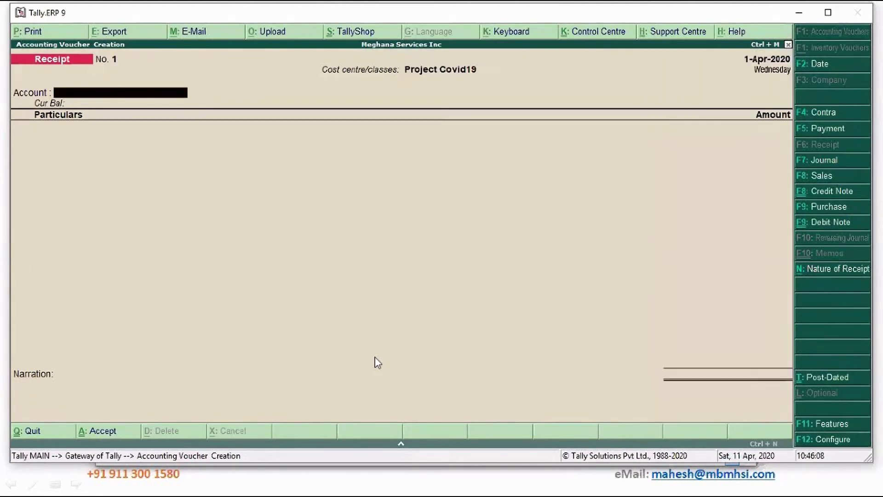
pyautogui.write('S')
pyautogui.press('Return')
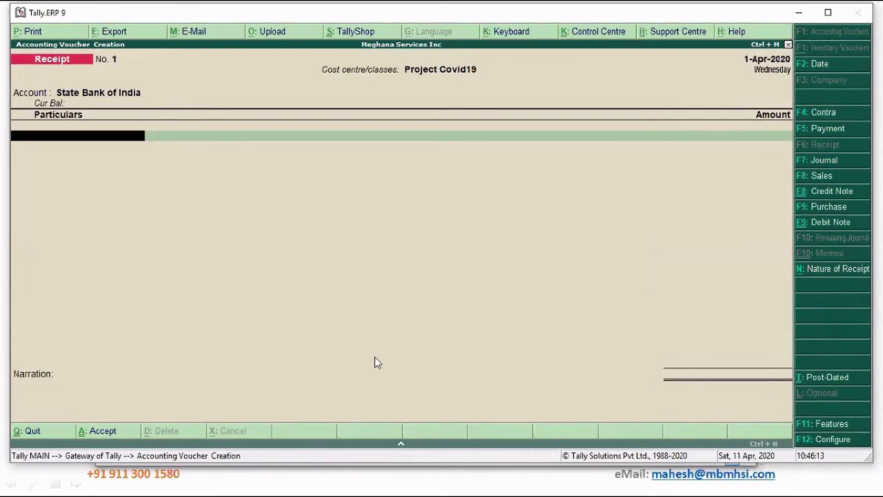
pyautogui.press('Down')
pyautogui.press('Down')
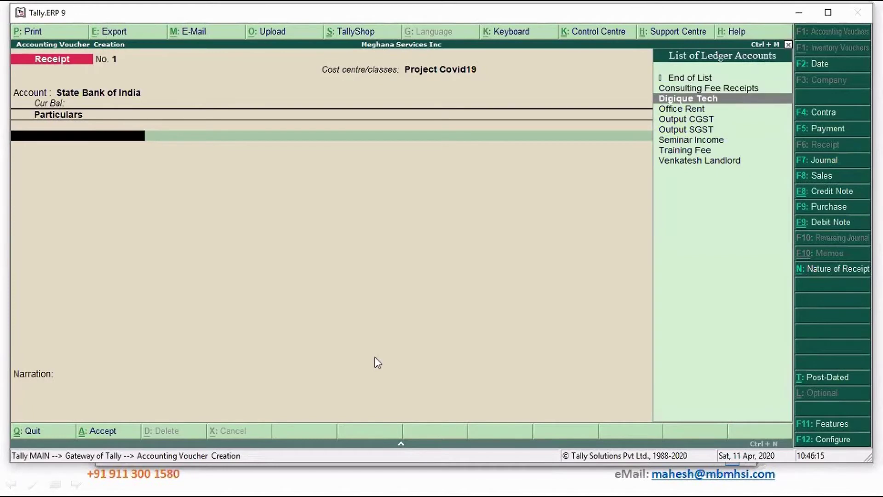
pyautogui.press('Return')
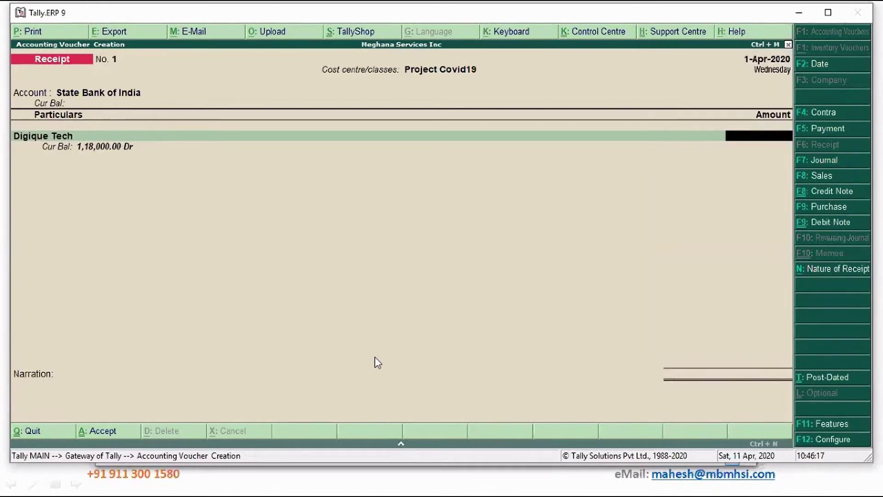
# Enter 70,000 for Digique Tech and adjust it Agst Ref against pending bill 1.
pyautogui.write('70000')
pyautogui.press('Return')
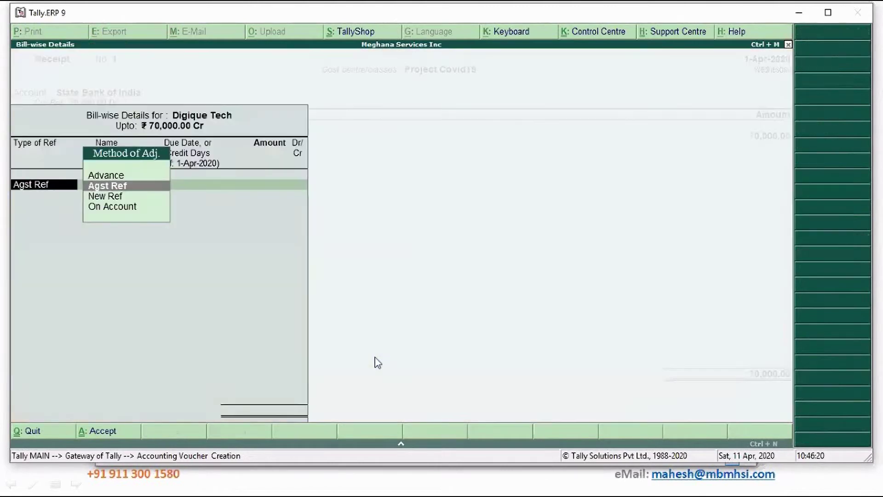
pyautogui.press('Return')
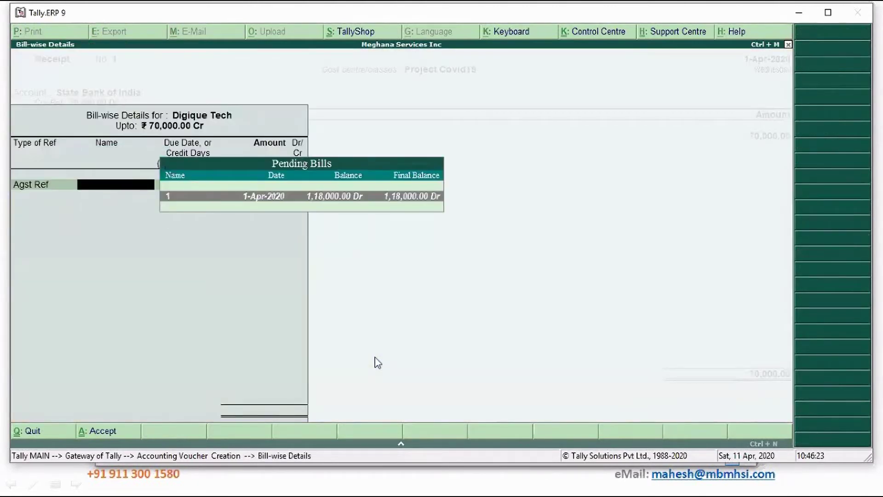
pyautogui.press('Return')
pyautogui.press('Return')
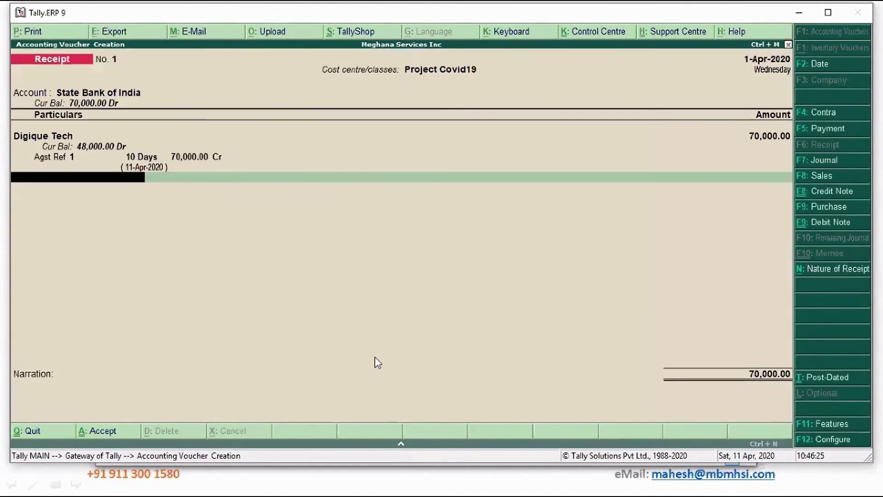
# Set the bank allocation to e-Fund Transfer with the UTR reference number.
pyautogui.press('Return')
pyautogui.press('Return')
pyautogui.write('e-Fund Transfer')
pyautogui.press('Return')
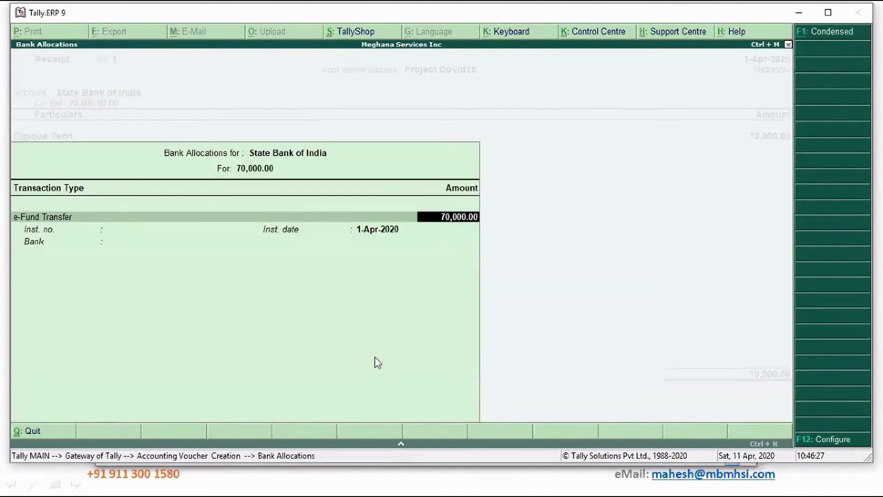
pyautogui.press('Return')
pyautogui.write('UTR')
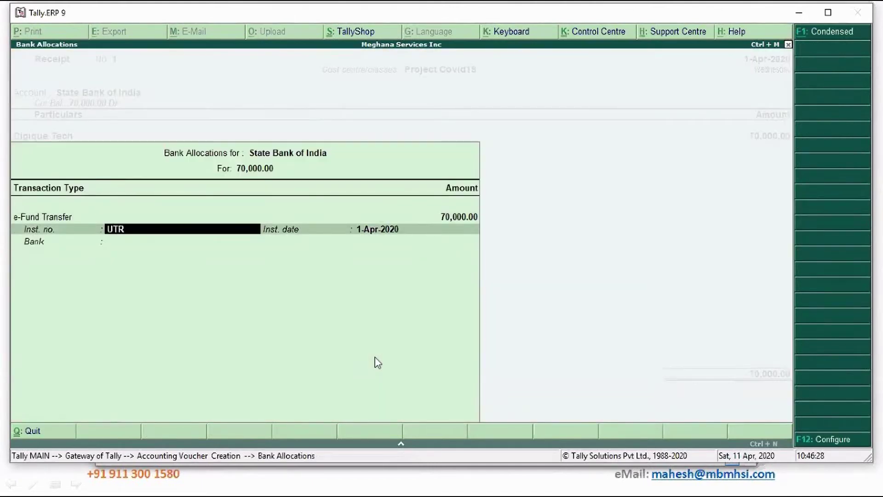
pyautogui.press('Return')
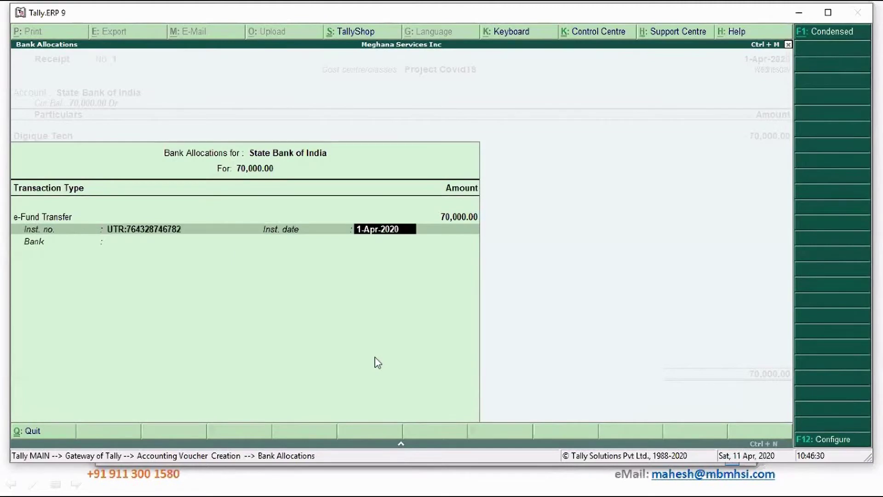
pyautogui.press('Return')
pyautogui.press('Return')
# Add the narration 'Being partial payments received' and save receipt No. 1.
pyautogui.write('Bei')
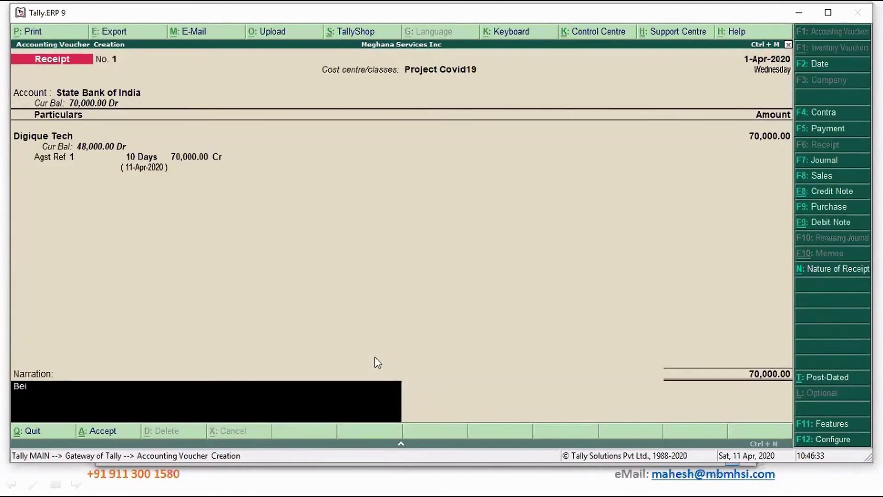
pyautogui.write('ng partial payments received')
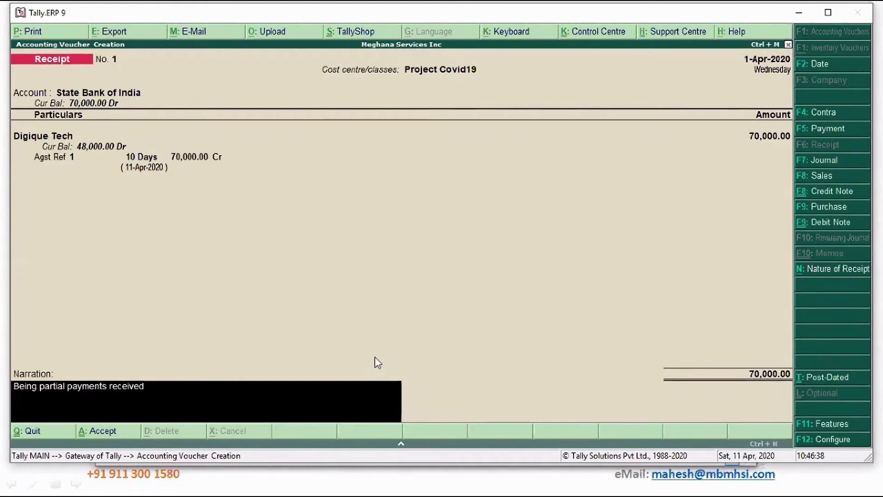
pyautogui.press('Return')
pyautogui.press('Return')
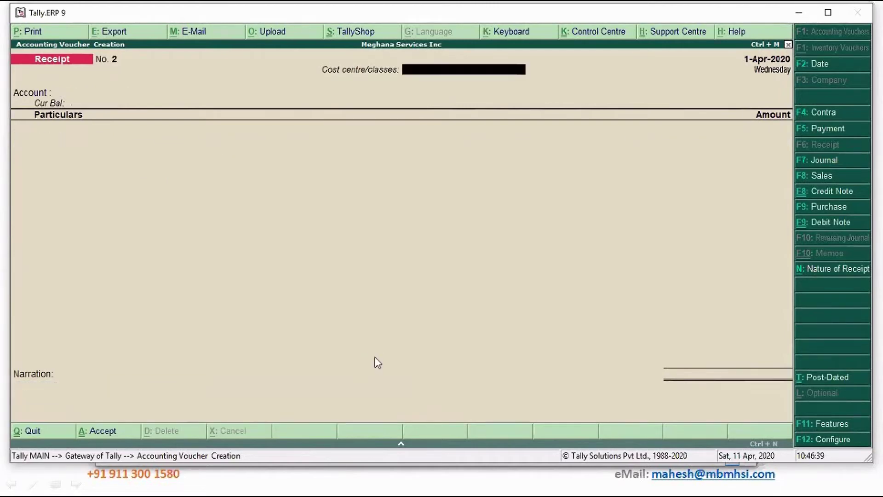
pyautogui.press('Escape')
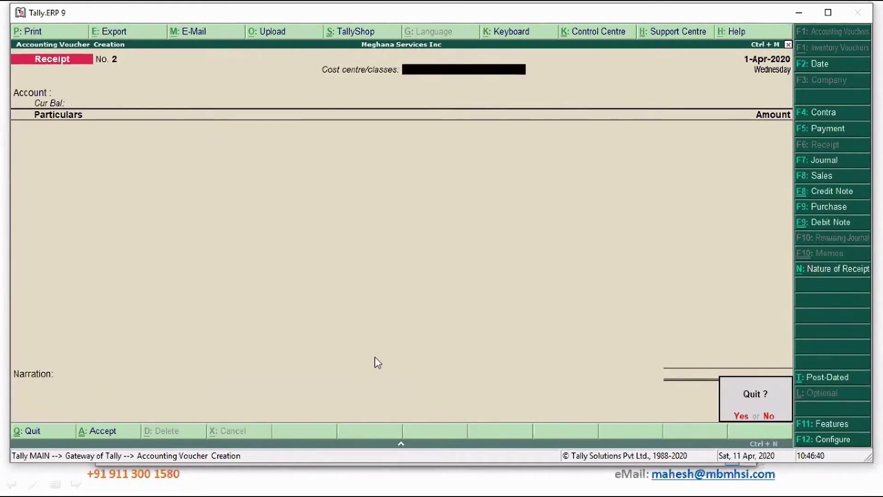
# Quit voucher entry and open Display > Statements of Accounts > Cost Centre Break-up for Project Covid19.
pyautogui.press('Return')
pyautogui.press('Down')
pyautogui.press('Down')
pyautogui.press('Down')
pyautogui.press('Down')
pyautogui.press('Down')
pyautogui.press('Down')
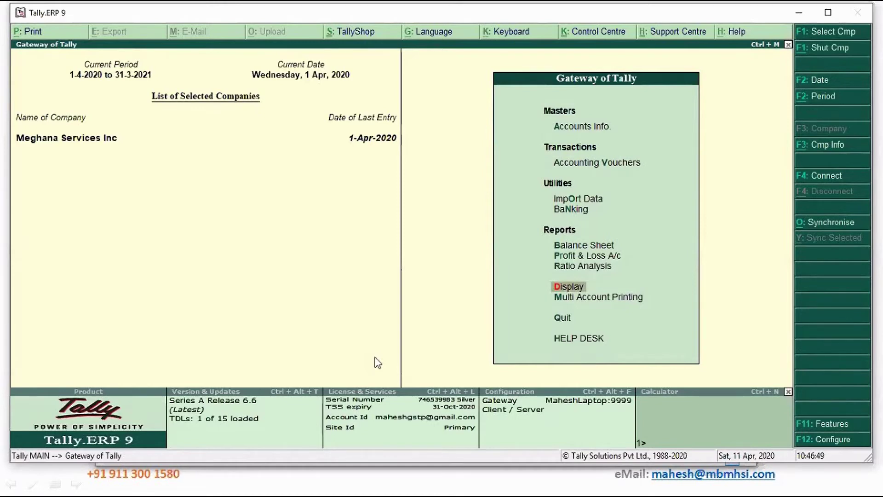
pyautogui.press('Return')
pyautogui.press('Down')
pyautogui.press('Down')
pyautogui.press('Down')
pyautogui.press('Return')
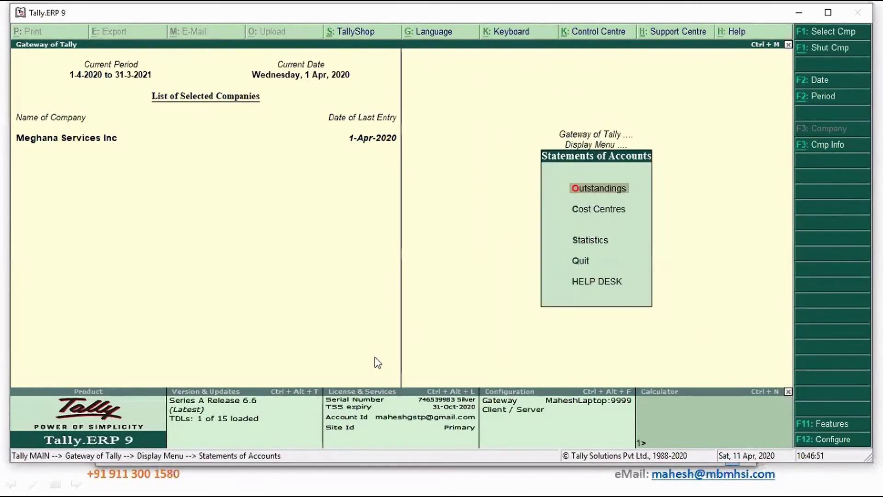
pyautogui.press('Down')
pyautogui.press('Return')
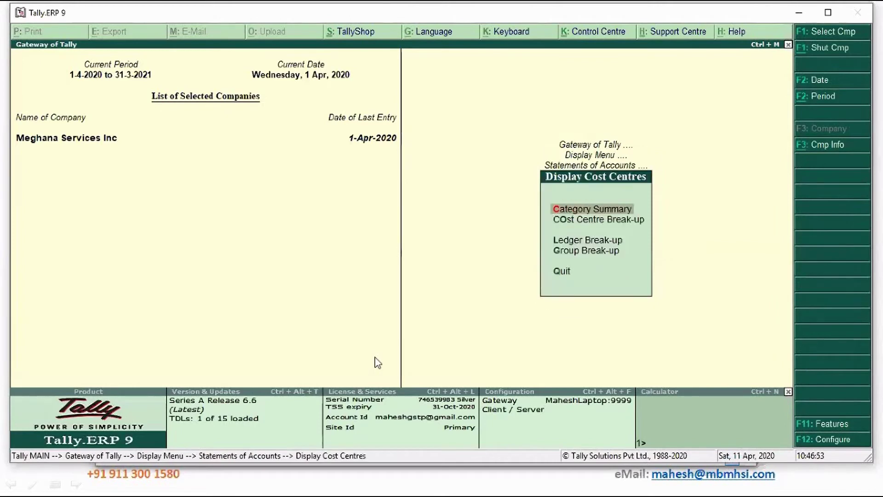
pyautogui.press('Down')
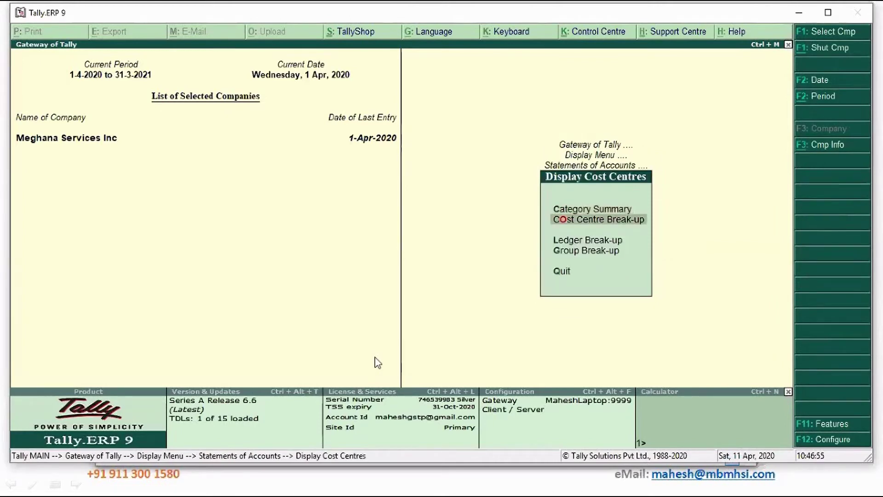
pyautogui.press('Return')
pyautogui.press('Down')
pyautogui.press('Down')
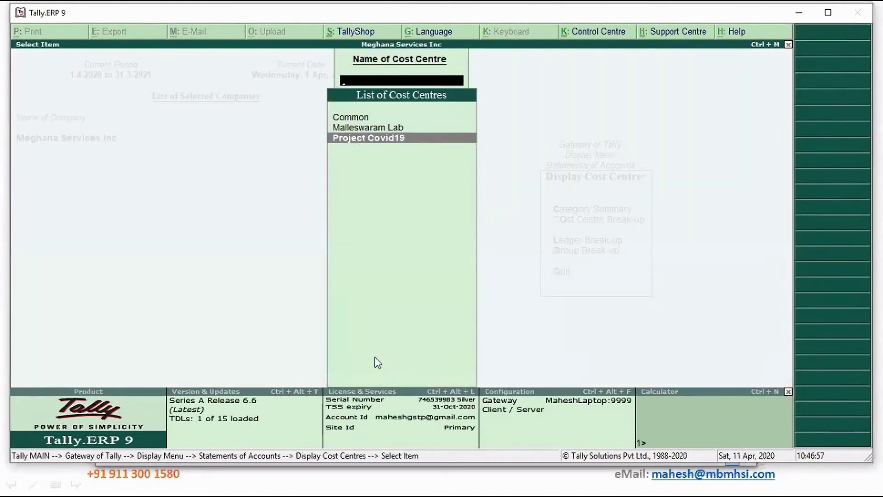
pyautogui.press('Return')
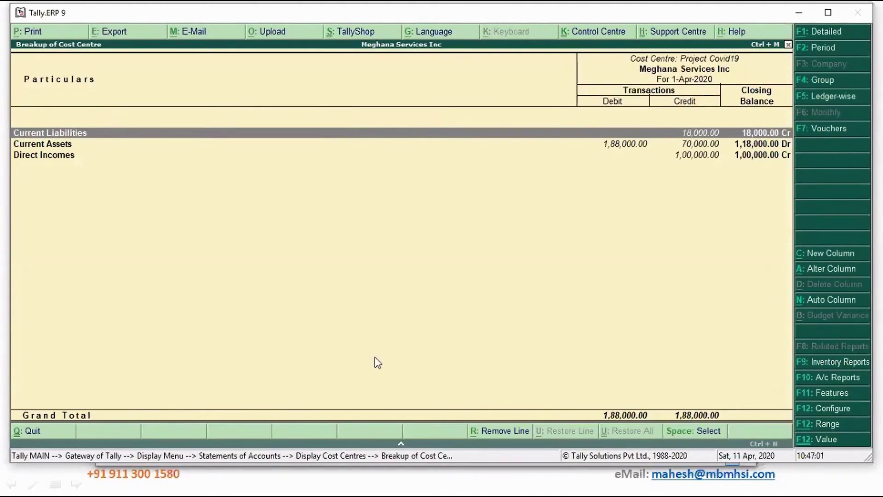
# Return to the grouped view and expand Current Liabilities, Current Assets and Bank Accounts.
pyautogui.press('F5')
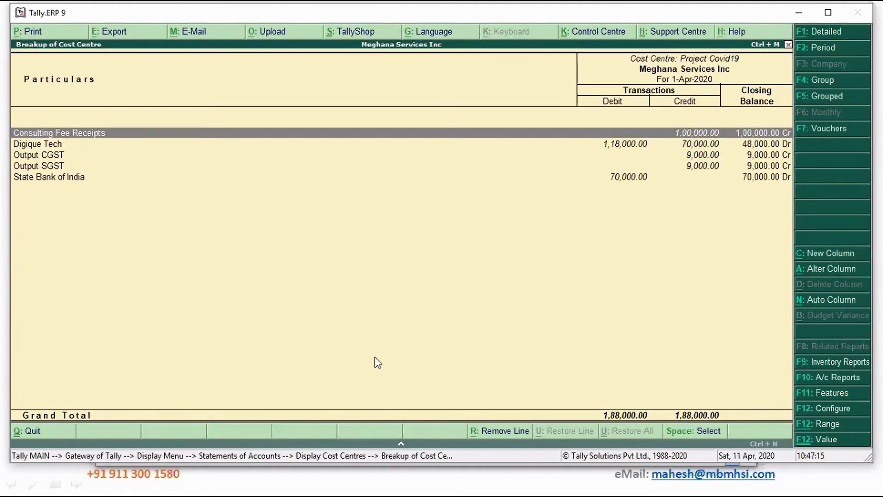
pyautogui.click(826, 100)
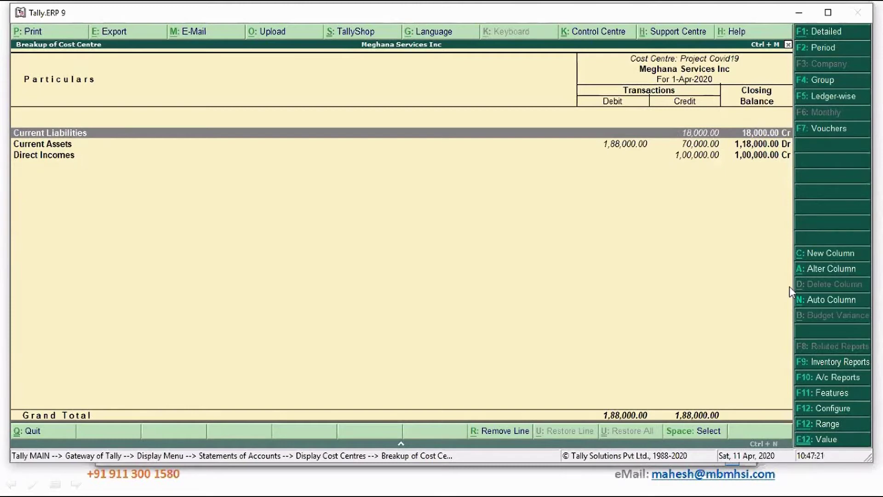
pyautogui.hotkey('shift', 'Return')
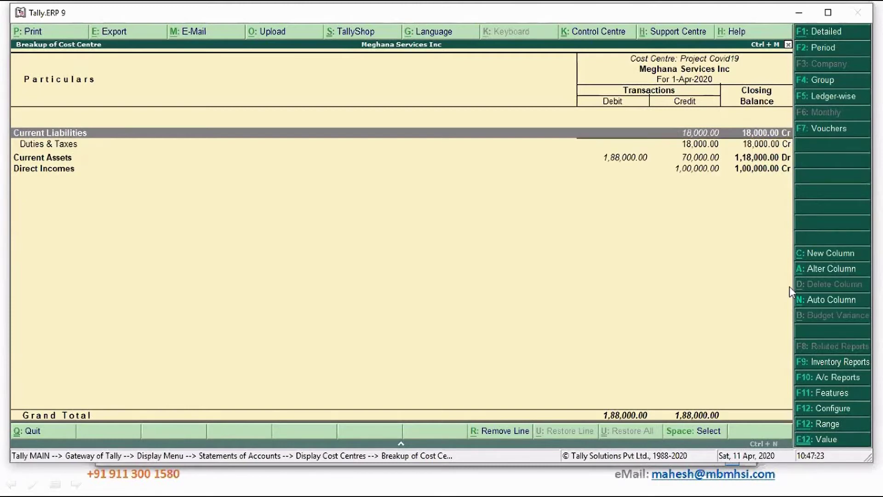
pyautogui.press('Down')
pyautogui.press('Down')
pyautogui.hotkey('shift', 'Return')
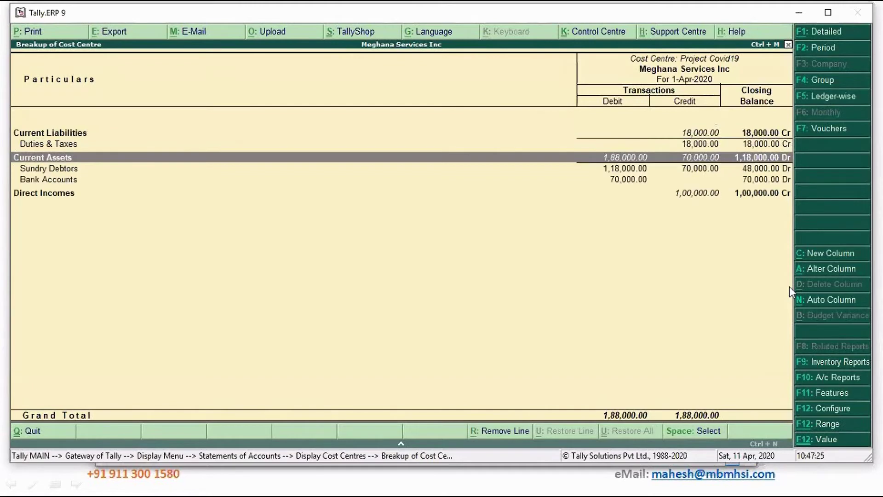
pyautogui.press('Down')
pyautogui.press('Down')
pyautogui.hotkey('shift', 'Return')
pyautogui.press('Down')
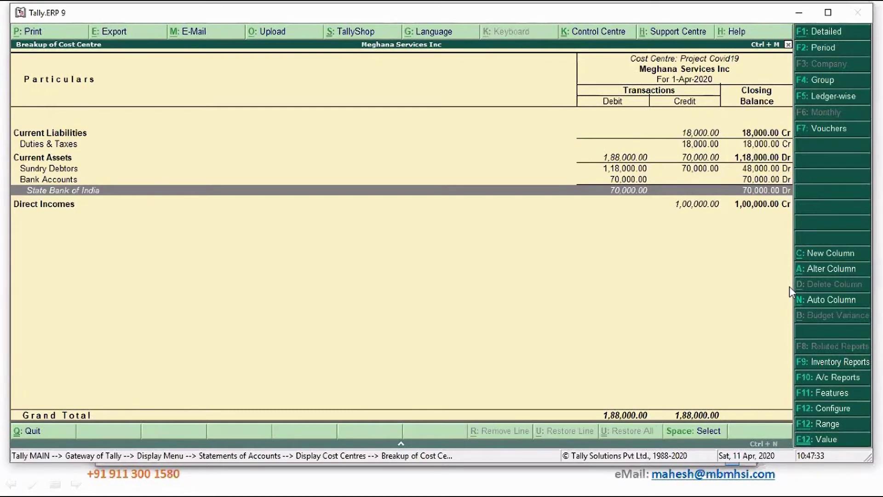
# Expand Duties & Taxes, Direct Incomes and Sundry Debtors to show Output CGST, Consulting Fee Receipts and Digique Tech.
pyautogui.press('Up')
pyautogui.press('Up')
pyautogui.hotkey('shift', 'Return')
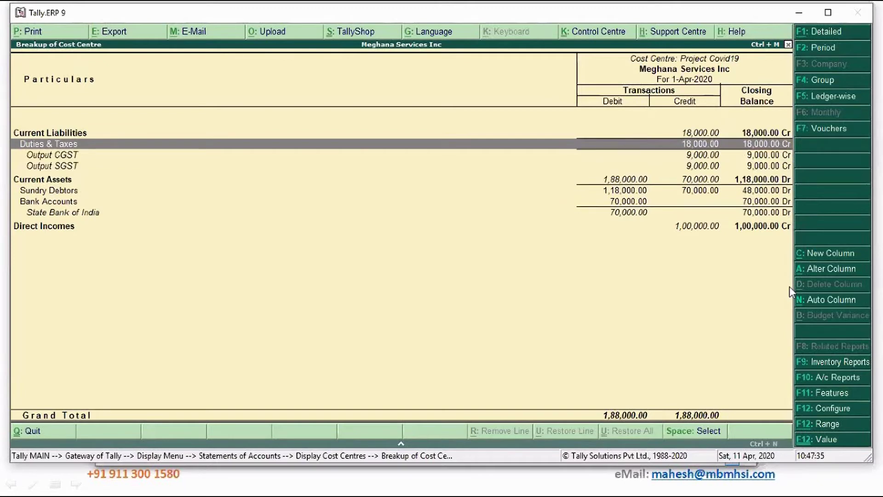
pyautogui.press('Down')
pyautogui.press('Down')
pyautogui.press('Down')
pyautogui.press('Up')
pyautogui.press('Up')
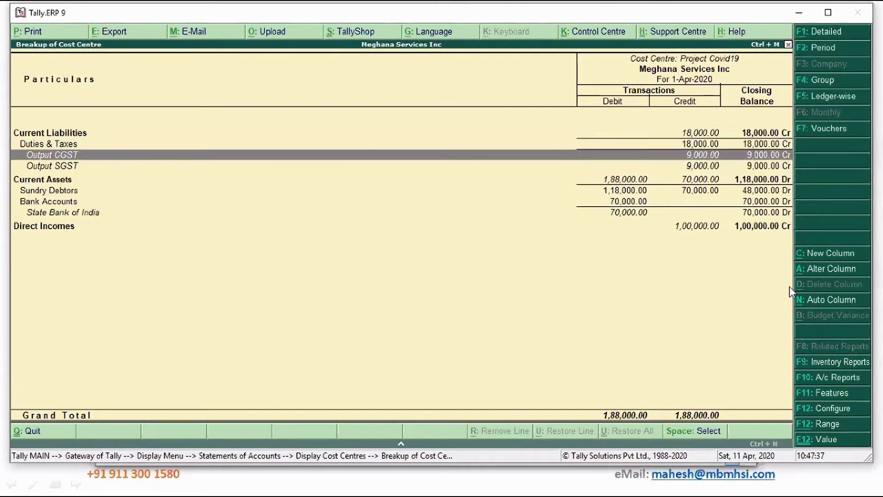
pyautogui.press('Down')
pyautogui.press('Down')
pyautogui.press('Down')
pyautogui.press('Down')
pyautogui.press('Down')
pyautogui.press('Down')
pyautogui.hotkey('shift', 'Return')
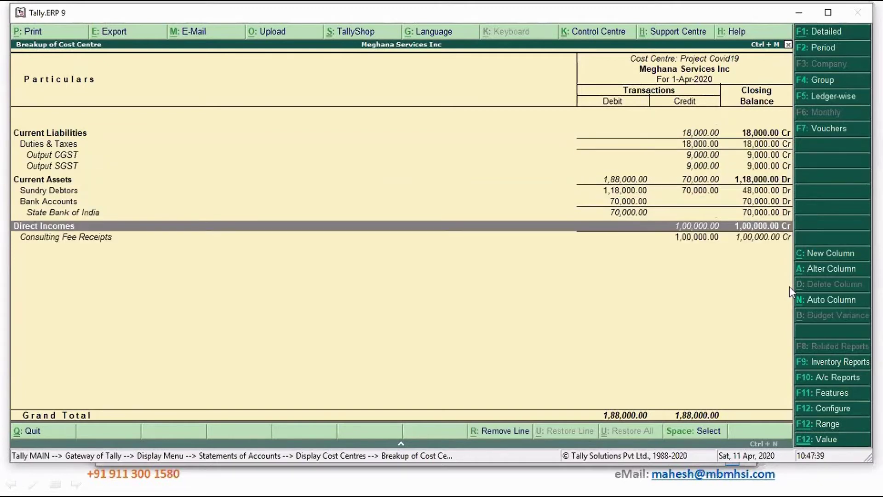
pyautogui.press('Down')
pyautogui.press('Up')
pyautogui.press('Up')
pyautogui.press('Up')
pyautogui.press('Up')
pyautogui.press('Up')
pyautogui.press('Up')
pyautogui.press('Up')
pyautogui.press('Up')
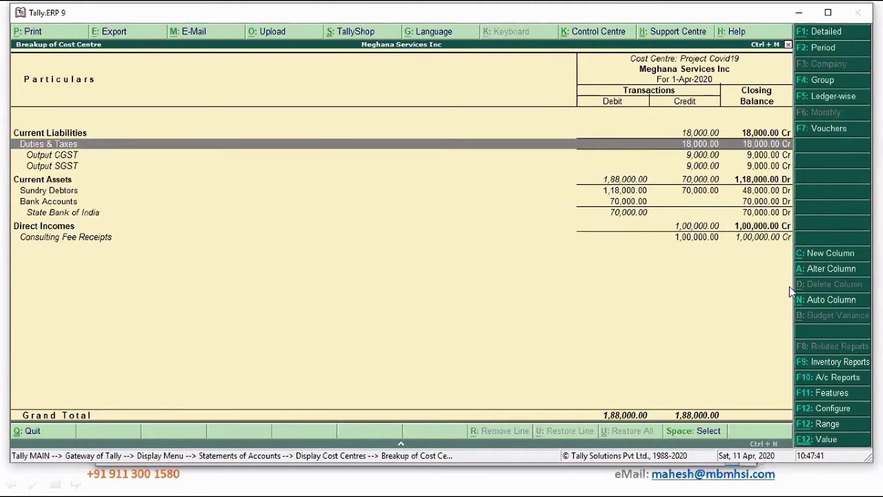
pyautogui.press('Down')
pyautogui.press('Down')
pyautogui.press('Down')
pyautogui.press('Down')
pyautogui.hotkey('shift', 'Return')
pyautogui.press('Down')
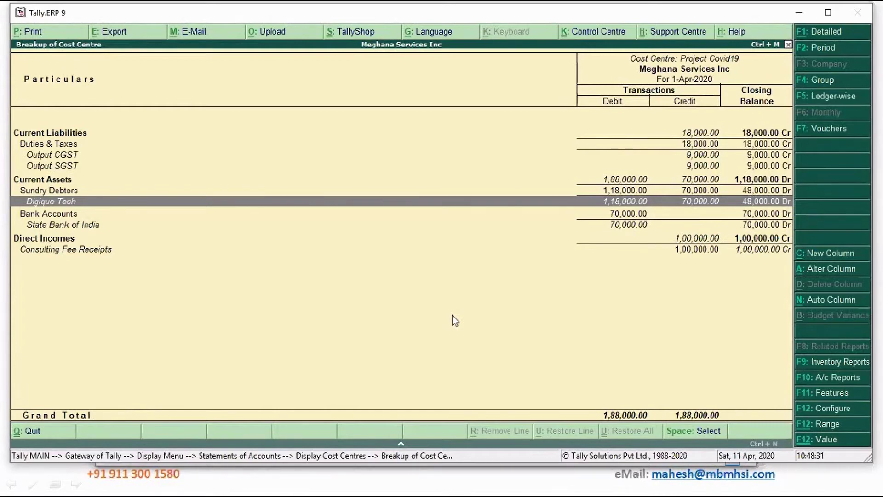
# Close the Cost Centre Break-up report and open a blank Journal voucher No. 1 dated 1-Apr-2020.
pyautogui.press('Escape')
pyautogui.press('Escape')
pyautogui.press('Escape')
pyautogui.press('Escape')
pyautogui.press('Escape')
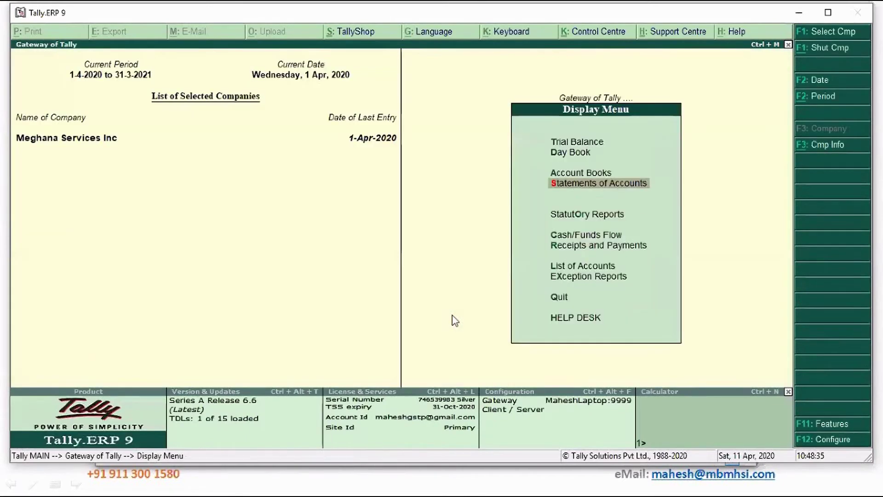
pyautogui.press('v')
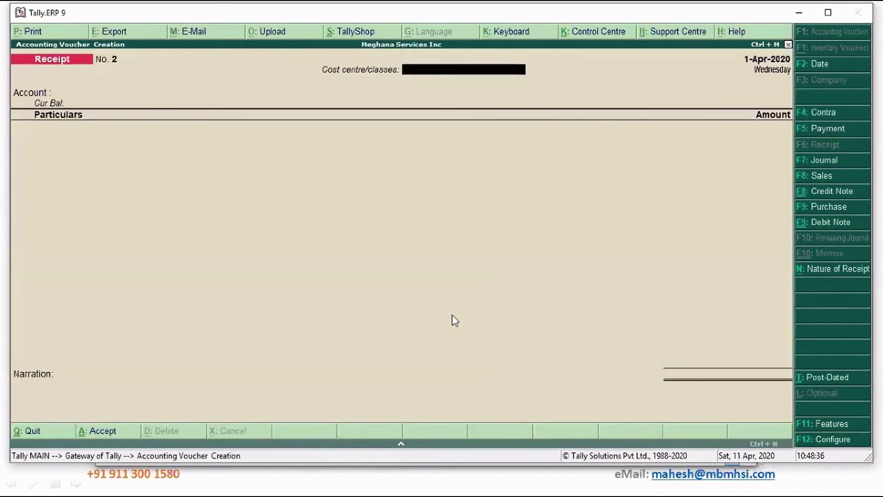
pyautogui.click(841, 160)
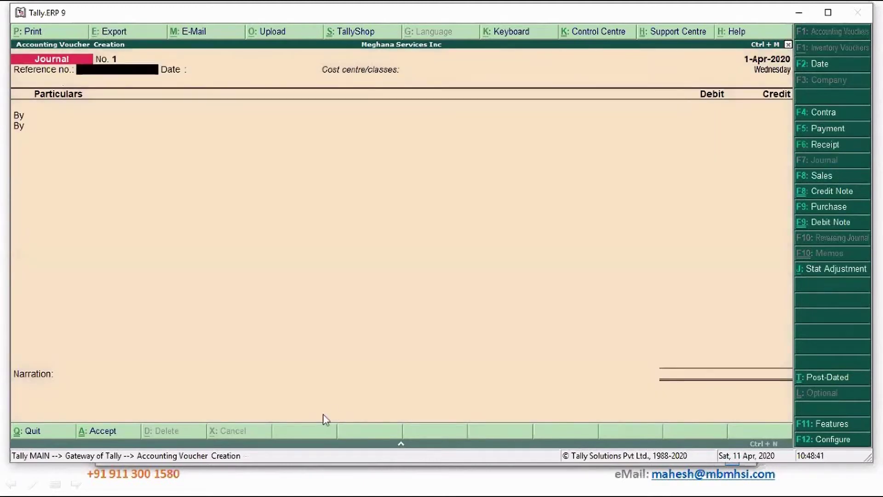
# Give the journal reference 33434, keep date 1-Apr-2020, and choose cost centre class Project Covid19.
pyautogui.write('33434')
pyautogui.press('Return')
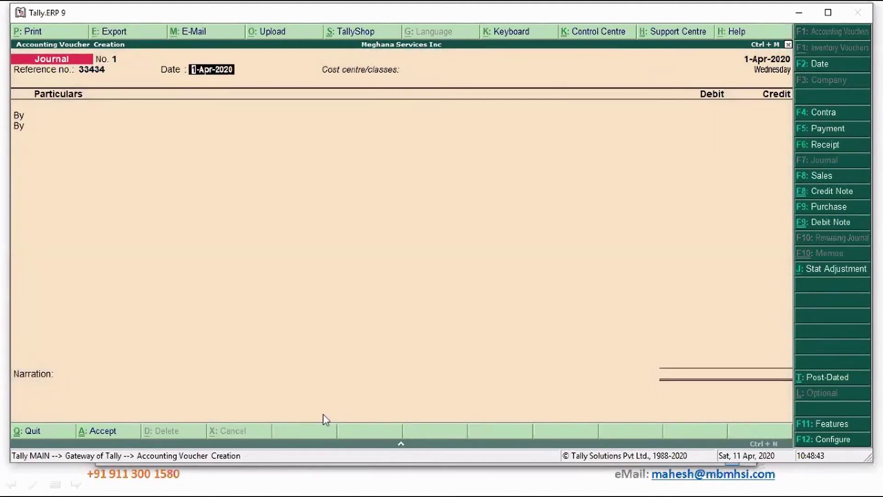
pyautogui.press('Return')
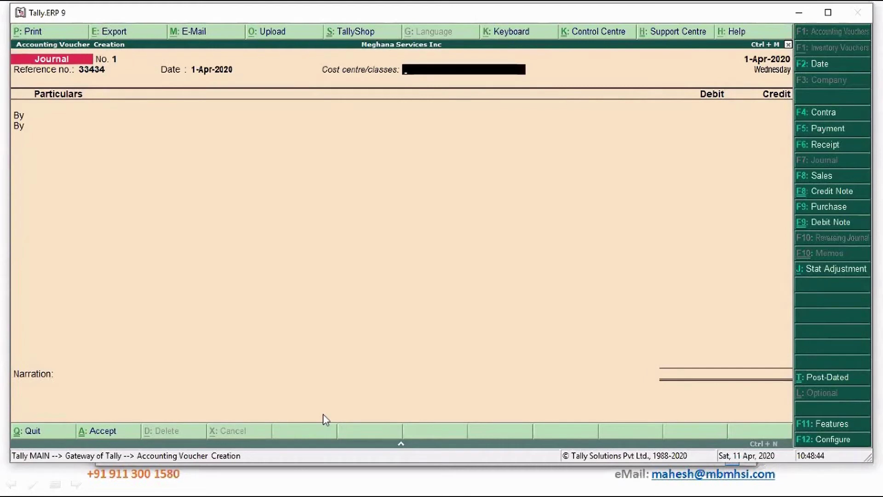
pyautogui.write('C')
pyautogui.press('Down')
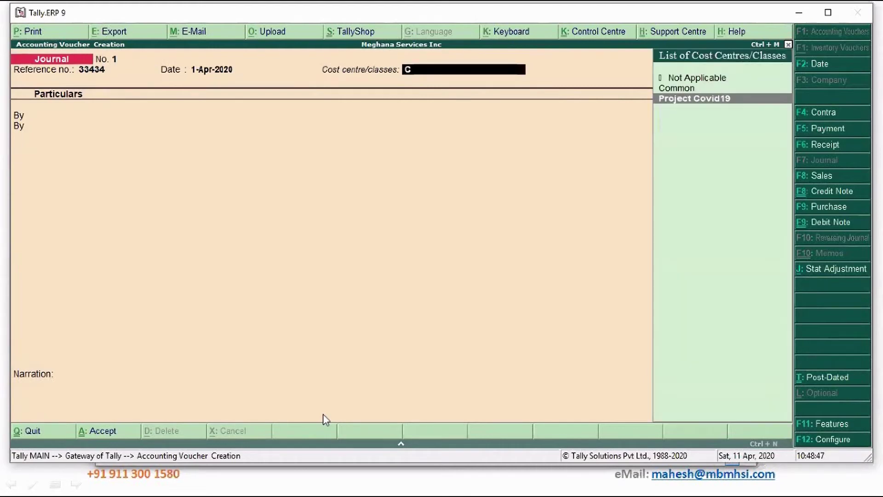
pyautogui.press('Return')
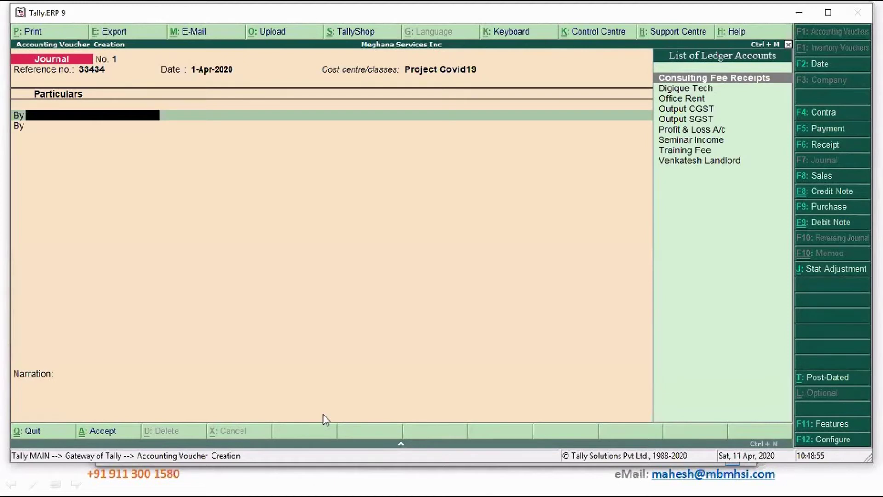
pyautogui.hotkey('alt', 'c')
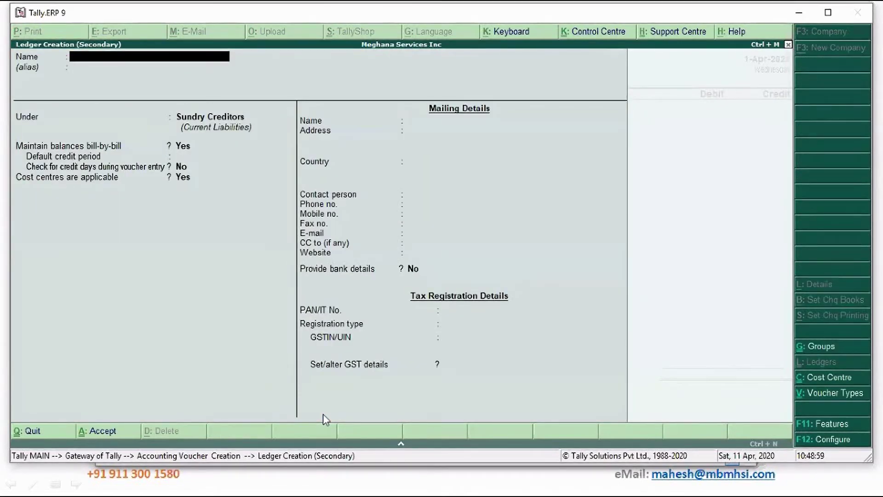
# Create the ledger 'Traveling Expenses' under Indirect Expenses with GST set to Not Applicable.
pyautogui.write('Traveling Expenses')
pyautogui.press('Return')
pyautogui.press('Return')
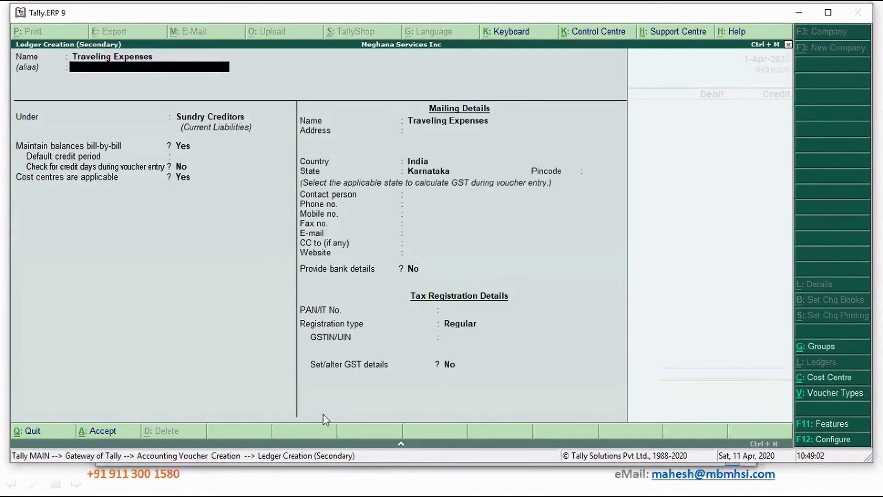
pyautogui.write('Ex')
pyautogui.press('Down')
pyautogui.press('Down')
pyautogui.press('Down')
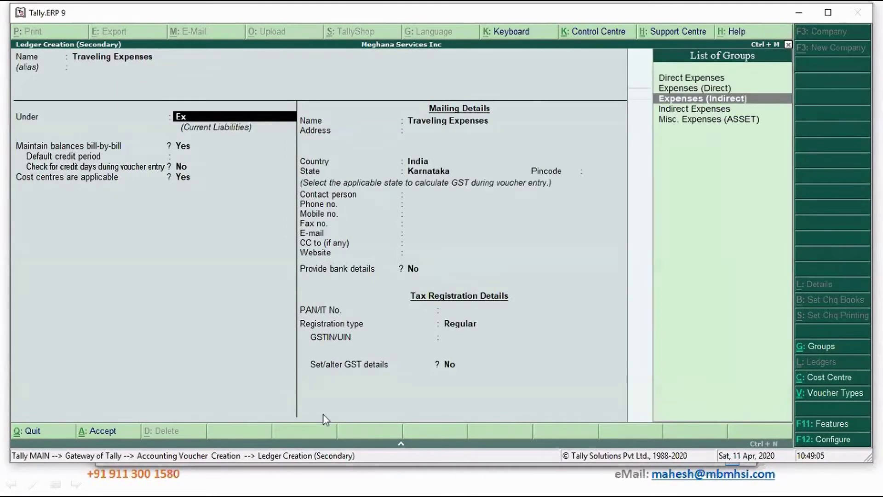
pyautogui.press('Return')
pyautogui.press('Return')
pyautogui.press('Return')
pyautogui.press('Return')
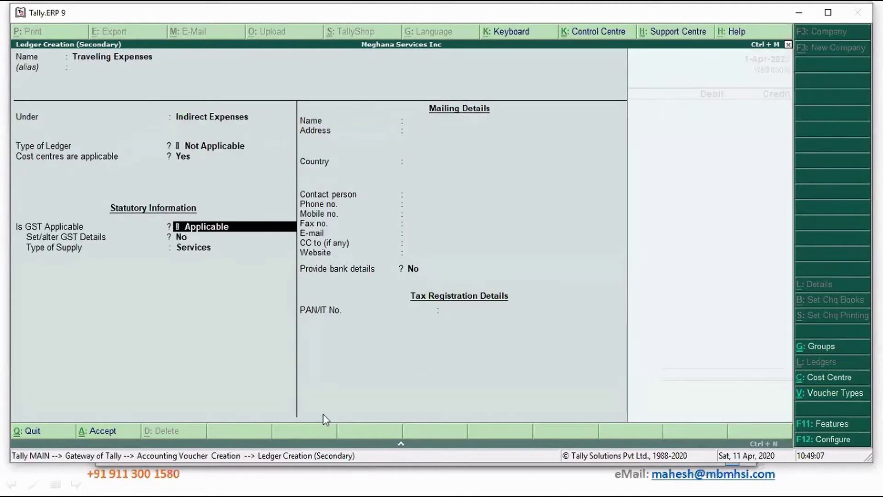
pyautogui.press('BackSpace')
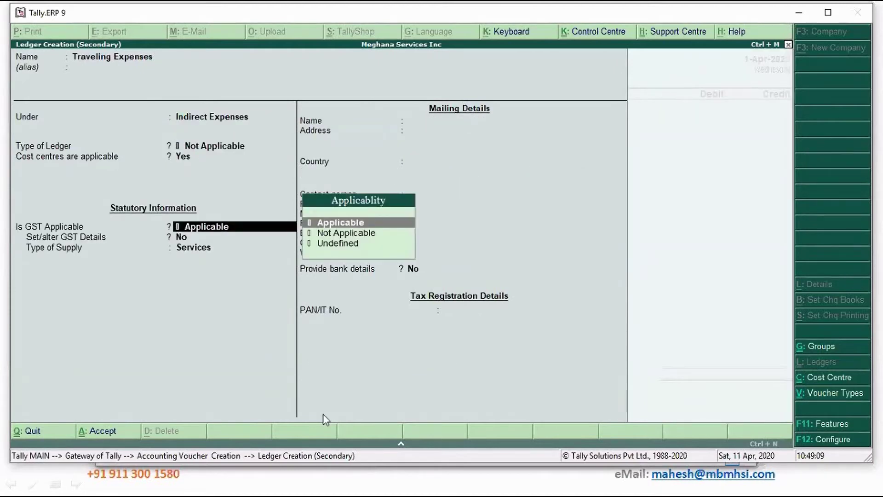
pyautogui.press('Down')
pyautogui.press('Return')
pyautogui.press('Return')
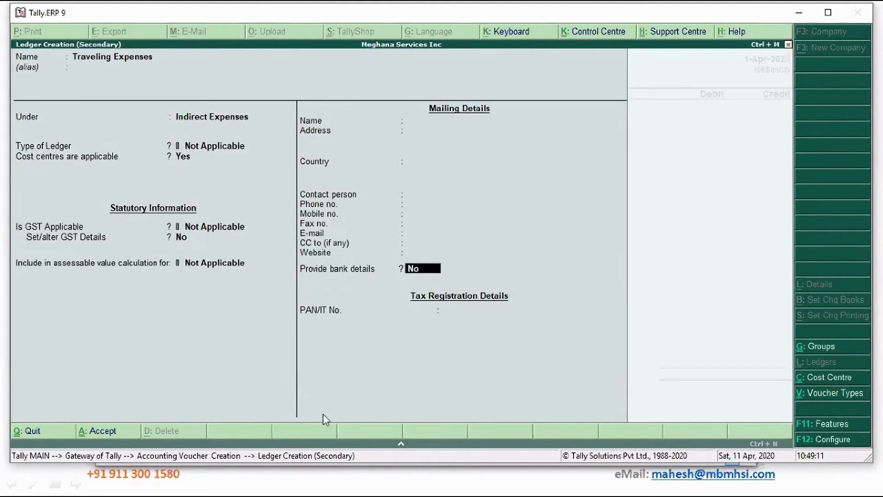
pyautogui.press('Return')
pyautogui.press('Return')
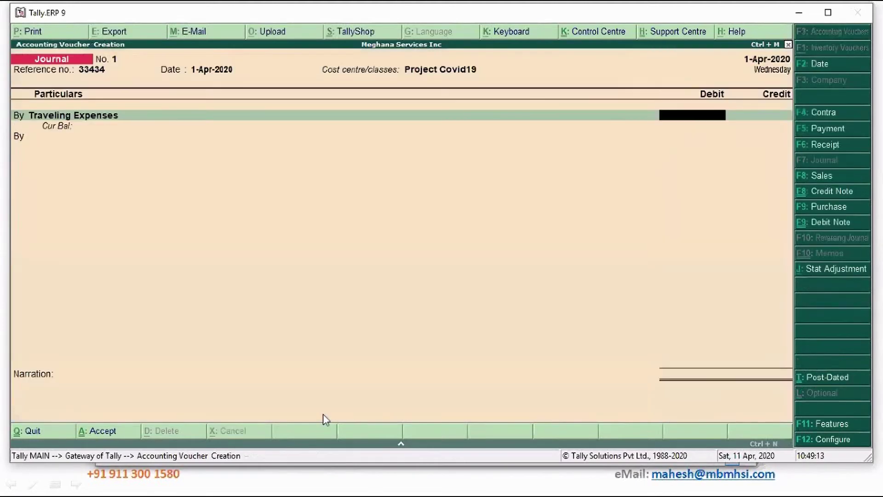
# Debit Traveling Expenses with 15,000 on the journal's first line.
pyautogui.write('15,')
pyautogui.write('000')
pyautogui.press('Return')
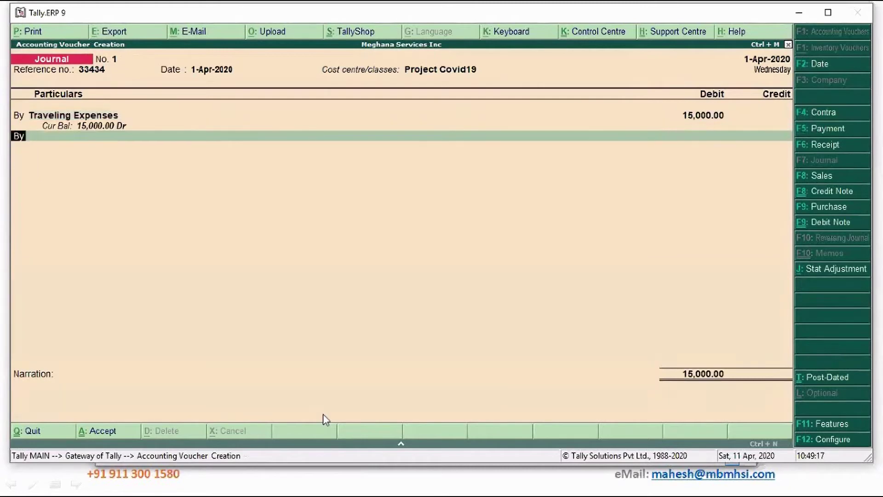
pyautogui.press('Return')
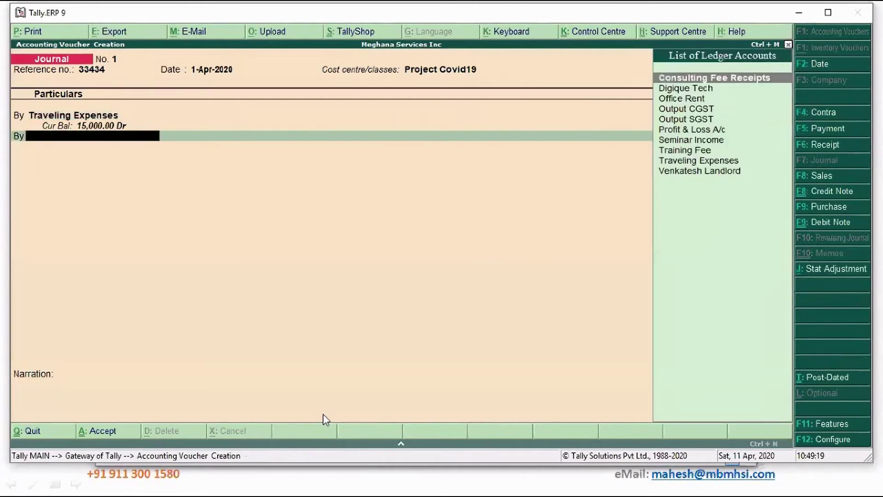
pyautogui.hotkey('alt', 'c')
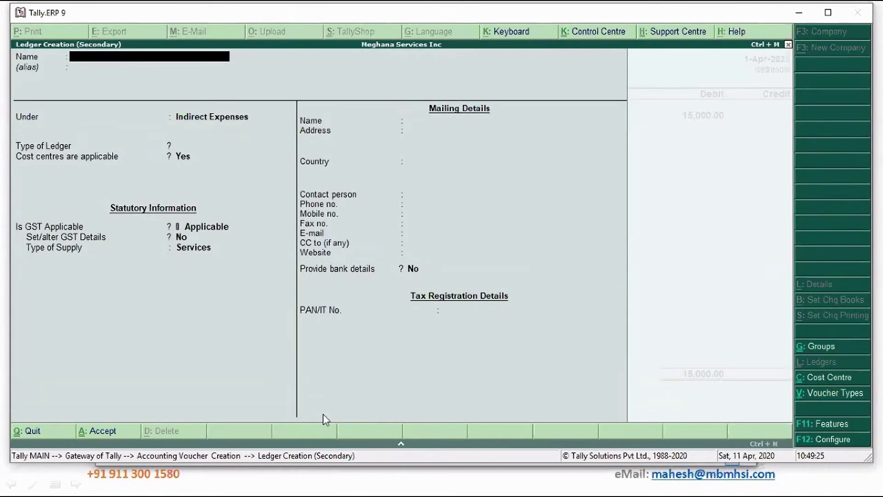
# Create the ledger 'Sita Travel Agency' under Sundry Creditors with default bill-by-bill settings.
pyautogui.write('Sita Travel Agency')
pyautogui.press('Return')
pyautogui.press('Return')
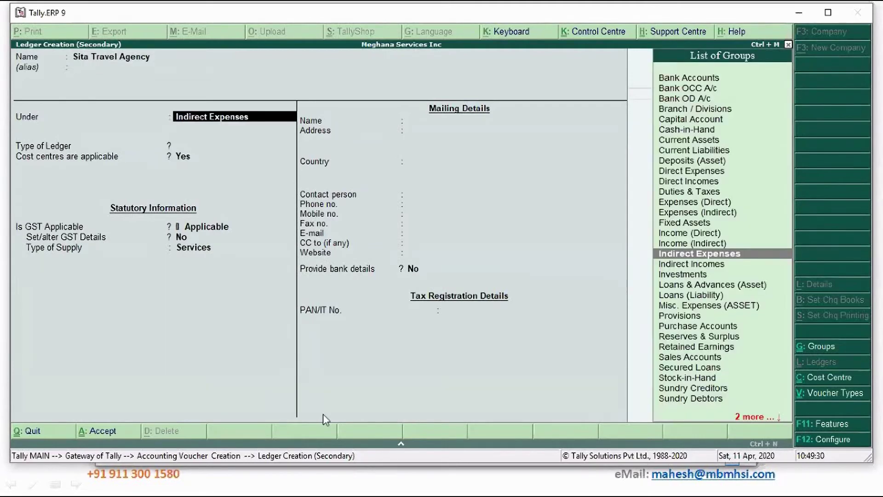
pyautogui.write('Sun')
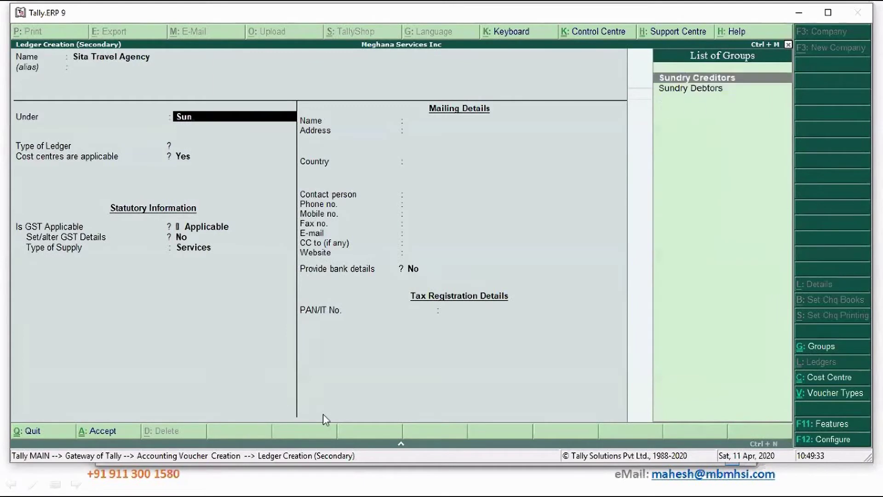
pyautogui.press('Return')
pyautogui.press('Return')
pyautogui.press('Return')
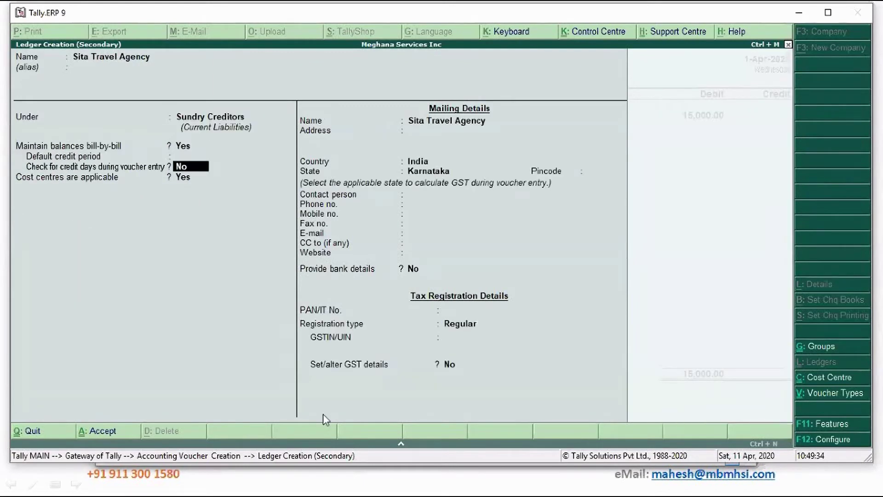
pyautogui.press('Return')
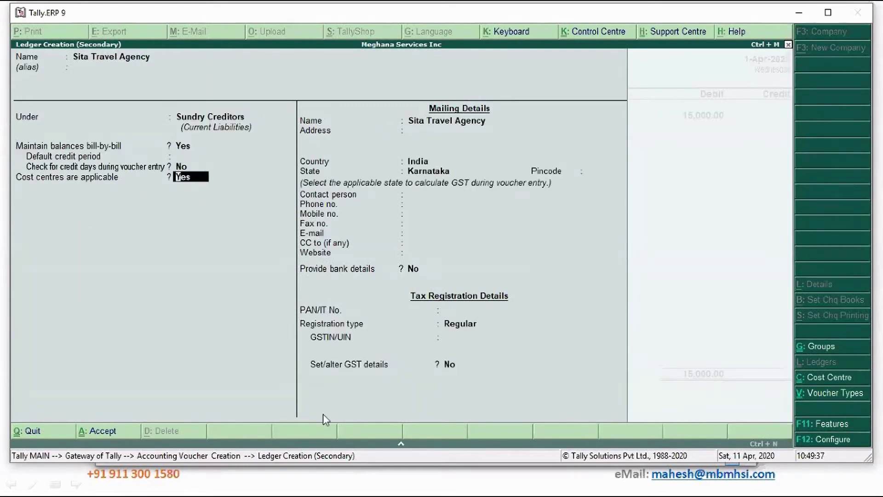
pyautogui.press('Return')
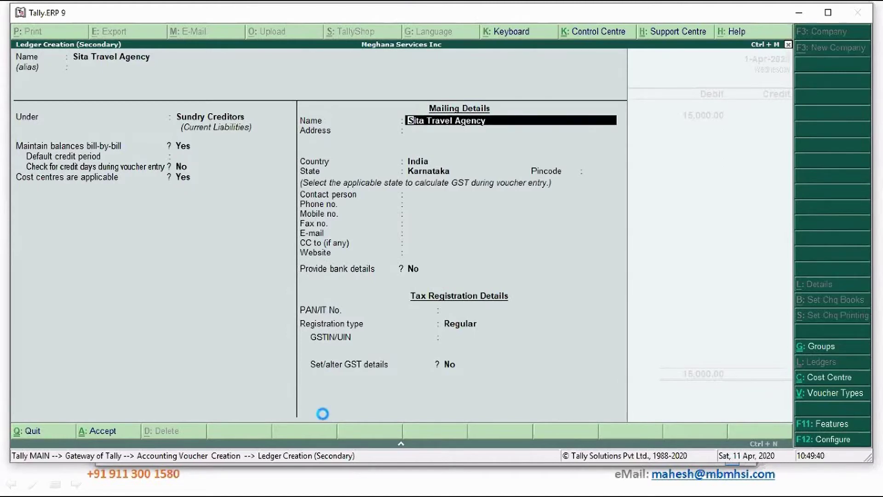
pyautogui.hotkey('ctrl', 'a')
pyautogui.press('BackSpace')
pyautogui.press('BackSpace')
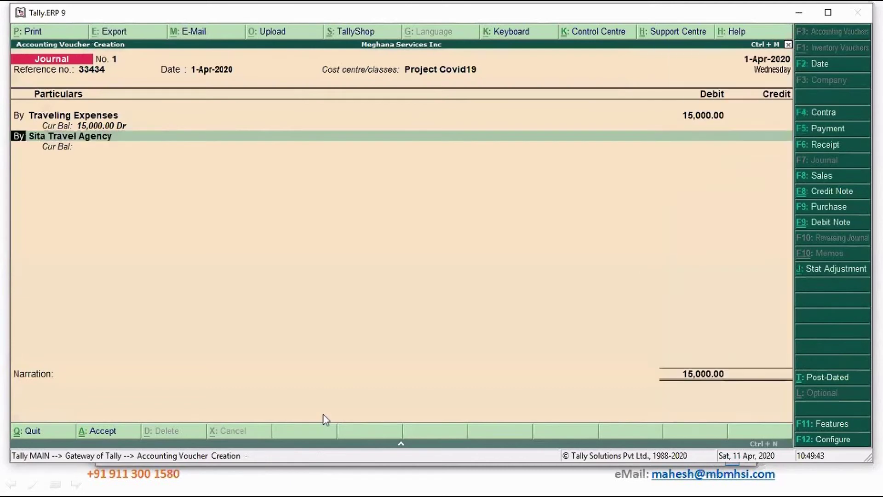
# Make the Sita Travel Agency line a 15,000 credit.
pyautogui.write('to')
pyautogui.press('Return')
pyautogui.press('Return')
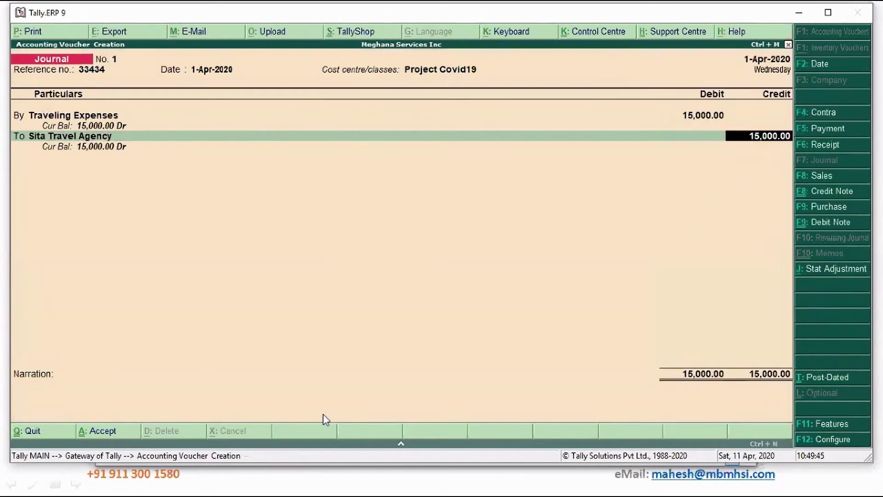
# Record the bill as New Ref 33434 due in 10 days, narrate 'Being travel booking made.' and save.
pyautogui.press('Return')
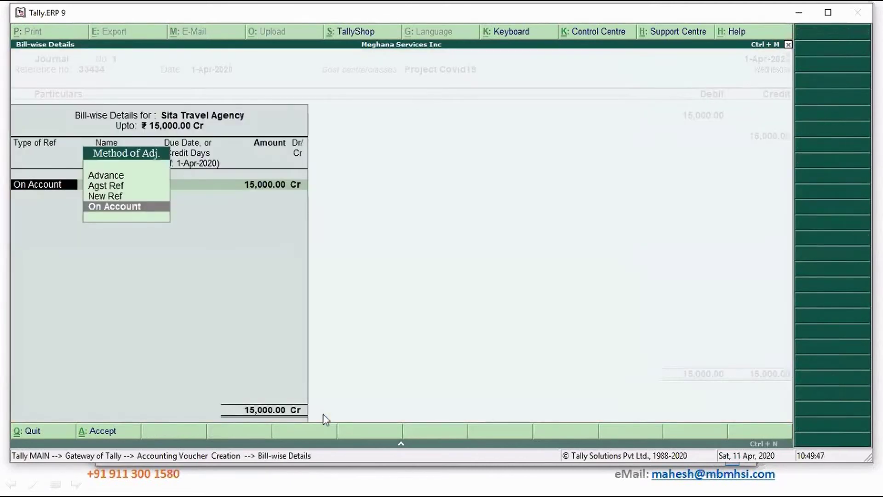
pyautogui.press('Up')
pyautogui.press('Return')
pyautogui.press('Return')
pyautogui.write('10')
pyautogui.press('Return')
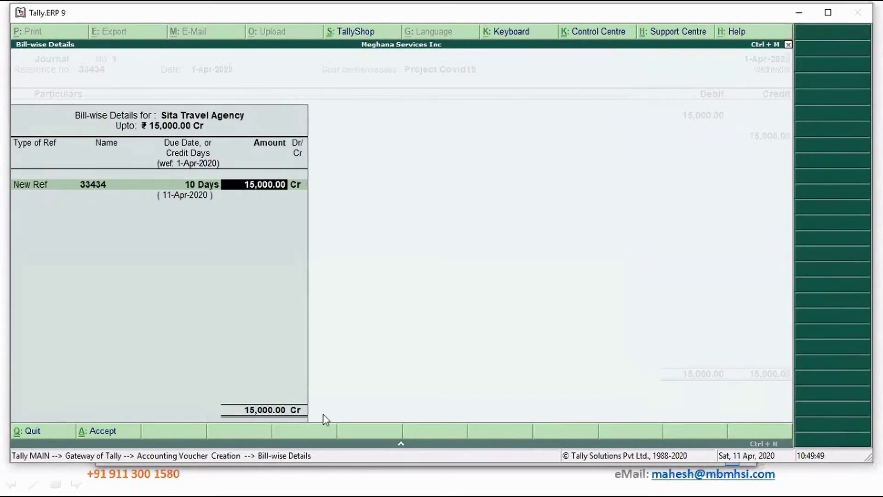
pyautogui.press('Return')
pyautogui.press('Return')
pyautogui.write('Being')
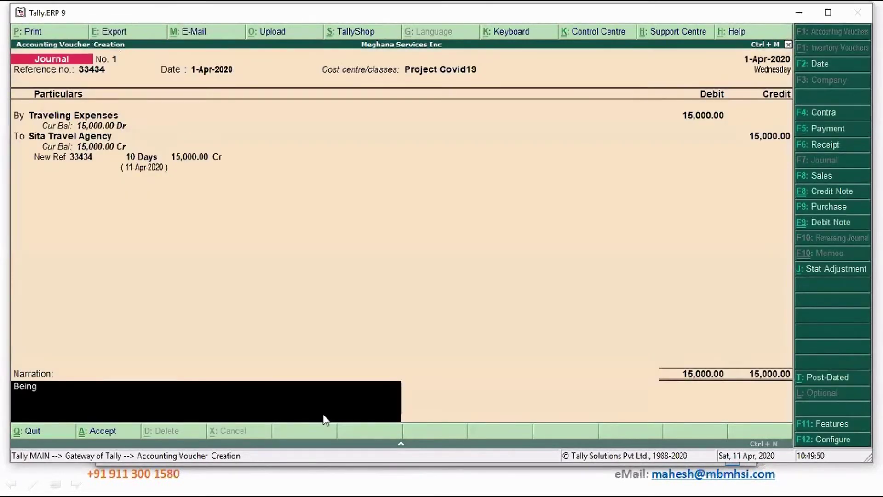
pyautogui.write(' travel booking made.')
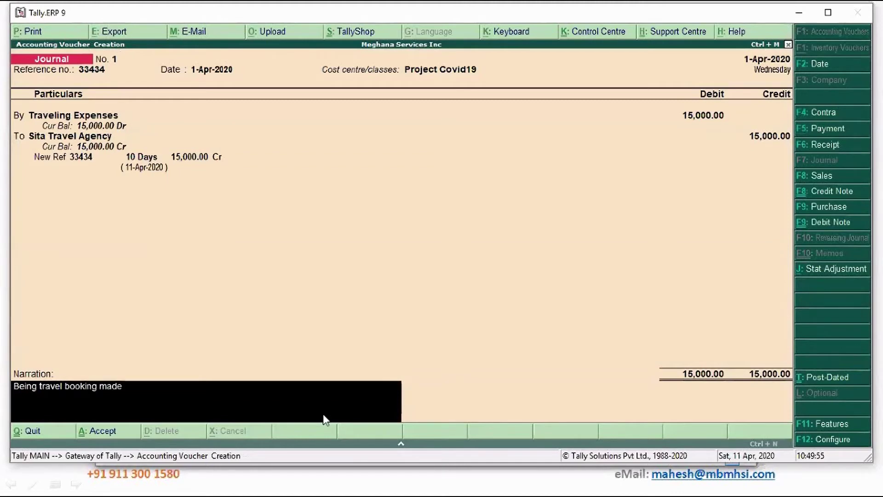
pyautogui.press('Return')
pyautogui.press('Return')
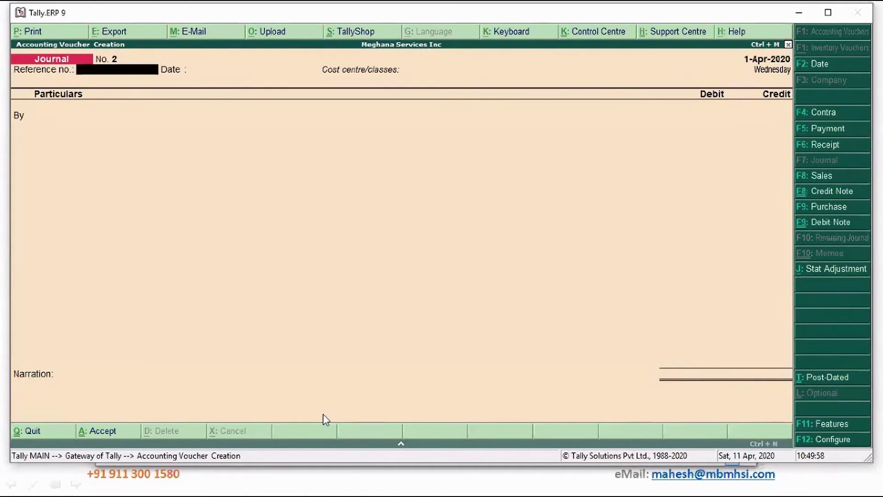
# Date Journal No. 2 to 5-Apr-2020 and leave the cost centre class Not Applicable.
pyautogui.press('F2')
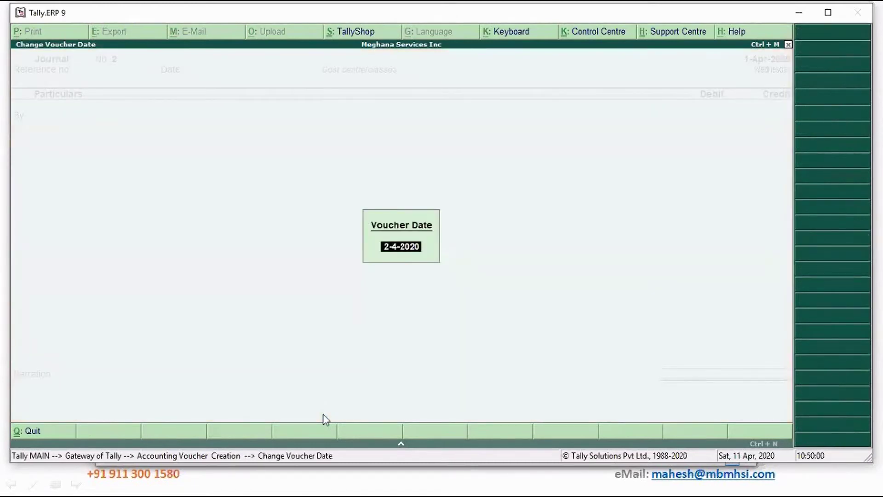
pyautogui.write('5')
pyautogui.press('Return')
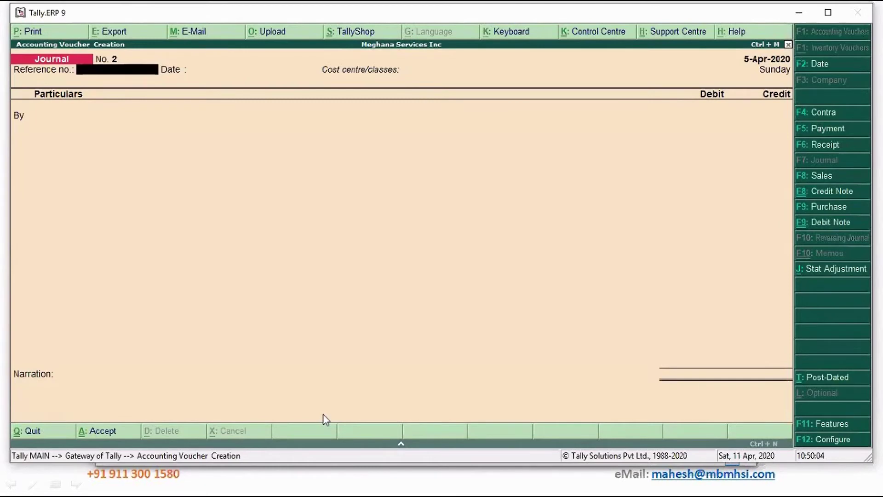
pyautogui.press('Return')
pyautogui.press('Return')
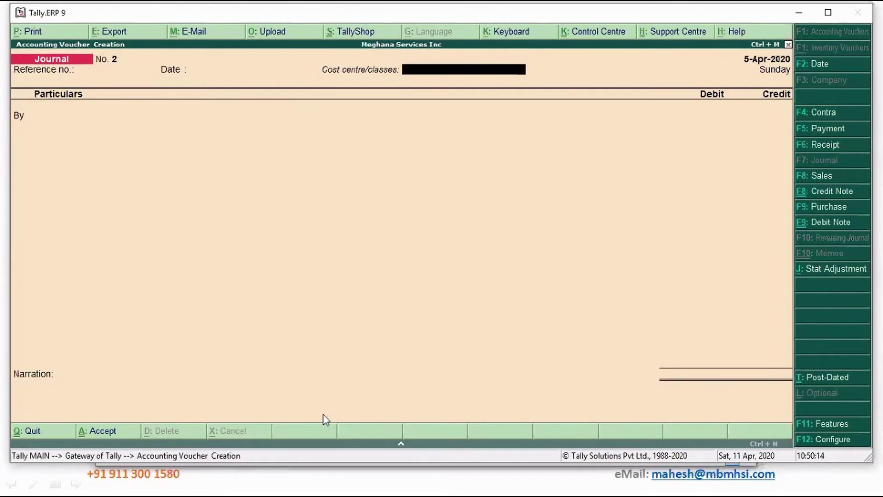
pyautogui.press('Return')
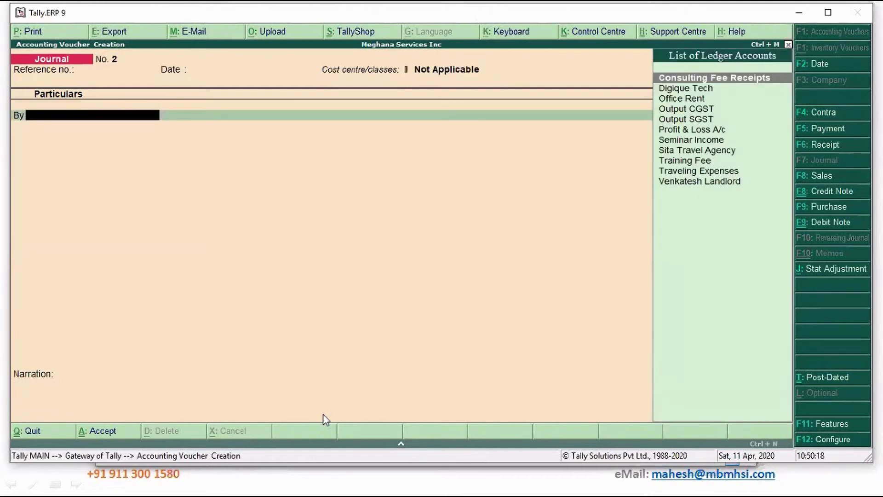
# Debit Office Rent with 10,000.
pyautogui.press('Down')
pyautogui.press('Down')
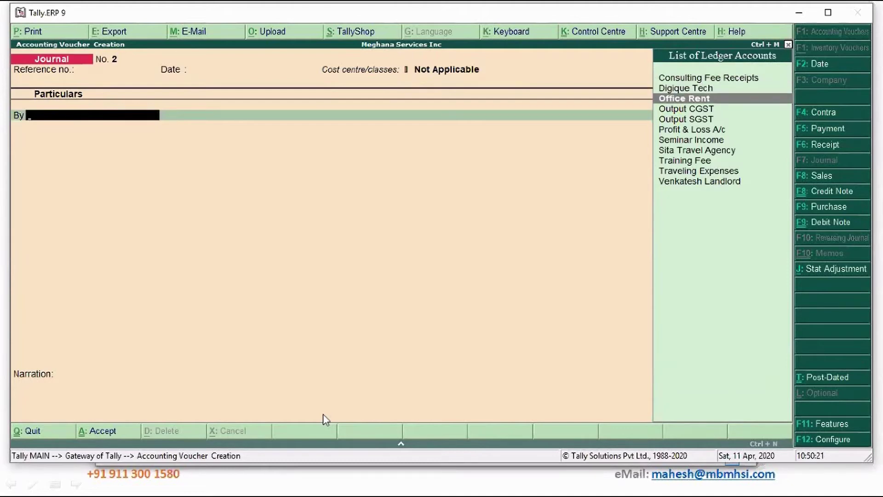
pyautogui.press('Return')
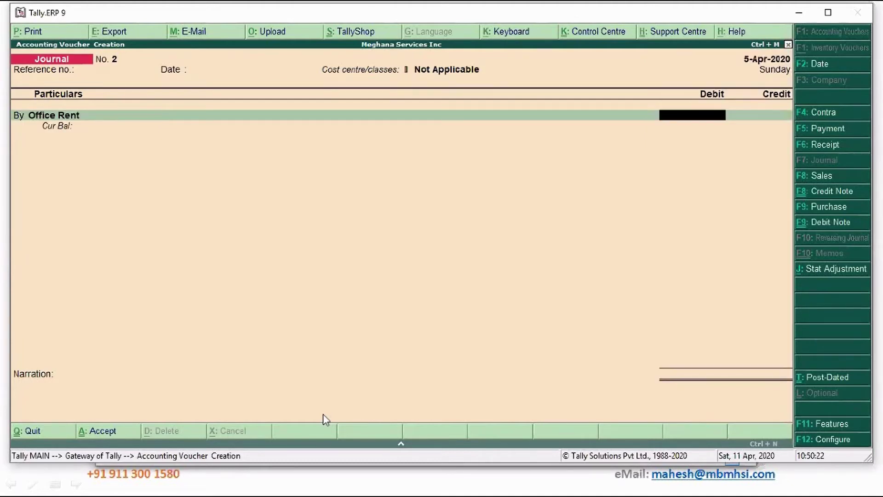
pyautogui.write('10,000')
pyautogui.press('Return')
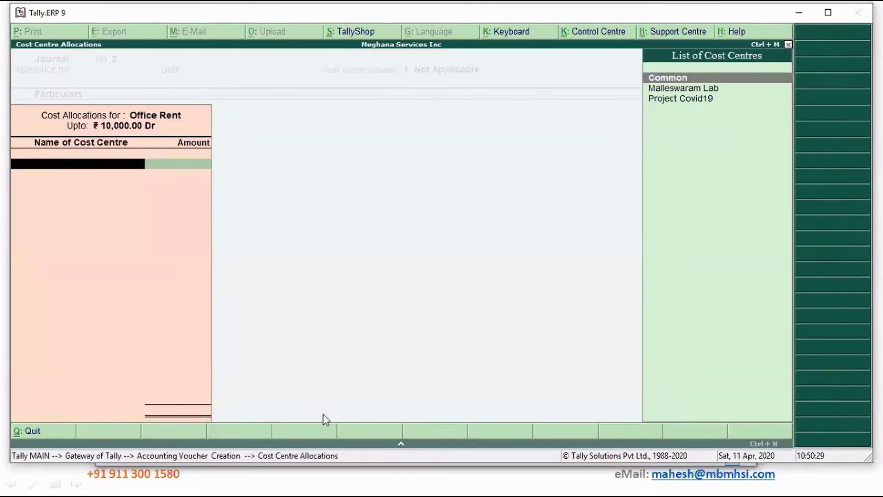
# Quit the Office Rent cost centre allocation without splitting it and exit the journal voucher.
pyautogui.press('Down')
pyautogui.press('Down')
pyautogui.press('Up')
pyautogui.press('Up')
pyautogui.press('Escape')
pyautogui.press('y')
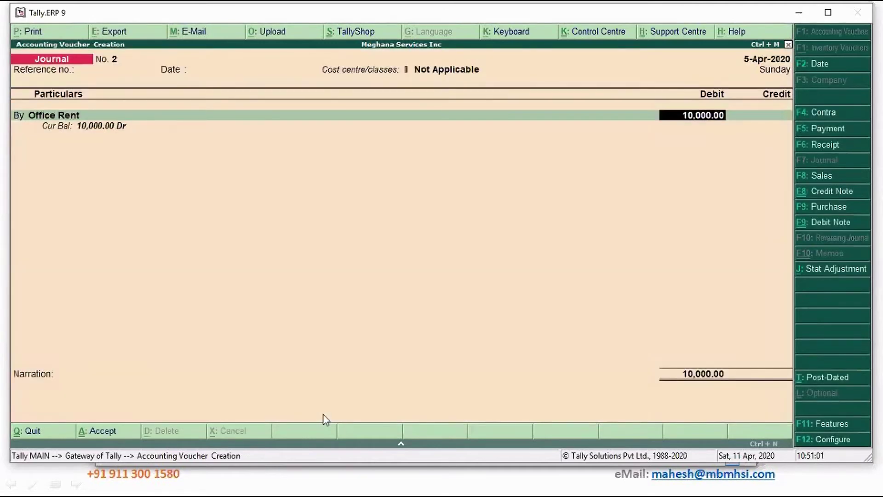
pyautogui.press('Escape')
# In F11 Accounting Features, enable Use pre-defined cost centre allocations.
pyautogui.press('y')
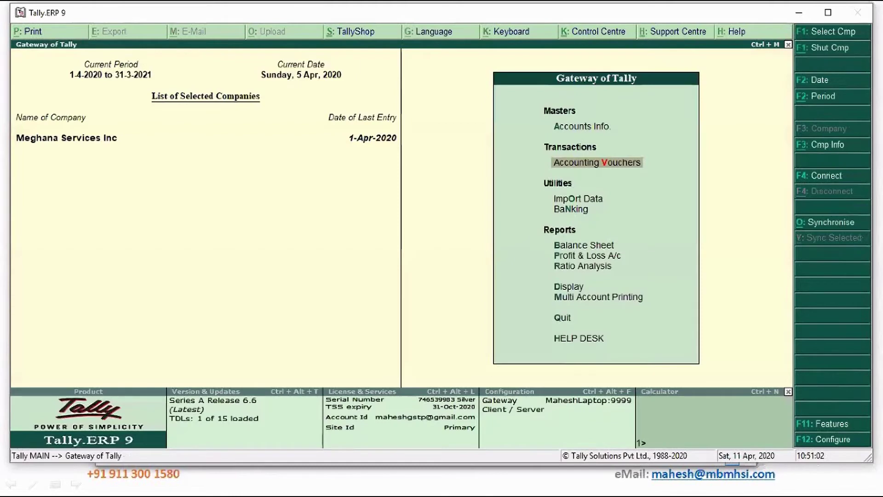
pyautogui.click(830, 430)
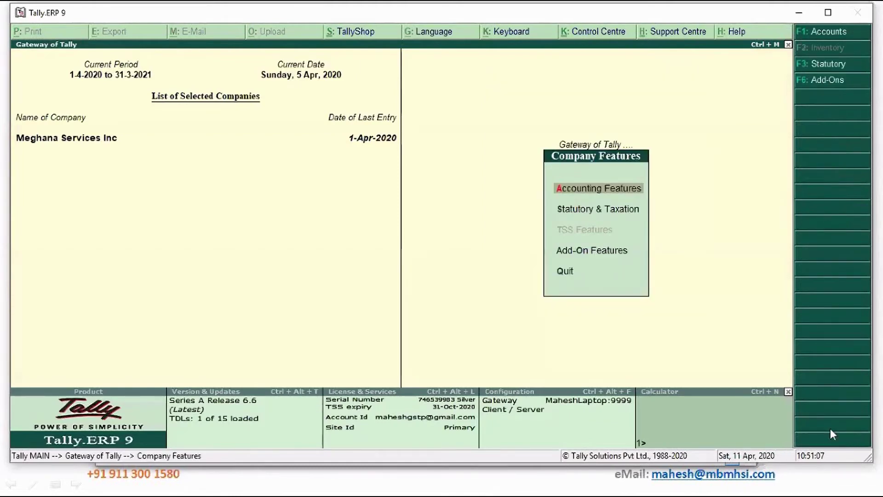
pyautogui.press('Return')
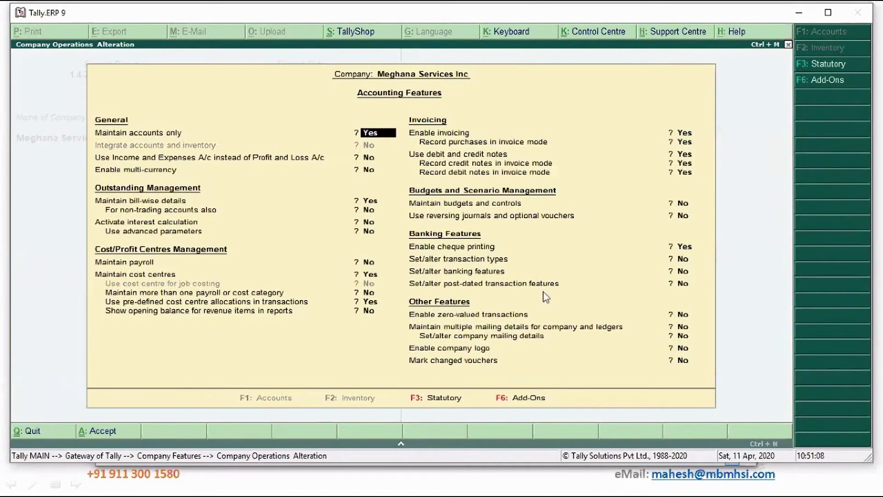
pyautogui.click(372, 302)
pyautogui.click(374, 304)
# Define class 'Common Floor area': Common 20%, Malleswaram Lab 35%, Project Covid19 45%, and save.
pyautogui.write('C')
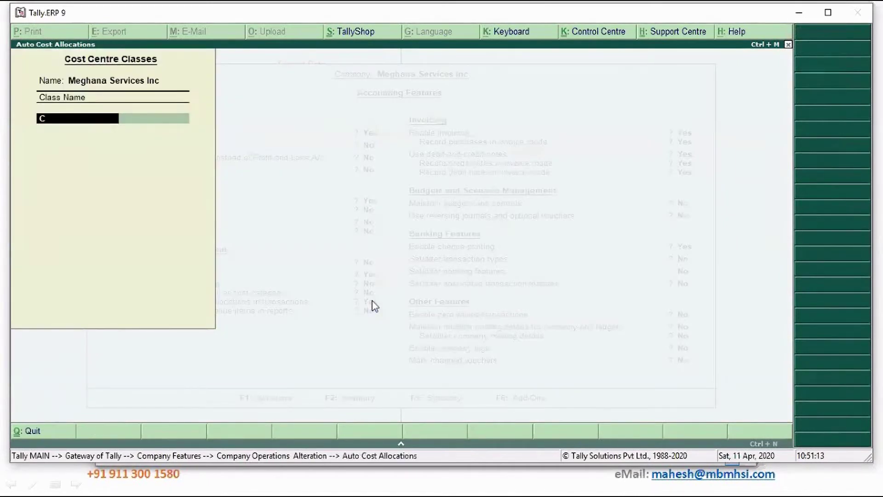
pyautogui.write('ommon Floor area')
pyautogui.press('Return')
pyautogui.press('Return')
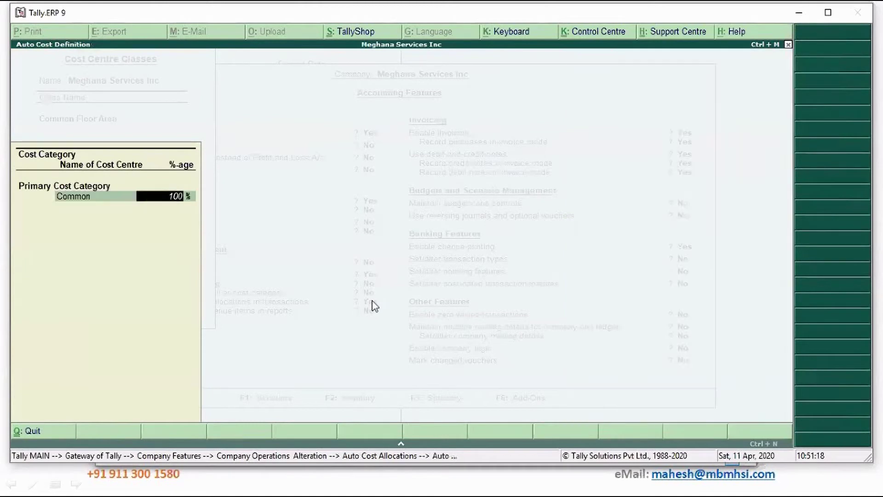
pyautogui.write('20')
pyautogui.press('Return')
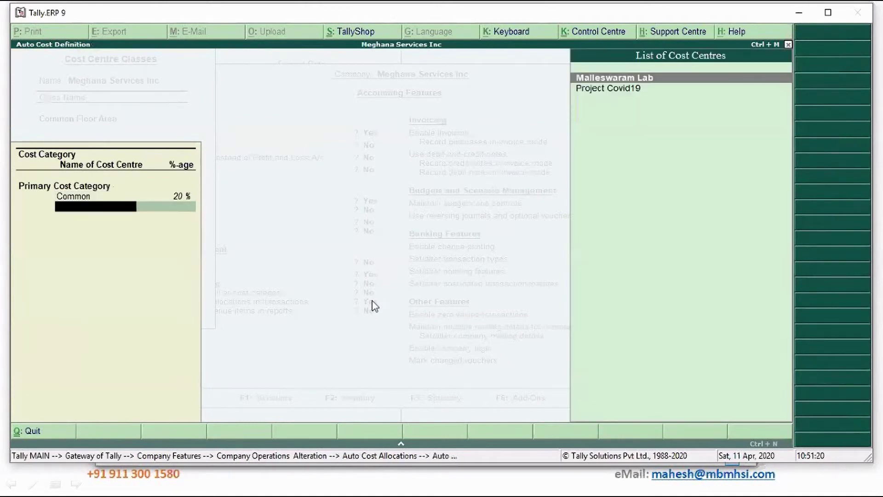
pyautogui.press('Return')
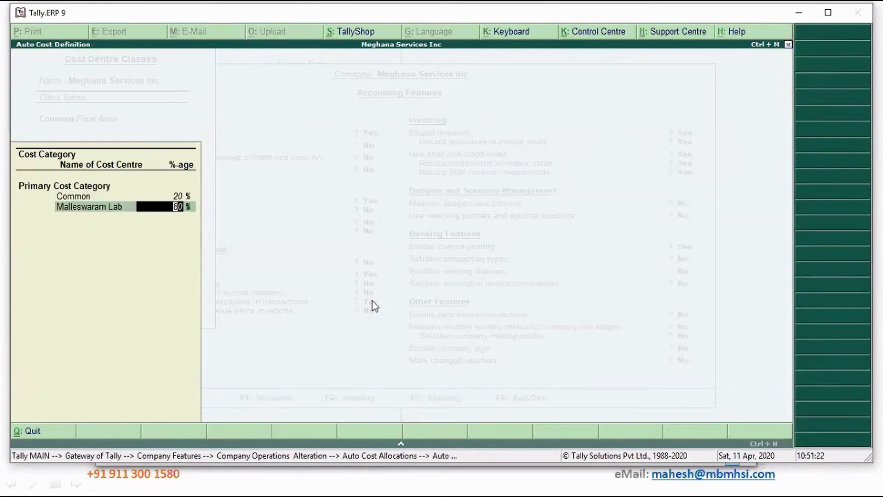
pyautogui.write('35')
pyautogui.press('Return')
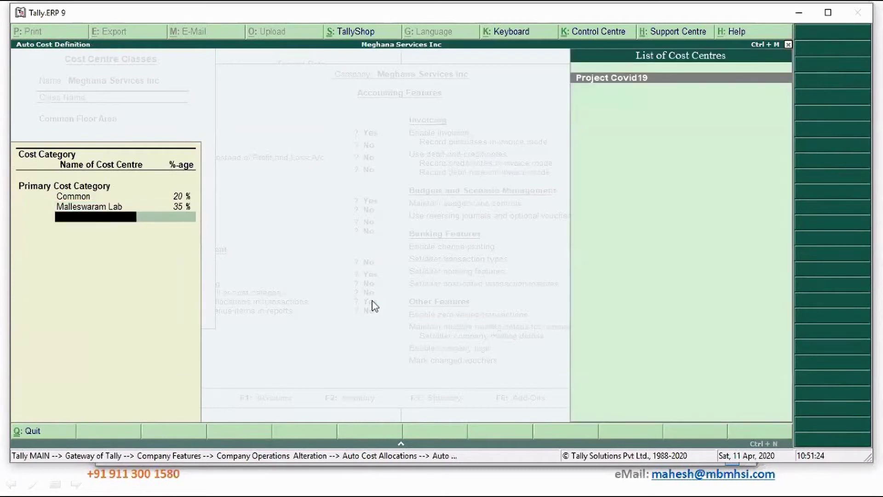
pyautogui.press('Return')
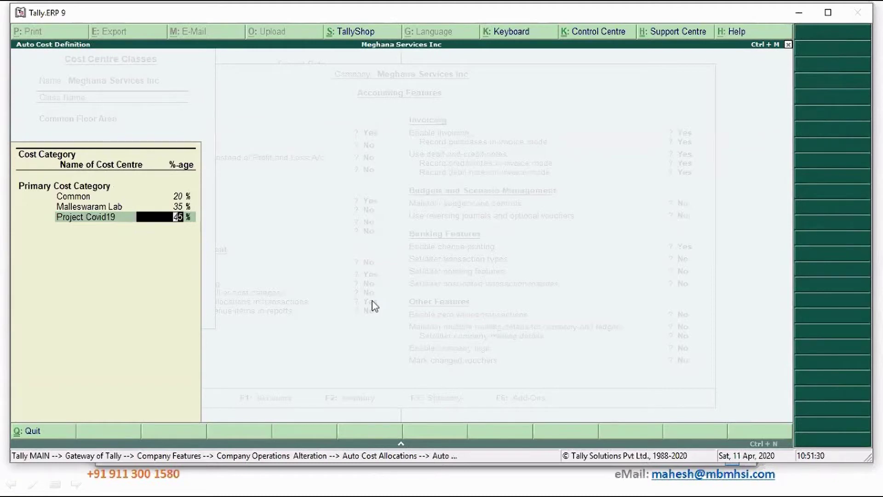
pyautogui.press('Return')
pyautogui.press('Return')
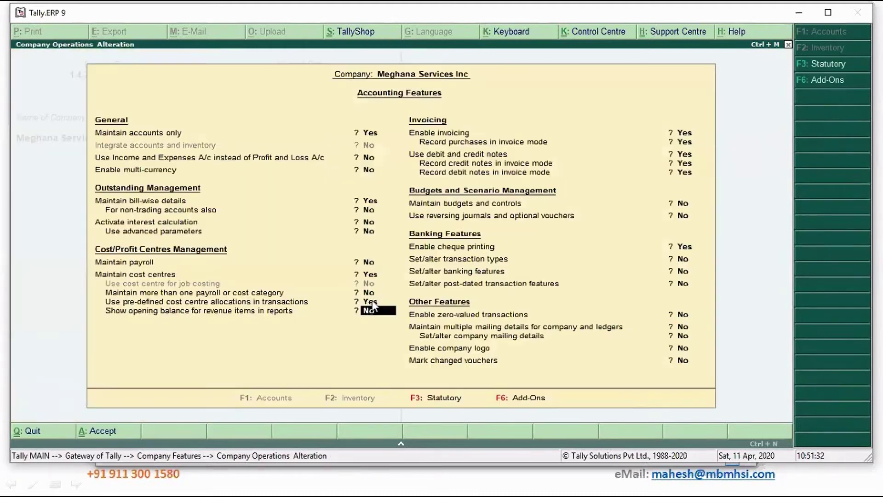
pyautogui.hotkey('ctrl', 'a')
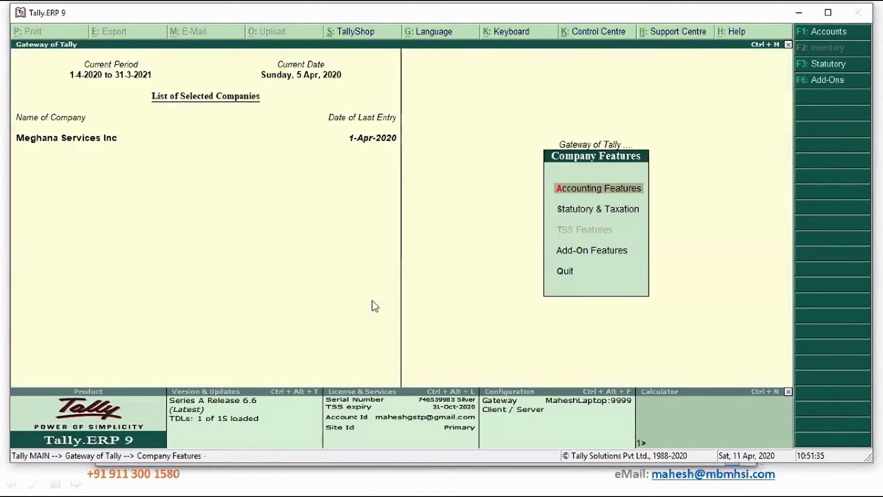
pyautogui.press('Escape')
# Start a journal with class Common Floor Area and debit Office Rent 10,000.
pyautogui.press('Return')
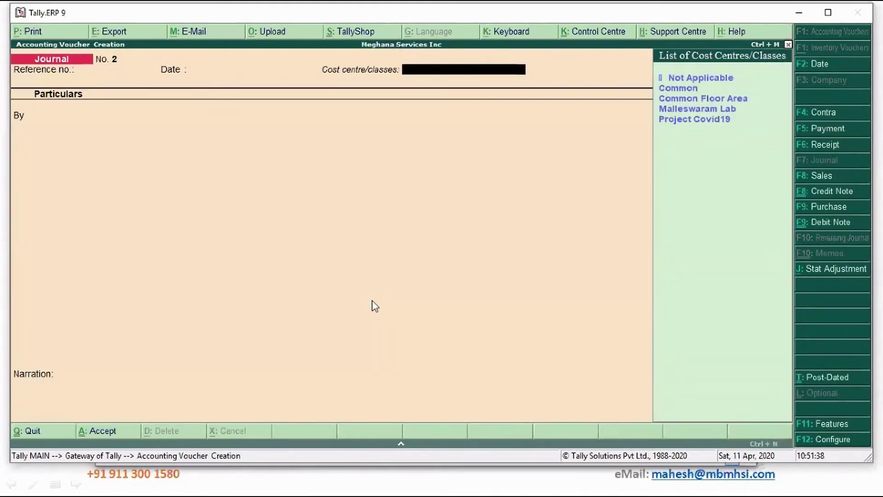
pyautogui.press('Down')
pyautogui.press('Down')
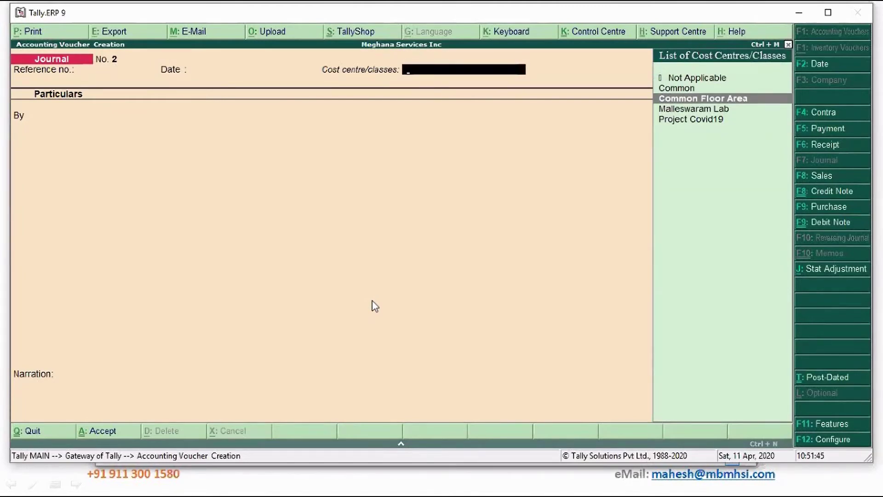
pyautogui.press('Return')
pyautogui.write('of')
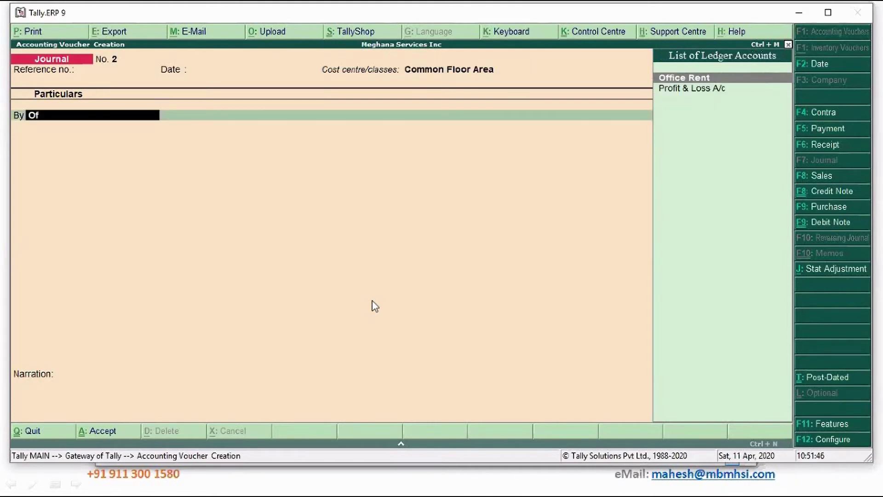
pyautogui.press('Return')
pyautogui.write('10000')
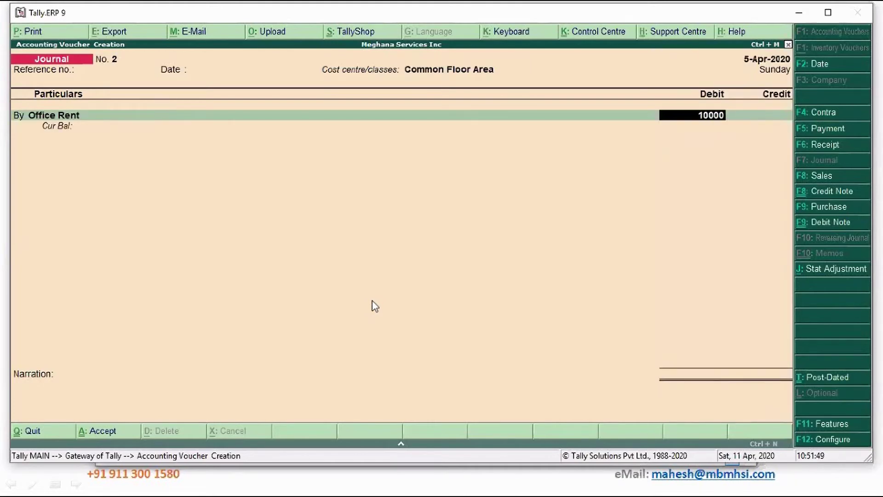
pyautogui.press('Return')
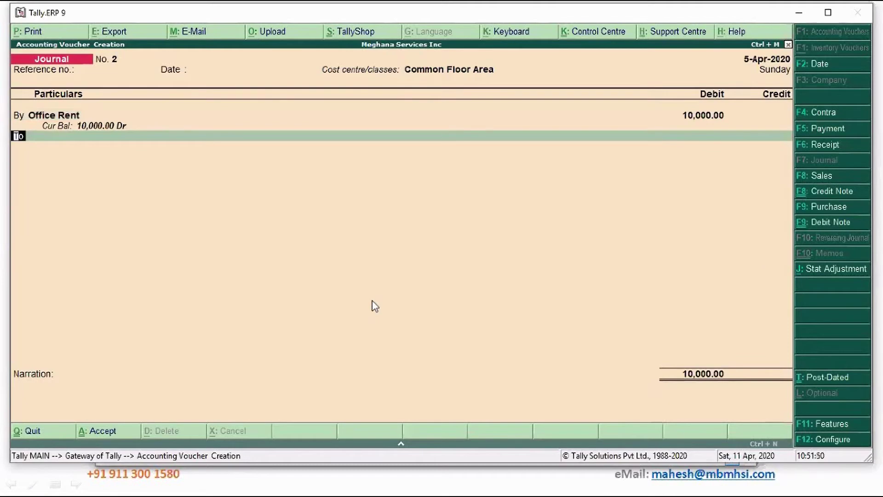
# Credit the landlord ledger 10,000 on account, then switch the second line from To to By.
pyautogui.press('Return')
pyautogui.write('ve')
pyautogui.press('Return')
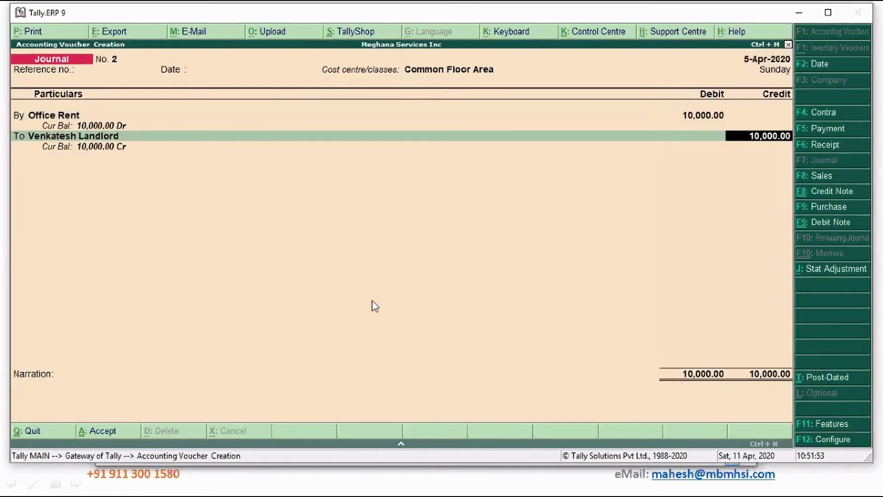
pyautogui.press('Return')
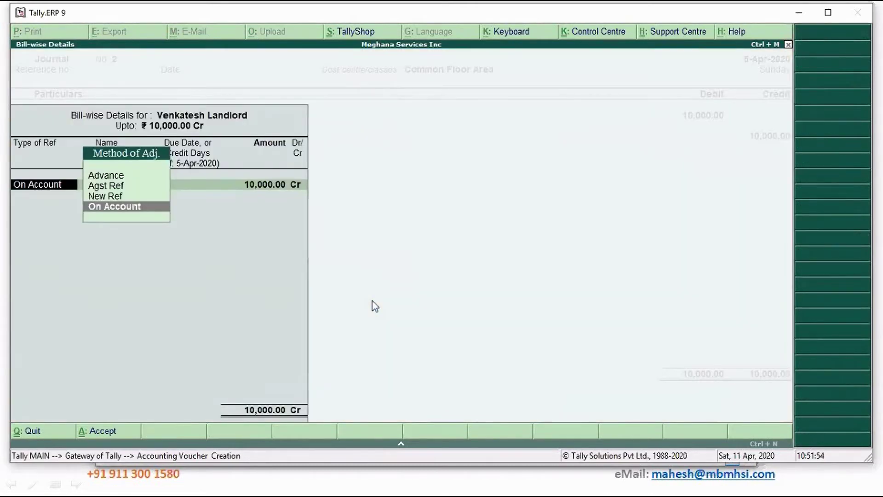
pyautogui.press('Return')
pyautogui.press('Return')
pyautogui.press('BackSpace')
pyautogui.press('BackSpace')
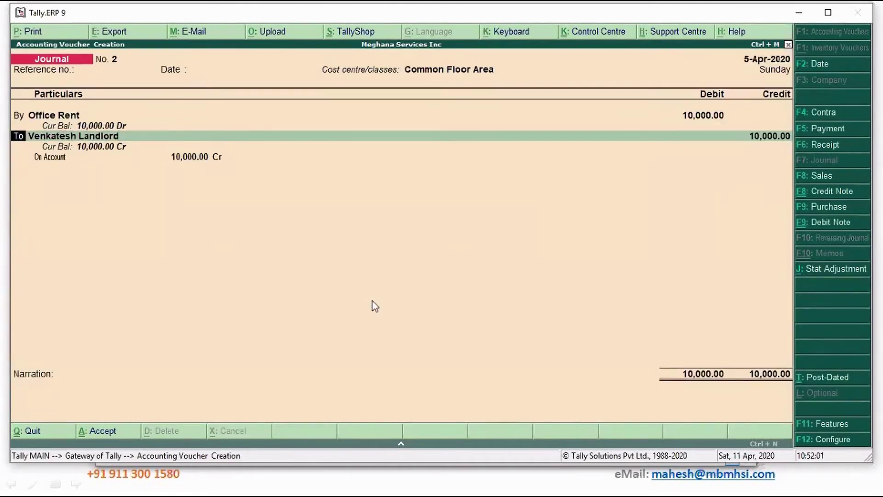
pyautogui.press('b')
pyautogui.press('Return')
# Create the Input CGST ledger under Duties & Taxes as a GST Central Tax ledger.
pyautogui.write('In')
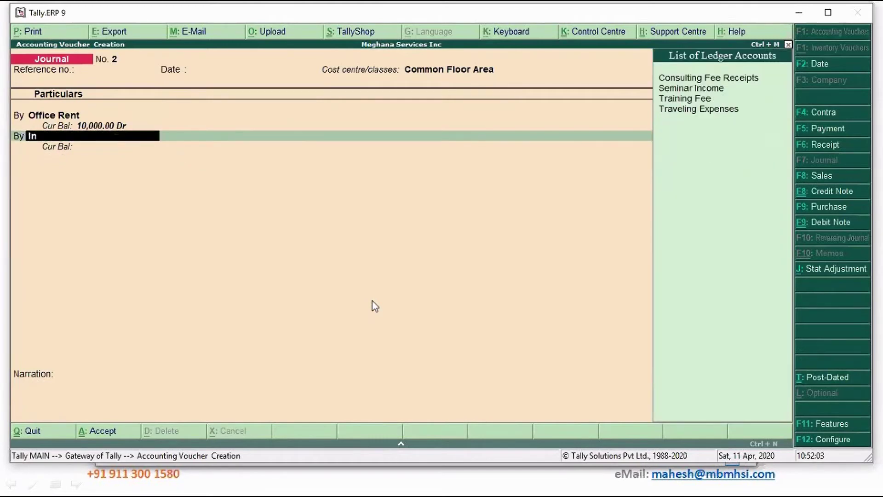
pyautogui.press('BackSpace')
pyautogui.press('BackSpace')
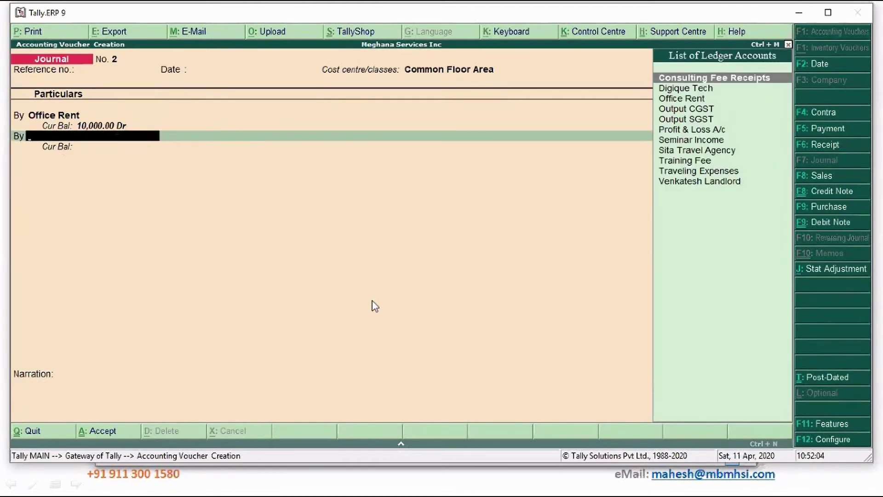
pyautogui.hotkey('alt', 'c')
pyautogui.write('Input')
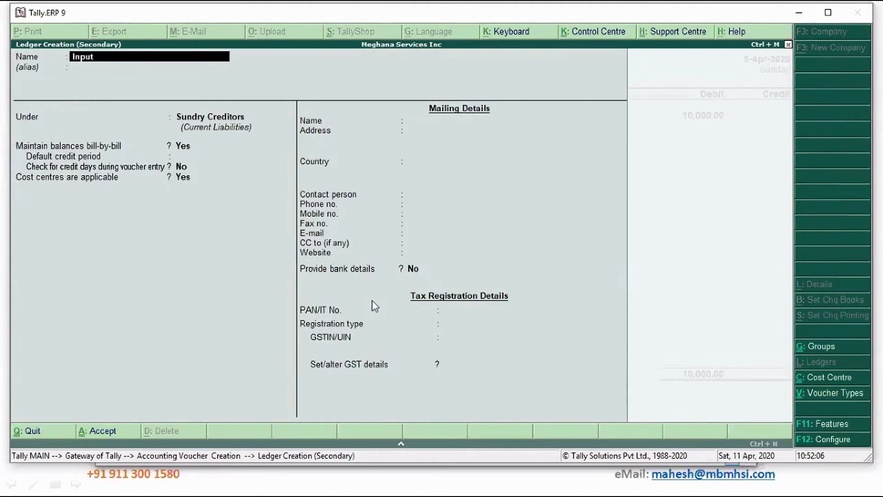
pyautogui.write(' CGST')
pyautogui.press('Return')
pyautogui.press('Return')
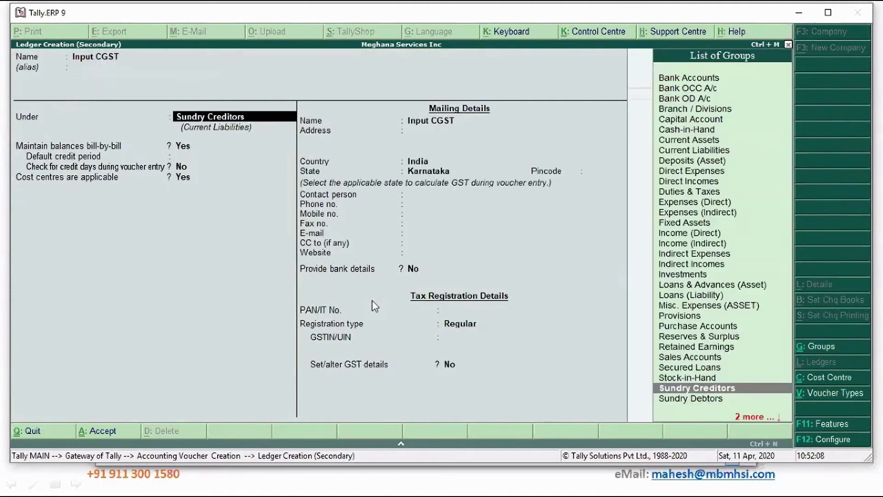
pyautogui.write('Du')
pyautogui.press('Return')
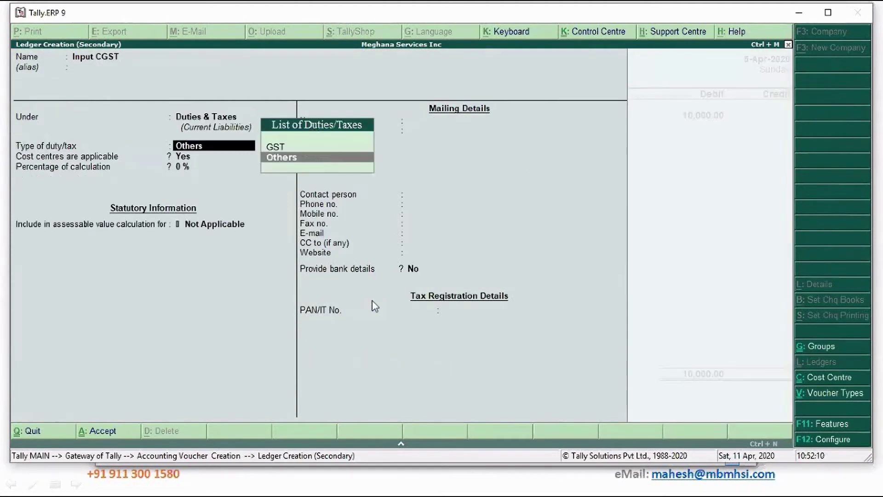
pyautogui.press('Up')
pyautogui.press('Return')
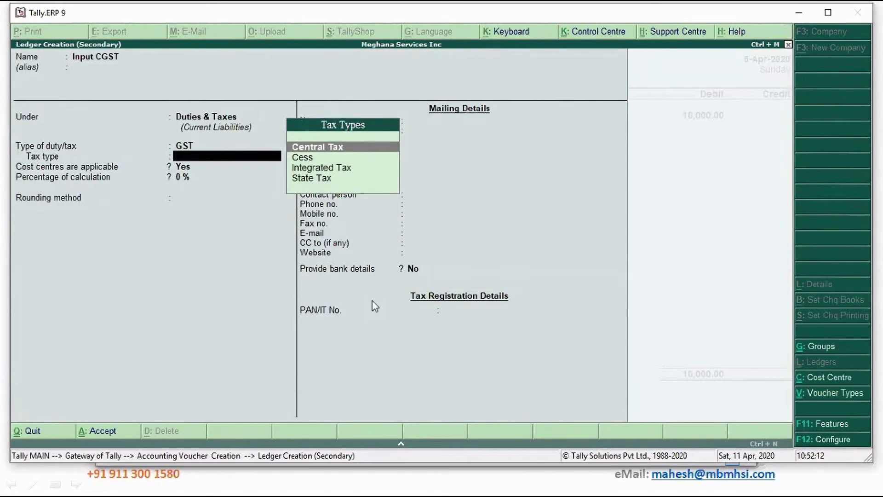
pyautogui.press('Return')
pyautogui.press('Return')
pyautogui.press('Return')
pyautogui.press('Return')
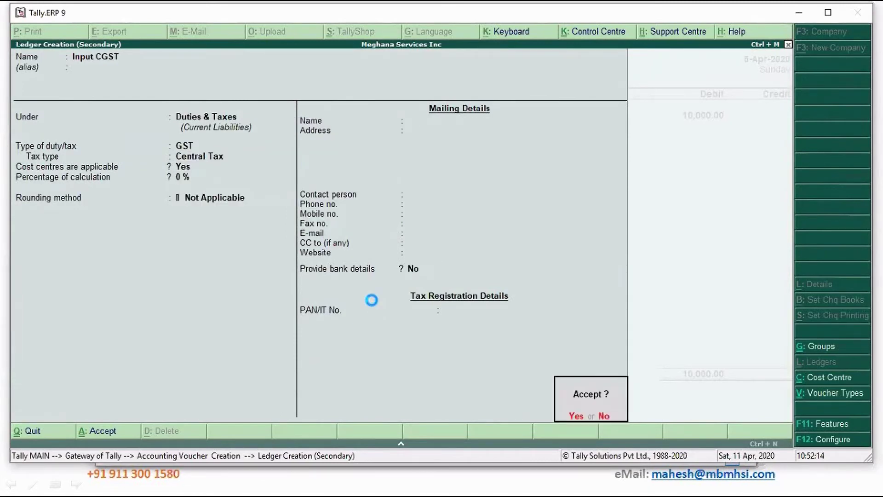
pyautogui.press('Return')
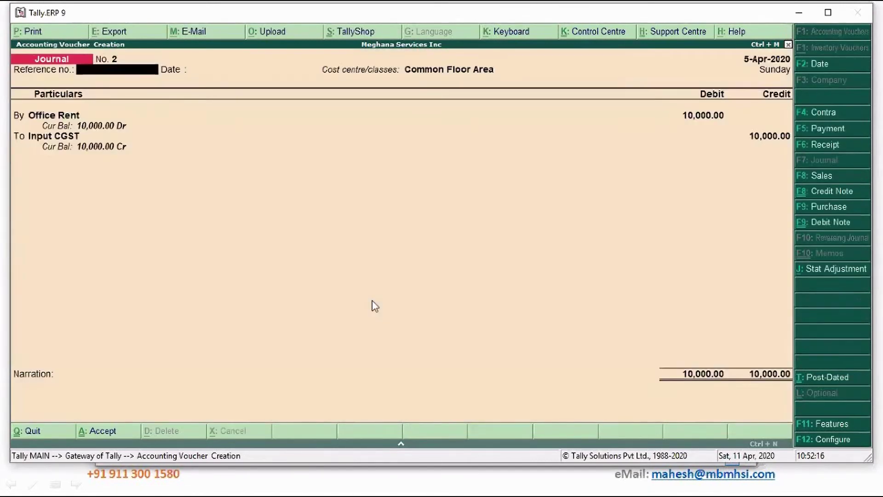
# Change the second journal line to a debit of 900 to Input CGST.
pyautogui.click(67, 137)
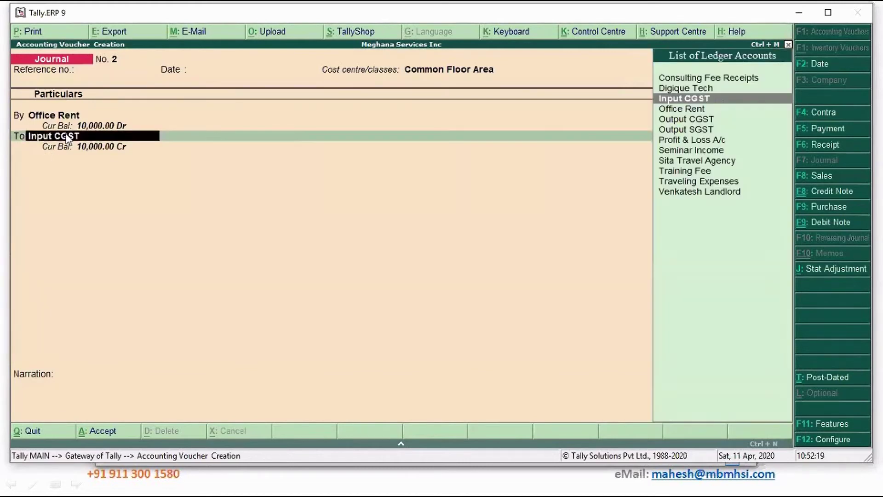
pyautogui.hotkey('ctrl', 'Return')
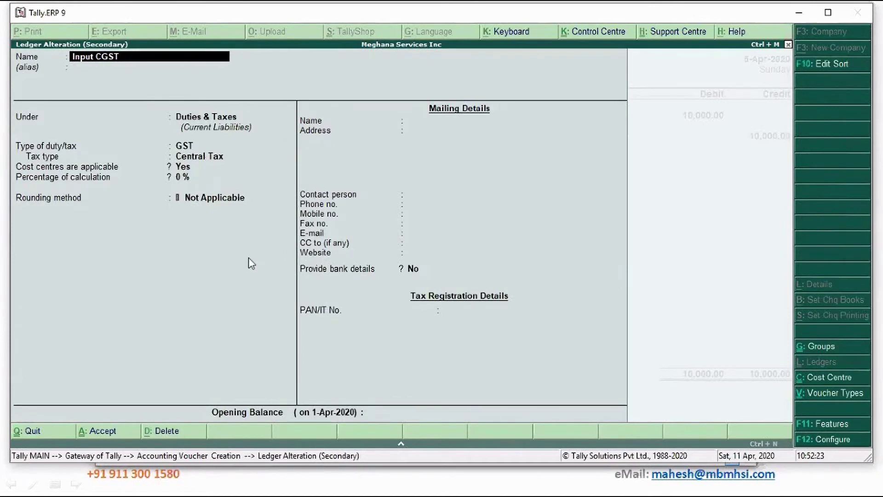
pyautogui.hotkey('ctrl', 'a')
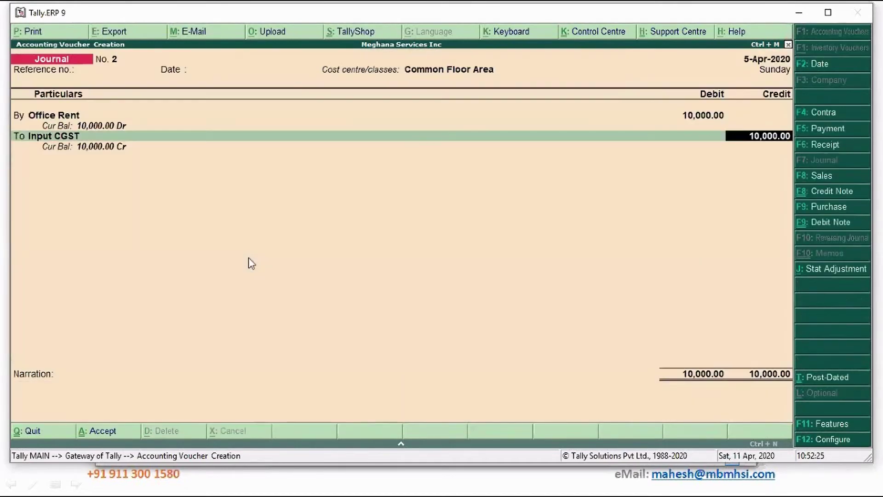
pyautogui.press('BackSpace')
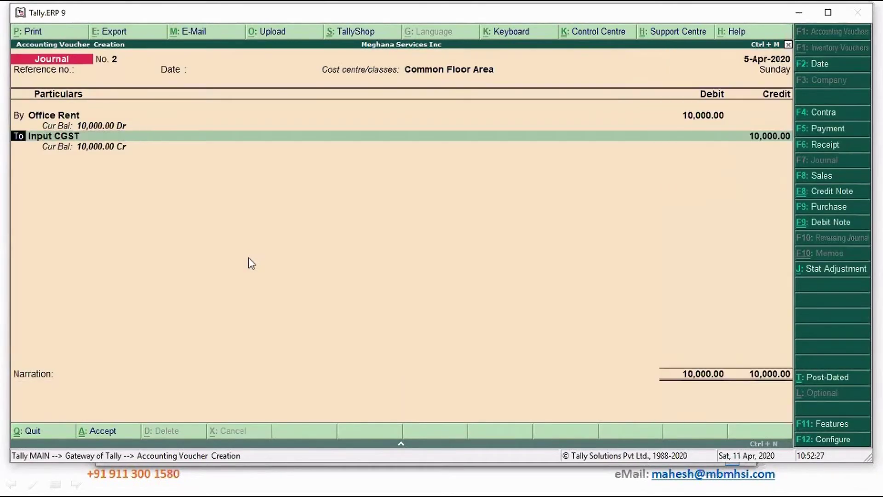
pyautogui.press('b')
pyautogui.press('Return')
pyautogui.press('Return')
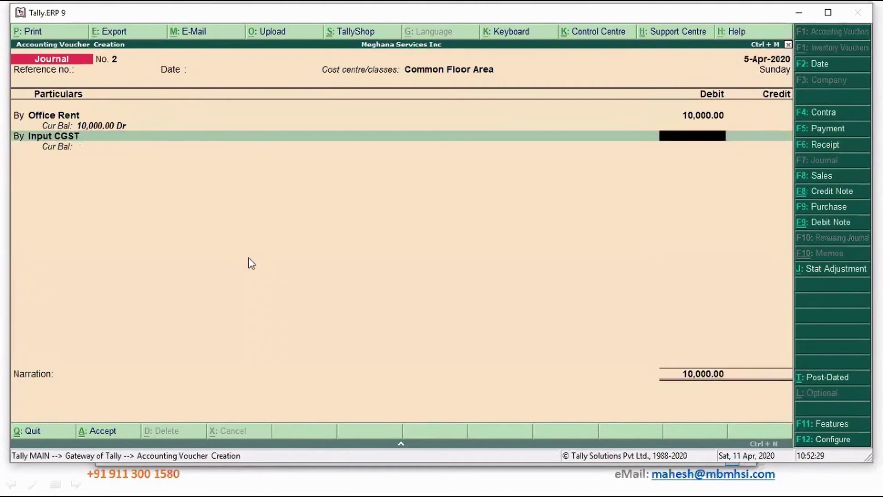
pyautogui.write('900')
pyautogui.press('Return')
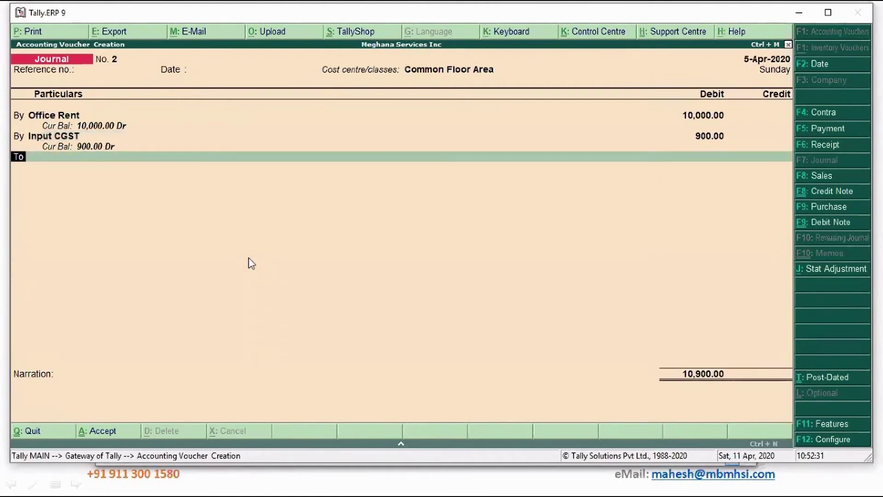
pyautogui.press('Return')
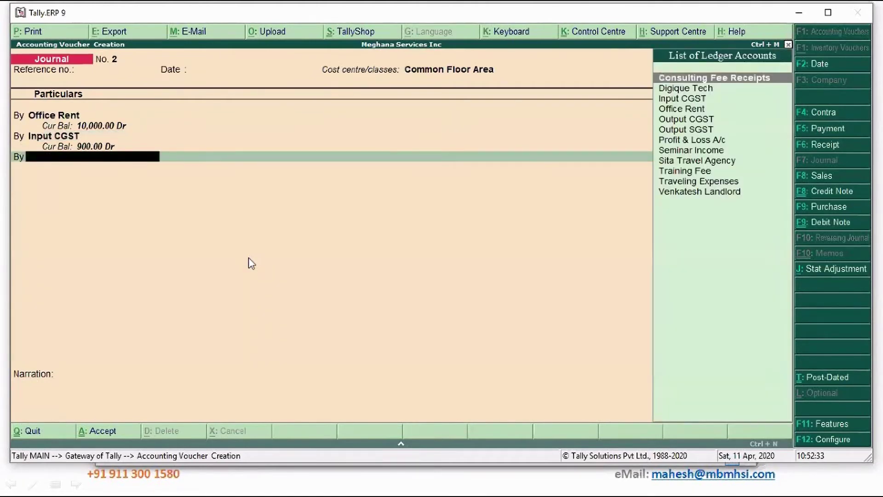
# Create the Input SGST ledger under Duties & Taxes as a GST State Tax ledger.
pyautogui.hotkey('alt', 'c')
pyautogui.write('Input SGST')
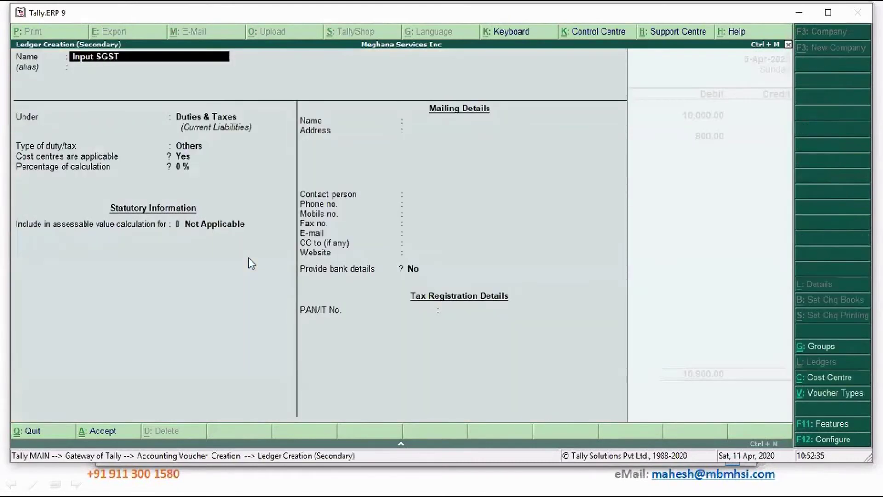
pyautogui.press('Return')
pyautogui.press('Return')
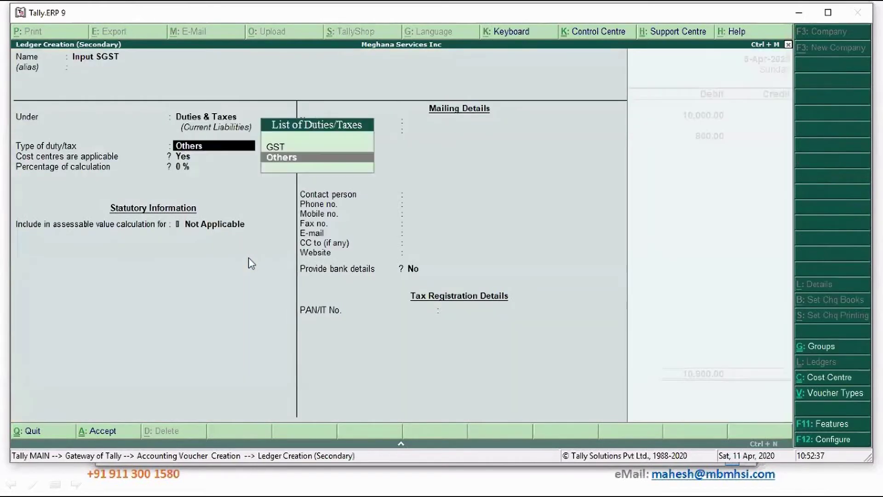
pyautogui.press('Up')
pyautogui.press('Return')
pyautogui.press('Down')
pyautogui.press('Down')
pyautogui.press('Down')
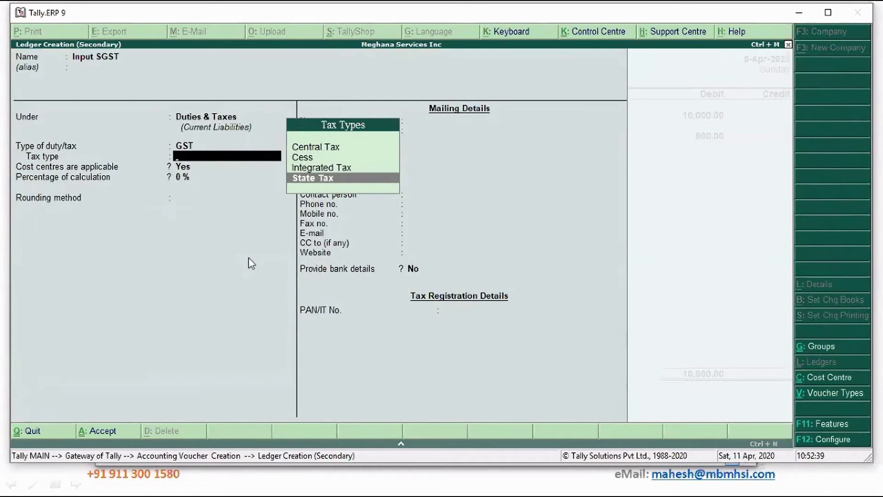
pyautogui.press('Return')
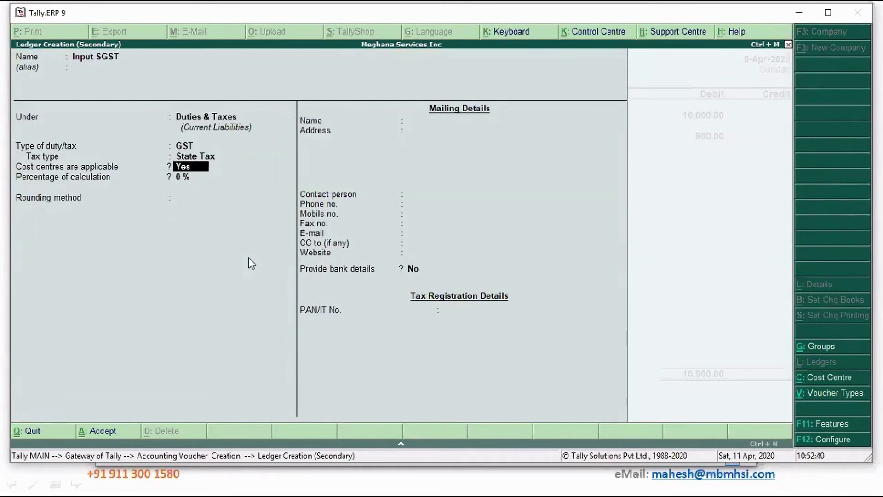
pyautogui.press('Return')
pyautogui.press('Return')
pyautogui.press('Return')
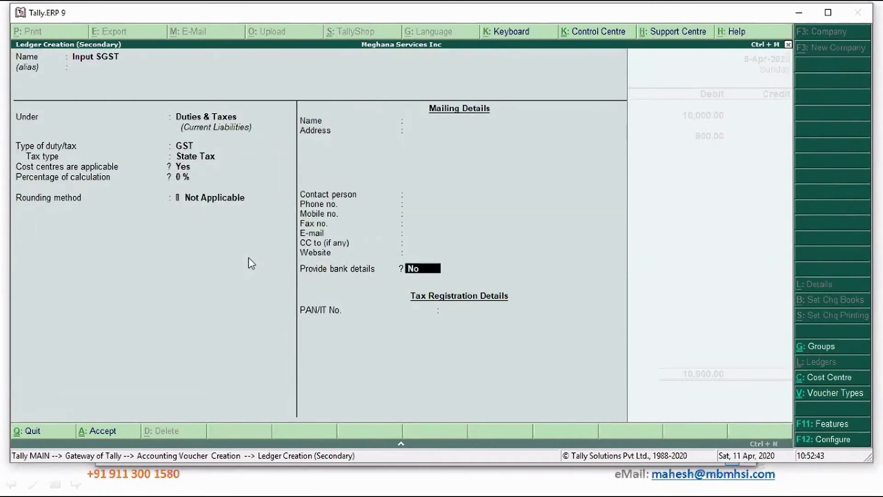
pyautogui.press('Return')
pyautogui.press('Return')
pyautogui.press('Return')
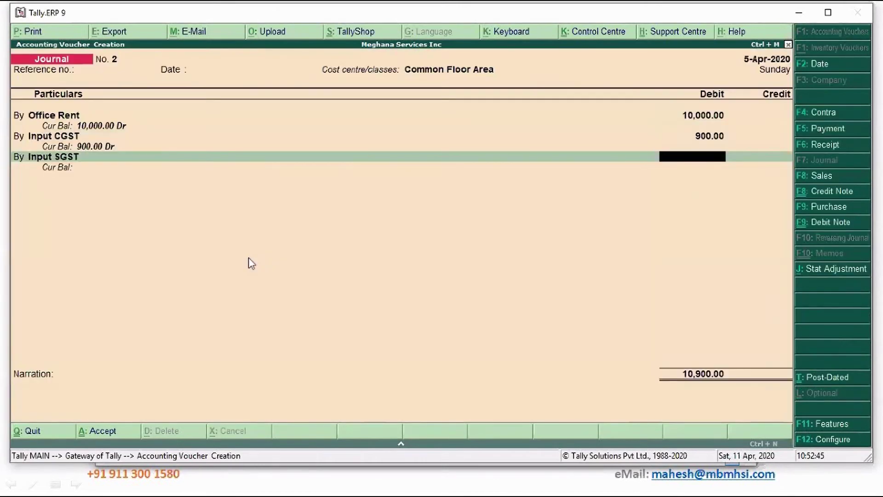
# Debit Input SGST 900 and credit the landlord 11,800 against new bill reference 2 with 10 days credit.
pyautogui.write('900')
pyautogui.press('Return')
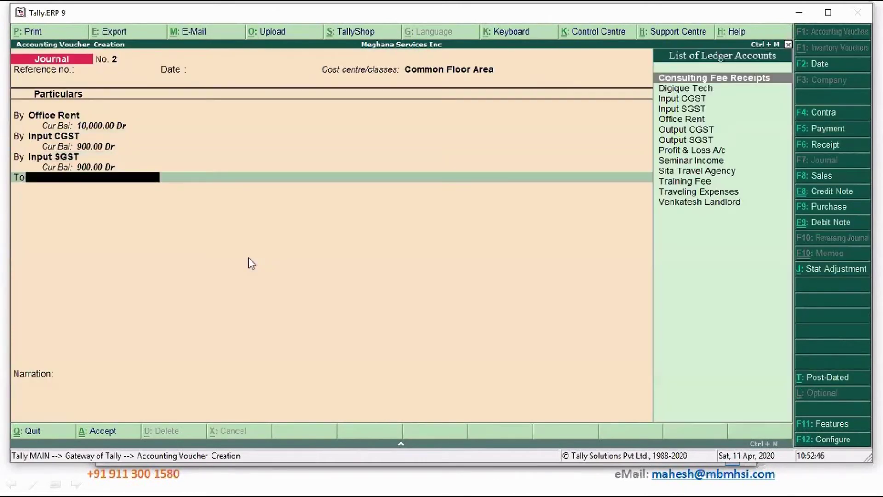
pyautogui.write('Ven')
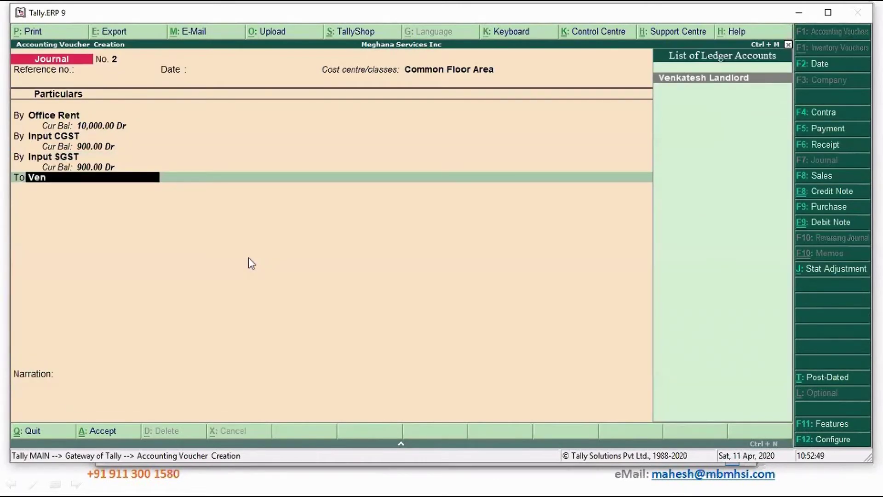
pyautogui.press('Return')
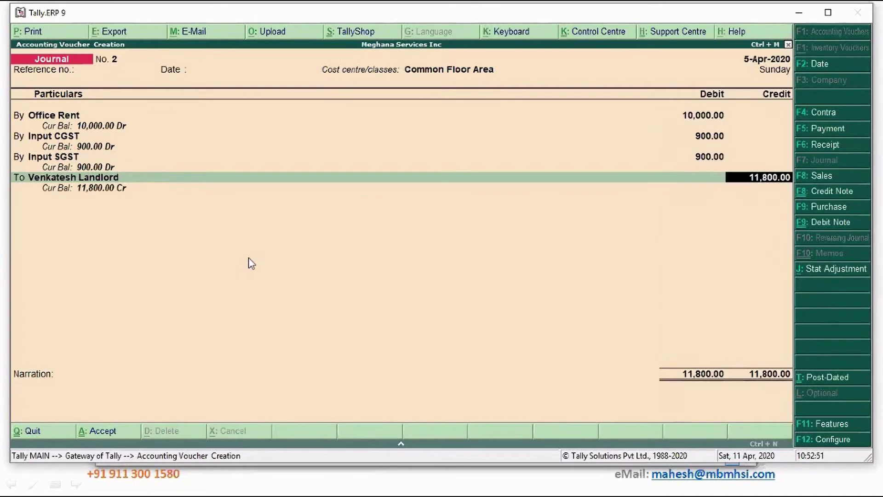
pyautogui.press('Return')
pyautogui.press('Up')
pyautogui.press('Return')
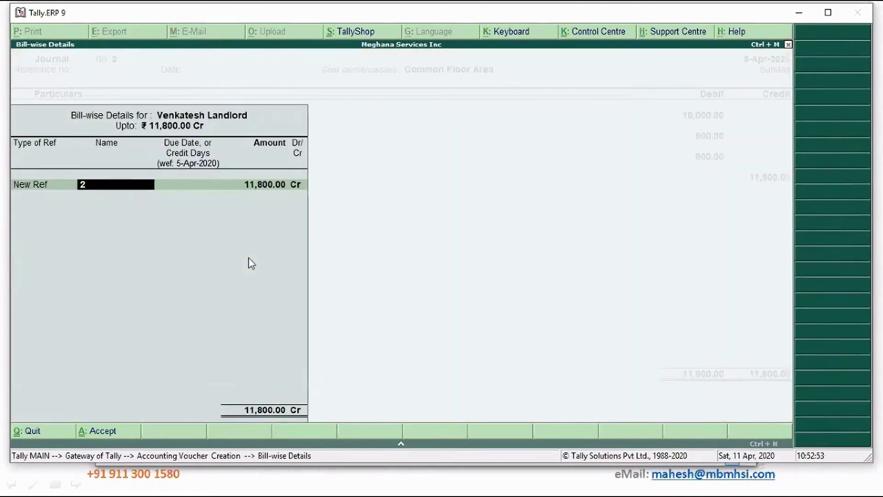
pyautogui.press('Return')
pyautogui.write('10')
pyautogui.press('Return')
pyautogui.press('Return')
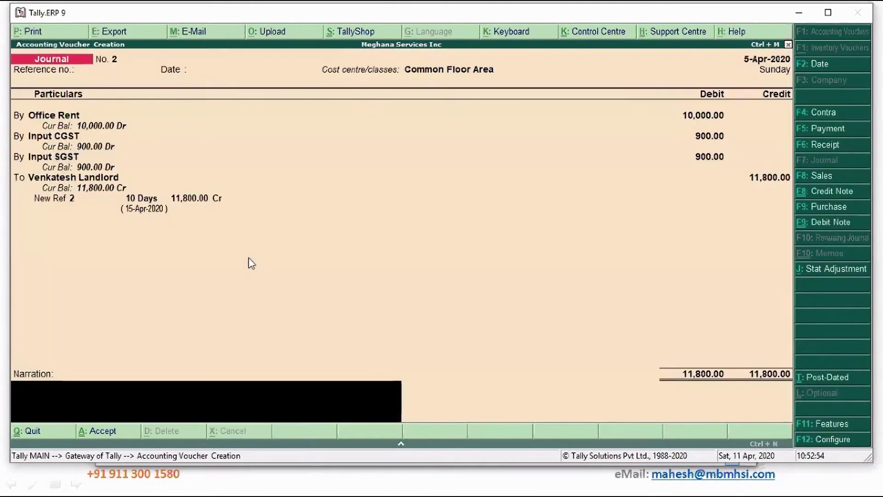
# Add the narration 'Being office rent accounted', save journal 2 and exit voucher entry.
pyautogui.write('Being office rent accounted')
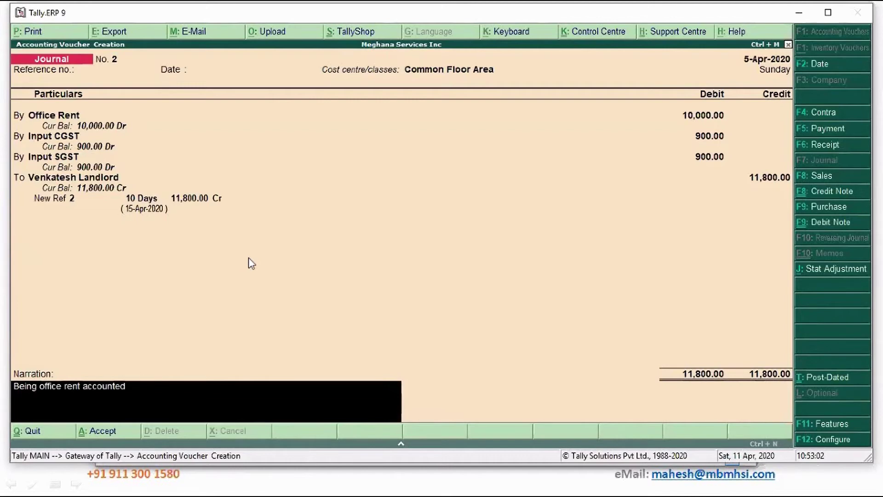
pyautogui.press('Return')
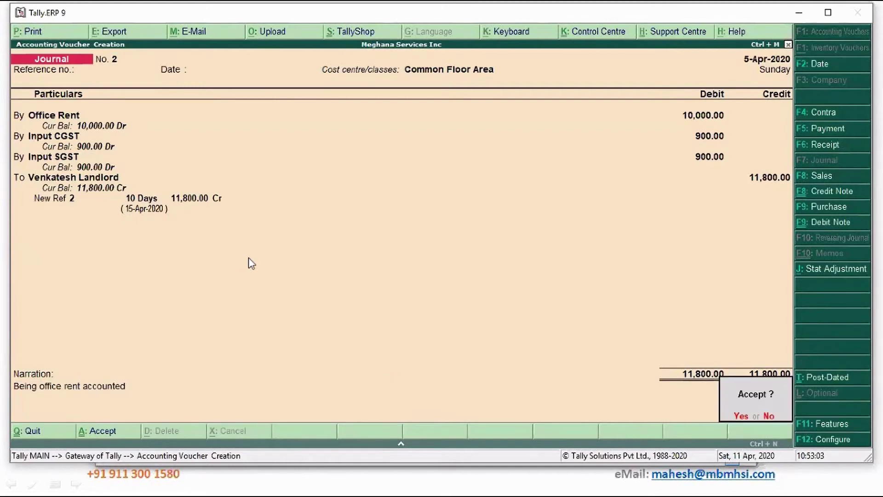
pyautogui.press('Return')
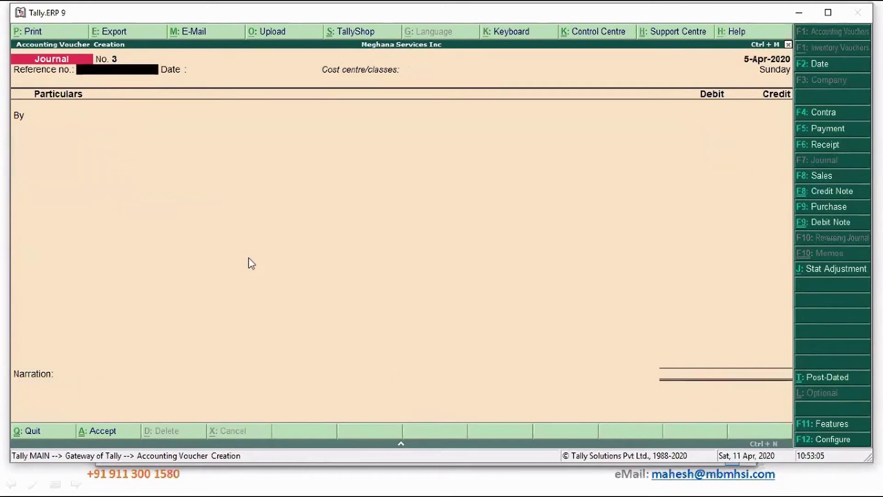
pyautogui.press('Escape')
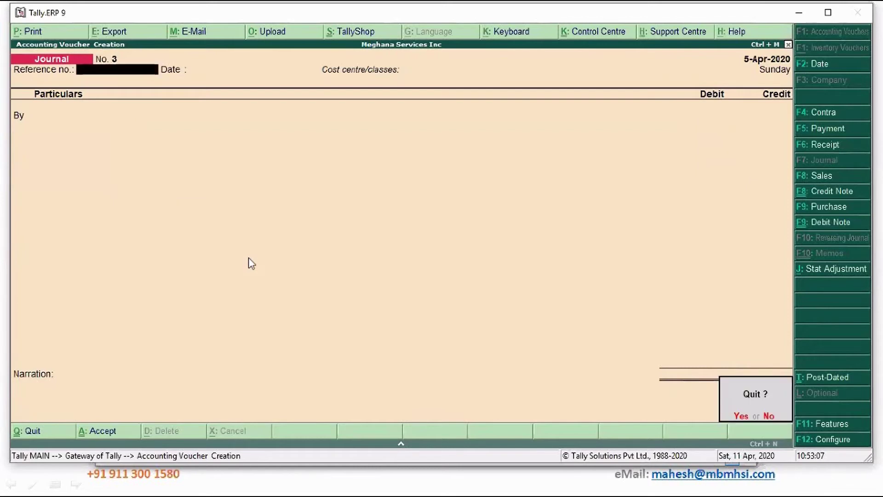
pyautogui.press('Return')
# Open the Cost Category Summary report under Display > Statements of Accounts > Cost Centres.
pyautogui.press('Down')
pyautogui.press('Down')
pyautogui.press('Down')
pyautogui.press('Down')
pyautogui.press('Down')
pyautogui.press('Down')
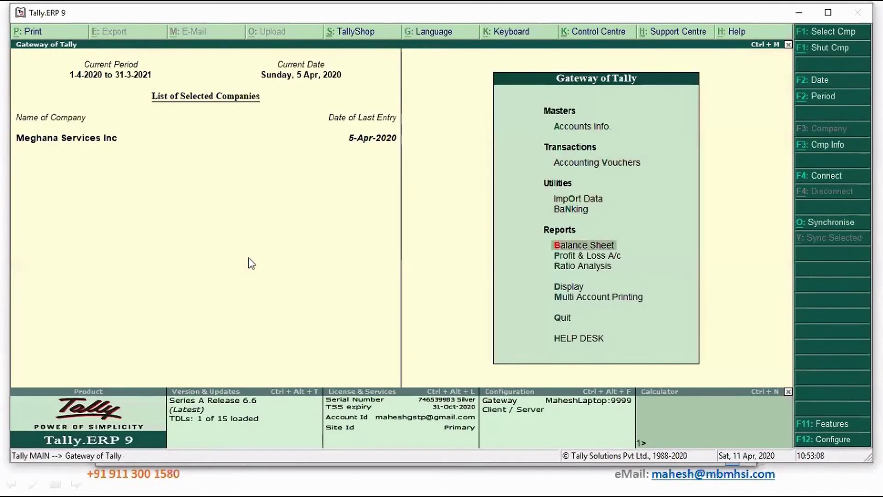
pyautogui.press('Return')
pyautogui.press('Down')
pyautogui.press('Down')
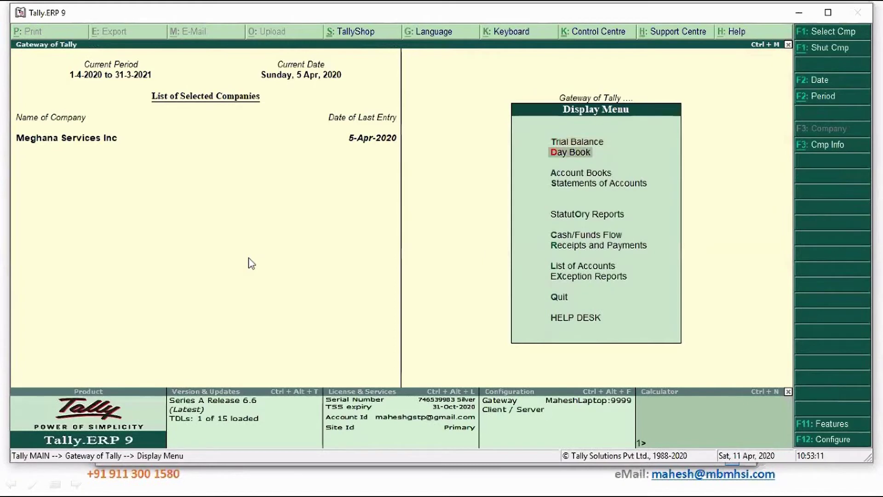
pyautogui.press('Down')
pyautogui.press('Return')
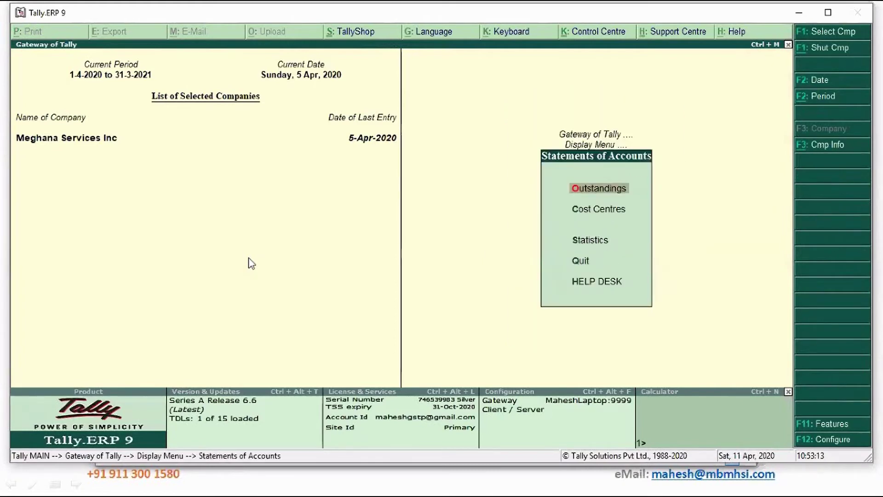
pyautogui.press('Return')
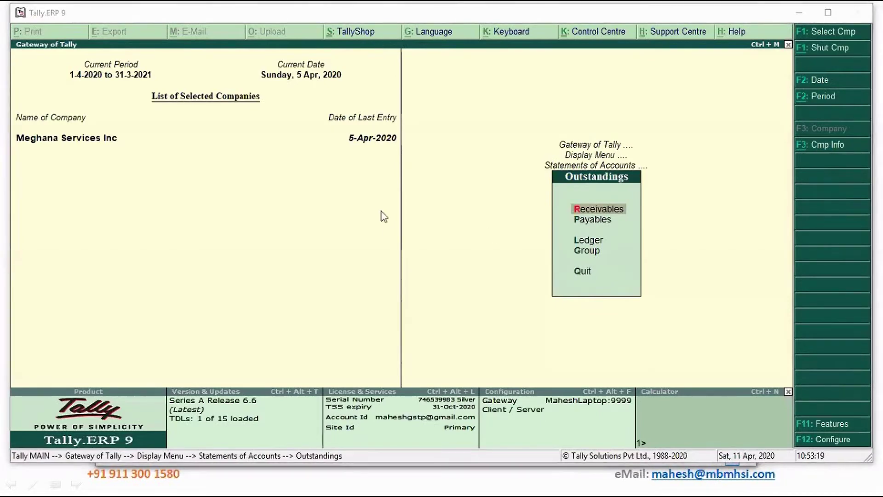
pyautogui.press('Escape')
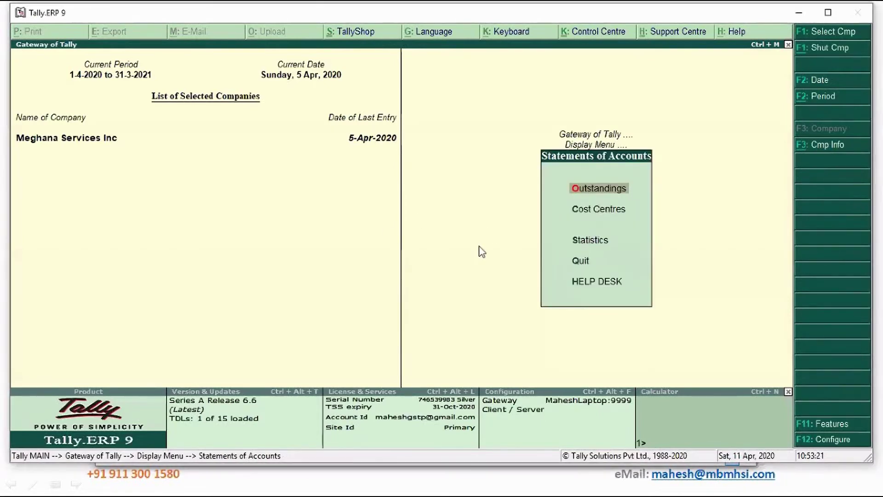
pyautogui.press('Down')
pyautogui.press('Return')
pyautogui.press('Return')
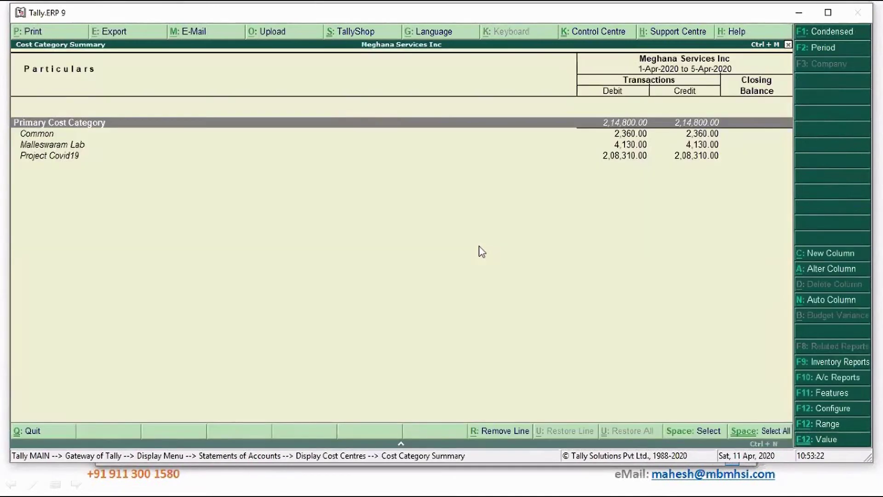
# Drill from the Common cost centre into its April vouchers and open the Office Rent journal.
pyautogui.press('Down')
pyautogui.press('Down')
pyautogui.press('Down')
pyautogui.press('Up')
pyautogui.press('Up')
pyautogui.press('Up')
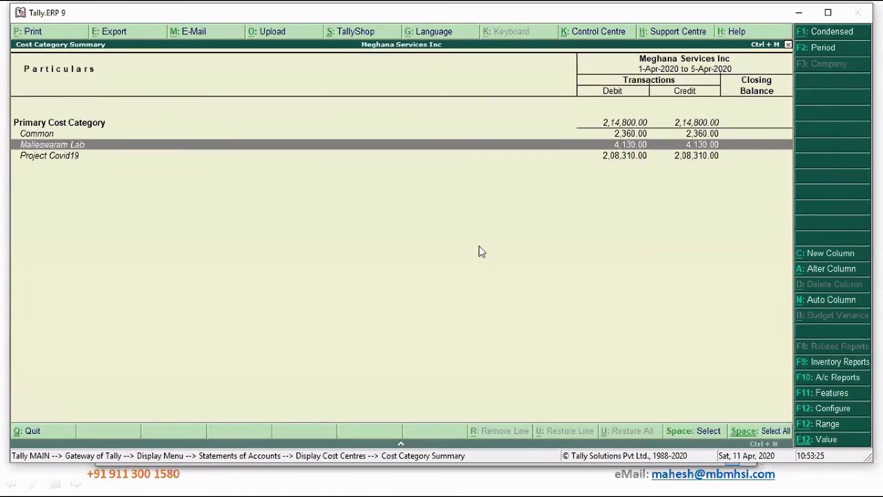
pyautogui.press('Down')
pyautogui.press('Down')
pyautogui.press('Up')
pyautogui.press('Up')
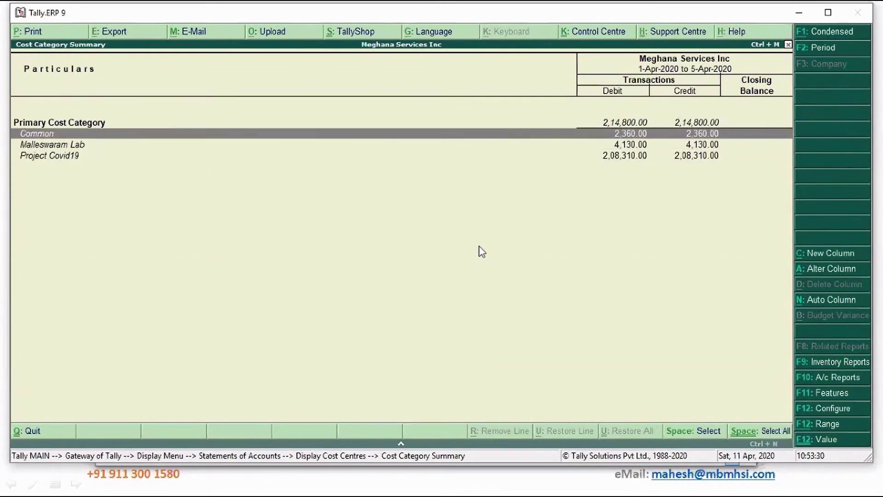
pyautogui.press('Return')
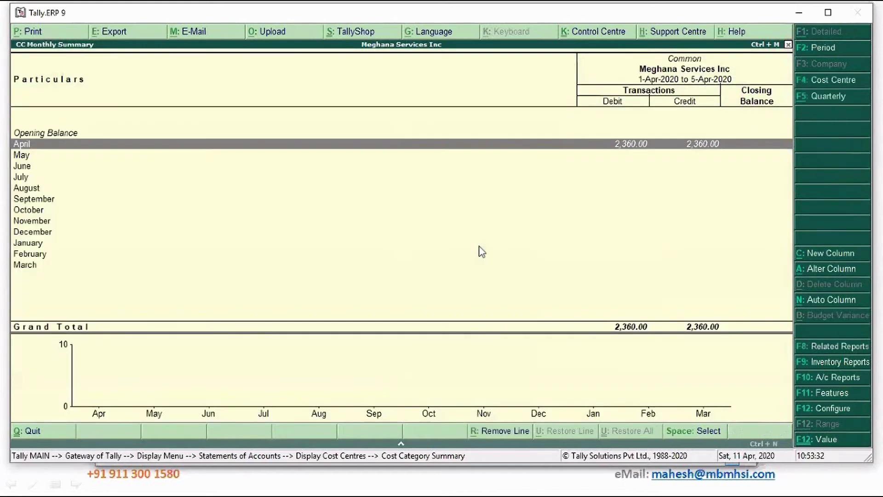
pyautogui.press('Return')
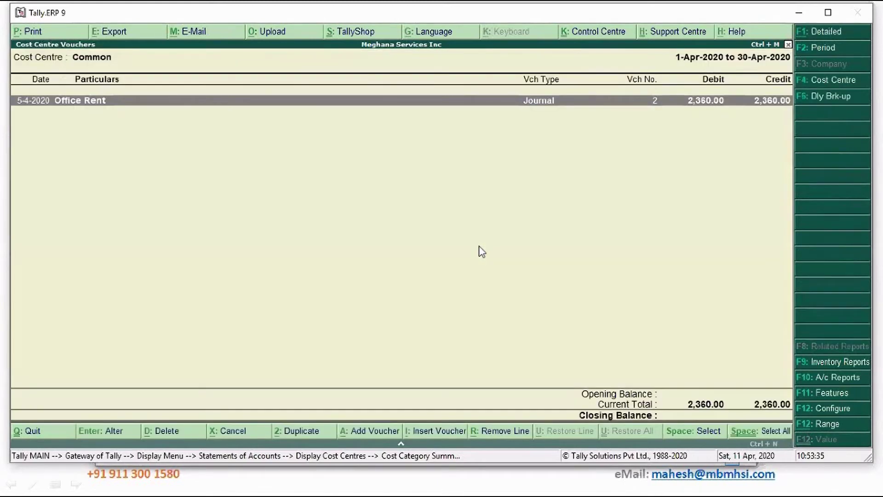
pyautogui.press('Return')
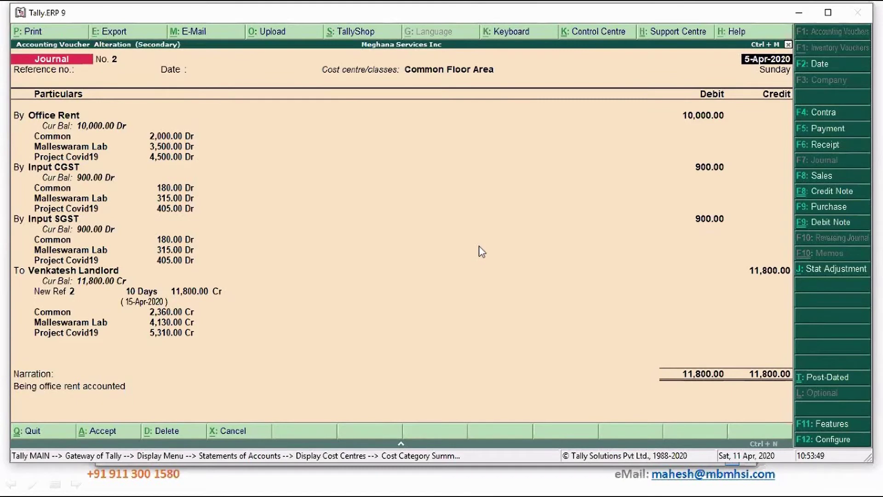
# Leave the journal unchanged and back out to the cost category summary.
pyautogui.press('Escape')
pyautogui.press('y')
pyautogui.press('Escape')
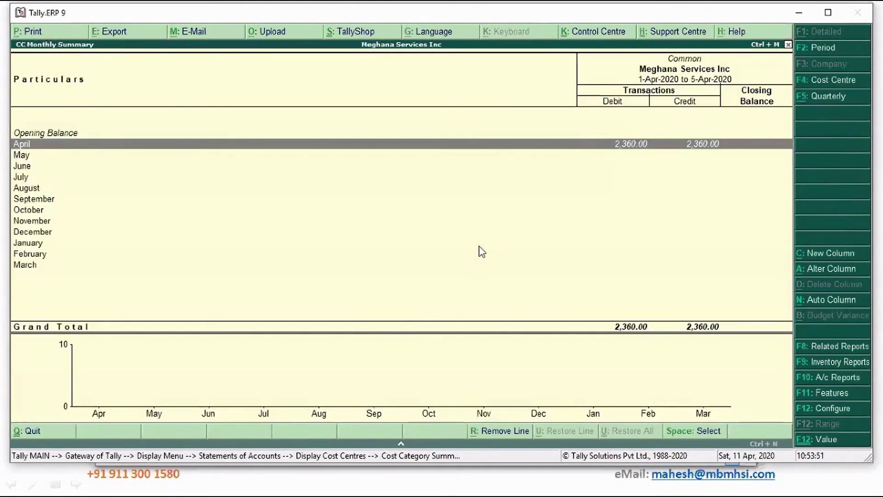
pyautogui.press('Escape')
pyautogui.press('Escape')
pyautogui.press('Escape')
pyautogui.press('Escape')
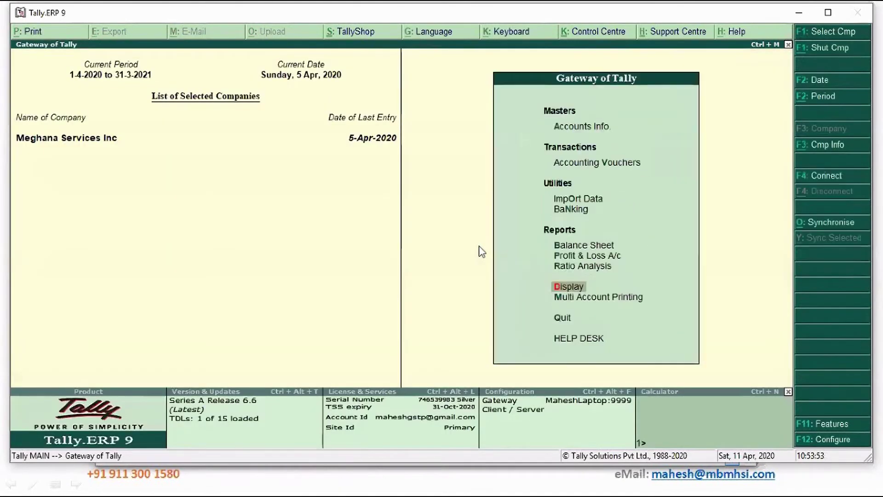
# Start a Payment voucher dated 10-Apr-2020 using the Common Floor Area cost class.
pyautogui.press('v')
pyautogui.press('F2')
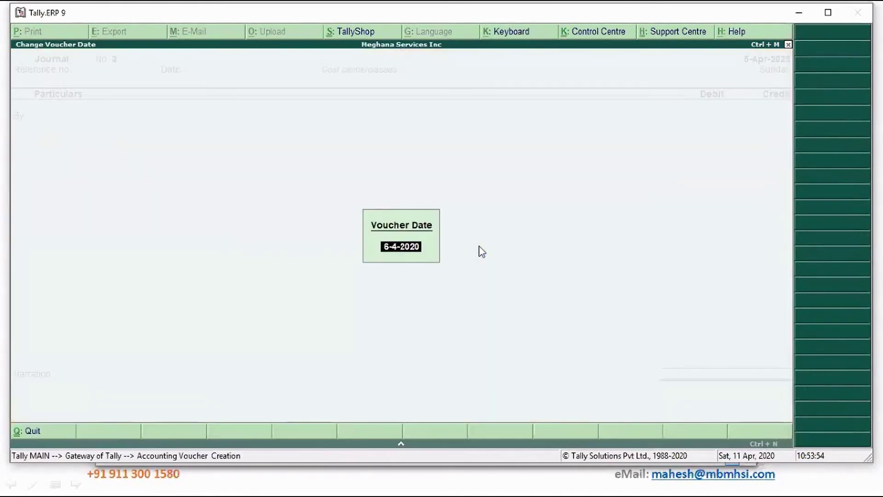
pyautogui.write('10')
pyautogui.press('Return')
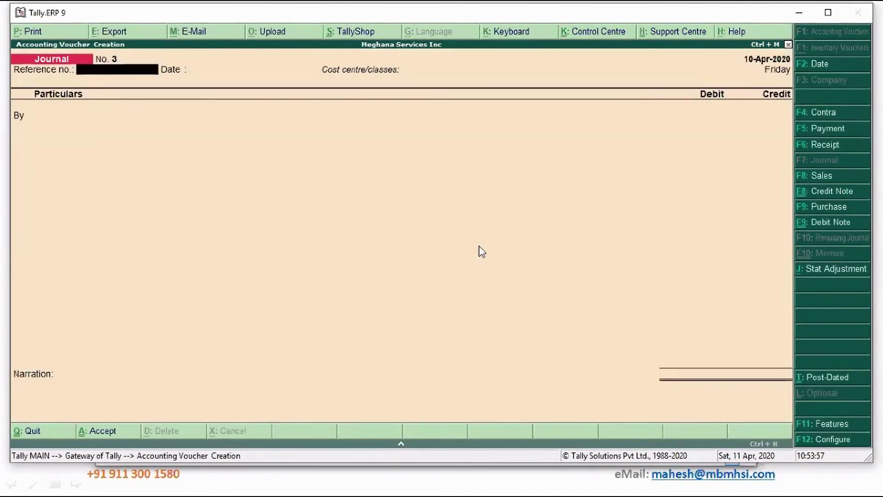
pyautogui.click(835, 129)
pyautogui.press('Down')
pyautogui.press('Down')
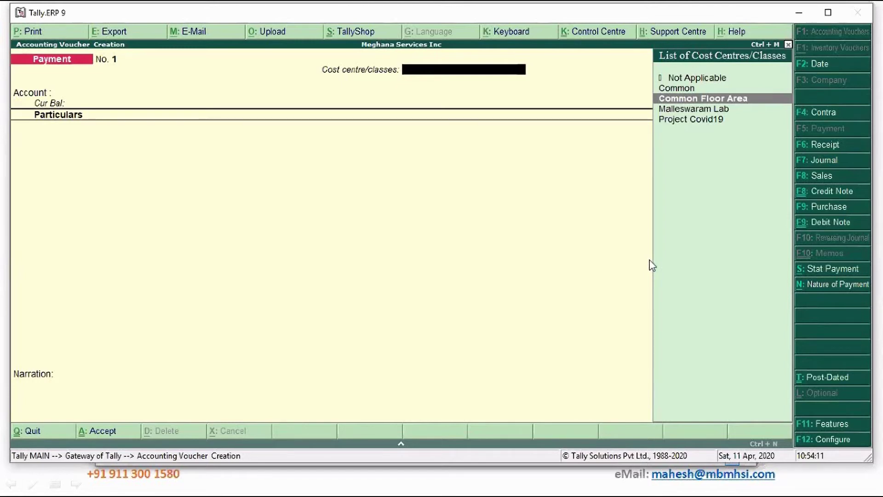
pyautogui.press('Return')
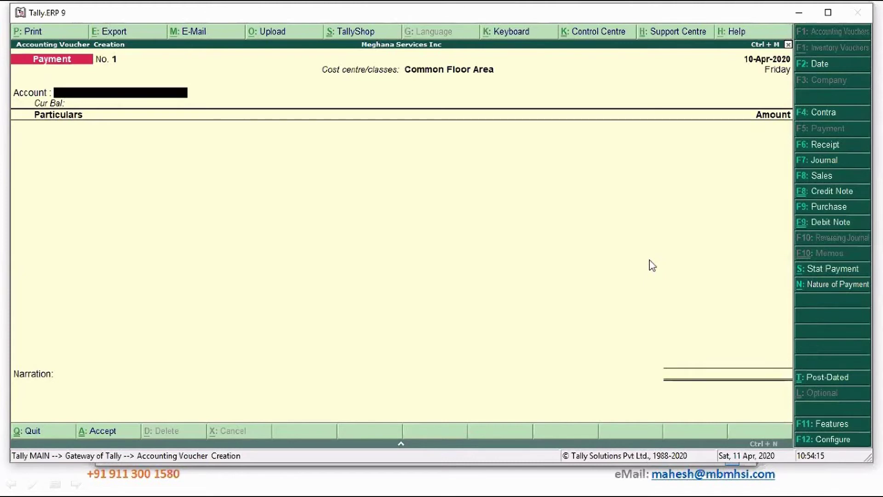
# Pay the landlord 11,800 from State Bank of India against bill 2, narration 'Being rent paid'.
pyautogui.write('St')
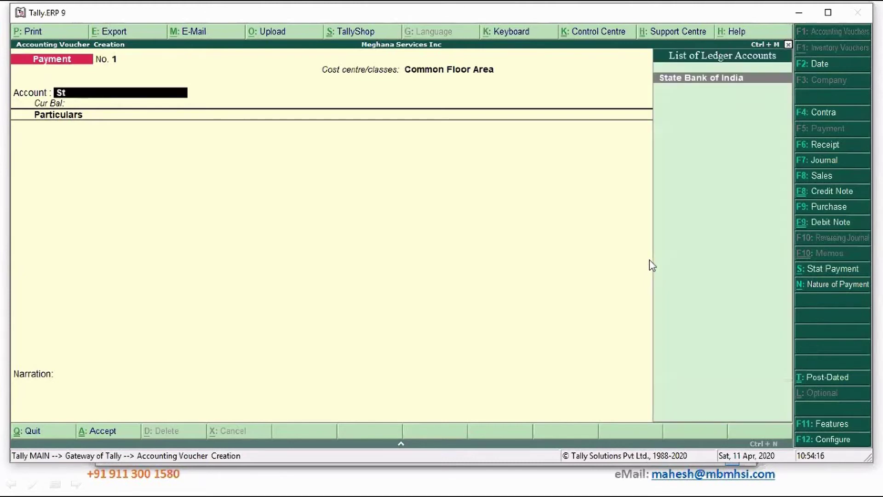
pyautogui.press('Return')
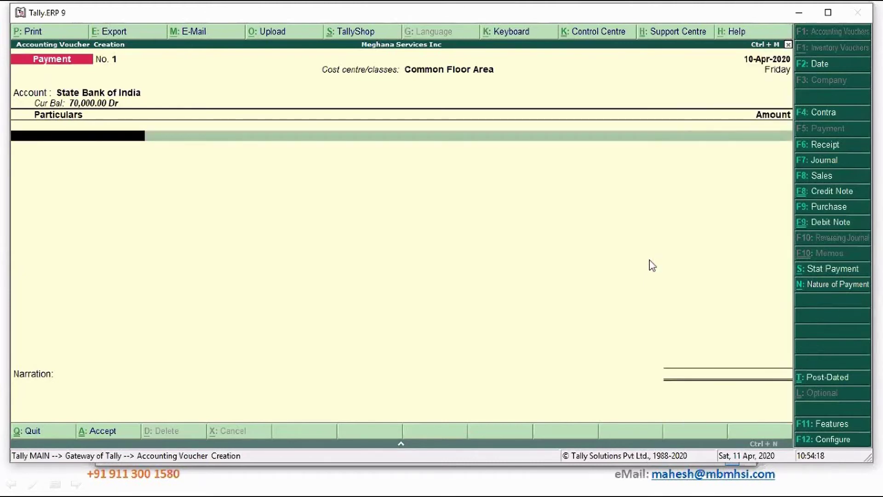
pyautogui.write('Ve')
pyautogui.press('Return')
pyautogui.write('1')
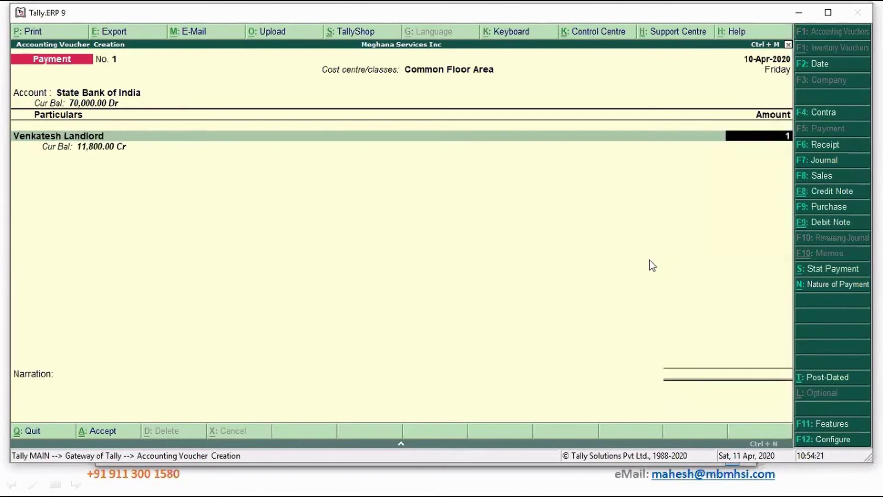
pyautogui.write('1,800')
pyautogui.press('Return')
pyautogui.press('Return')
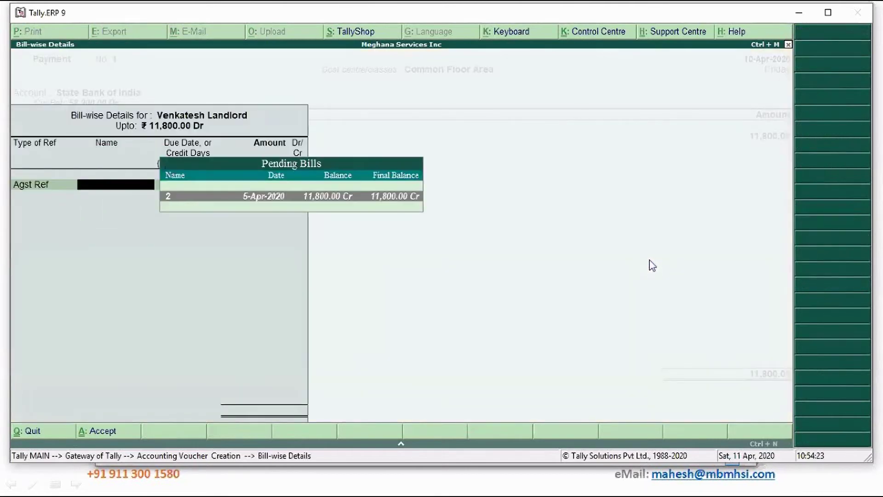
pyautogui.press('Return')
pyautogui.press('Return')
pyautogui.press('Return')
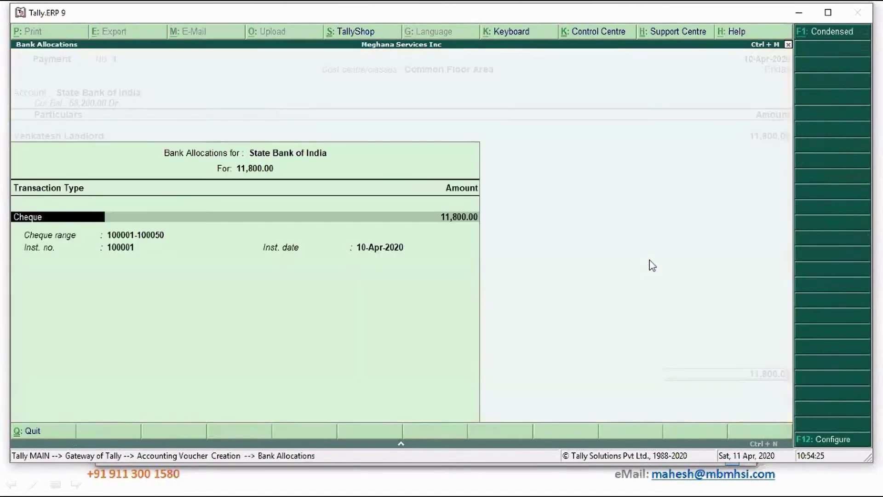
pyautogui.press('Return')
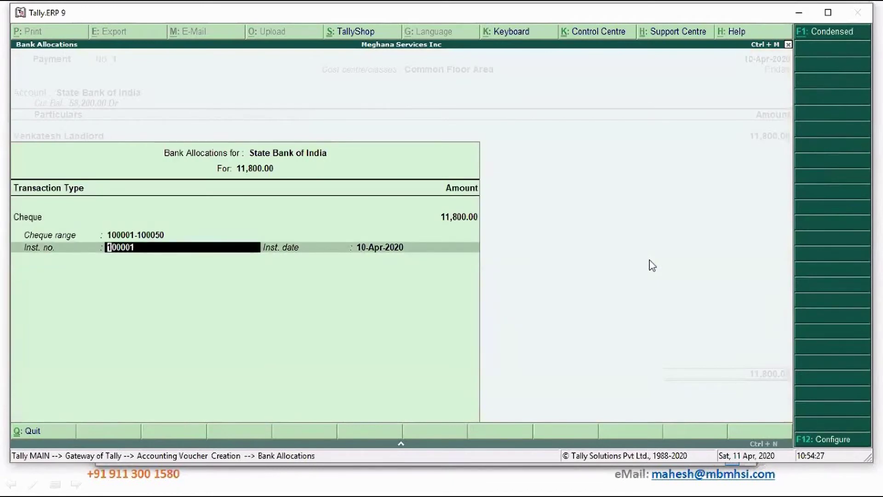
pyautogui.press('Return')
pyautogui.press('Return')
pyautogui.write('Being')
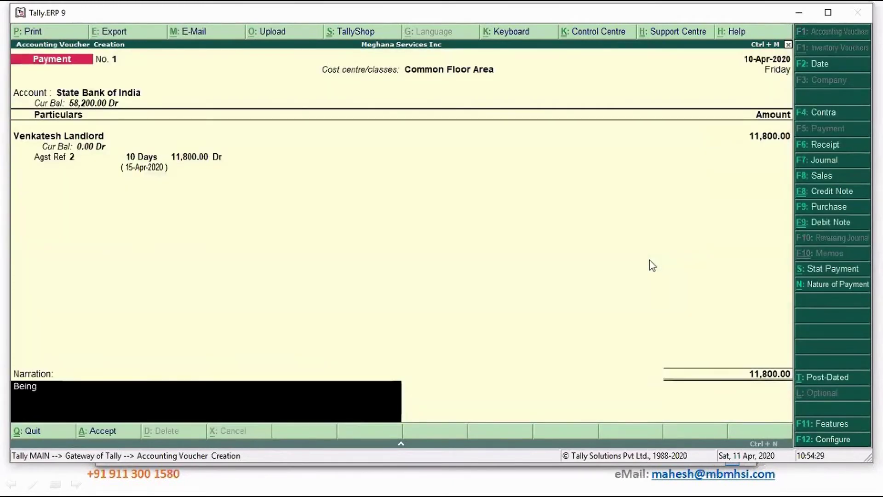
pyautogui.write(' rent paid')
pyautogui.press('Return')
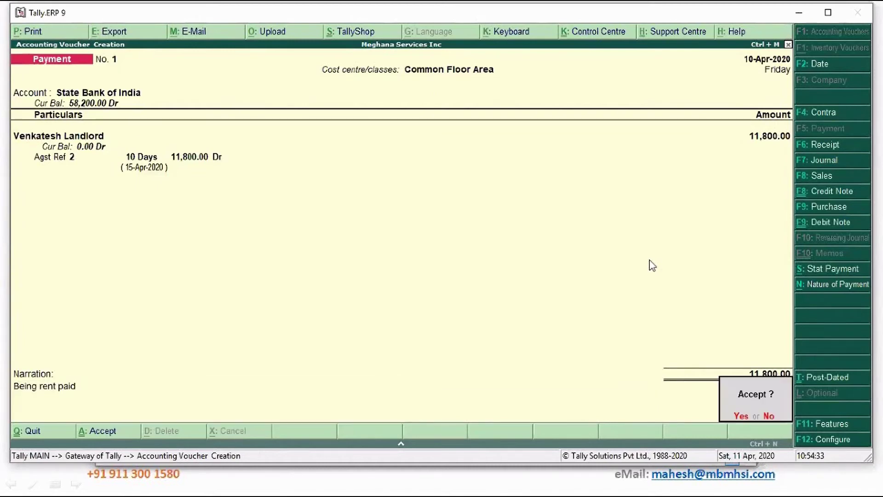
pyautogui.press('Return')
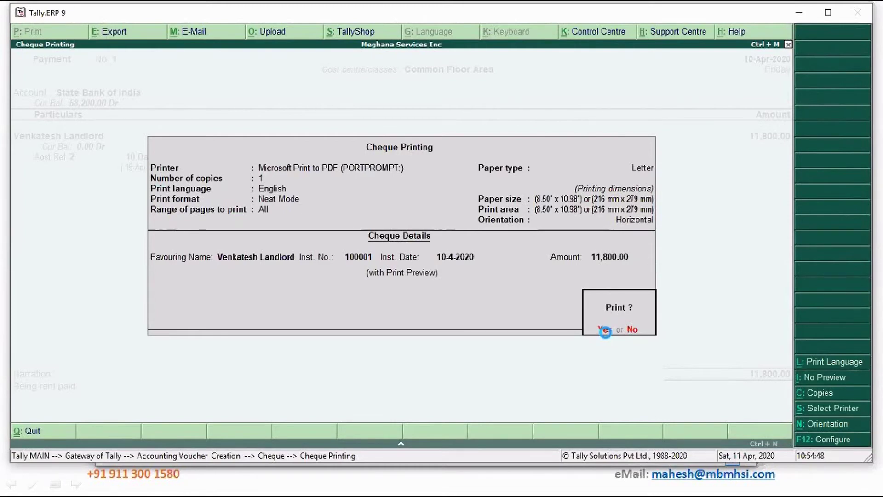
# Preview and zoom the 11,800 cheque for the landlord, then close the preview.
pyautogui.click(605, 329)
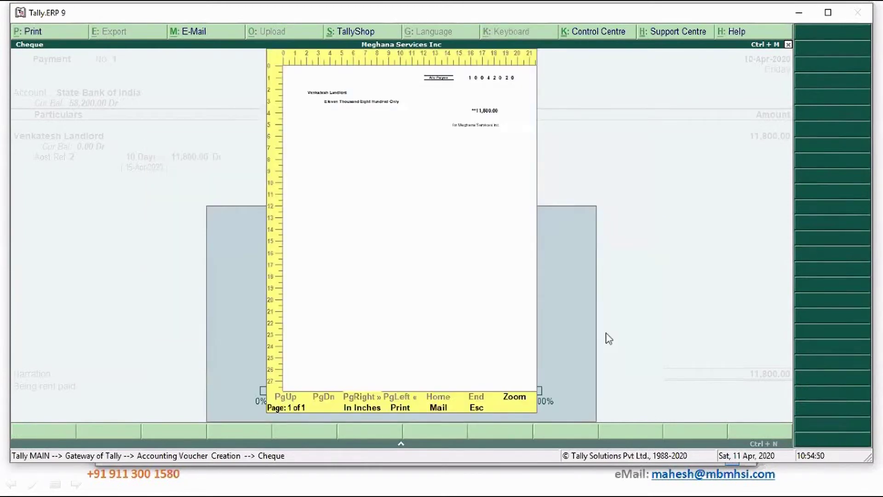
pyautogui.press('Return')
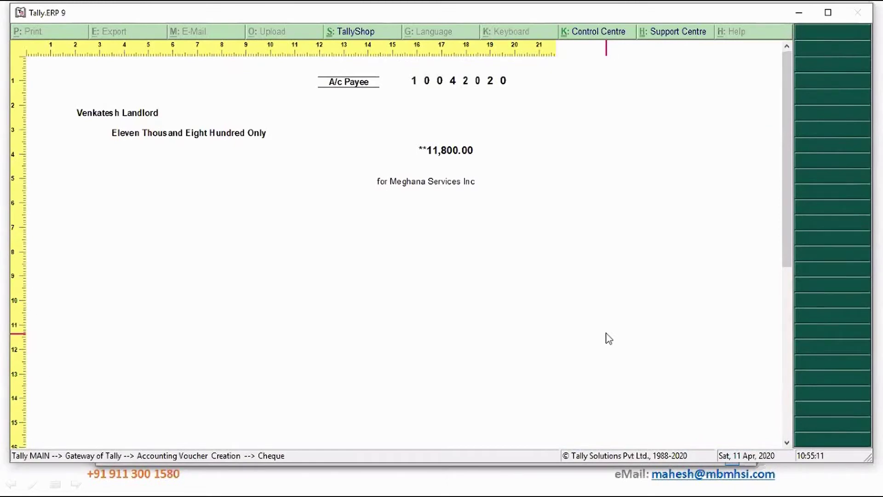
pyautogui.press('Escape')
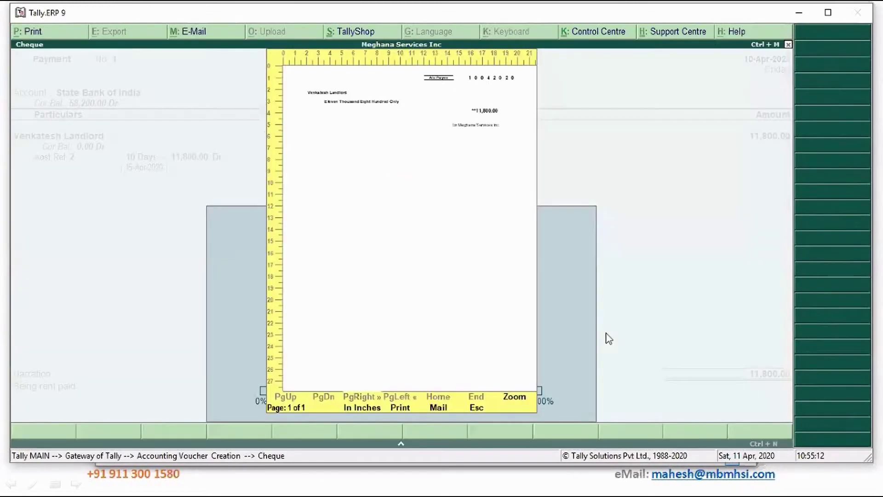
pyautogui.press('Escape')
pyautogui.press('Escape')
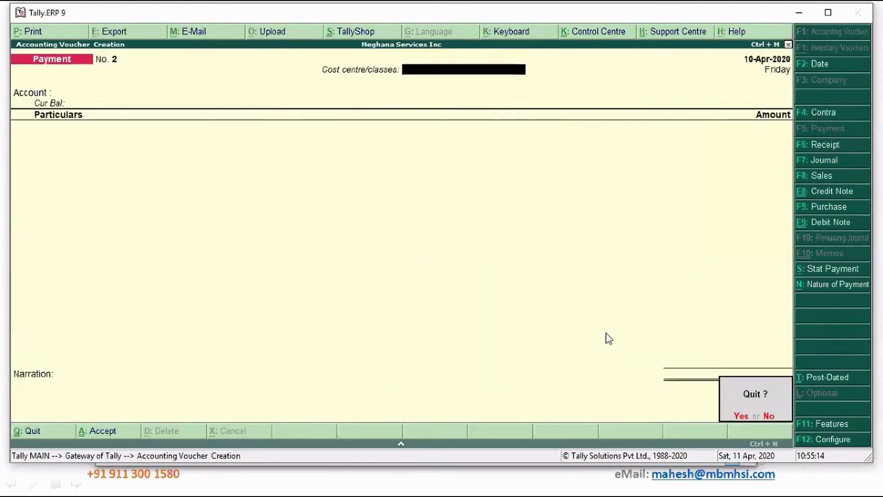
# Quit voucher entry and open the Cost Centre Break-up report for Project Covid19.
pyautogui.press('Return')
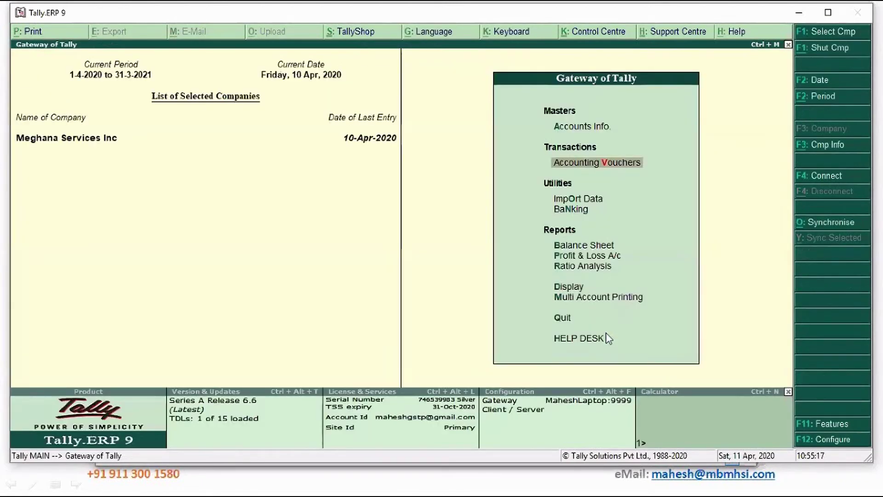
pyautogui.press('Up')
pyautogui.press('Up')
pyautogui.press('Up')
pyautogui.press('Up')
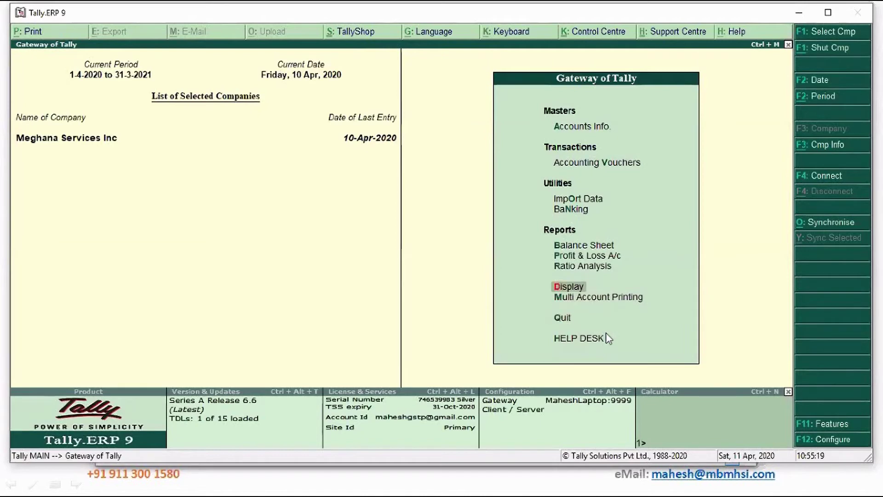
pyautogui.press('Return')
pyautogui.press('Down')
pyautogui.press('Down')
pyautogui.press('Down')
pyautogui.press('Return')
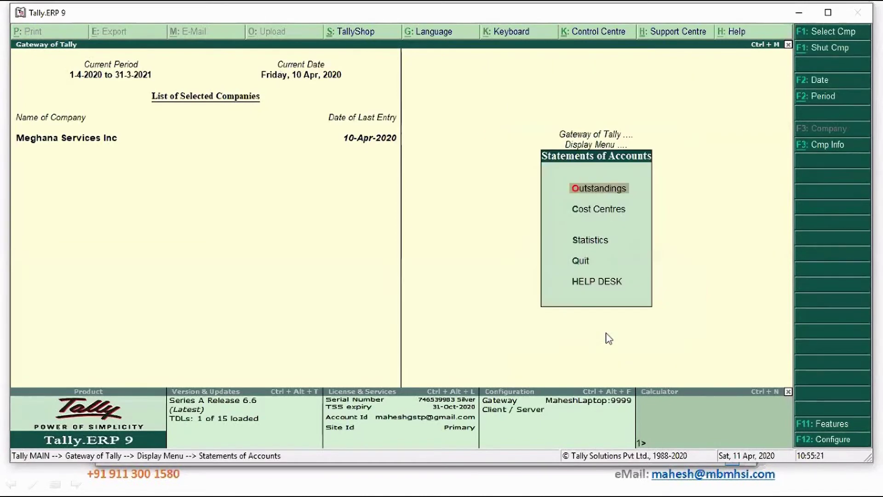
pyautogui.press('Down')
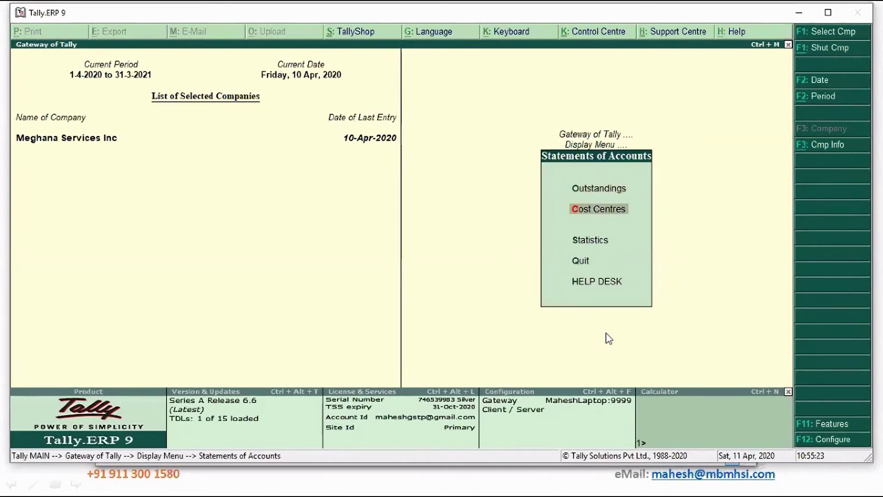
pyautogui.press('Return')
pyautogui.press('Down')
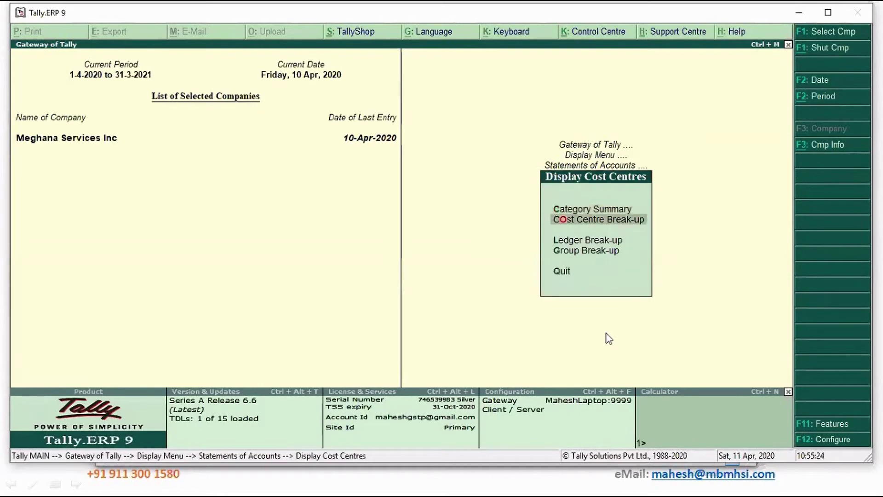
pyautogui.press('Return')
pyautogui.press('Down')
pyautogui.press('Down')
pyautogui.press('Return')
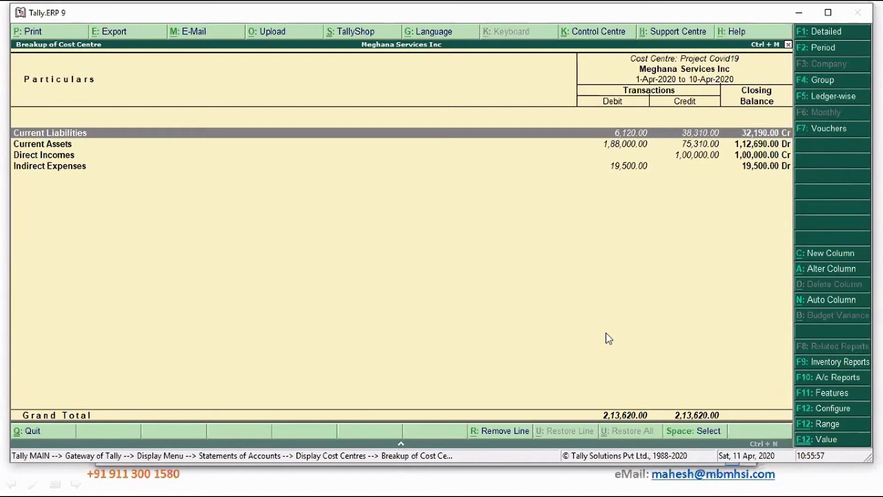
# Close the break-up, browse the Ledger Break-up list, and return to the Display Menu.
pyautogui.press('Escape')
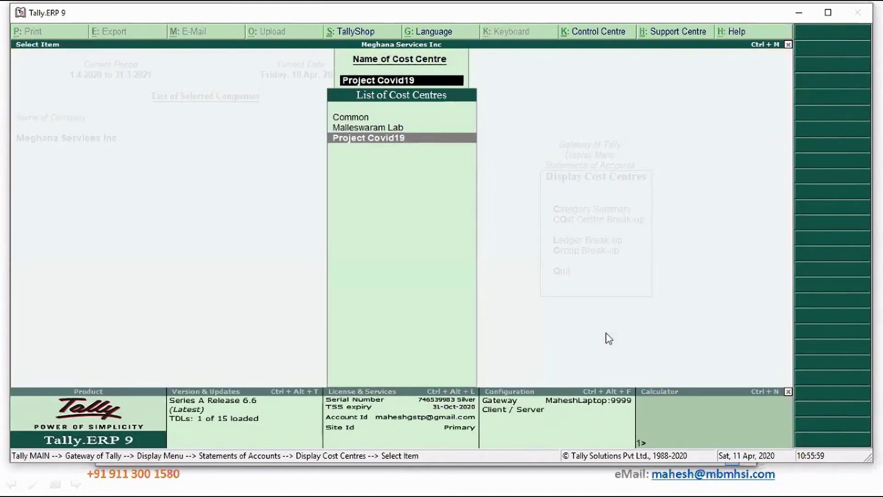
pyautogui.press('Escape')
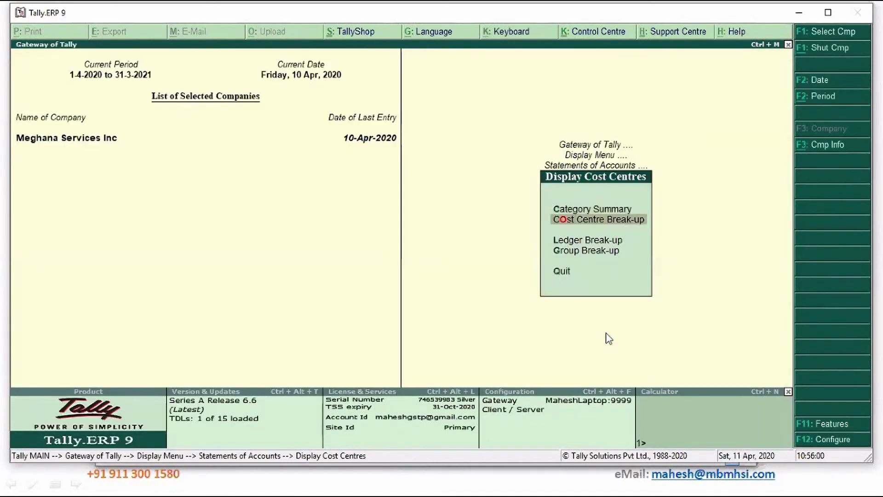
pyautogui.press('Down')
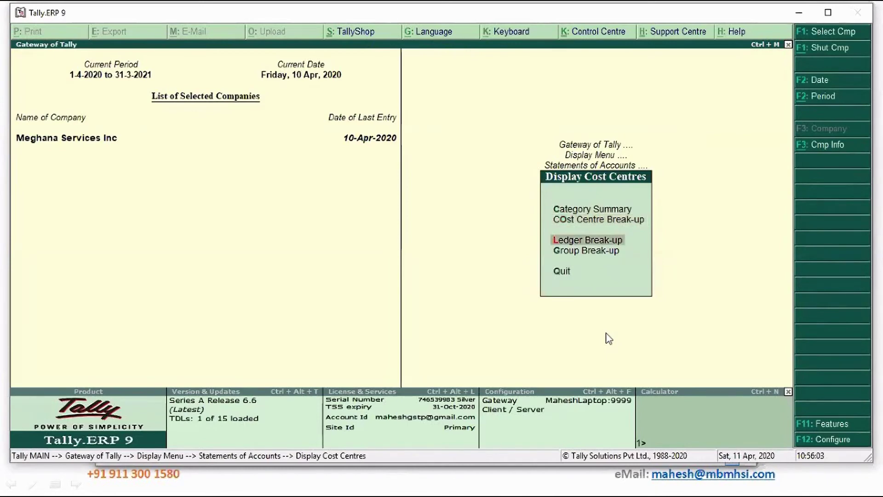
pyautogui.press('Return')
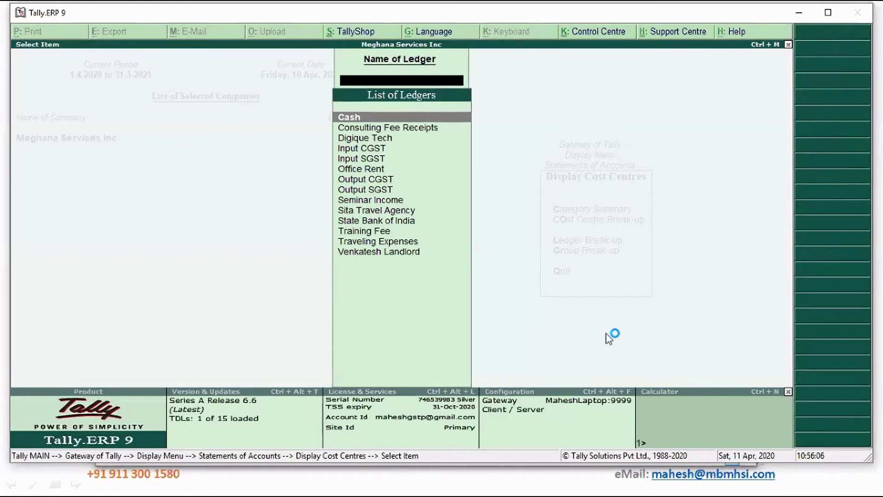
pyautogui.press('Down')
pyautogui.press('Down')
pyautogui.press('Down')
pyautogui.press('Down')
pyautogui.press('Down')
pyautogui.press('Down')
pyautogui.press('Down')
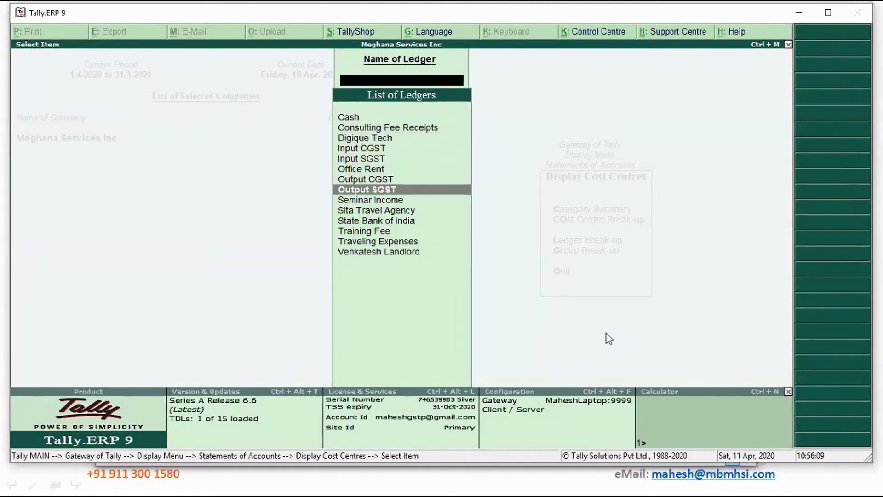
pyautogui.press('Down')
pyautogui.press('Down')
pyautogui.press('Down')
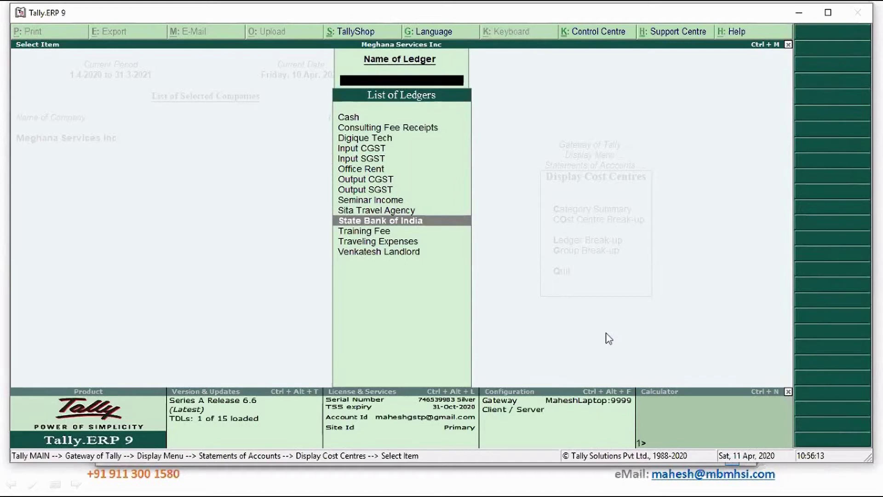
pyautogui.press('Escape')
pyautogui.press('Escape')
pyautogui.press('Escape')
pyautogui.press('Return')
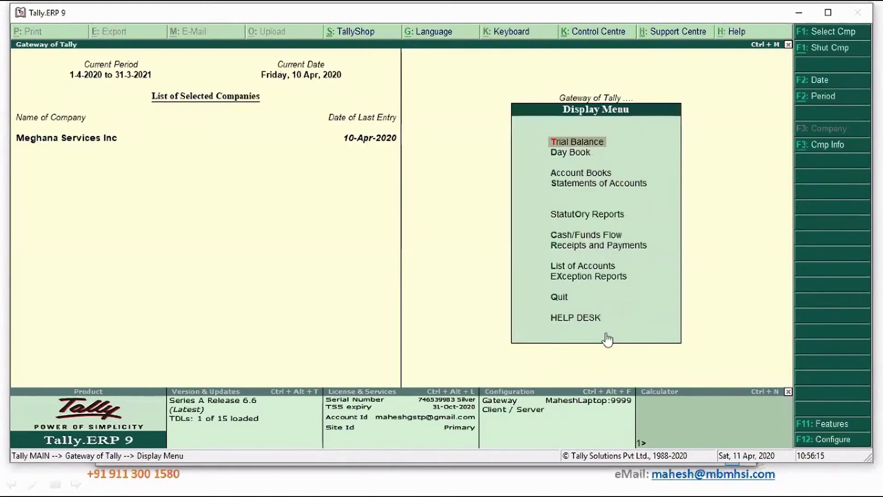
# Show the detailed Trial Balance with Bank Accounts expanded to State Bank of India at 58,200.00.
pyautogui.press('Return')
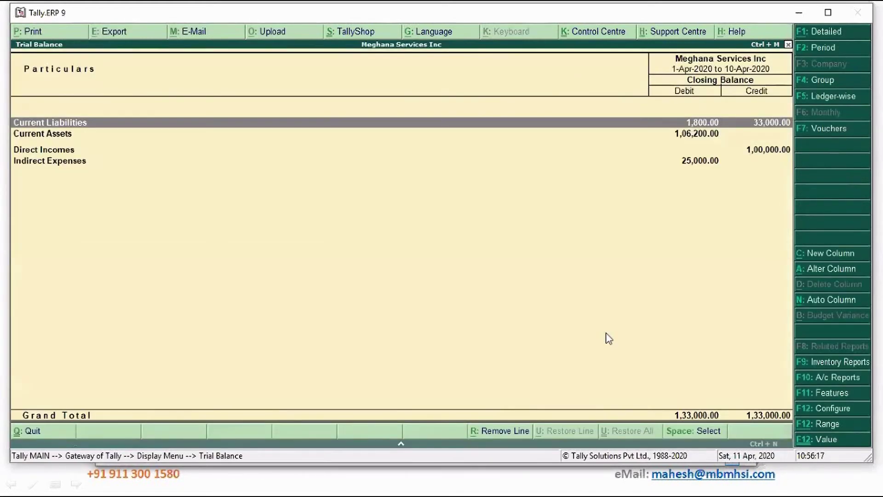
pyautogui.hotkey('alt', 'F1')
pyautogui.press('Down')
pyautogui.press('Down')
pyautogui.press('Down')
pyautogui.press('Down')
pyautogui.press('Down')
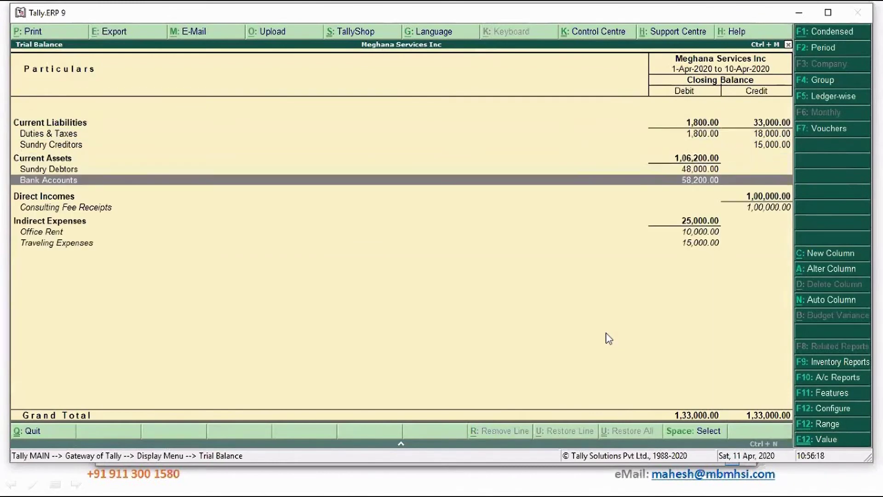
pyautogui.hotkey('shift', 'Return')
pyautogui.press('Down')
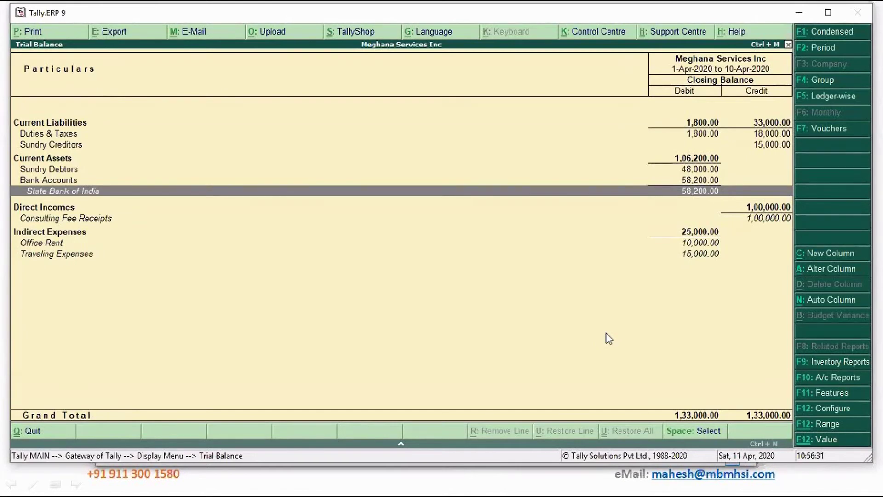
# Close the Trial Balance and bring up the Cost Centres reports under Statements of Accounts.
pyautogui.press('Escape')
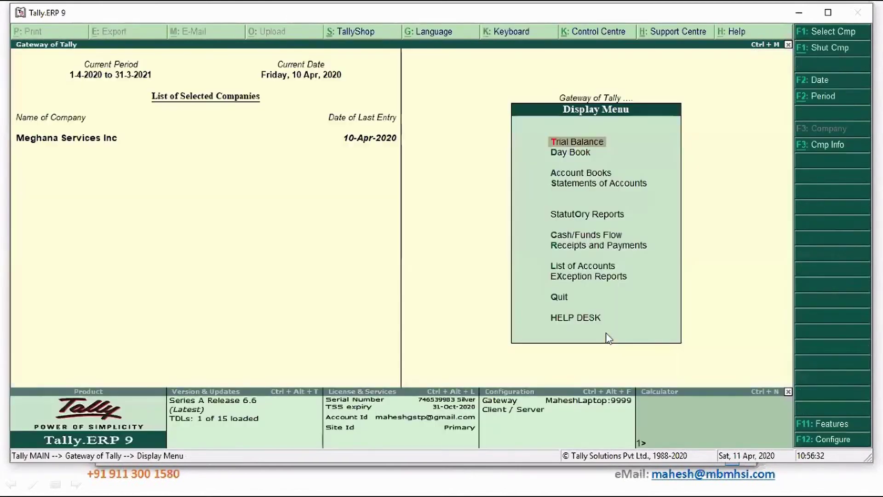
pyautogui.press('Down')
pyautogui.press('Down')
pyautogui.press('Down')
pyautogui.press('Return')
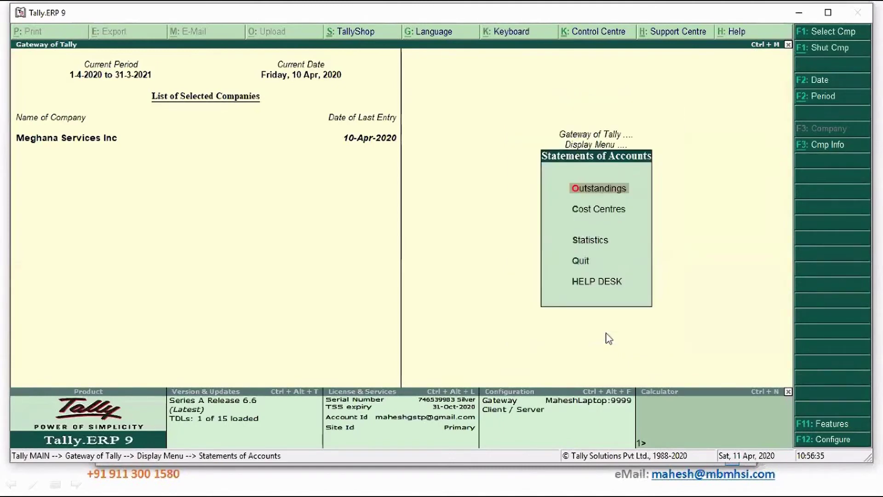
pyautogui.press('Down')
pyautogui.press('Return')
# Open the State Bank of India Ledger Break-up (58,200.00 Dr) and compare its Common, Malleswaram Lab and Project Covid19 rows.
pyautogui.press('Down')
pyautogui.press('Down')
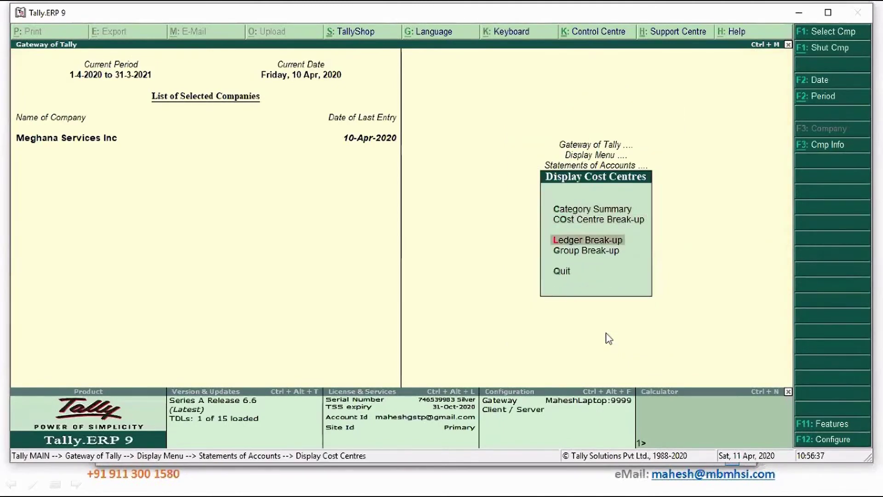
pyautogui.press('Return')
pyautogui.write('S')
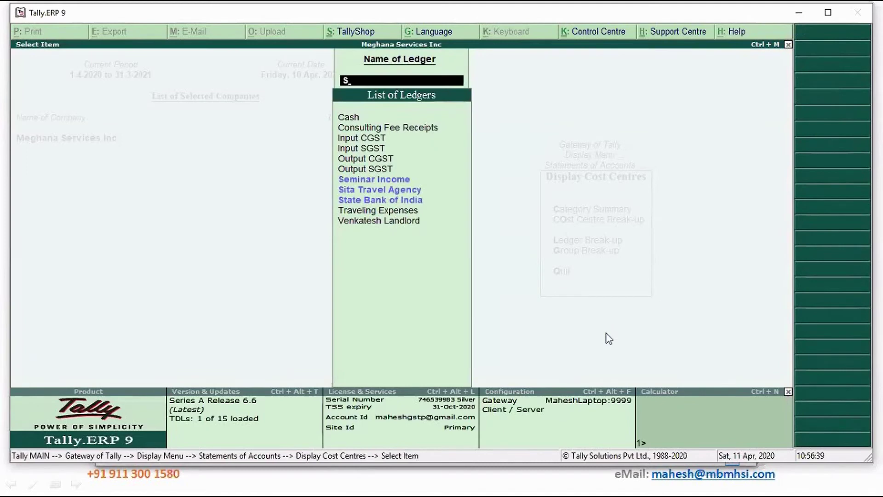
pyautogui.press('Down')
pyautogui.press('Down')
pyautogui.press('Return')
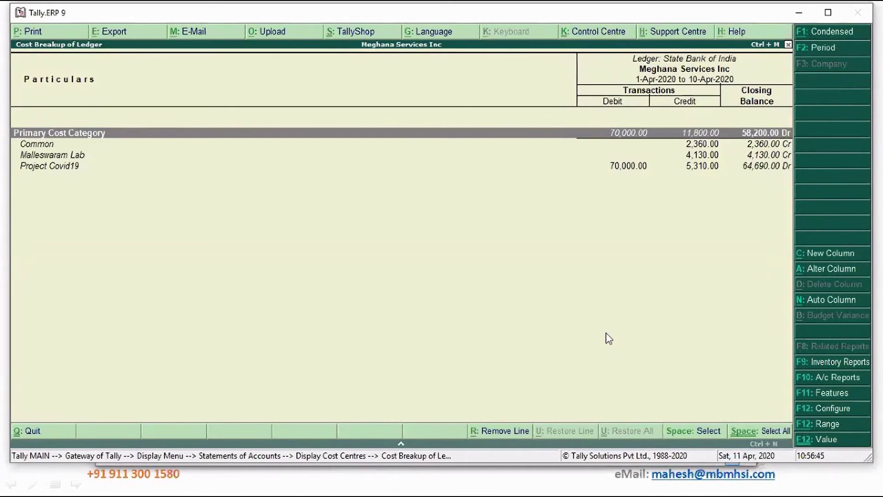
pyautogui.press('Down')
pyautogui.press('Down')
pyautogui.press('Down')
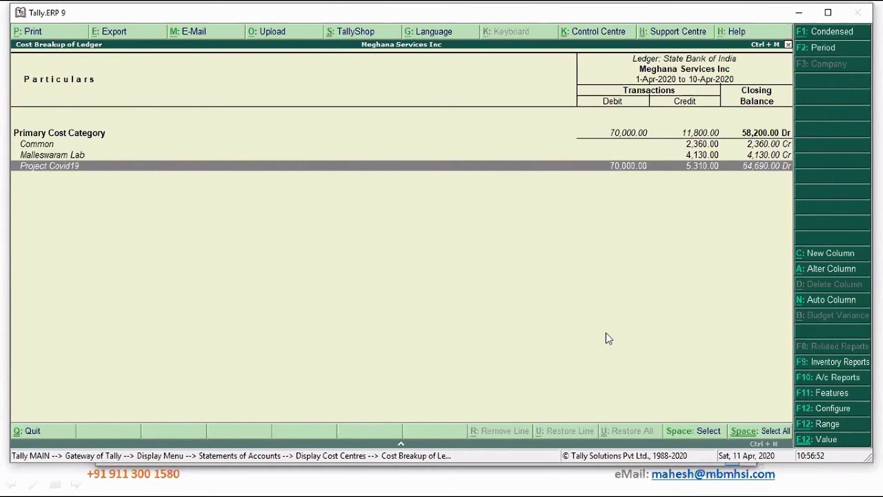
pyautogui.press('Up')
pyautogui.press('Up')
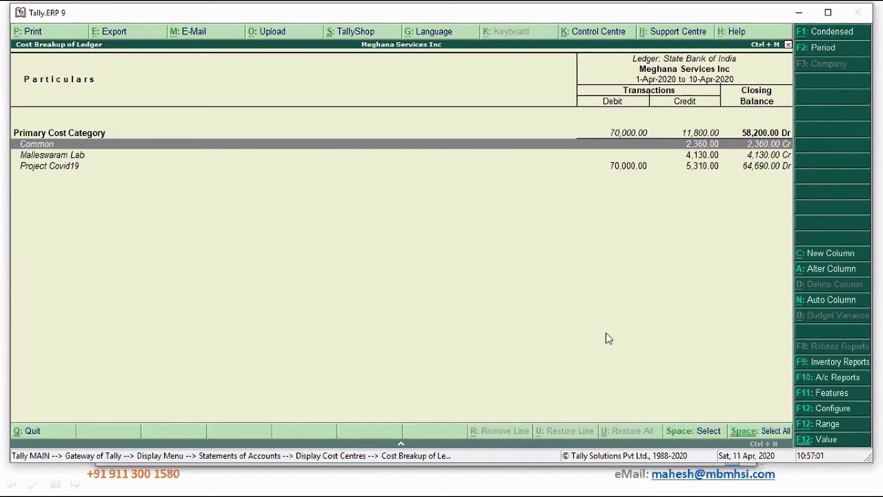
pyautogui.press('Down')
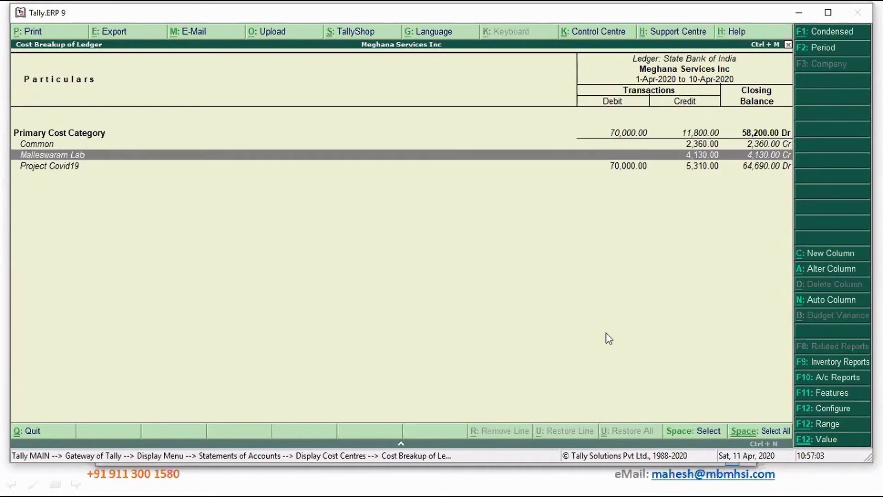
pyautogui.press('Up')
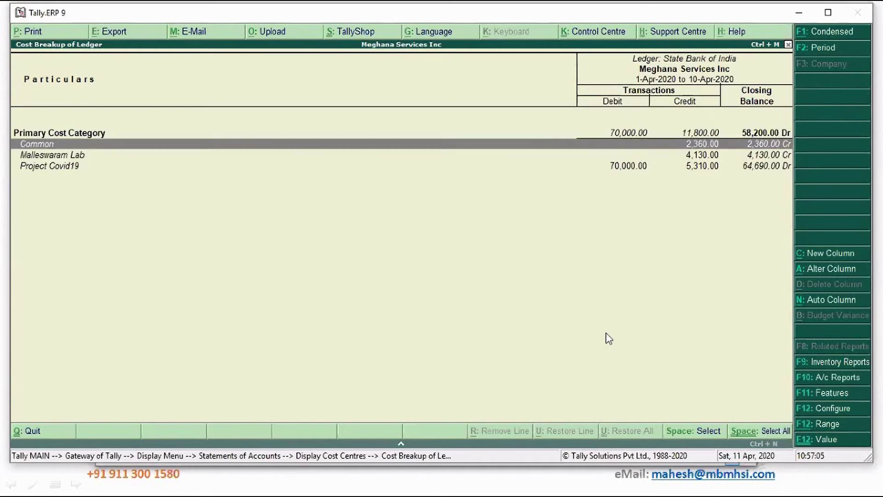
pyautogui.press('Down')
pyautogui.press('Down')
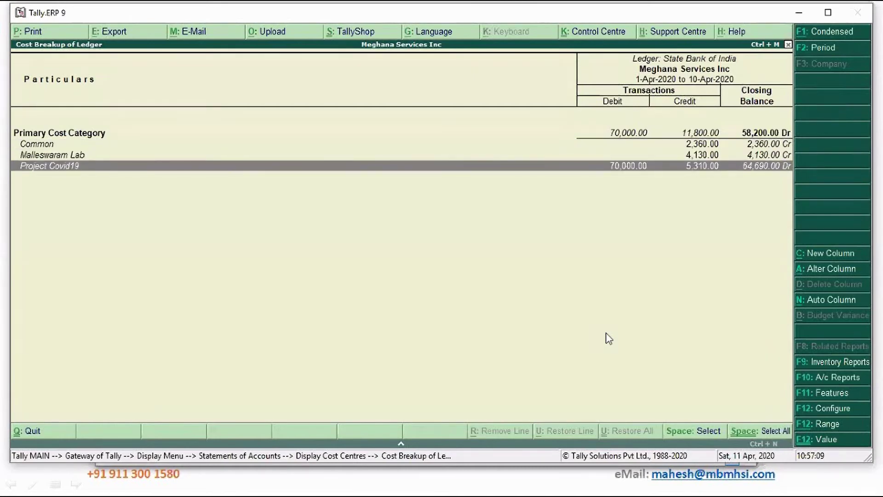
pyautogui.press('Up')
pyautogui.press('Down')
# Back out of the cost breakup reports and open accounting voucher entry.
pyautogui.press('Escape')
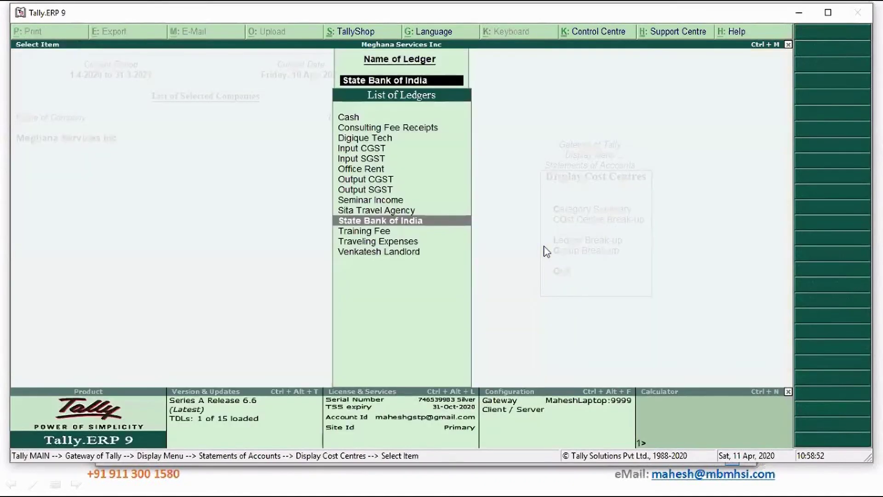
pyautogui.press('Escape')
pyautogui.press('Escape')
pyautogui.press('Escape')
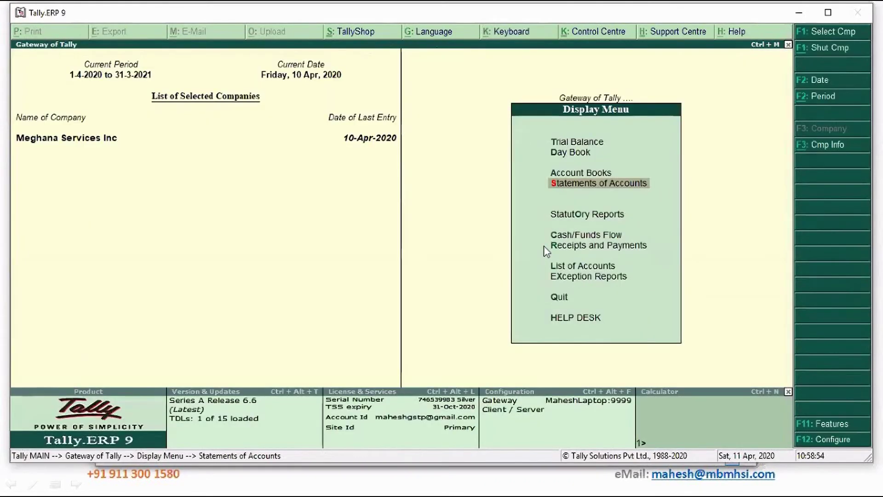
pyautogui.press('Escape')
pyautogui.press('Up')
pyautogui.press('Up')
pyautogui.press('Up')
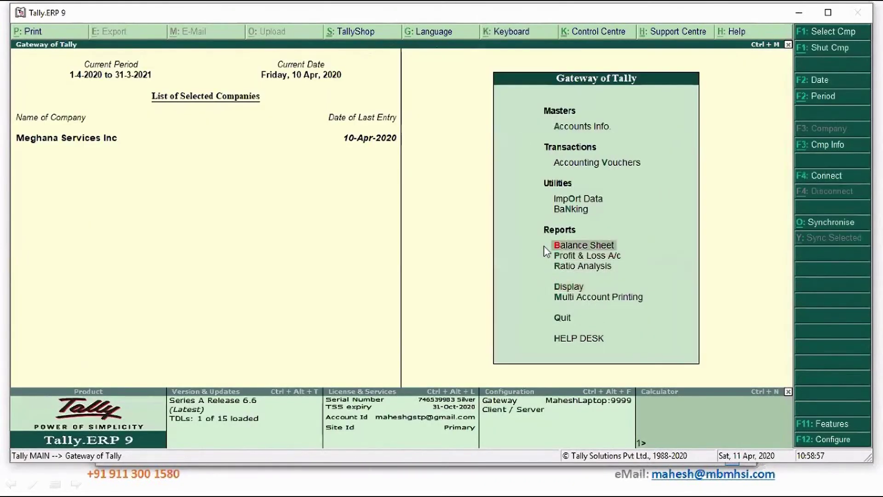
pyautogui.press('Up')
pyautogui.press('Up')
pyautogui.press('Up')
pyautogui.press('Return')
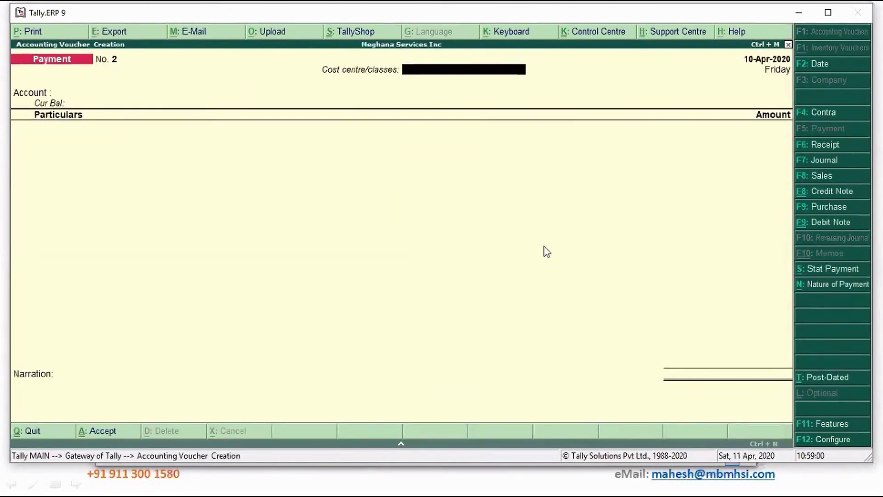
# Start a Journal voucher with reference 324324, dated 10-Apr-2020, cost centre class Not Applicable.
pyautogui.press('F7')
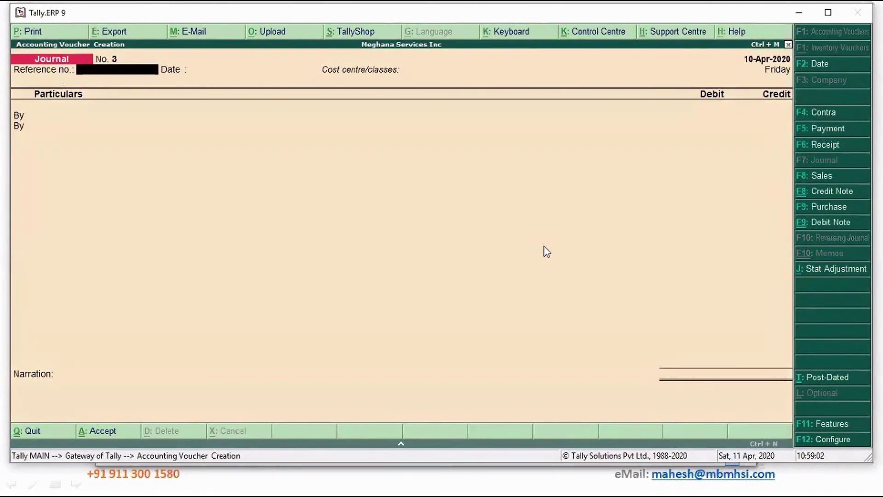
pyautogui.write('324324')
pyautogui.press('Return')
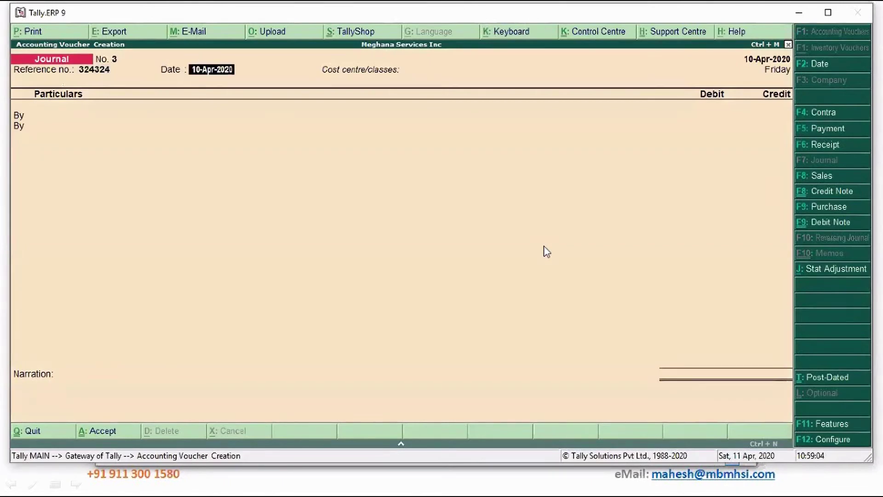
pyautogui.press('Return')
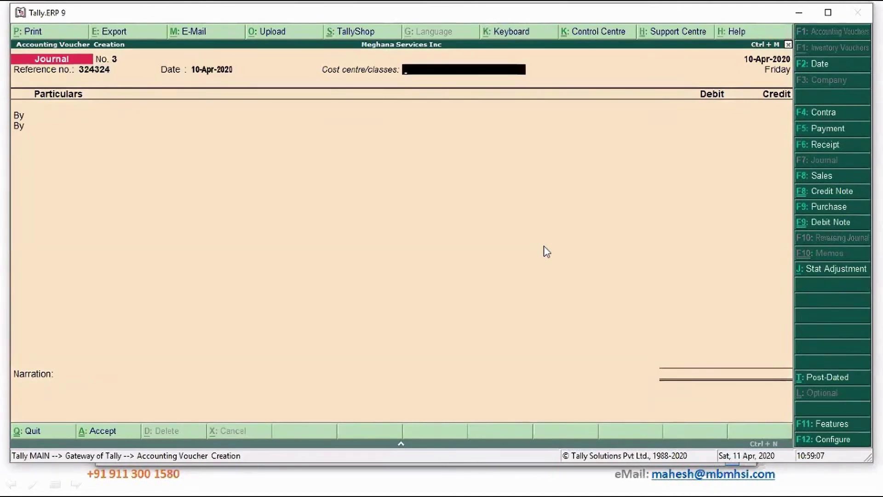
pyautogui.press('Return')
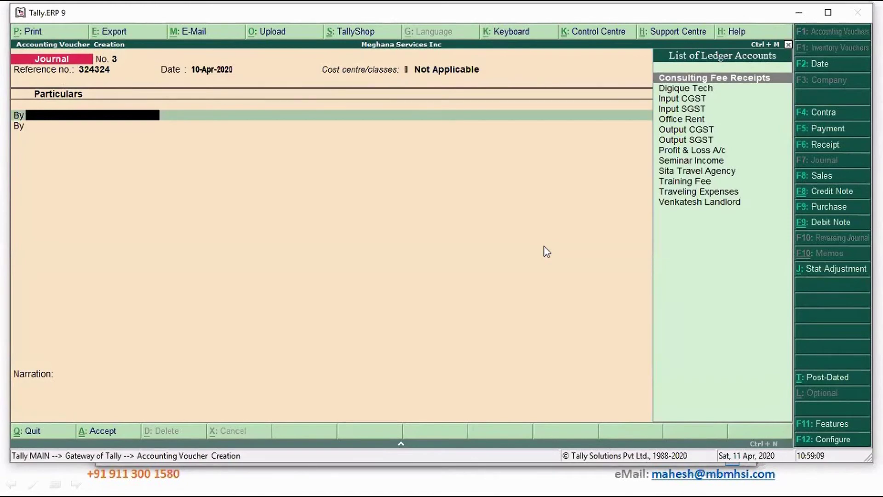
# Create the Sales and Marketing Expenses ledger under Indirect Expenses as the debit ledger.
pyautogui.hotkey('alt', 'c')
pyautogui.write('Sales an')
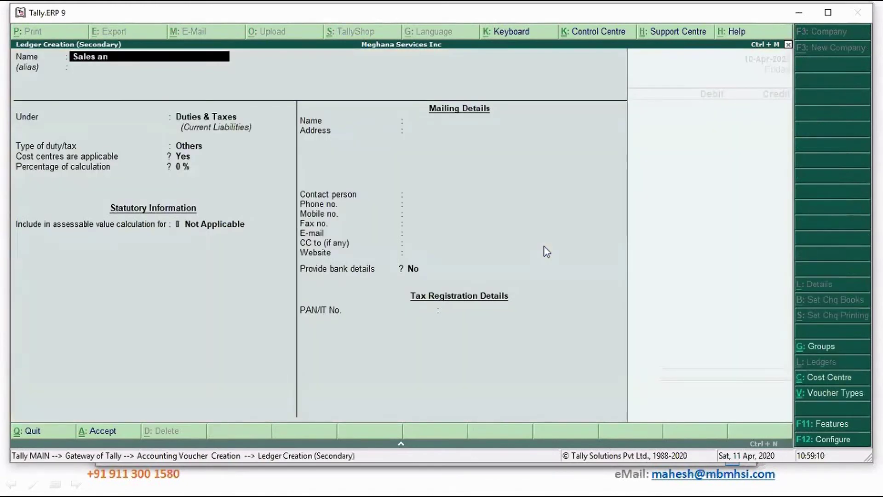
pyautogui.write('d Marketing Expenses')
pyautogui.press('Return')
pyautogui.write('E')
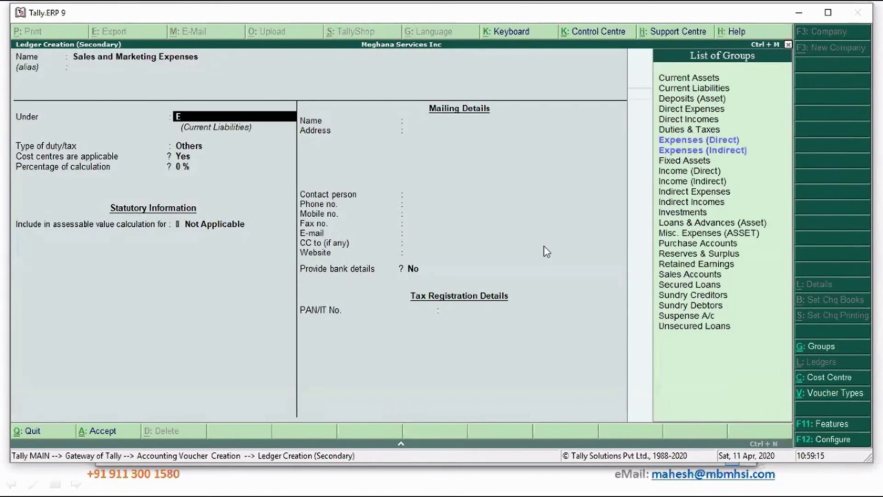
pyautogui.press('Down')
pyautogui.press('Return')
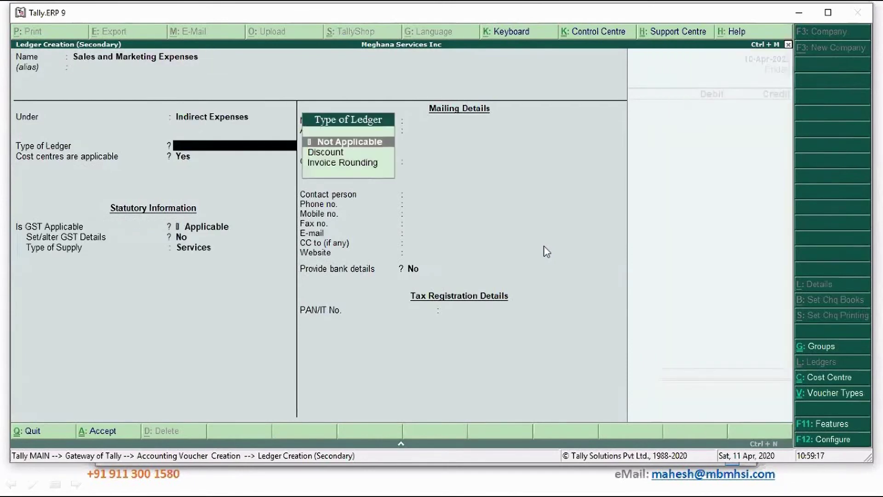
pyautogui.press('Return')
pyautogui.press('Return')
pyautogui.press('Return')
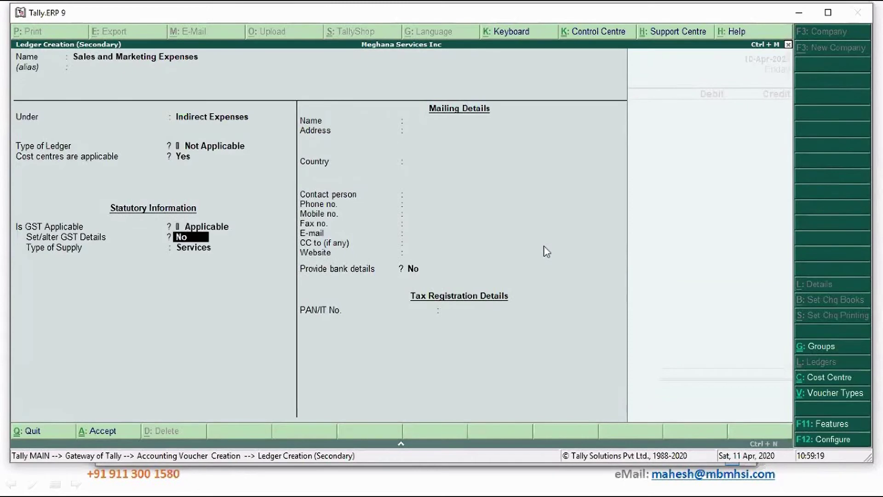
pyautogui.press('Return')
pyautogui.press('Return')
pyautogui.press('Return')
pyautogui.press('Return')
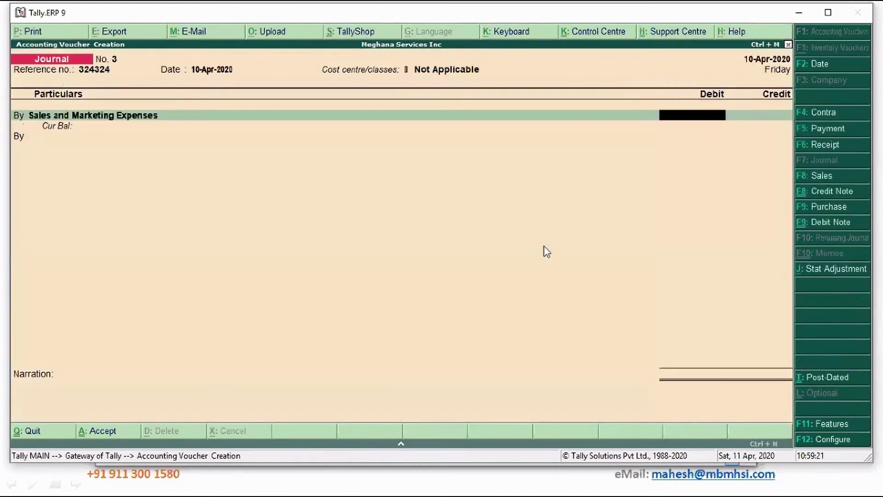
# Debit 25,000 and allocate 15,000 to Project Covid19, choosing Malleswaram Lab for the rest.
pyautogui.write('25000')
pyautogui.press('Return')
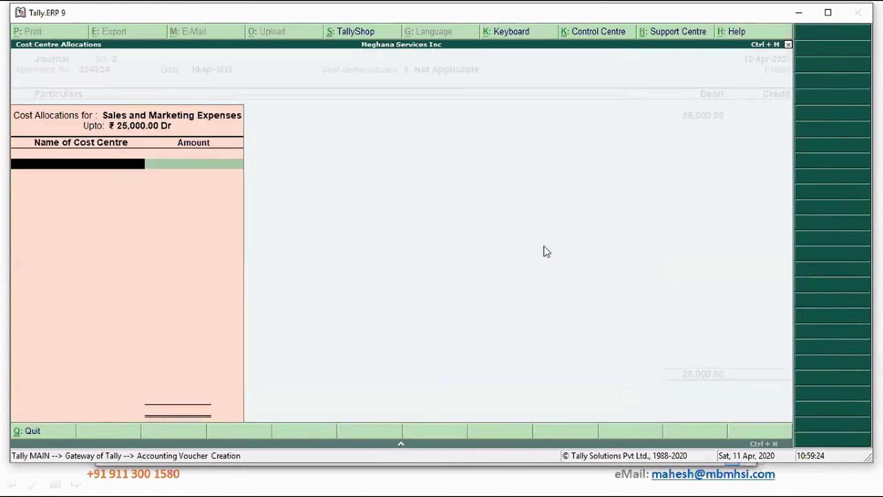
pyautogui.press('Down')
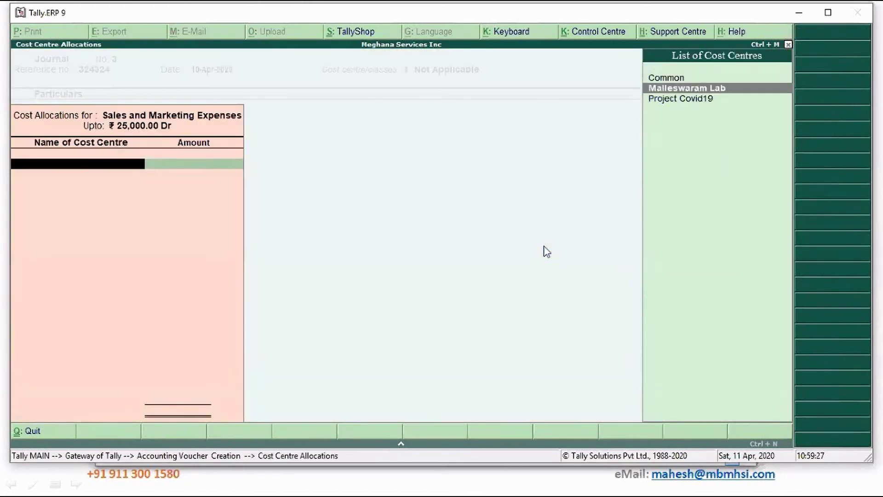
pyautogui.press('Down')
pyautogui.press('Up')
pyautogui.press('Up')
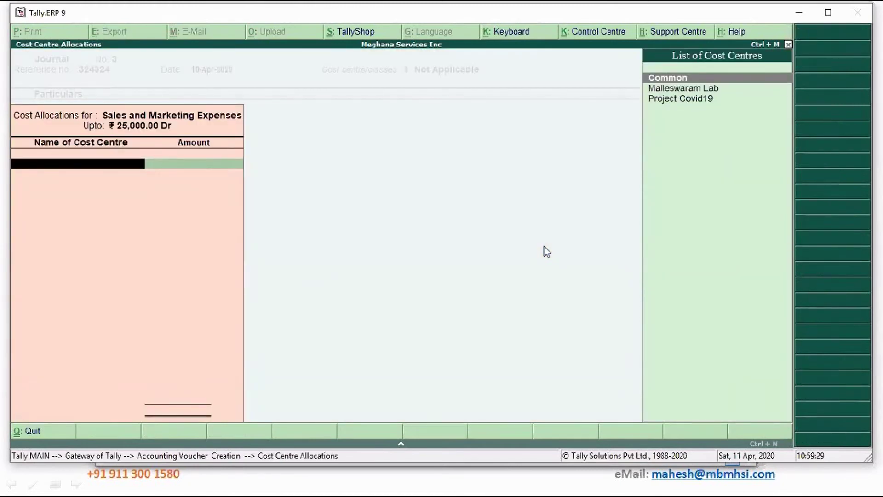
pyautogui.press('Down')
pyautogui.press('Down')
pyautogui.press('Return')
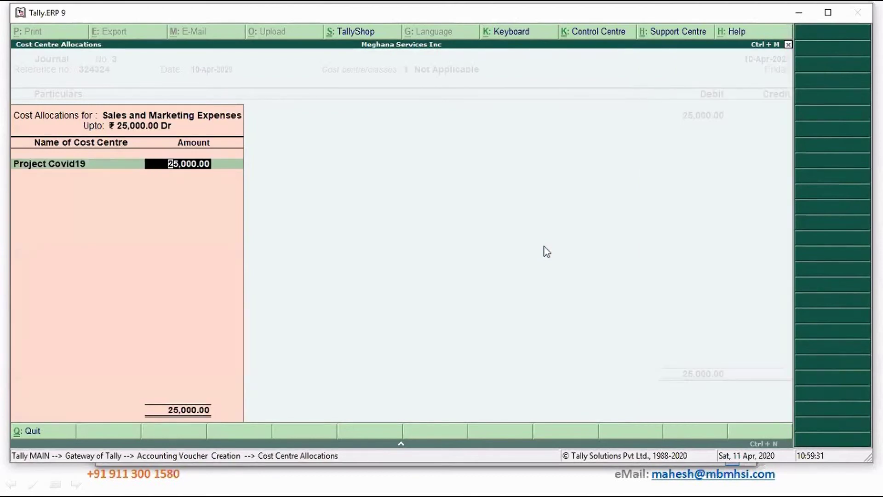
pyautogui.write('15,000')
pyautogui.press('Return')
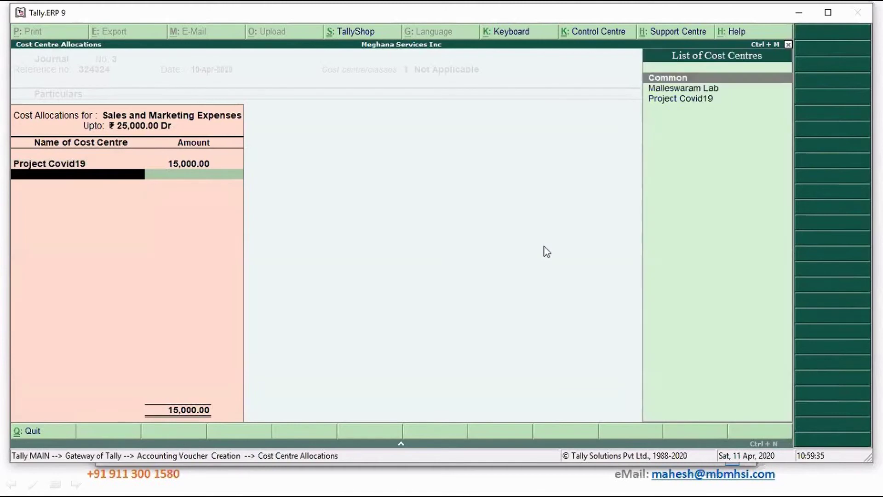
pyautogui.press('Down')
pyautogui.press('Return')
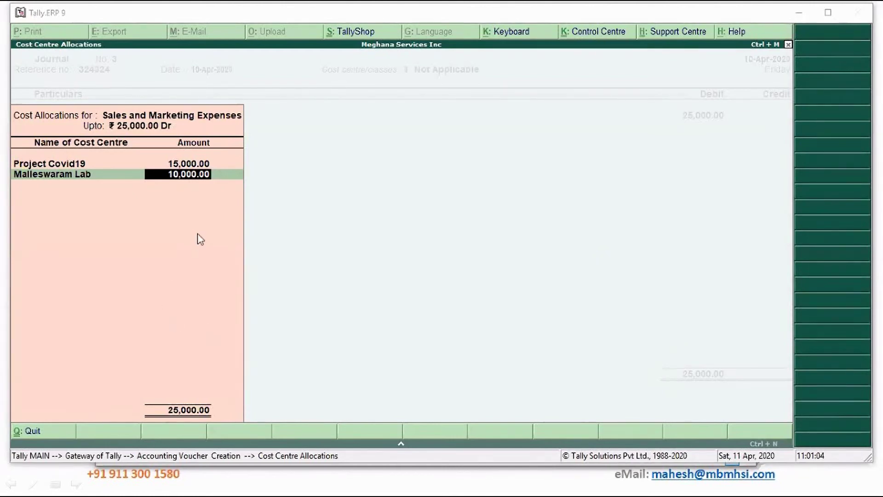
# Accept Malleswaram Lab's 10,000 share and close the Cost Centre Allocations.
pyautogui.press('Return')
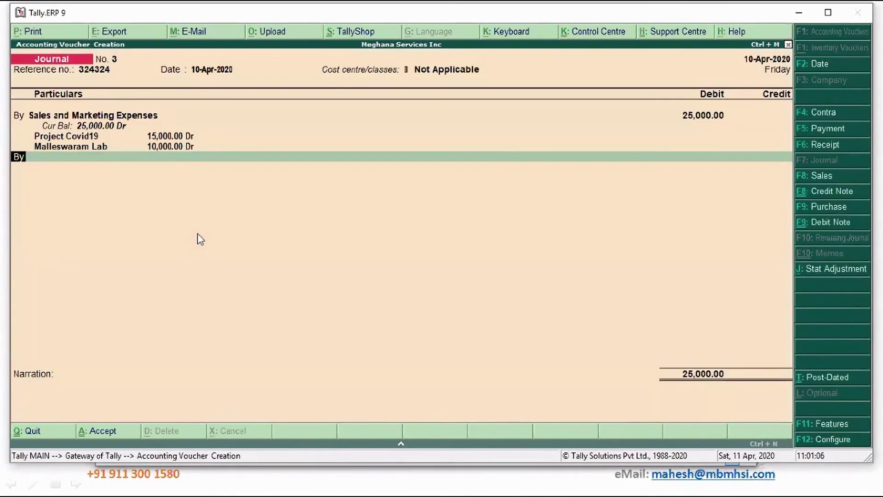
# Select Input CGST as the ledger on the next debit line.
pyautogui.press('Return')
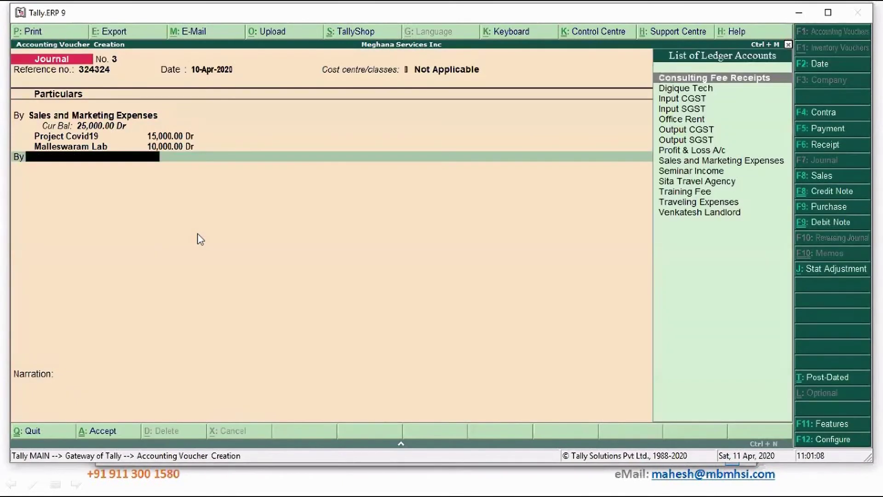
pyautogui.write('In')
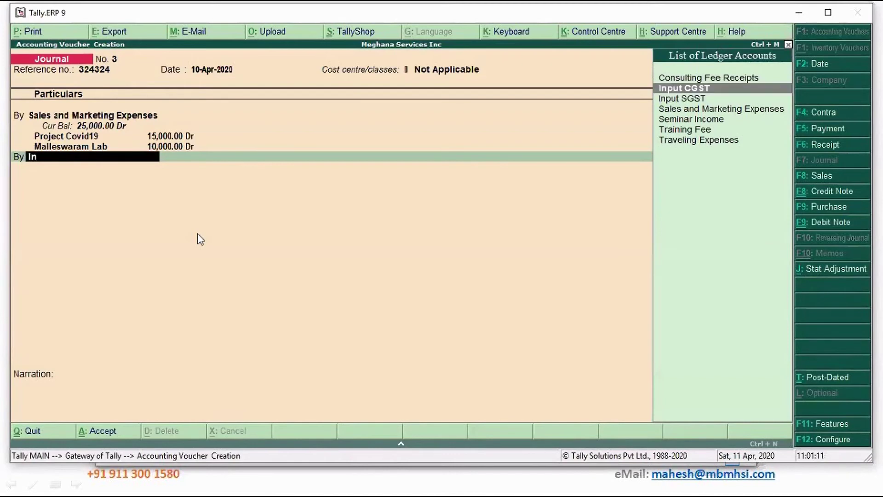
pyautogui.press('Return')
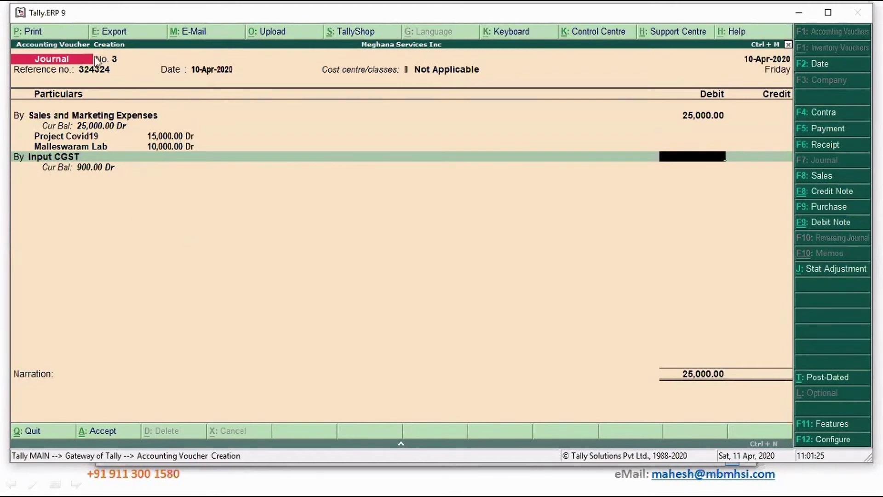
# Recheck the cost centre class and the expense amount, then reach the Input CGST debit field.
pyautogui.click(467, 76)
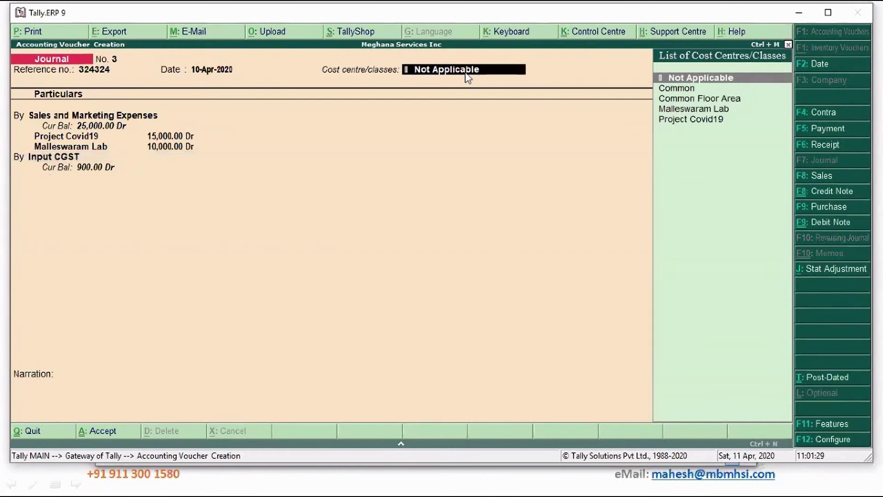
pyautogui.press('Return')
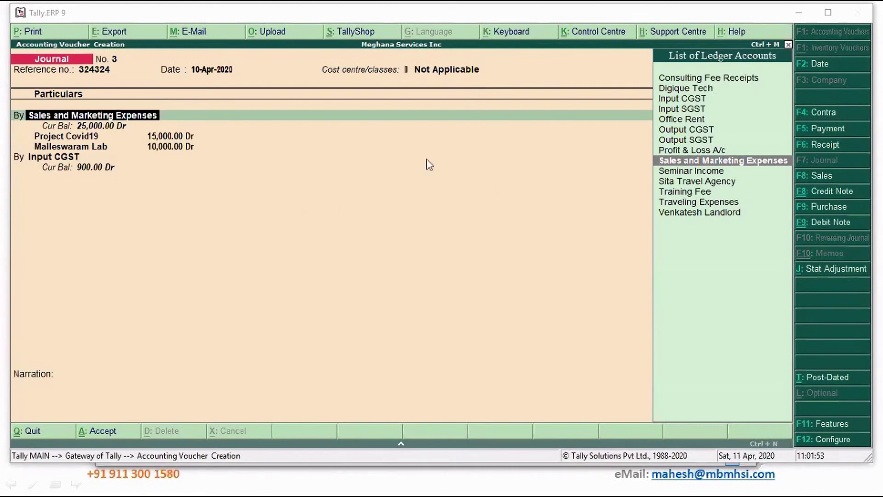
pyautogui.click(700, 170)
pyautogui.press('Return')
pyautogui.press('Return')
pyautogui.press('Return')
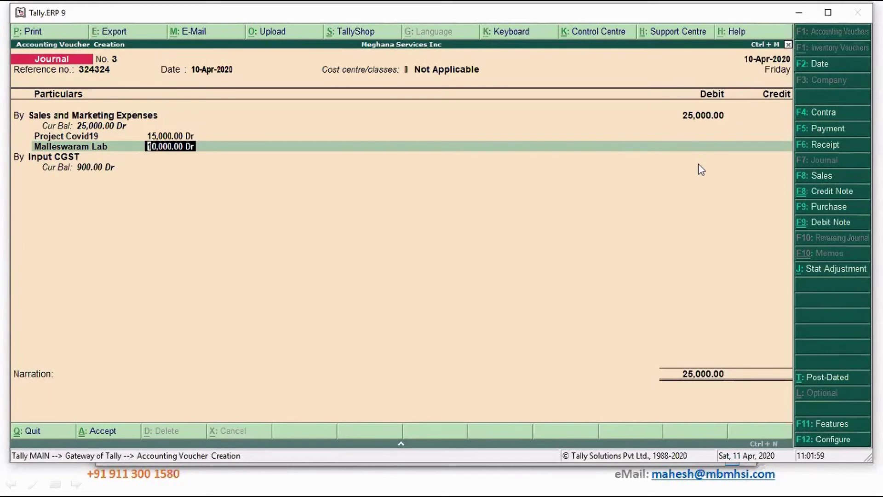
pyautogui.press('Return')
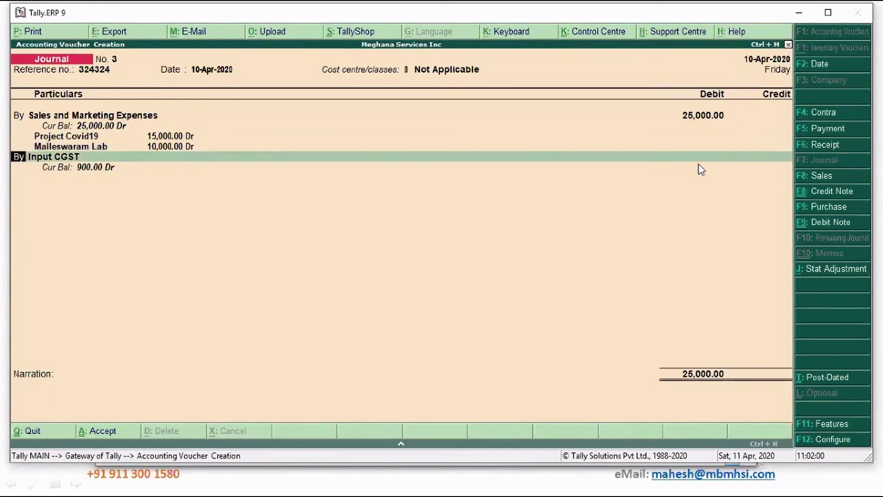
pyautogui.press('Return')
pyautogui.press('Return')
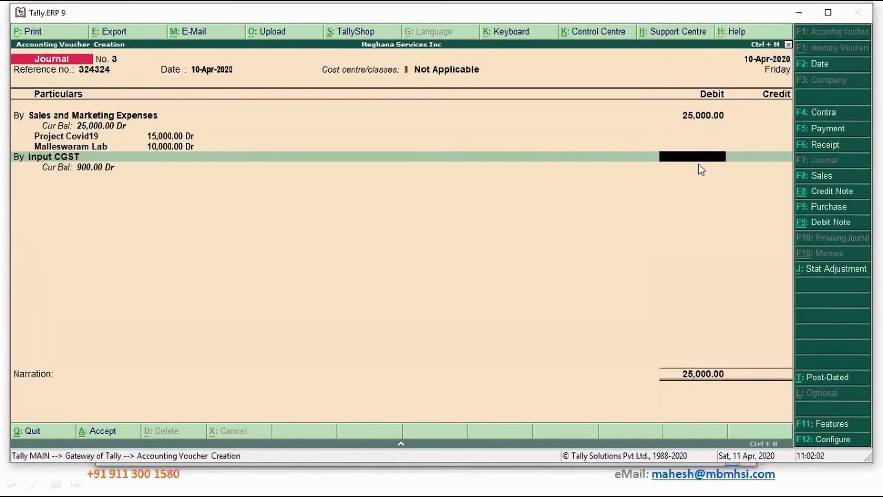
pyautogui.click(699, 165)
# Enter the Input CGST debit of 2,250, calculated as 25000*9%.
pyautogui.hotkey('ctrl', 'n')
pyautogui.write('250')
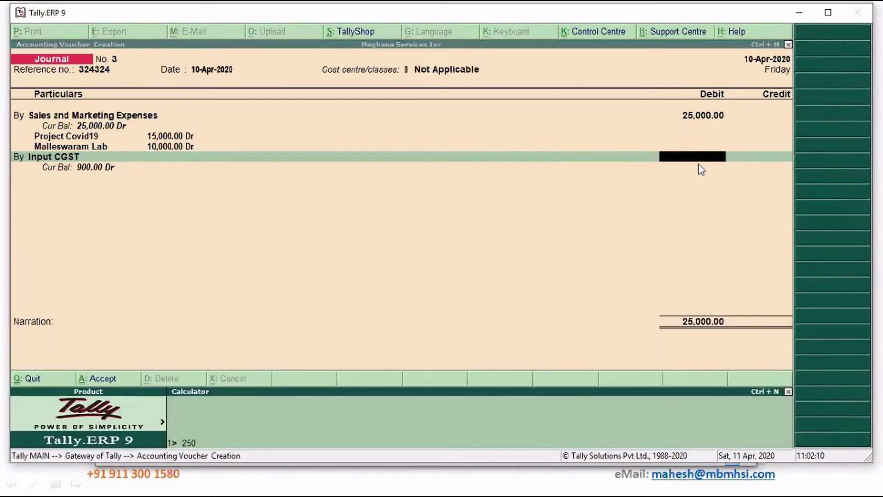
pyautogui.write('00*')
pyautogui.write('9%')
pyautogui.press('Return')
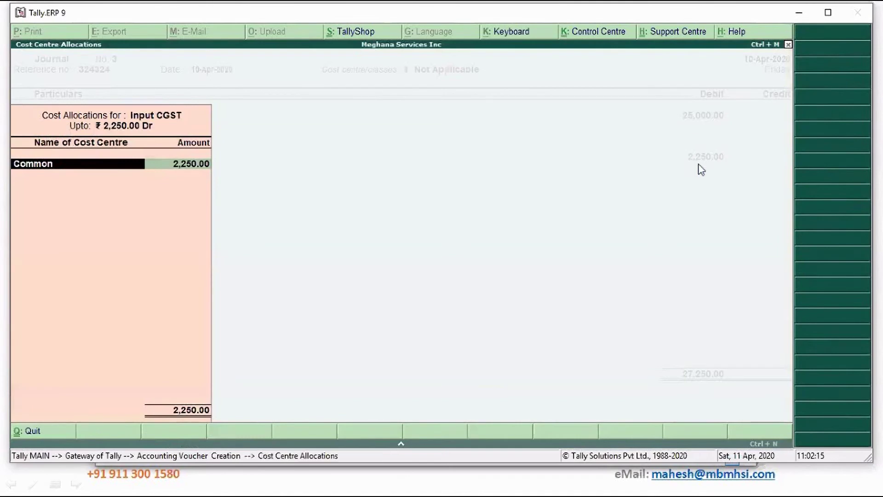
# Allocate 1,350 (2250/5*3) to Project Covid19 and 900 to Malleswaram Lab.
pyautogui.press('BackSpace')
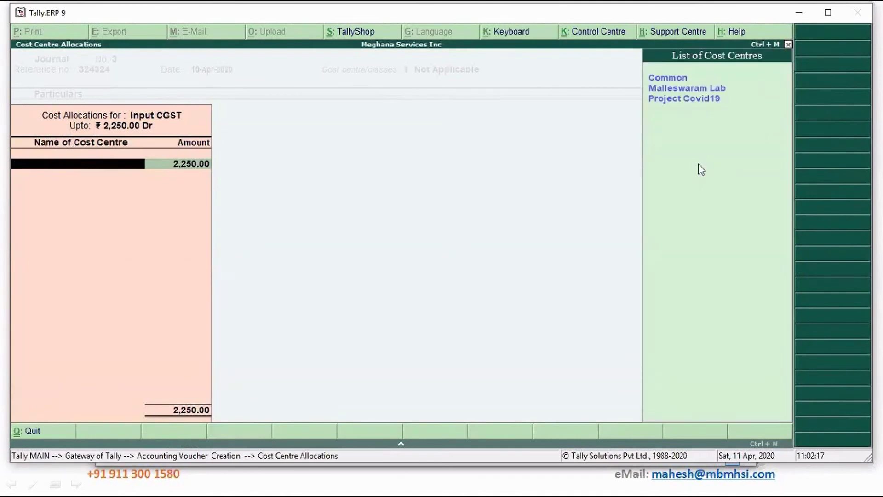
pyautogui.press('Down')
pyautogui.press('Down')
pyautogui.press('Down')
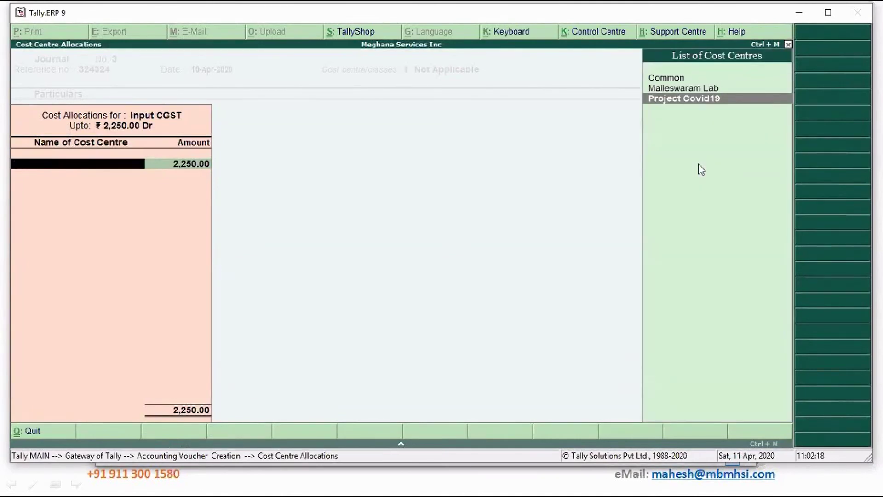
pyautogui.press('Return')
pyautogui.hotkey('ctrl', 'n')
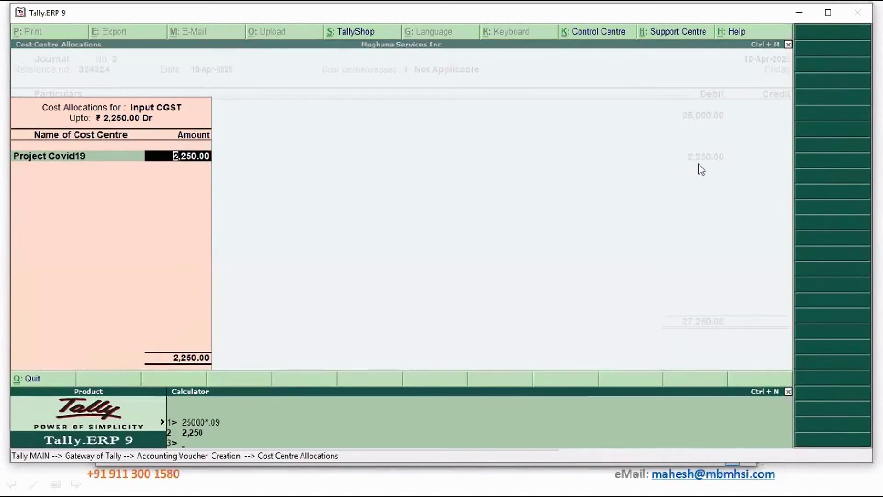
pyautogui.write('2250')
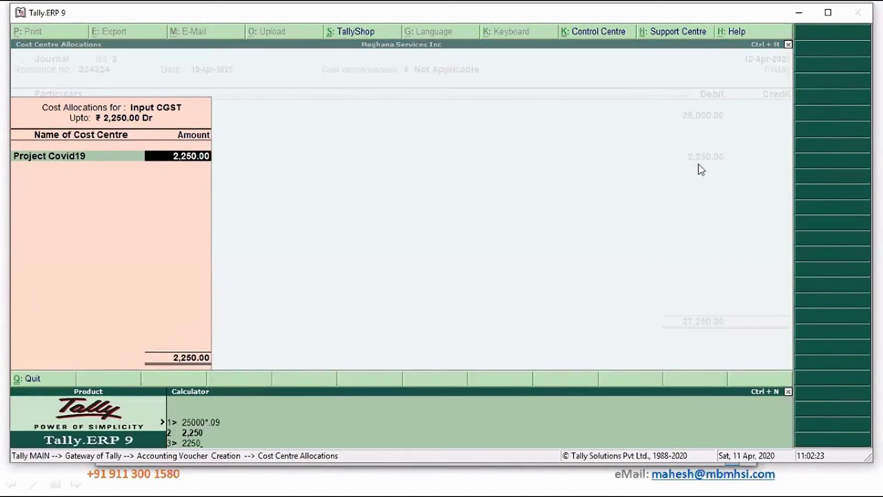
pyautogui.write('/5*3')
pyautogui.press('Return')
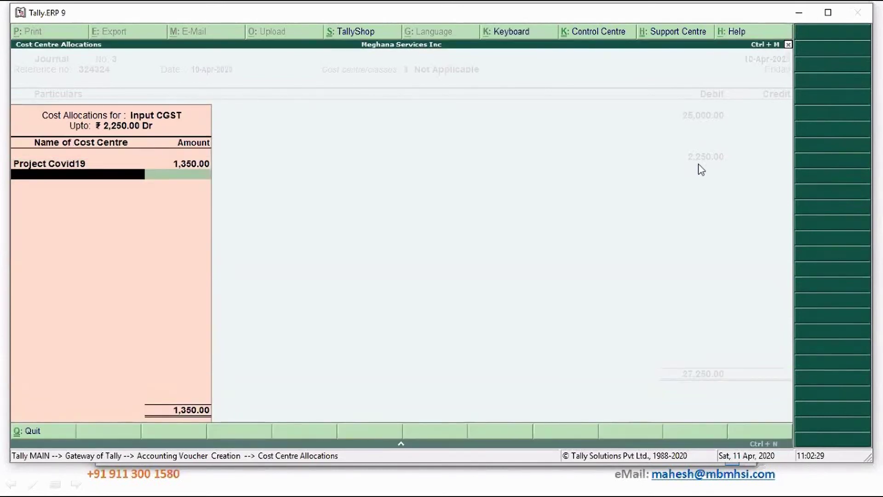
pyautogui.write('Ma')
pyautogui.press('Return')
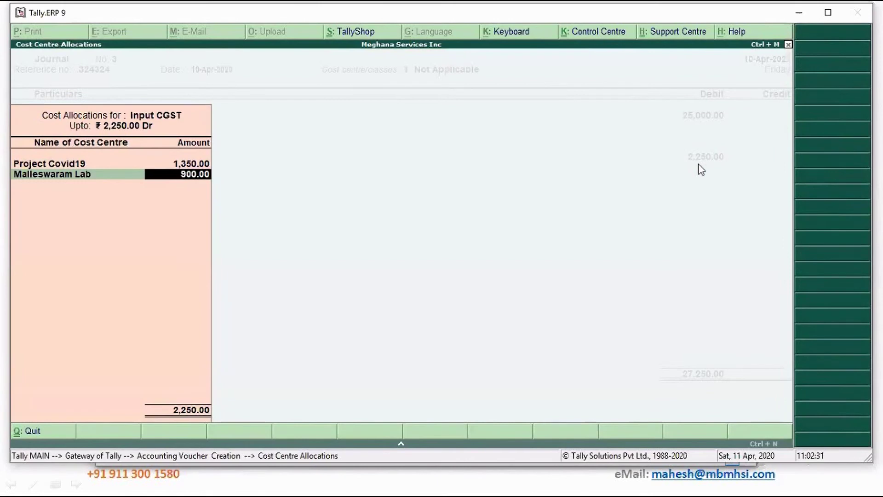
pyautogui.press('Return')
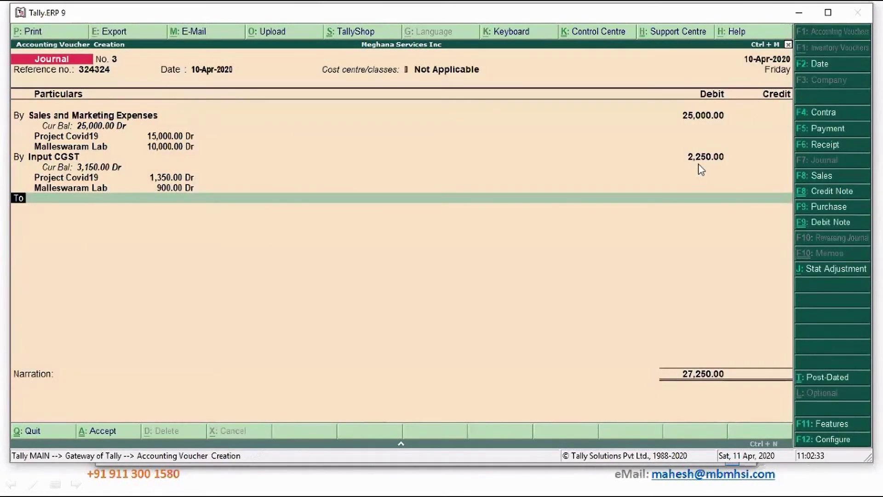
# Add a new debit line for Input SGST with 2,250.
pyautogui.press('b')
pyautogui.press('Return')
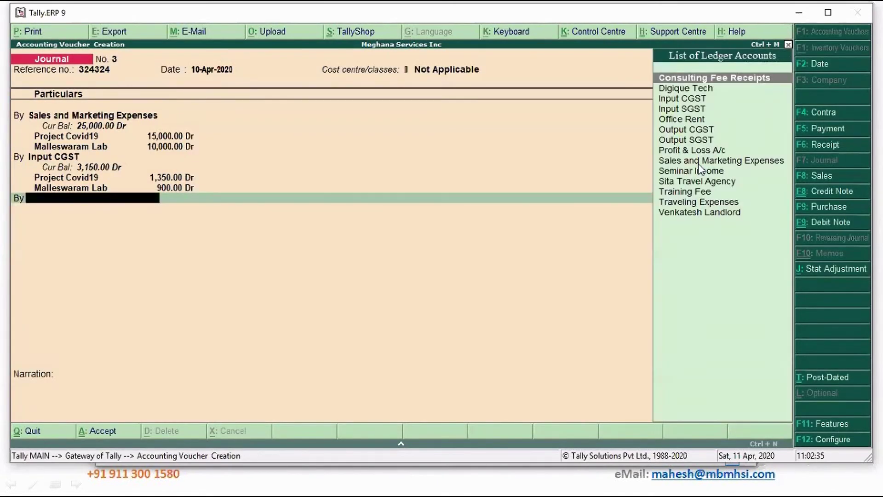
pyautogui.write('in')
pyautogui.press('Down')
pyautogui.press('Return')
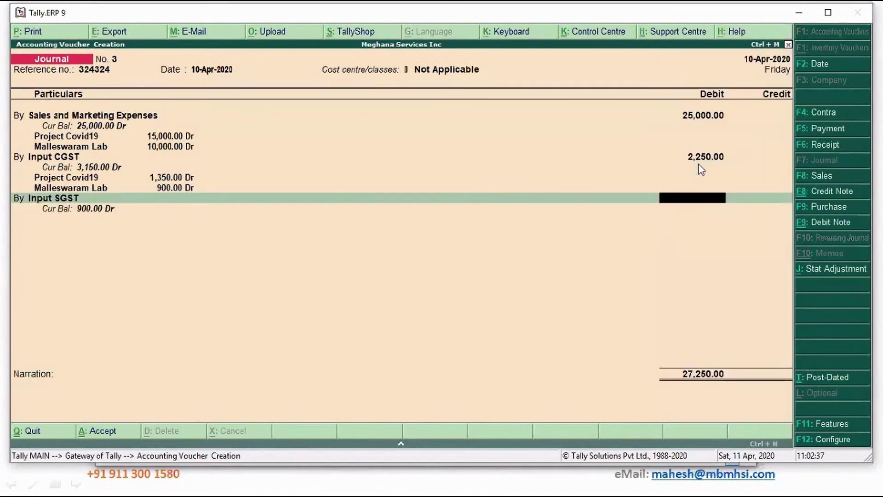
pyautogui.write('2250')
pyautogui.press('Return')
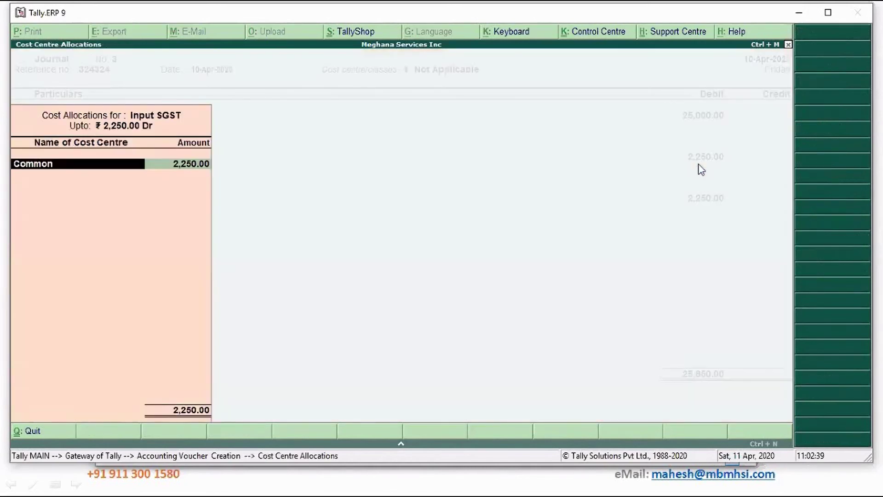
# Allocate the SGST 1,350 to Project Covid19 and 900 to Malleswaram Lab.
pyautogui.press('BackSpace')
pyautogui.press('Down')
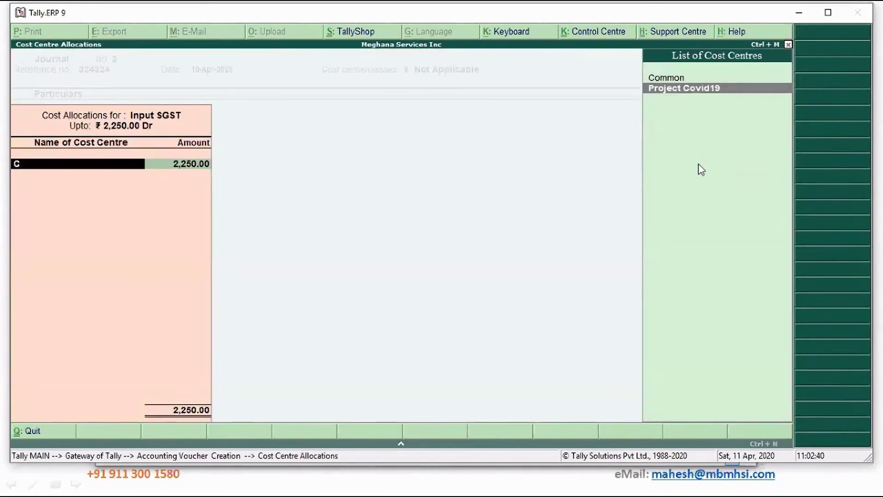
pyautogui.press('Return')
pyautogui.write('1350')
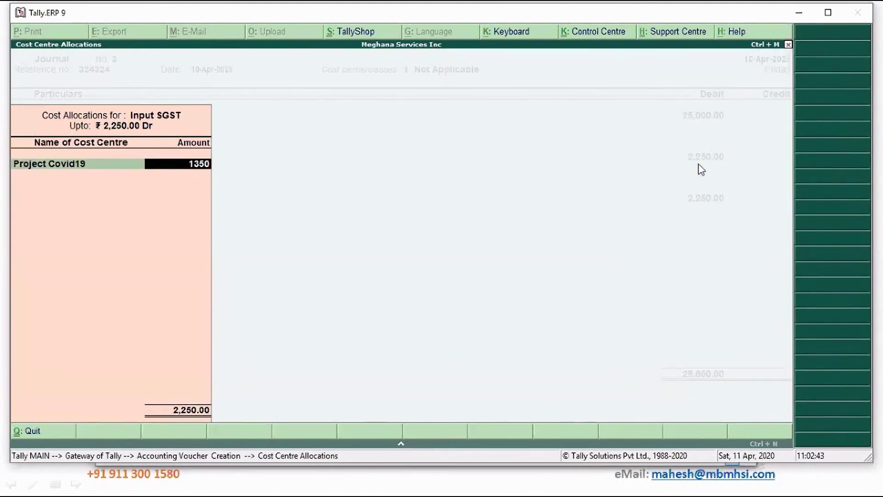
pyautogui.press('Return')
pyautogui.write('Ma')
pyautogui.press('Return')
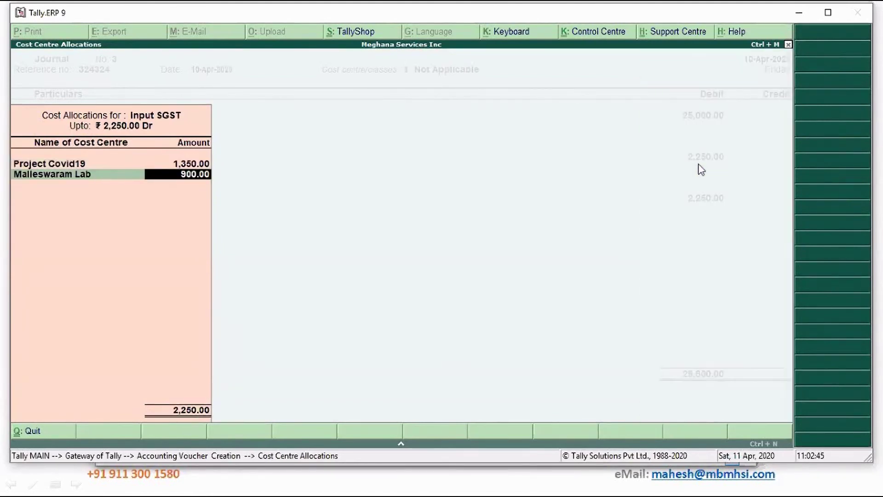
pyautogui.press('Return')
pyautogui.press('Return')
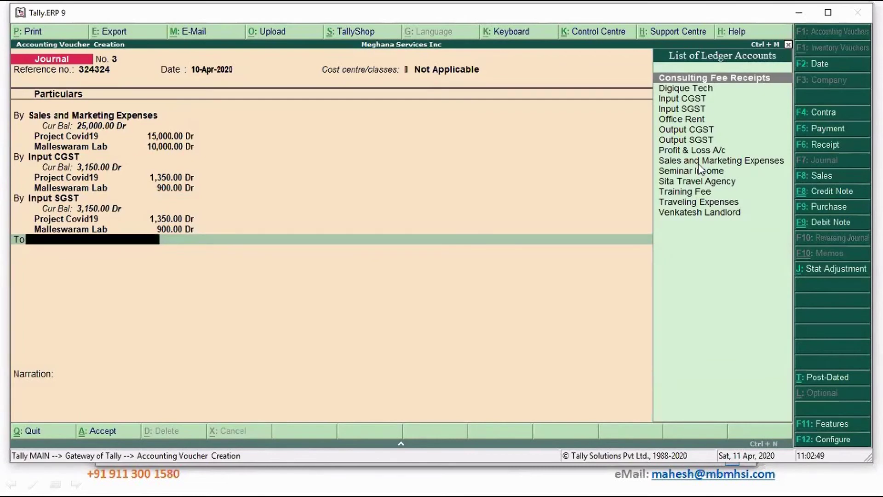
# Create the Miloni Advertising ledger under Sundry Creditors for the credit line.
pyautogui.hotkey('alt', 'c')
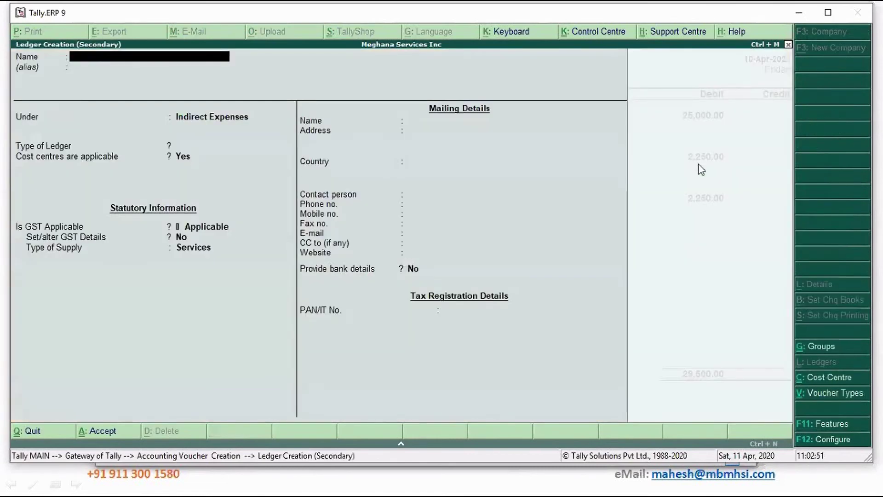
pyautogui.write('Miloni Advertising')
pyautogui.press('Return')
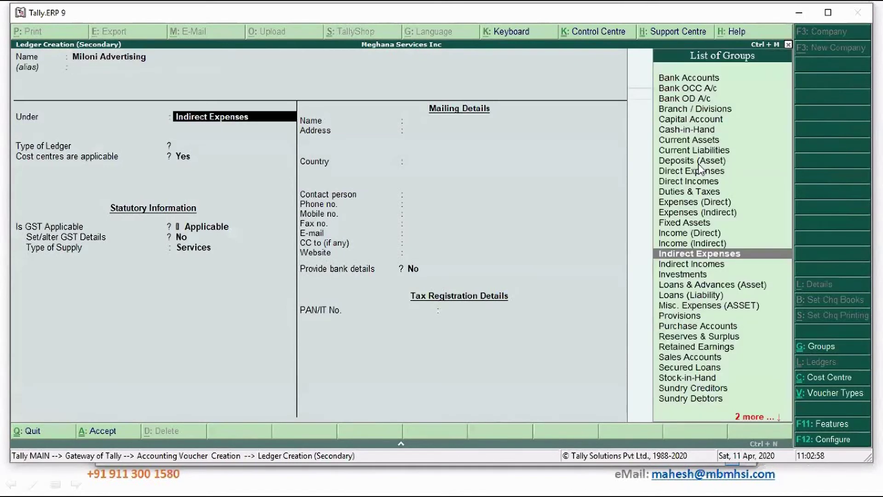
pyautogui.write('sun')
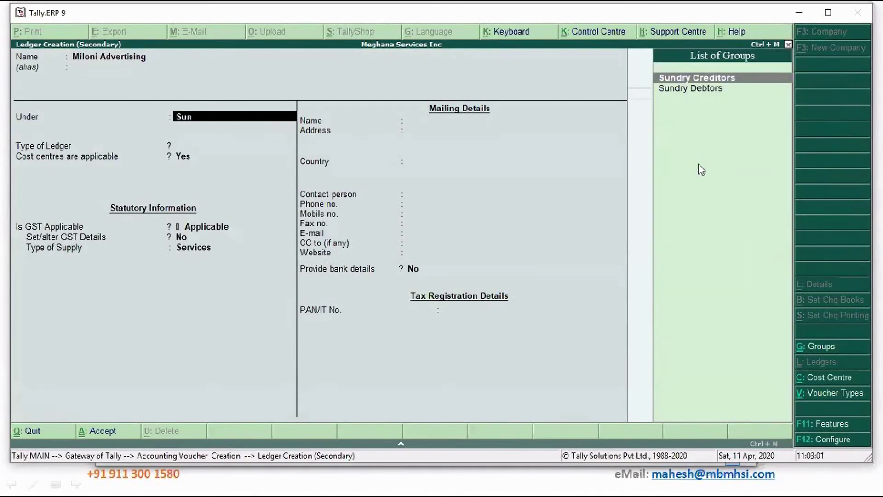
pyautogui.press('Return')
pyautogui.press('Return')
pyautogui.press('Return')
pyautogui.press('Return')
pyautogui.press('Return')
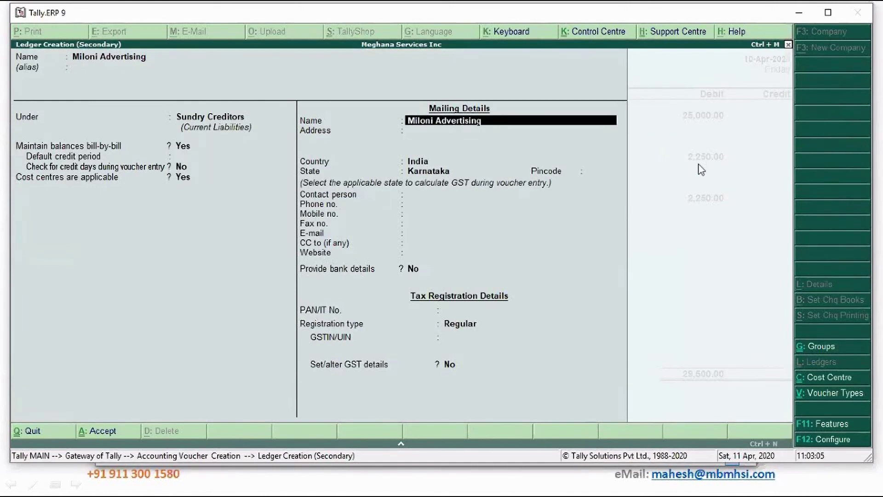
pyautogui.hotkey('ctrl', 'a')
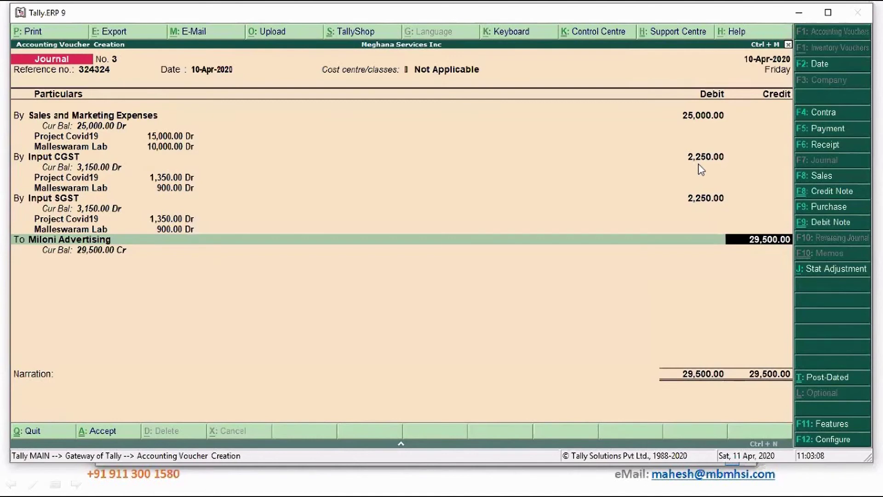
# Accept the 29,500 credit and record it as a New Ref bill with 10-day credit.
pyautogui.press('Return')
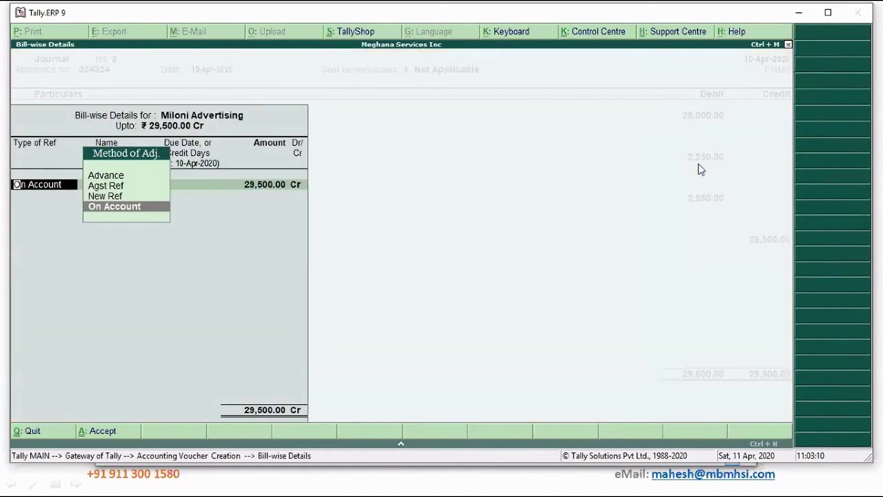
pyautogui.press('Up')
pyautogui.press('Return')
pyautogui.press('Return')
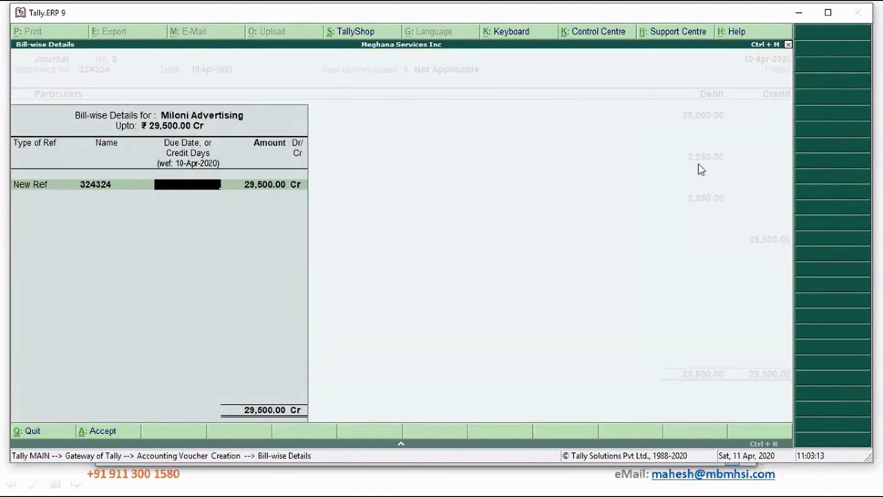
pyautogui.write('10')
pyautogui.press('Return')
pyautogui.press('Return')
pyautogui.press('Return')
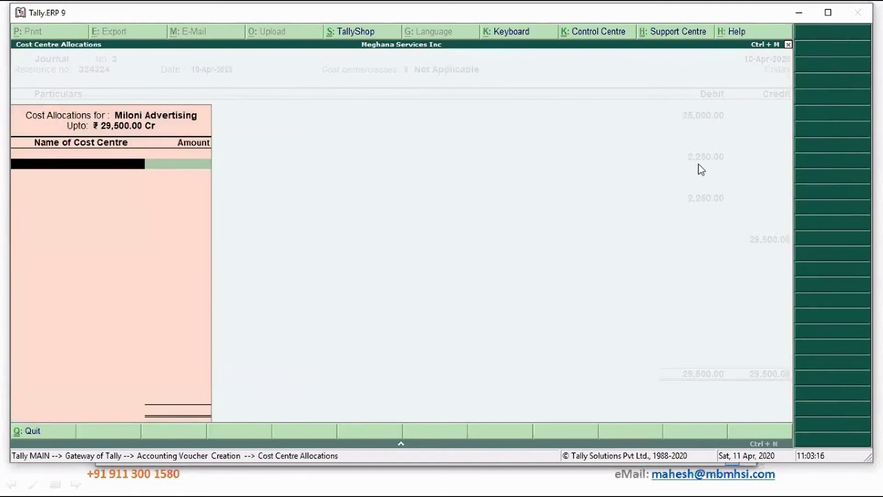
# Allocate 17,700 (29500/5*3) to Project Covid19 and 11,800 to Malleswaram Lab.
pyautogui.write('P')
pyautogui.press('Return')
pyautogui.hotkey('ctrl', 'n')
pyautogui.write('2')
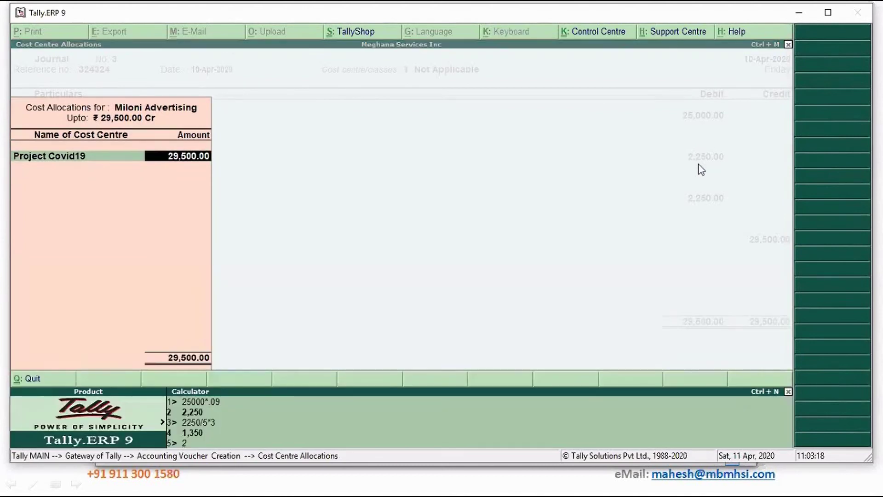
pyautogui.write('9500/5*3')
pyautogui.press('Return')
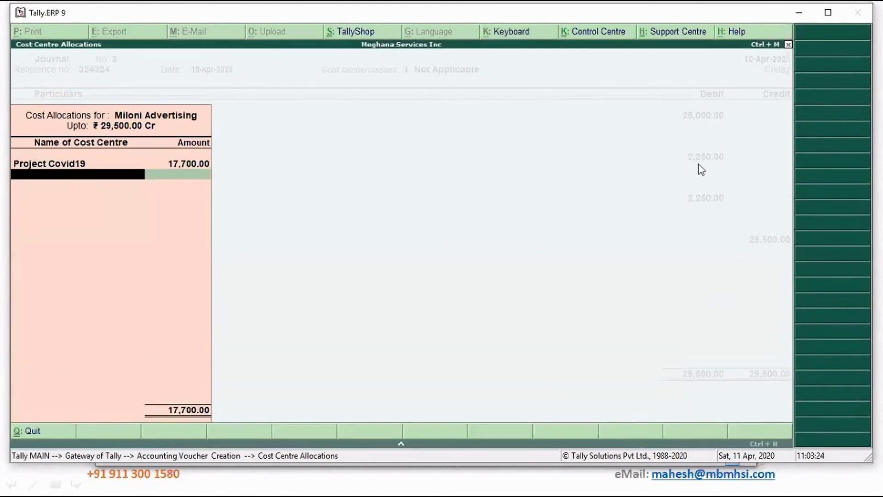
pyautogui.write('Ma')
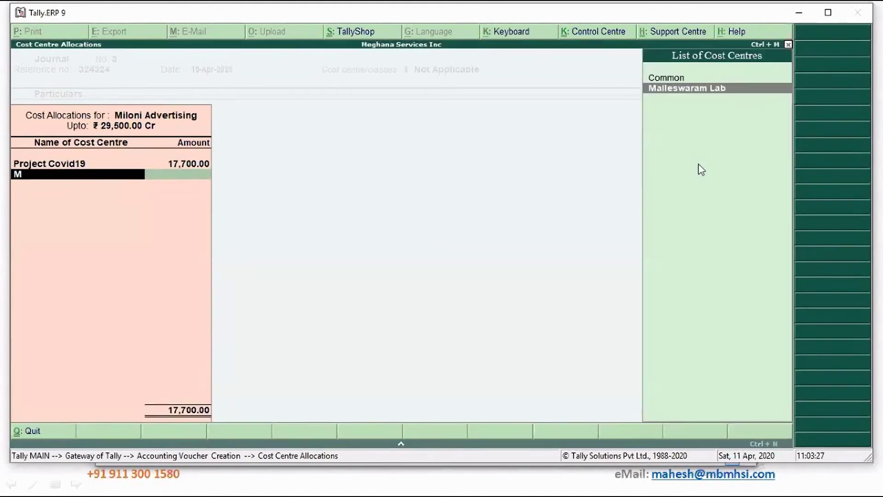
pyautogui.press('Return')
pyautogui.press('Return')
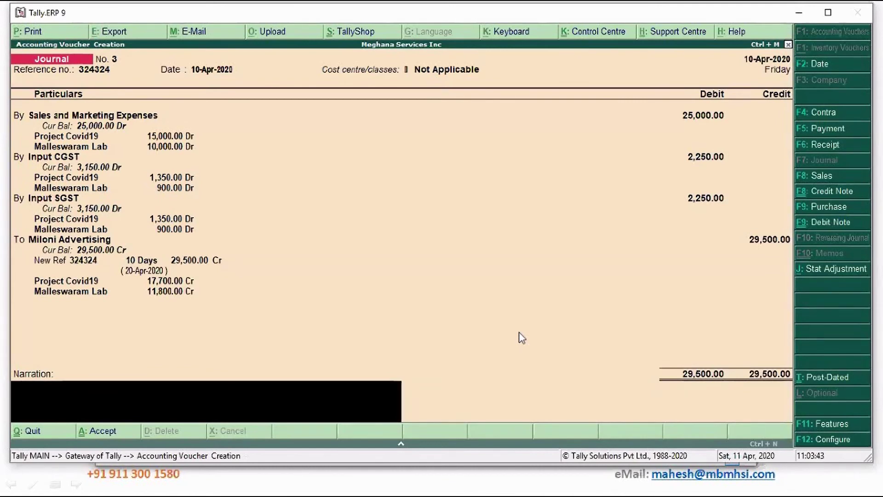
# Add narration 'Being Advertising bill accounted' and save the journal voucher.
pyautogui.write('Being Advertising bill ac')
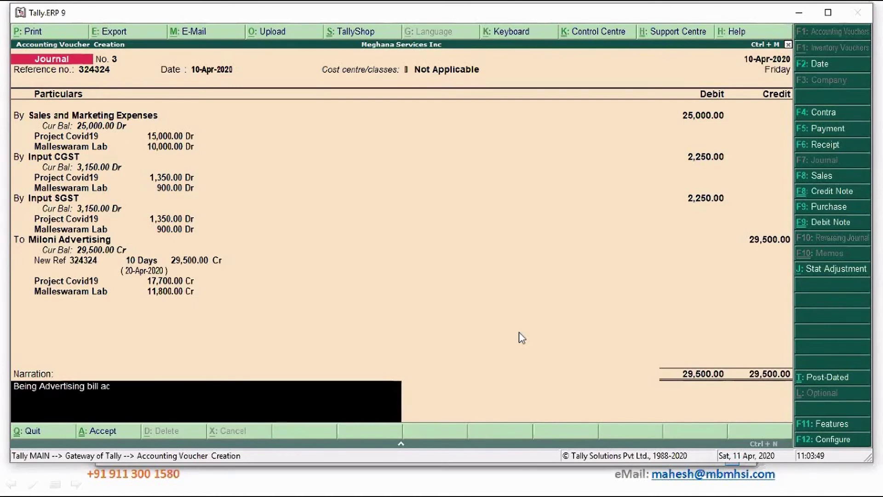
pyautogui.write('counted')
pyautogui.press('Return')
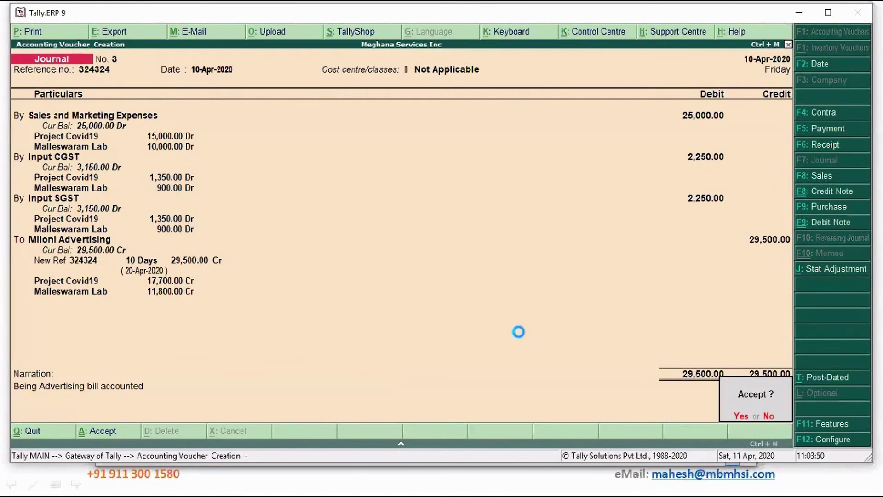
pyautogui.press('Return')
pyautogui.press('Escape')
# Leave voucher entry and open the Cost Category Summary under Display > Cost Centres.
pyautogui.press('y')
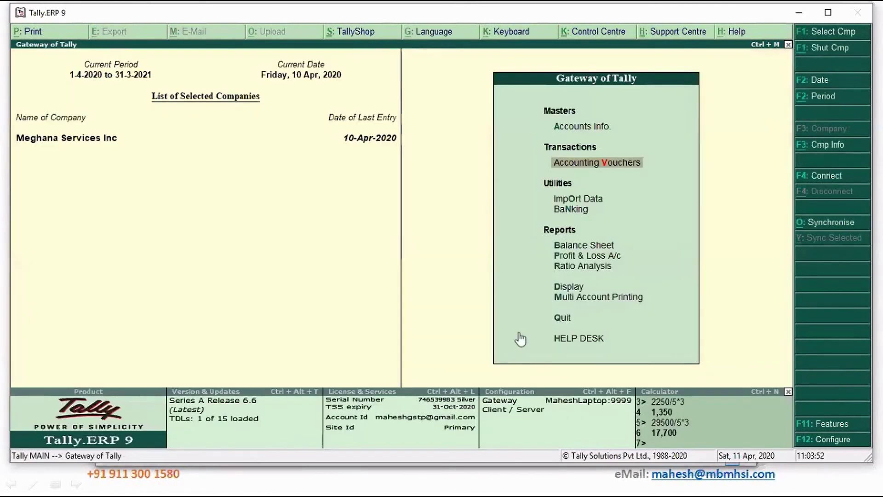
pyautogui.press('d')
pyautogui.press('Down')
pyautogui.press('Down')
pyautogui.press('Down')
pyautogui.press('Return')
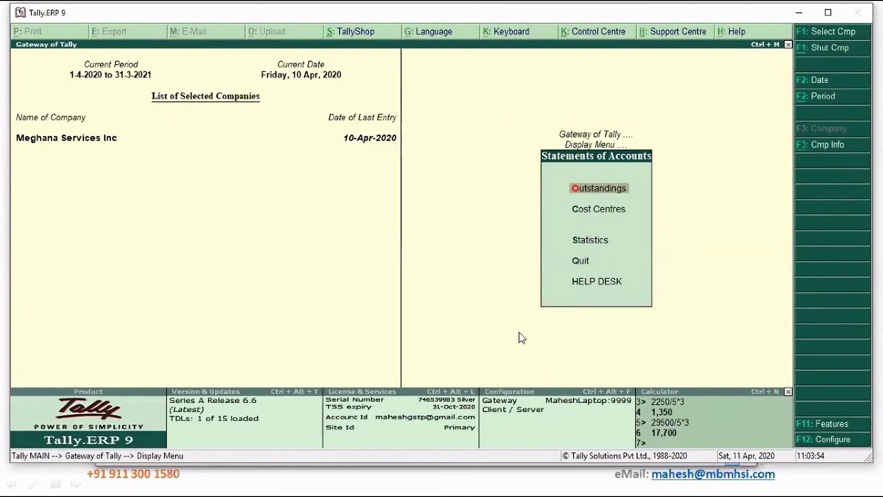
pyautogui.press('Down')
pyautogui.press('Return')
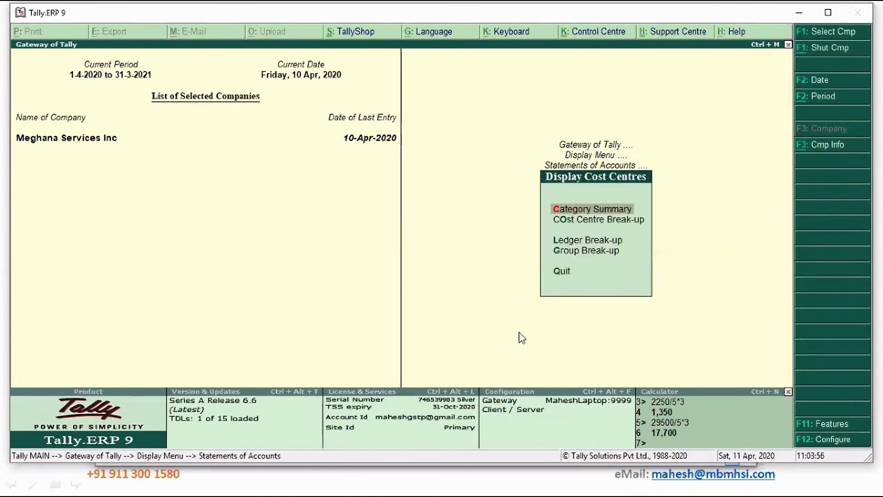
pyautogui.press('Return')
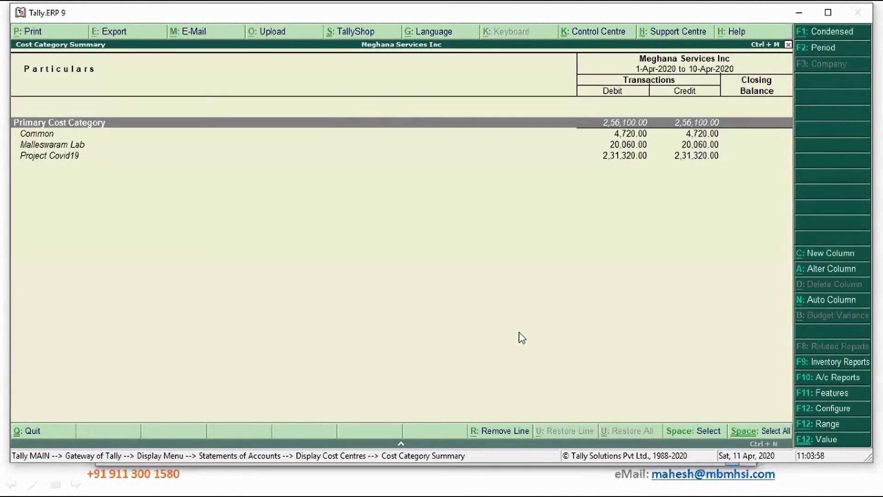
# Review the Common, Project Covid19 and Malleswaram Lab totals, then return to Gateway.
pyautogui.press('Down')
pyautogui.press('Down')
pyautogui.press('Down')
pyautogui.press('Up')
pyautogui.press('Up')
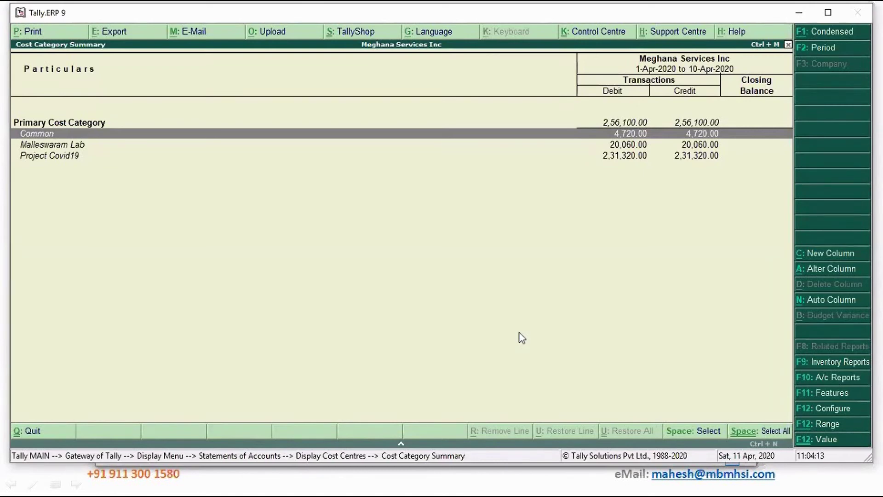
pyautogui.press('Escape')
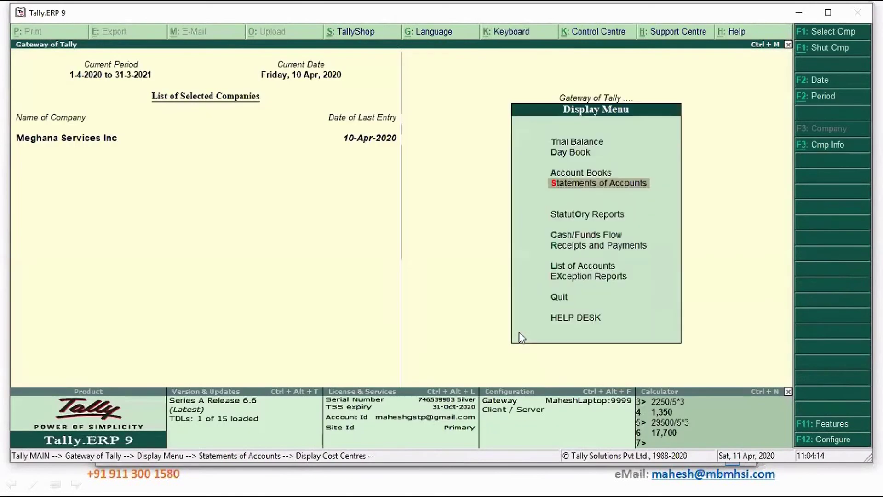
pyautogui.press('Escape')
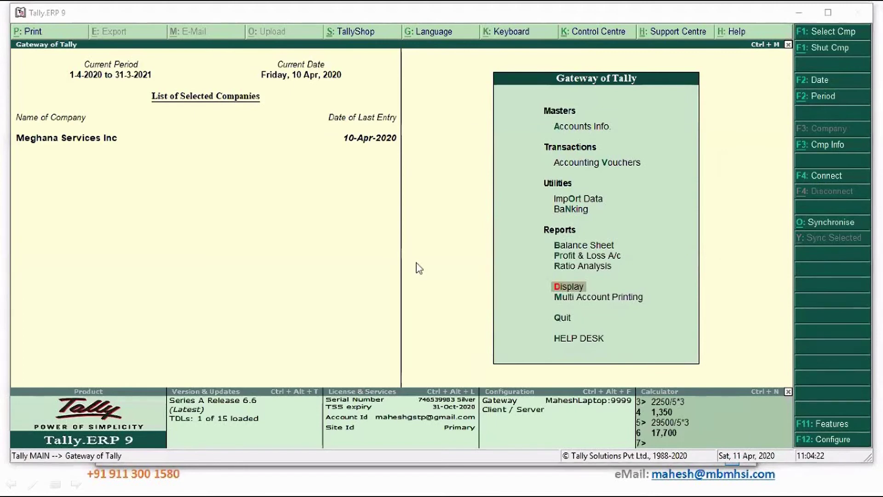
# Cancel the Quit prompt to stay in Tally.
pyautogui.click(457, 268)
pyautogui.press('Escape')
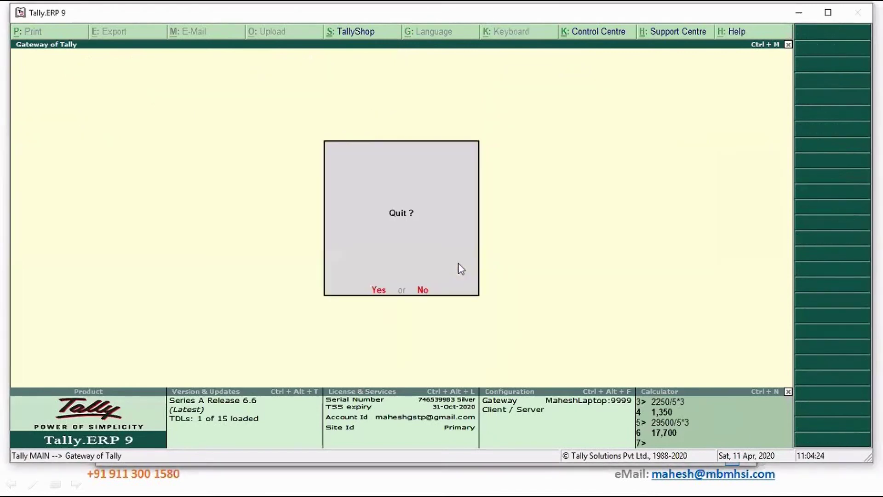
pyautogui.press('Escape')
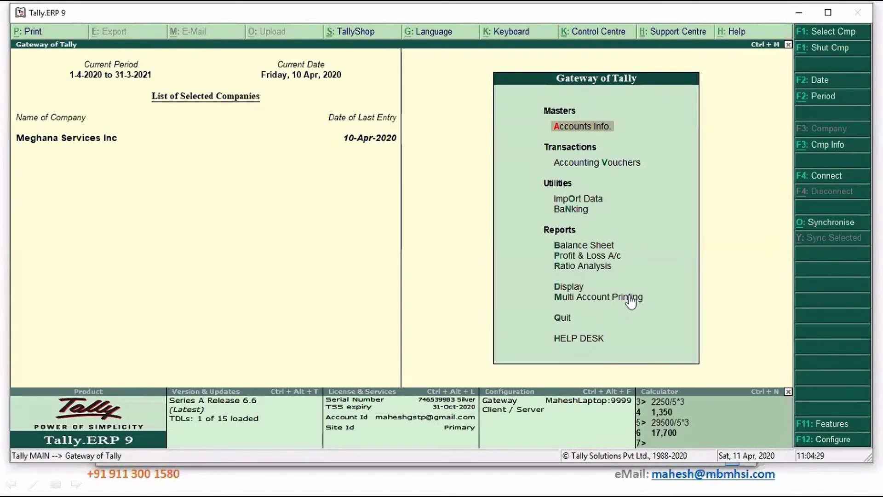
# Open the Cost Centre Break-up for Project Covid19, showing 34,500.00 Dr in Indirect Expenses.
pyautogui.press('d')
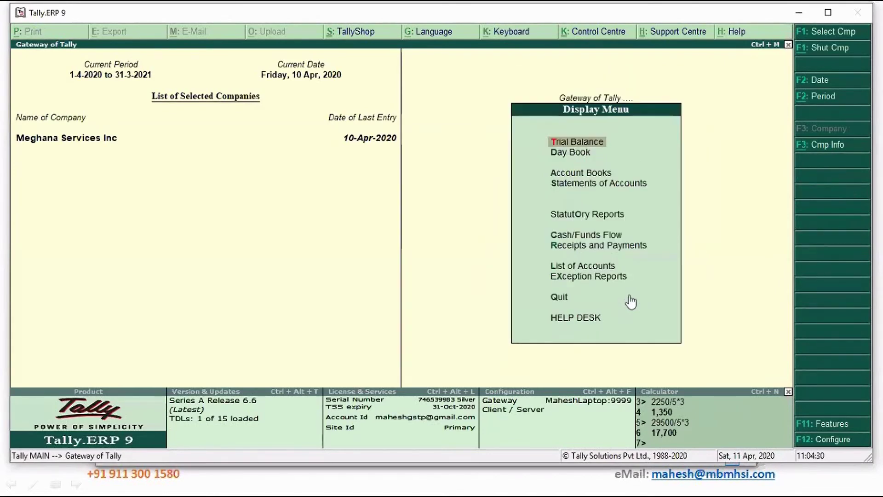
pyautogui.press('Down')
pyautogui.press('Down')
pyautogui.press('Down')
pyautogui.press('Return')
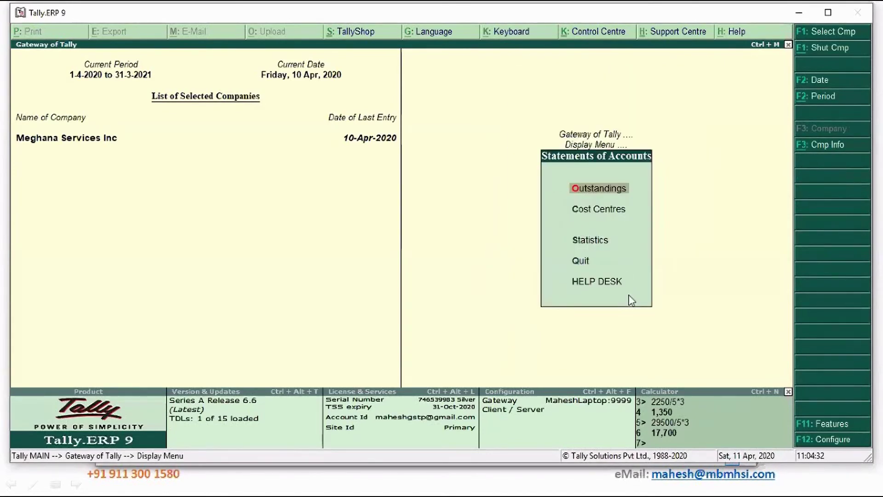
pyautogui.press('Down')
pyautogui.press('Return')
pyautogui.press('Down')
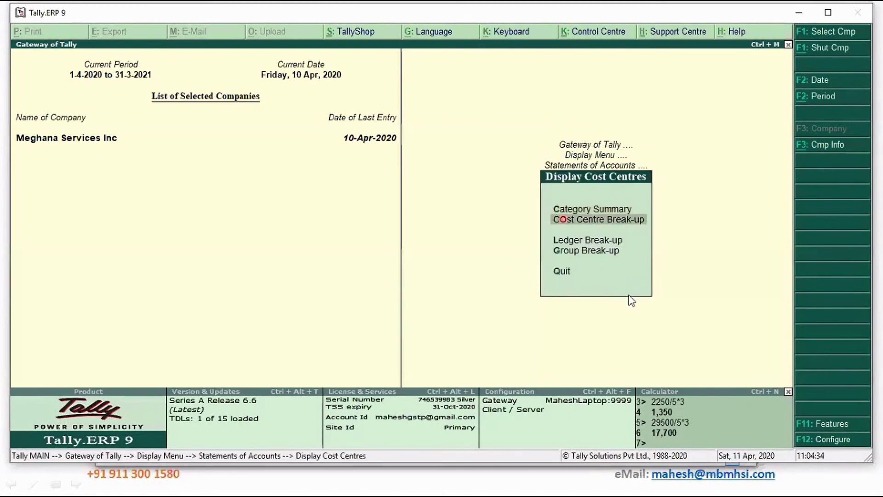
pyautogui.press('Return')
pyautogui.press('Down')
pyautogui.press('Down')
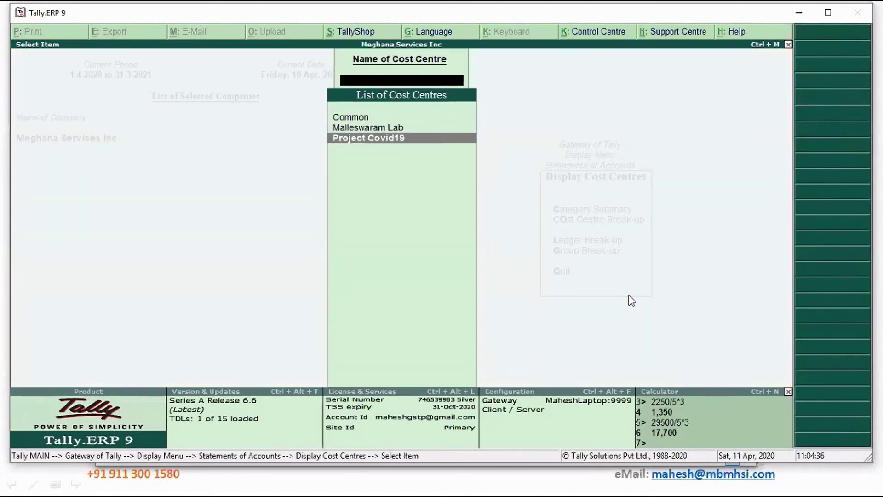
pyautogui.press('Return')
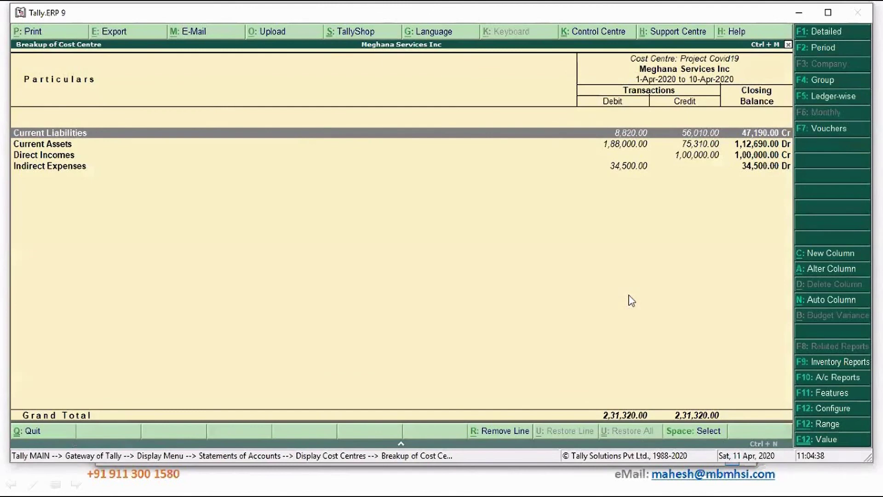
# Close the break-up and centre list, back to the Display Cost Centres reports.
pyautogui.press('Escape')
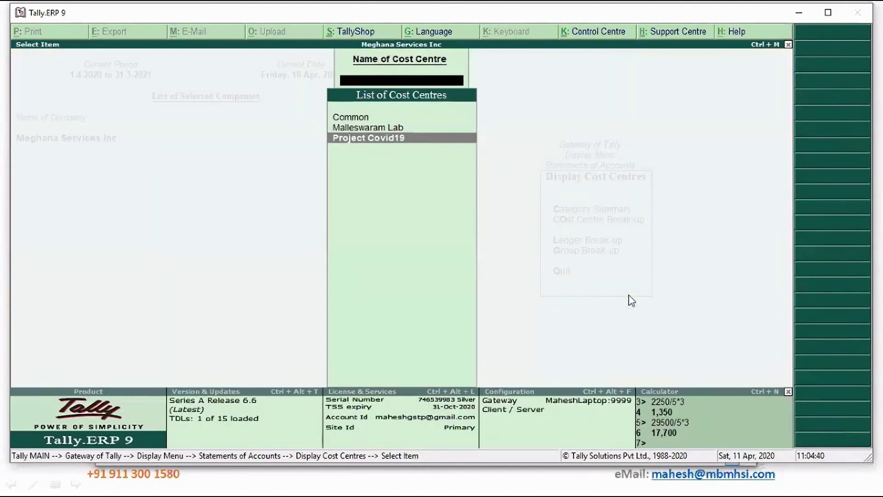
pyautogui.press('Escape')
pyautogui.press('Down')
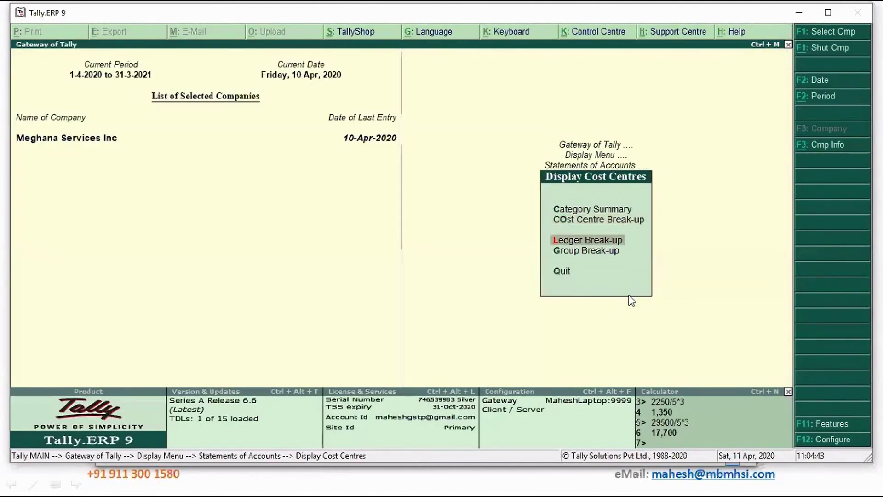
# Show the Sales and Marketing Expenses break-up: 25,000 Dr, Project Covid19 15,000, Malleswaram Lab 10,000.
pyautogui.press('Return')
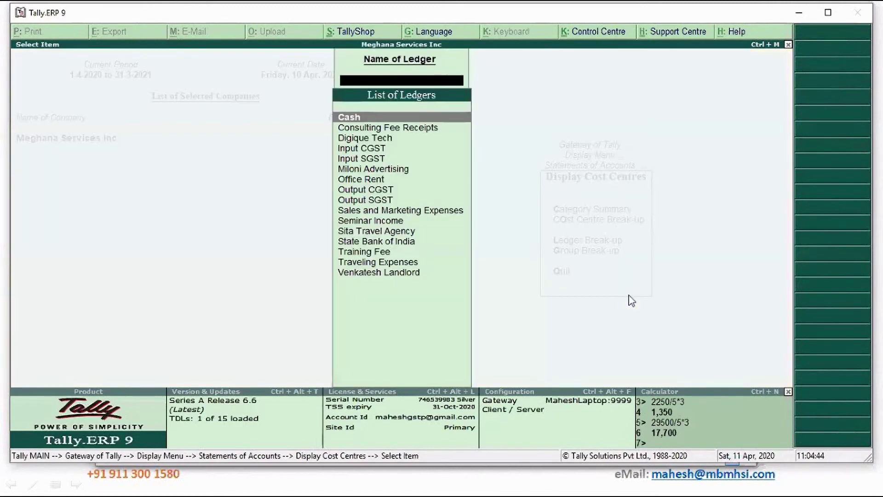
pyautogui.press('Down')
pyautogui.press('Down')
pyautogui.press('Down')
pyautogui.press('Down')
pyautogui.press('Down')
pyautogui.press('Down')
pyautogui.press('Down')
pyautogui.press('Down')
pyautogui.press('Down')
pyautogui.press('Down')
pyautogui.press('Down')
pyautogui.press('Down')
pyautogui.press('Down')
pyautogui.press('Down')
pyautogui.press('Up')
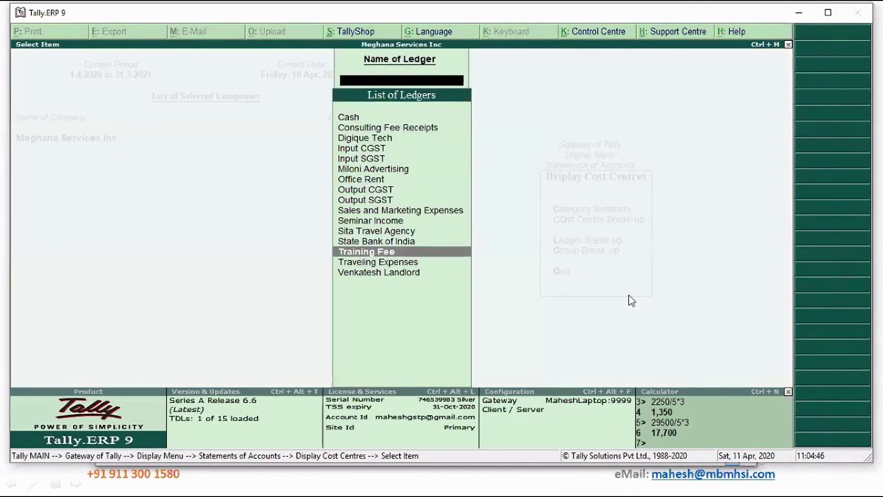
pyautogui.press('Up')
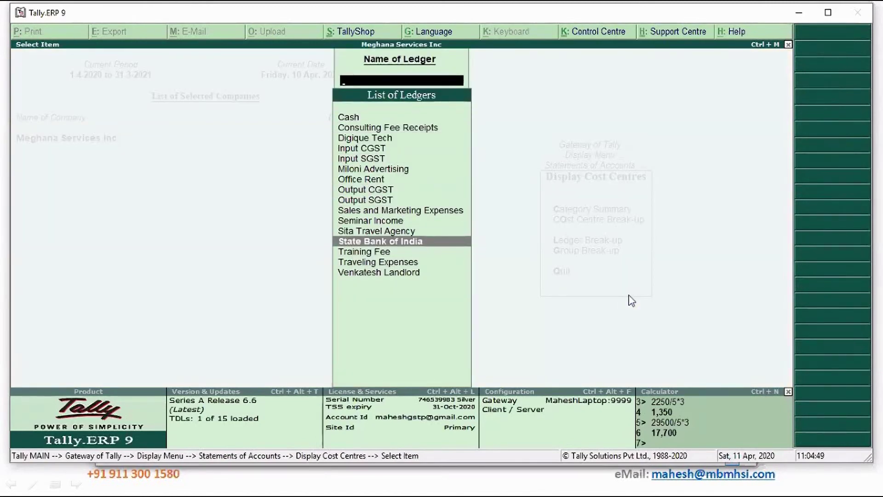
pyautogui.press('Up')
pyautogui.press('Up')
pyautogui.press('Up')
pyautogui.press('Up')
pyautogui.press('Up')
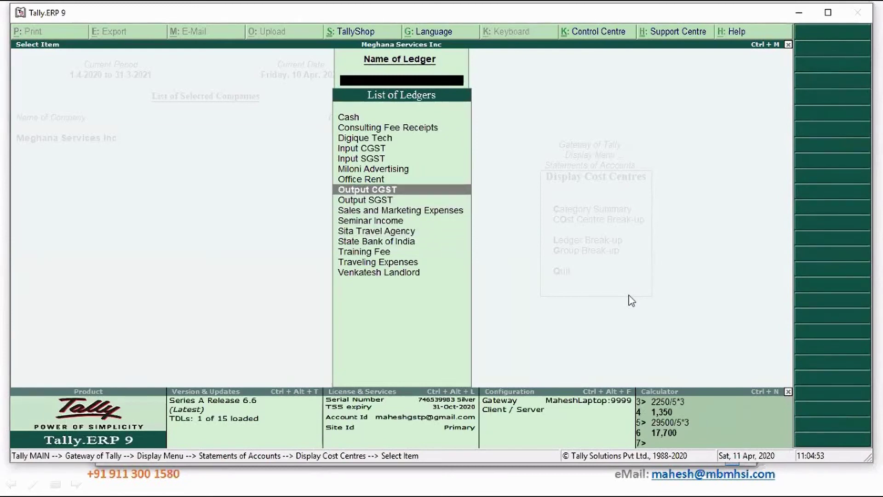
pyautogui.press('Down')
pyautogui.press('Down')
pyautogui.press('Return')
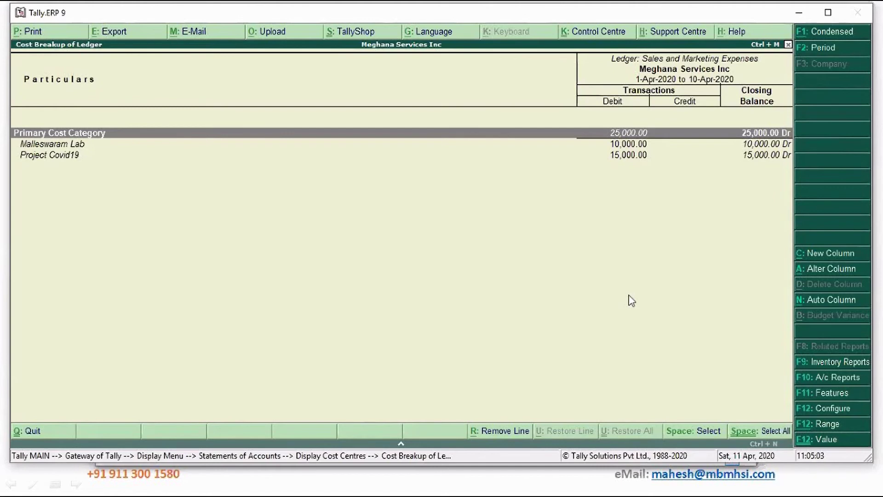
# Back out of the break-up, ledger list and cost centre reports to the Display Menu.
pyautogui.press('Escape')
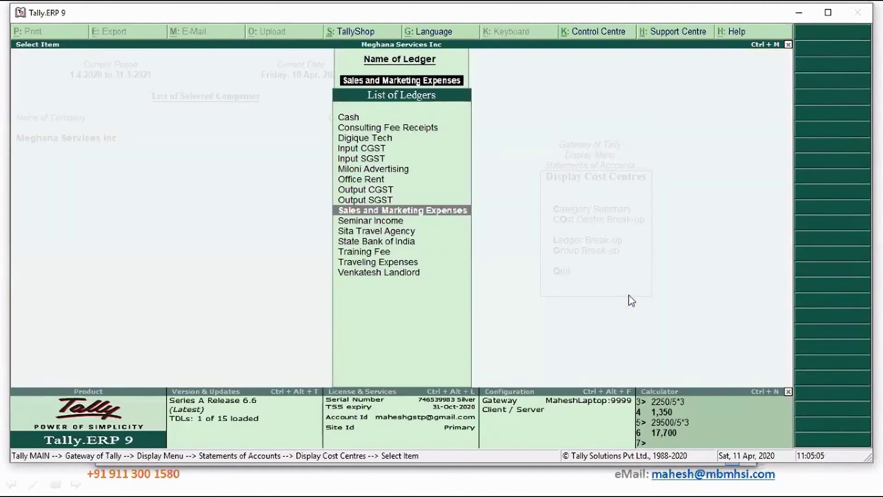
pyautogui.press('Escape')
pyautogui.press('Escape')
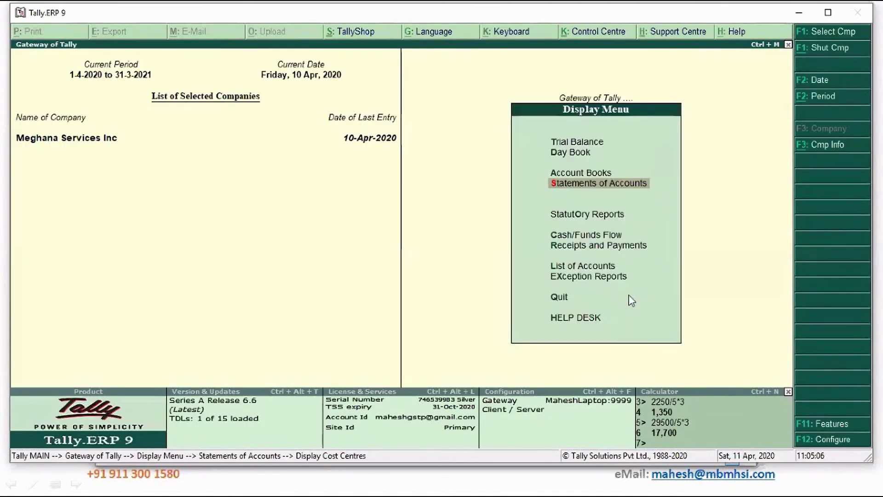
pyautogui.press('Escape')
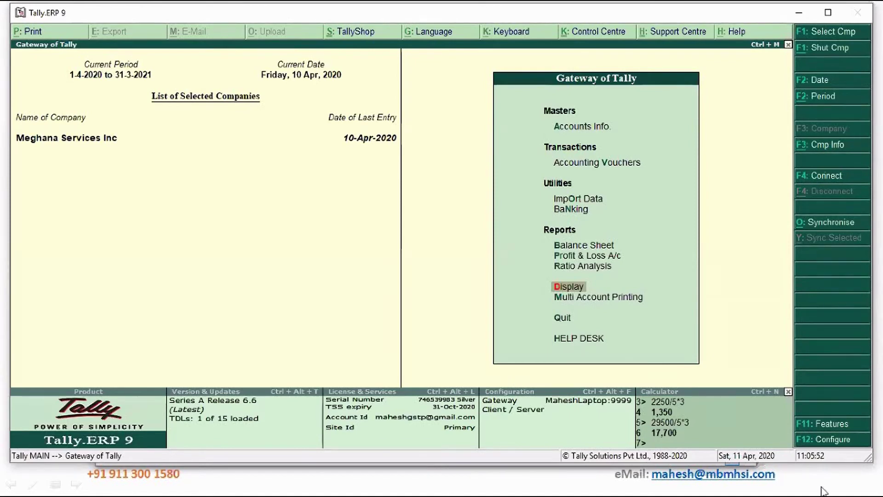
# Set 'Maintain budgets and controls' to Yes in the company's Accounting Features and accept.
pyautogui.click(827, 427)
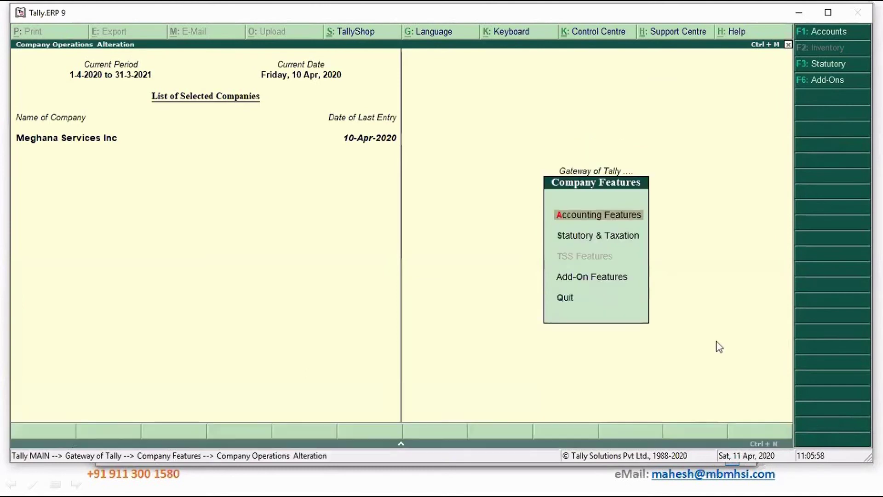
pyautogui.press('Return')
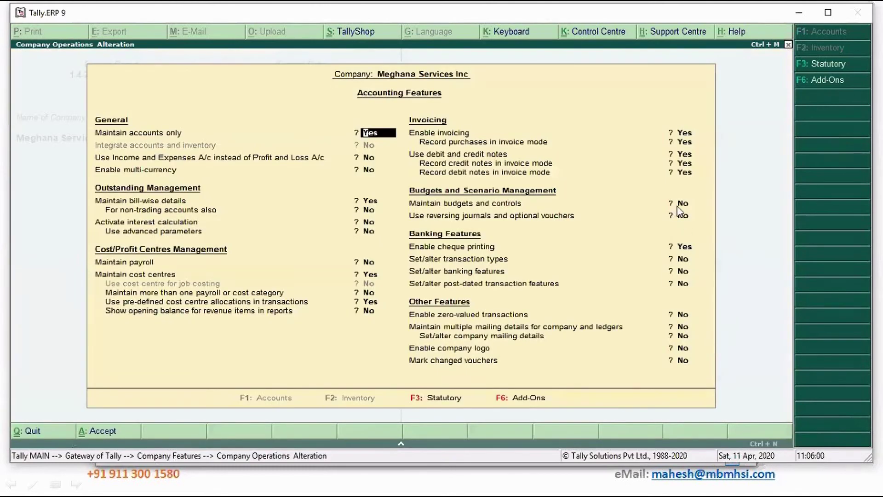
pyautogui.click(679, 205)
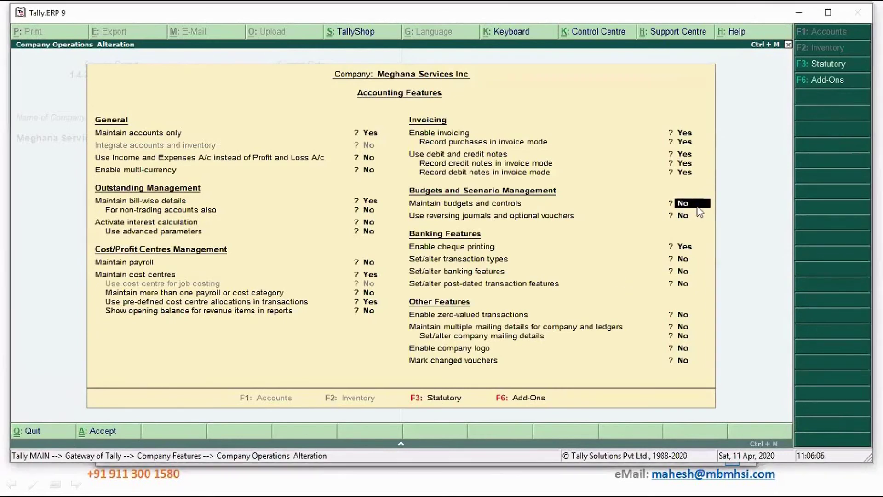
pyautogui.press('y')
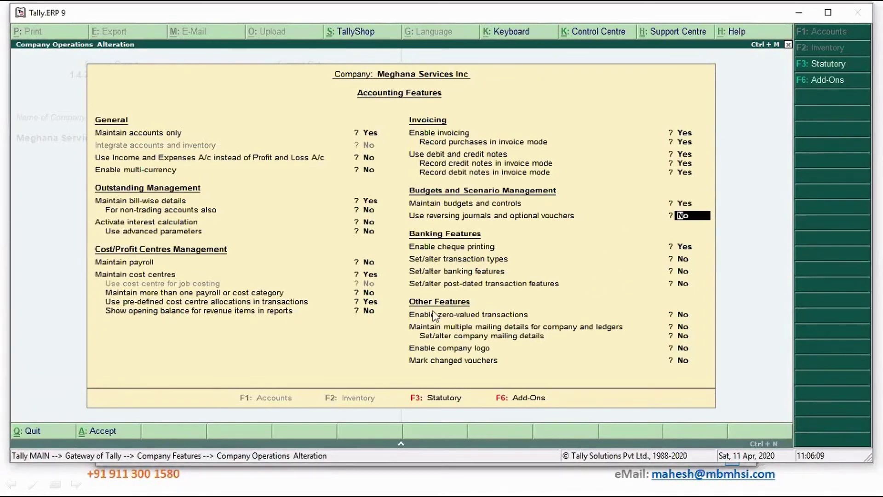
pyautogui.click(713, 293)
pyautogui.press('Return')
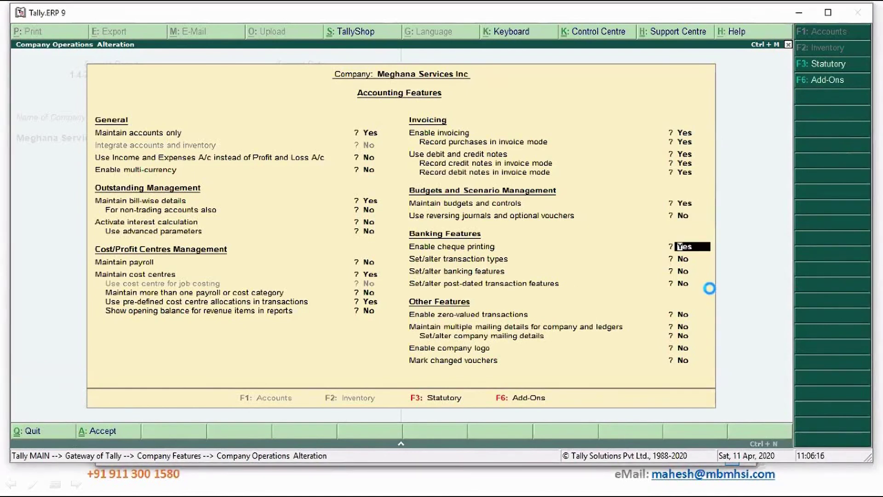
pyautogui.hotkey('ctrl', 'a')
pyautogui.press('Escape')
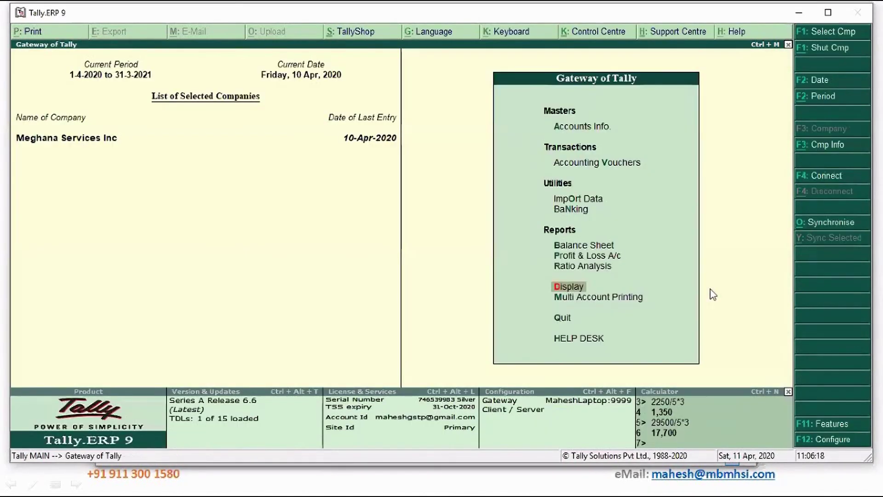
pyautogui.press('Down')
pyautogui.press('Down')
pyautogui.press('Down')
# Create budget 'Project Covid 19' under Primary from 1-4 to 30-6, reaching the Cost Centres field.
pyautogui.press('Down')
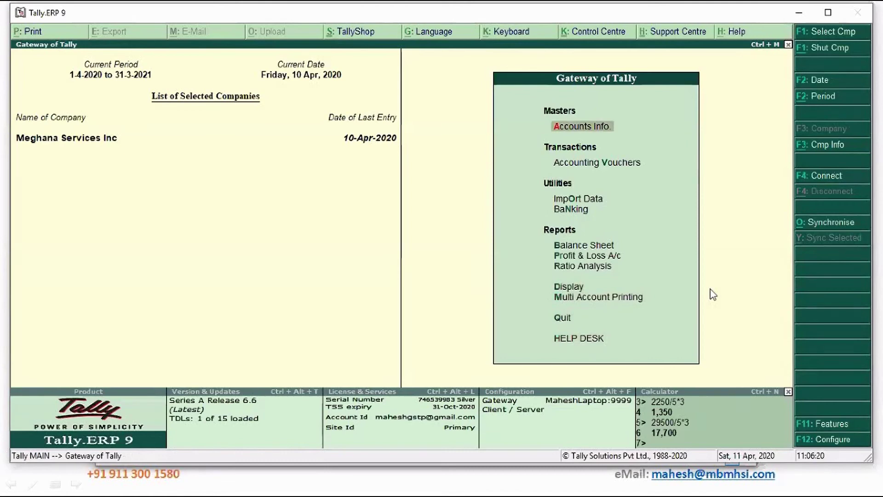
pyautogui.press('Return')
pyautogui.press('Down')
pyautogui.press('Down')
pyautogui.press('Down')
pyautogui.press('Return')
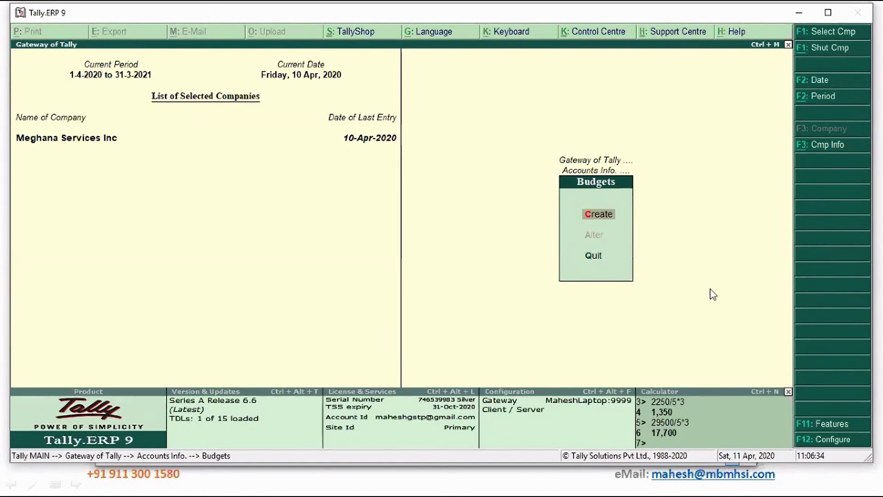
pyautogui.press('Return')
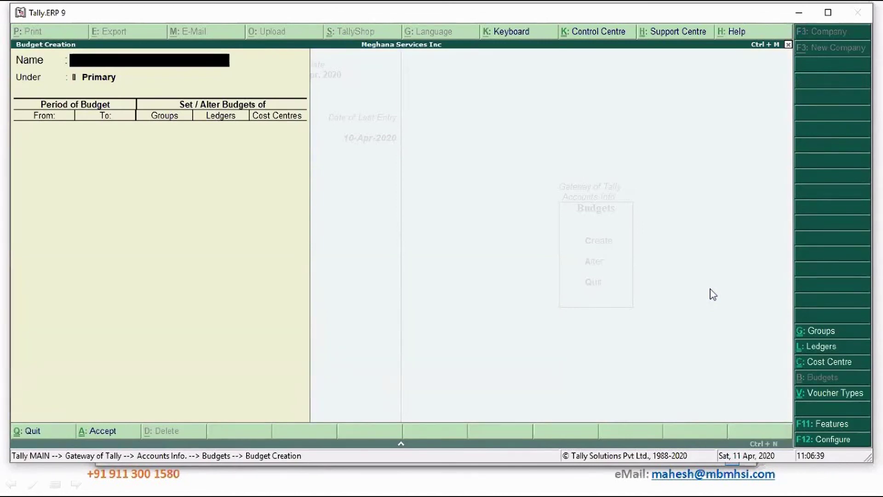
pyautogui.write('Project Covid 1')
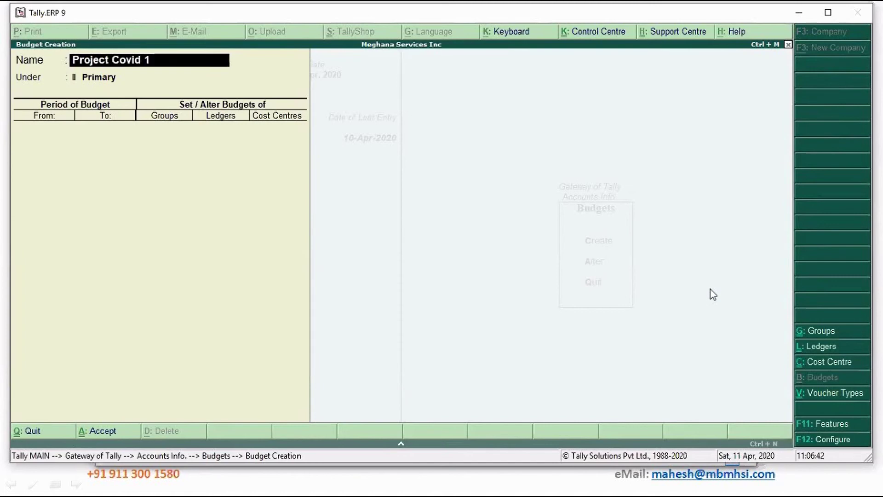
pyautogui.write('9')
pyautogui.press('Return')
pyautogui.press('Return')
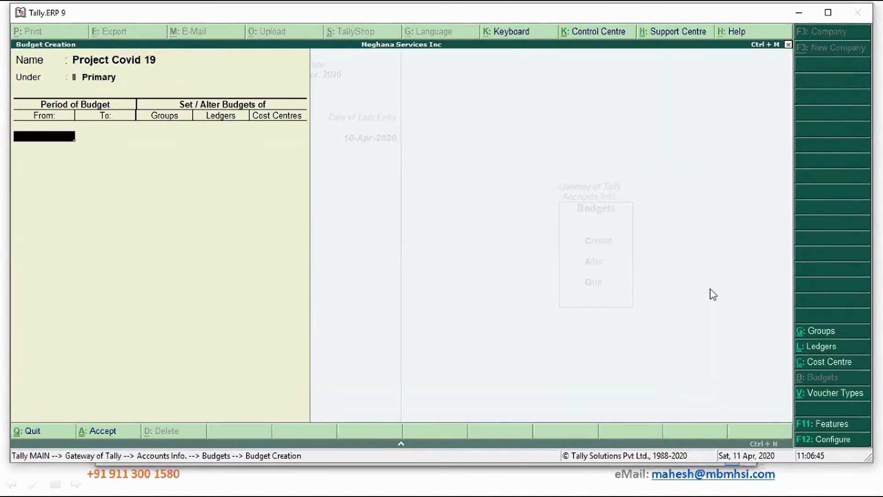
pyautogui.write('1-4')
pyautogui.press('Return')
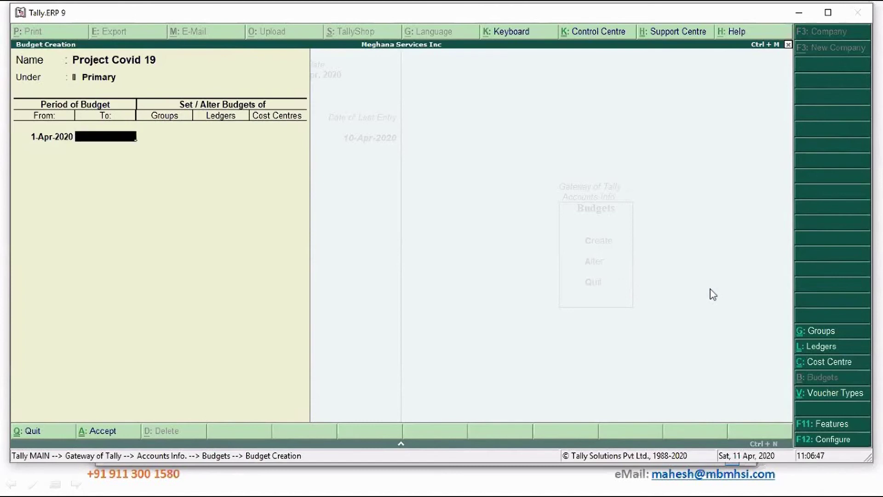
pyautogui.write('30-6')
pyautogui.press('Return')
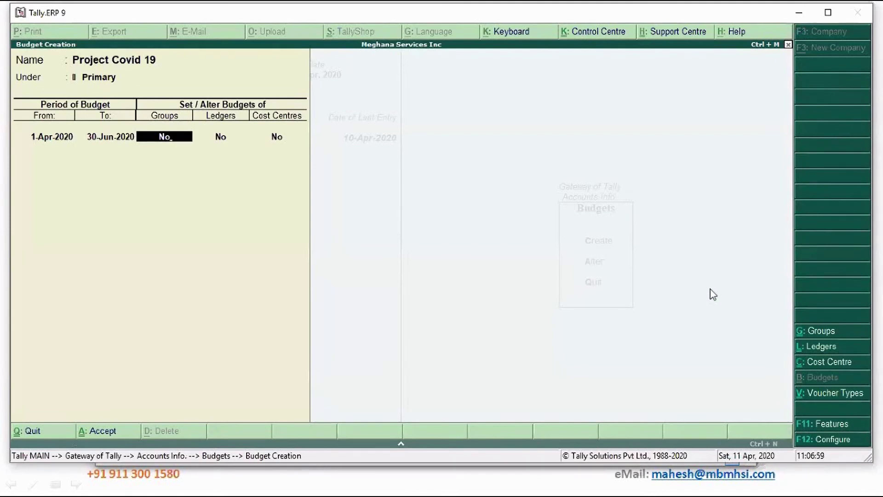
pyautogui.click(277, 143)
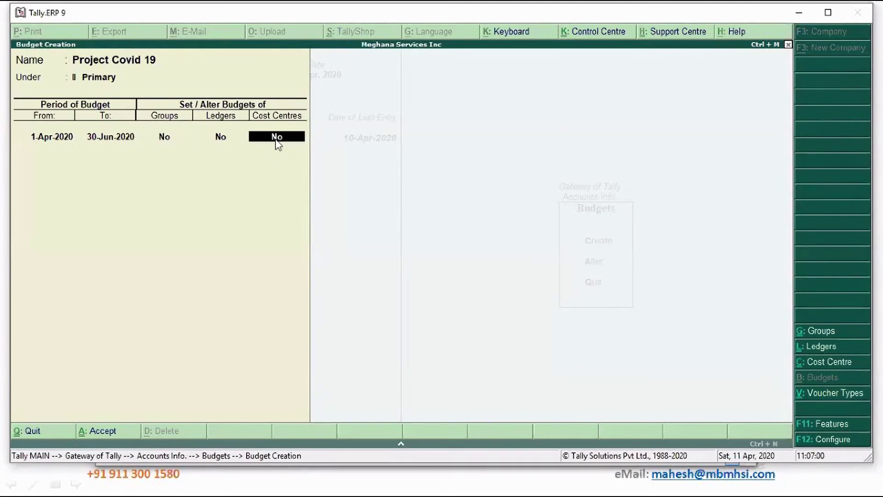
# Budget Project Covid19 cost centre: expenses 1,00,000, income 8,00,000, closing balance 2,00,000.
pyautogui.write('y')
pyautogui.press('Return')
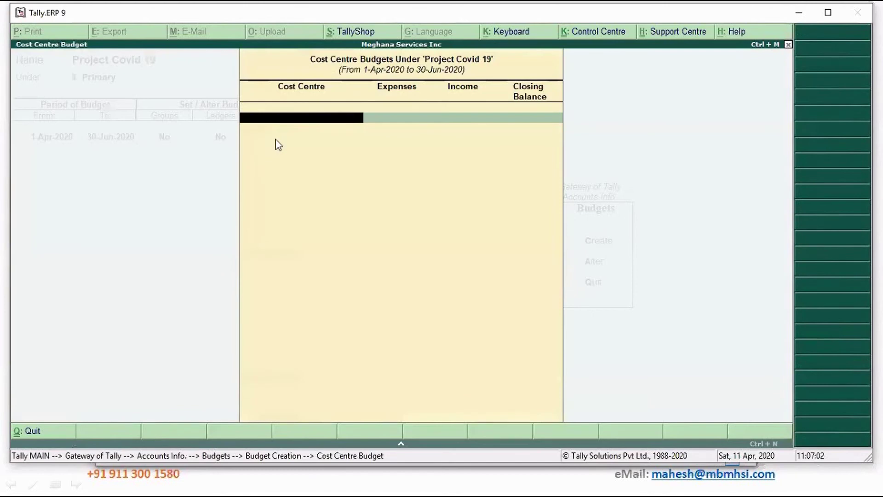
pyautogui.write('P')
pyautogui.press('Return')
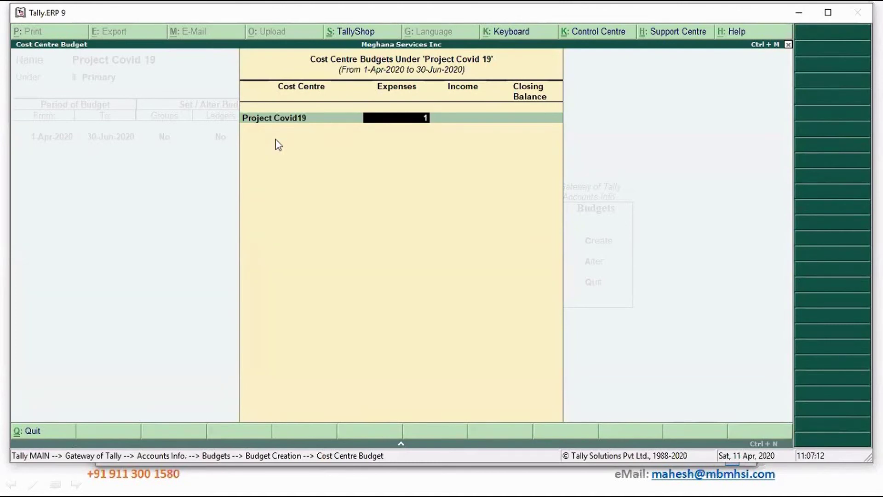
pyautogui.write('00000')
pyautogui.press('Return')
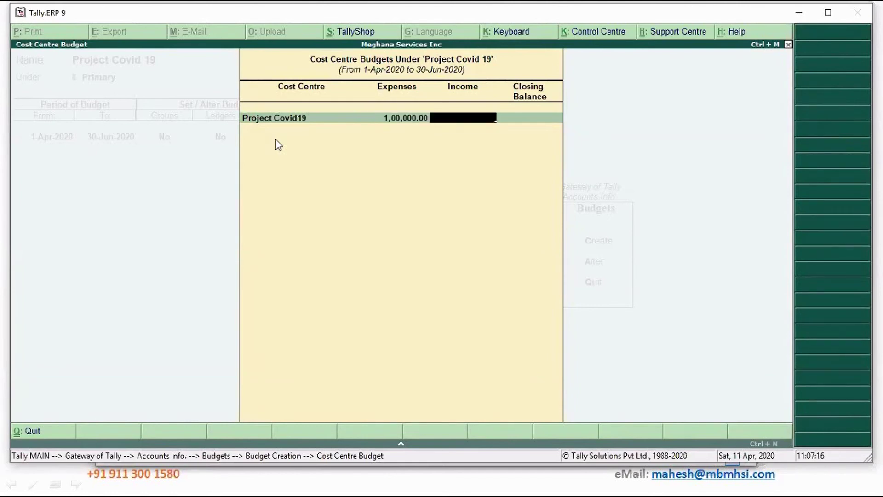
pyautogui.write('8,0')
pyautogui.write('0,000')
pyautogui.press('Return')
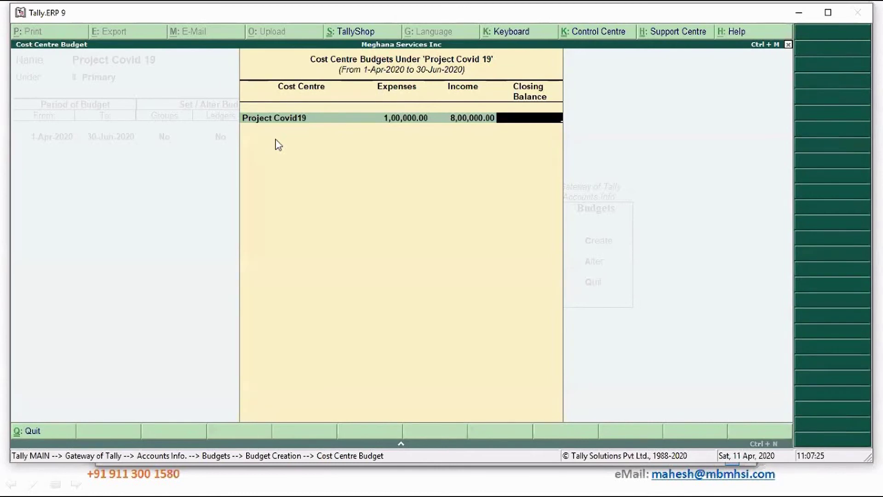
pyautogui.write('2,00,')
pyautogui.write('00000')
pyautogui.press('Return')
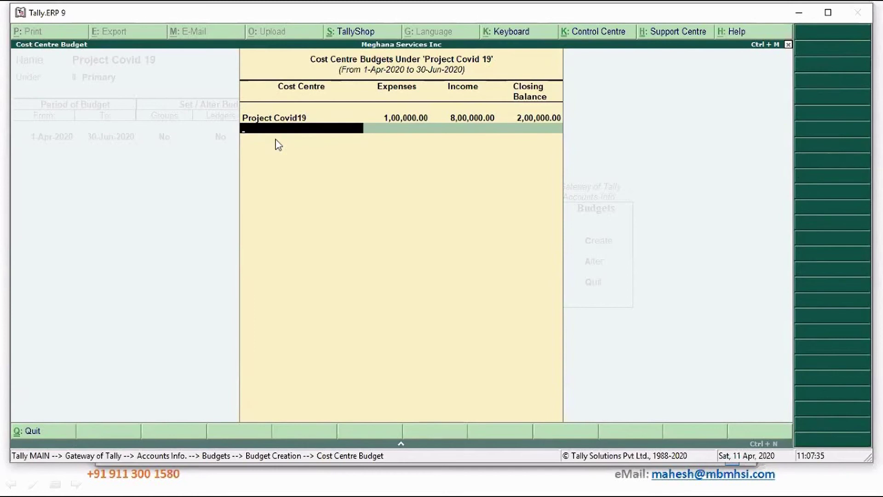
# Save the Project Covid 19 budget and return to the Gateway of Tally.
pyautogui.press('Return')
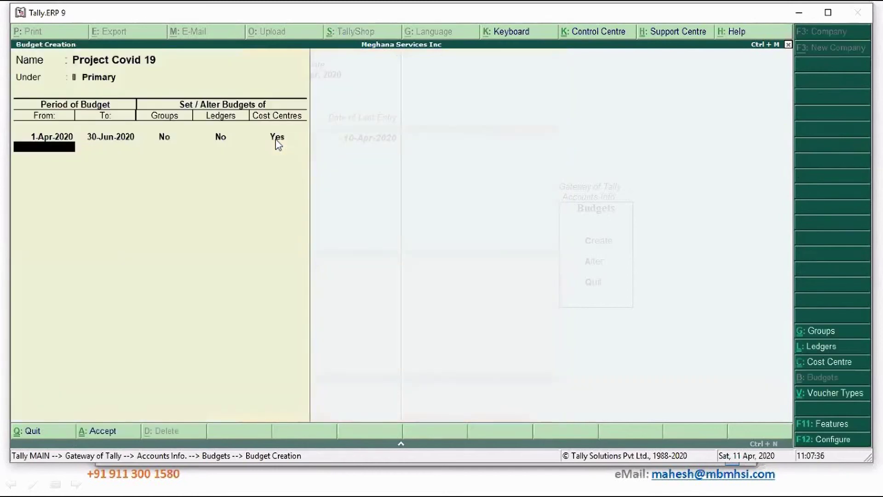
pyautogui.press('Return')
pyautogui.press('Return')
pyautogui.press('Escape')
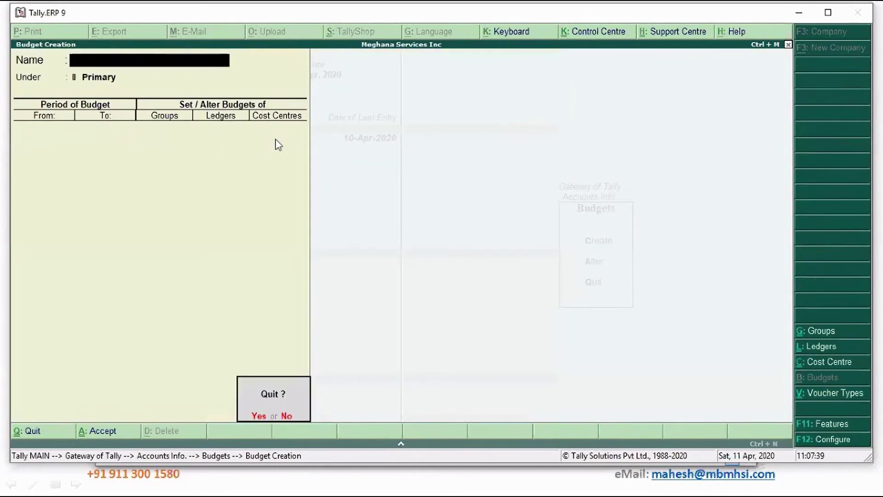
pyautogui.press('Return')
pyautogui.press('Escape')
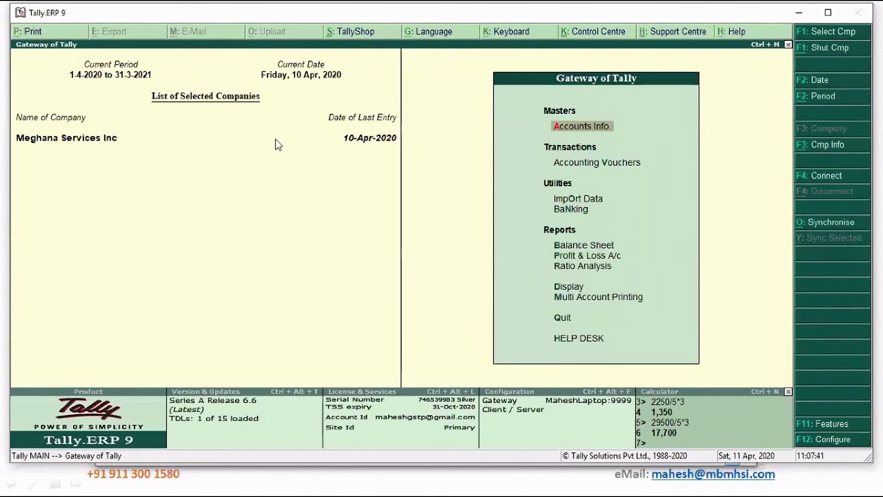
# Open the Cost Category Summary under Display > Statements of Accounts > Cost Centres.
pyautogui.press('Up')
pyautogui.press('Up')
pyautogui.press('Up')
pyautogui.press('Up')
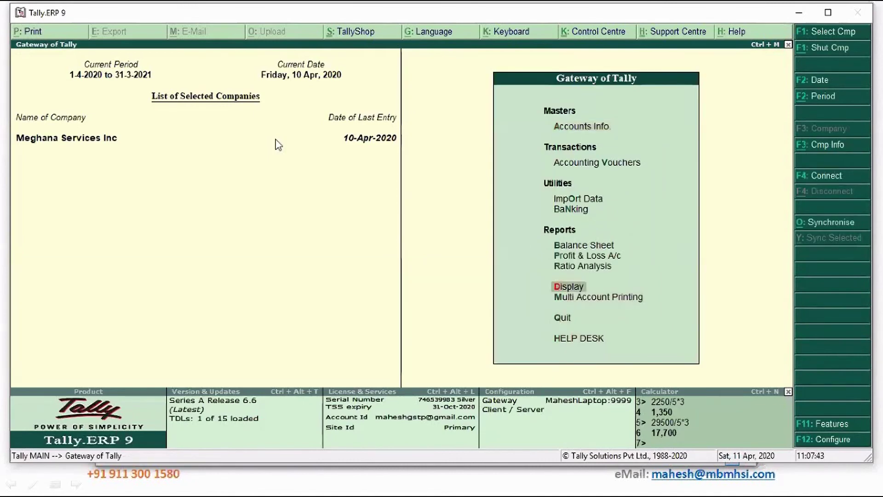
pyautogui.press('Return')
pyautogui.press('Down')
pyautogui.press('Down')
pyautogui.press('Down')
pyautogui.press('Down')
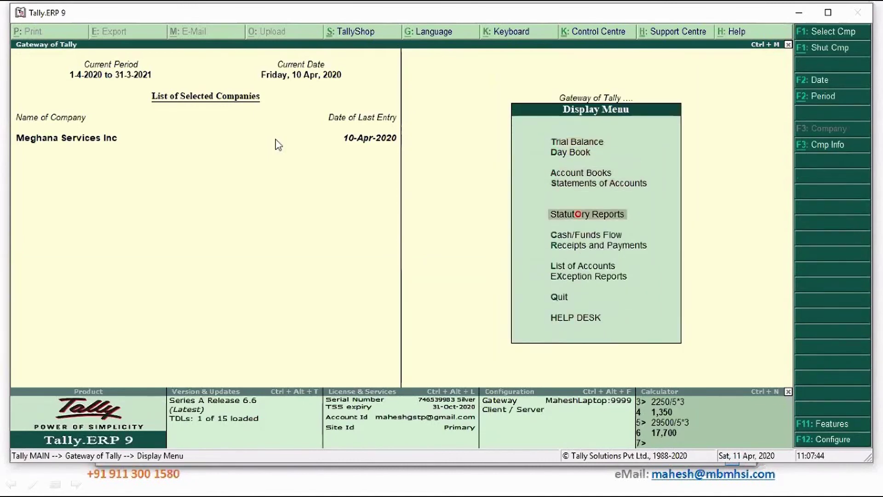
pyautogui.press('Return')
pyautogui.press('Escape')
pyautogui.press('Up')
pyautogui.press('Return')
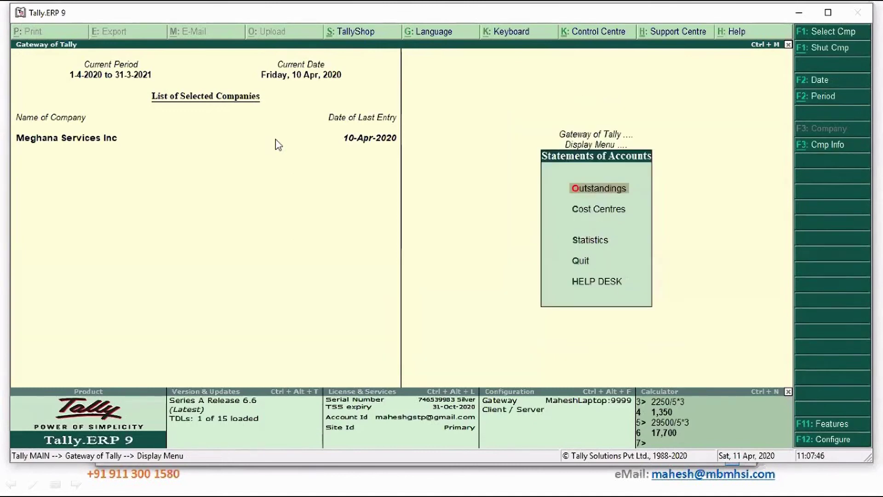
pyautogui.press('Down')
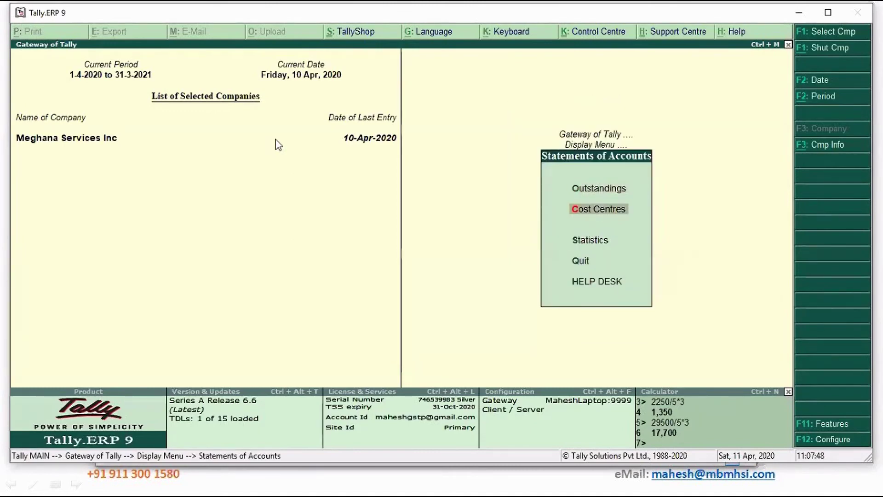
pyautogui.press('Return')
pyautogui.press('Down')
pyautogui.press('Return')
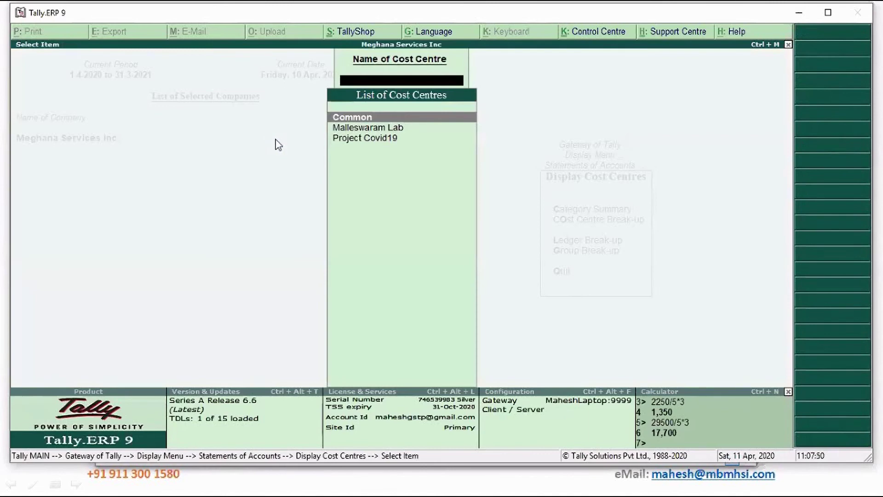
pyautogui.press('Down')
pyautogui.press('Down')
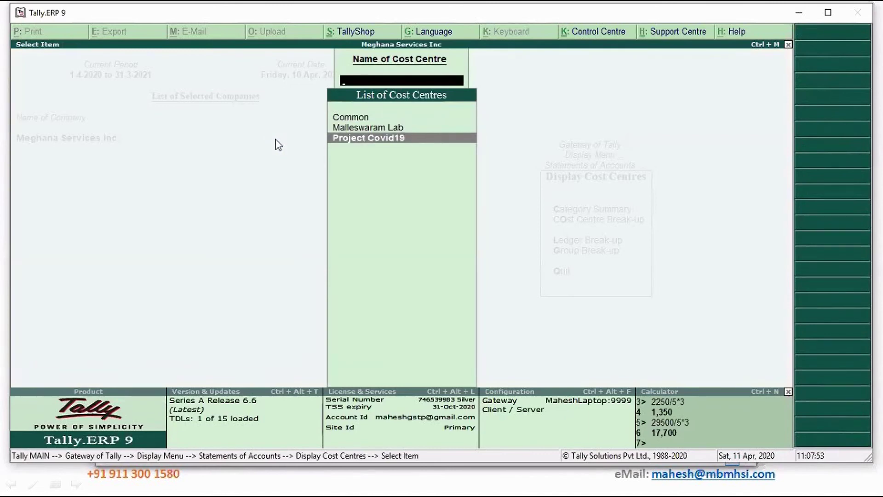
pyautogui.press('Escape')
pyautogui.press('Up')
pyautogui.press('Return')
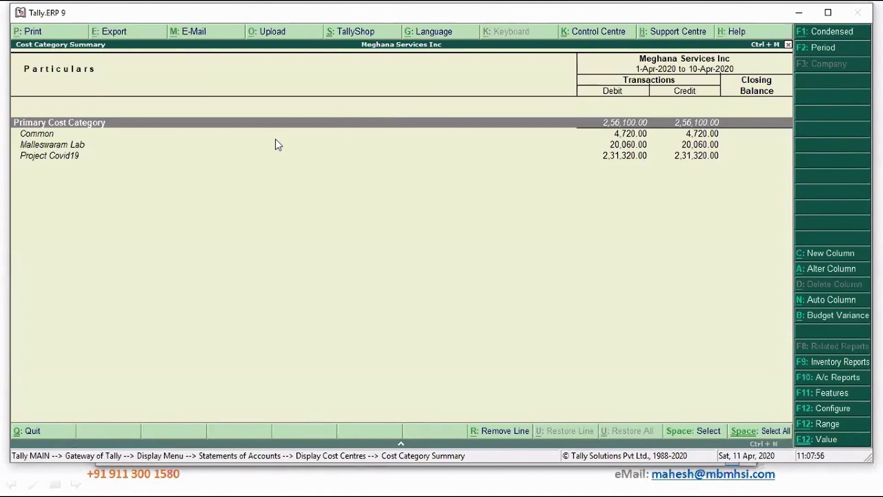
# Apply Budget Variance against Project Covid 19 and review budget, actuals and variance columns.
pyautogui.click(277, 145)
pyautogui.press('Down')
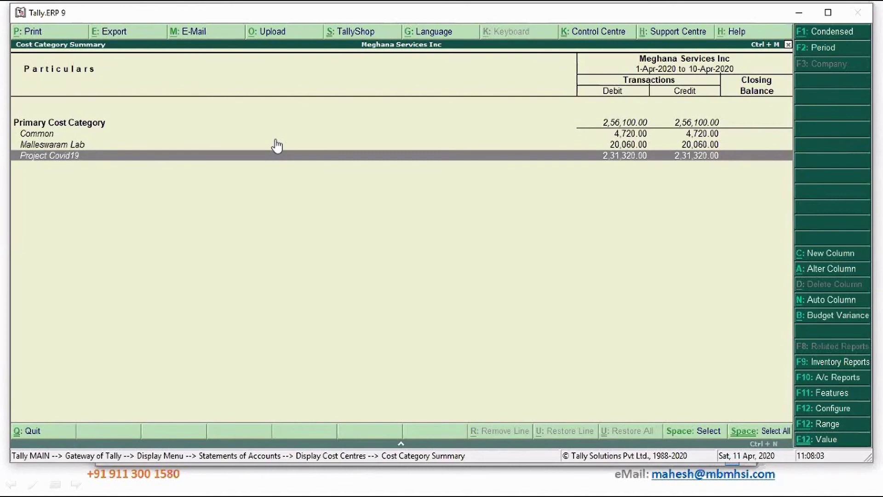
pyautogui.click(829, 317)
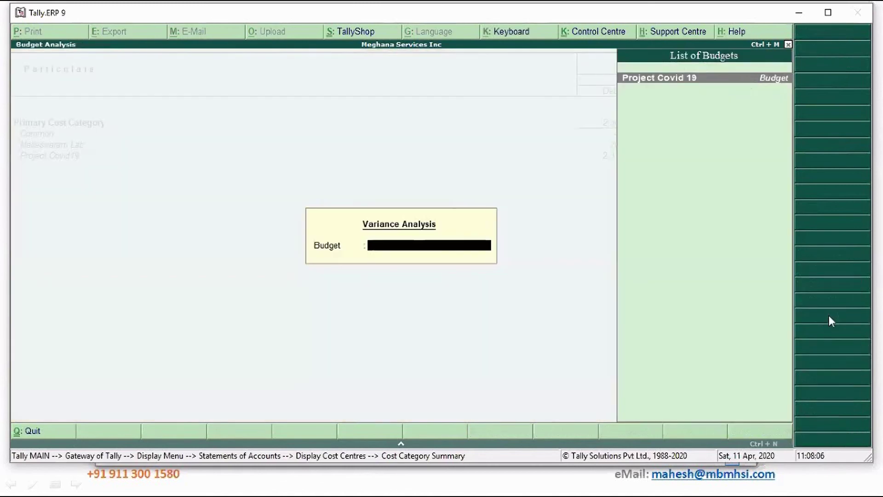
pyautogui.press('Return')
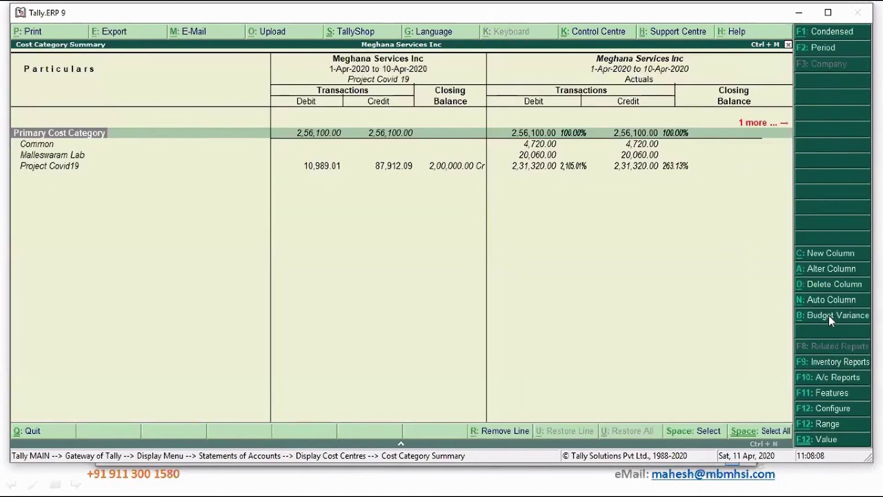
pyautogui.press('Down')
pyautogui.press('Down')
pyautogui.press('Down')
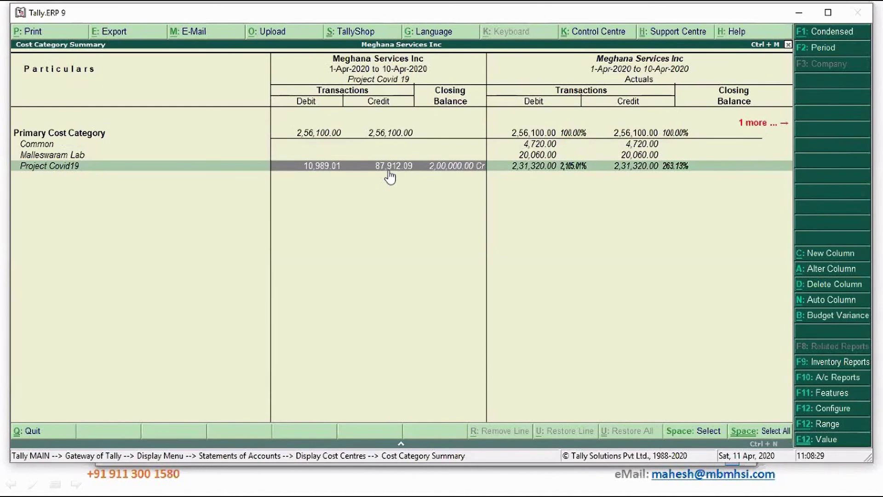
pyautogui.click(519, 170)
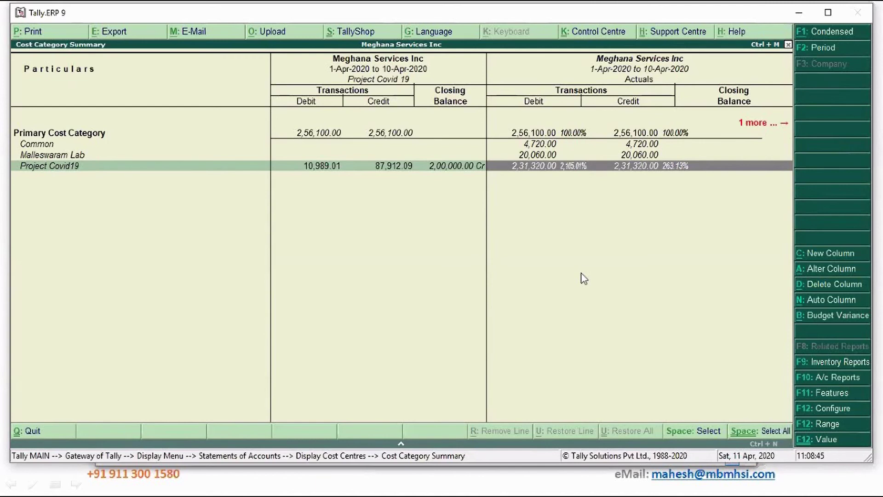
pyautogui.press('Right')
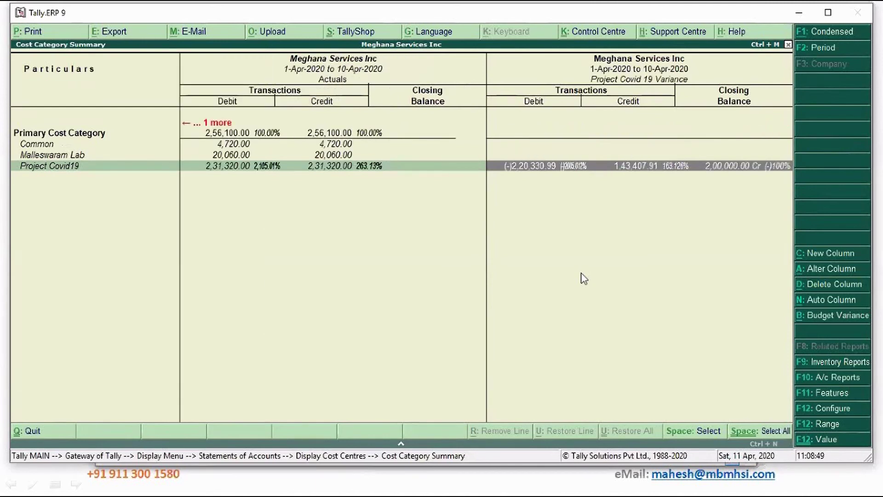
pyautogui.press('Left')
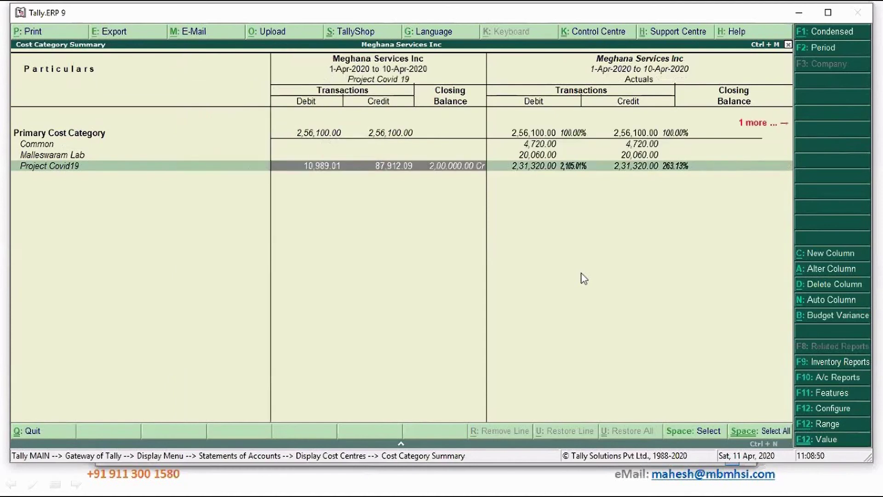
pyautogui.press('Right')
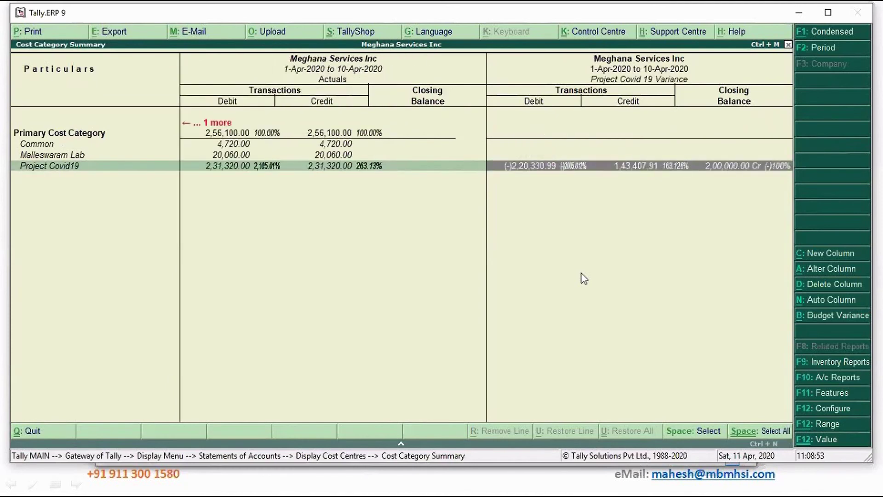
pyautogui.press('Escape')
pyautogui.press('Escape')
pyautogui.press('Escape')
pyautogui.press('Escape')
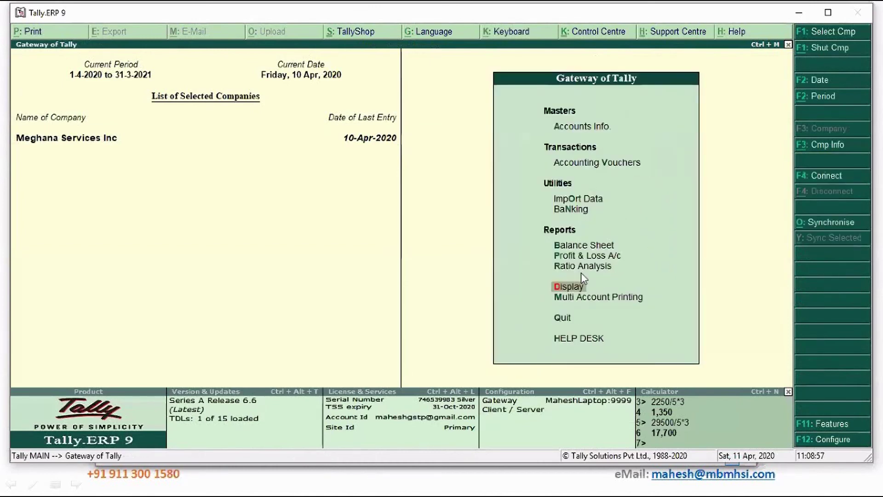
# Alter the Project Covid 19 budget, setting Ledgers to Yes to open its ledger budget sheet.
pyautogui.press('a')
pyautogui.press('Down')
pyautogui.press('Down')
pyautogui.press('Down')
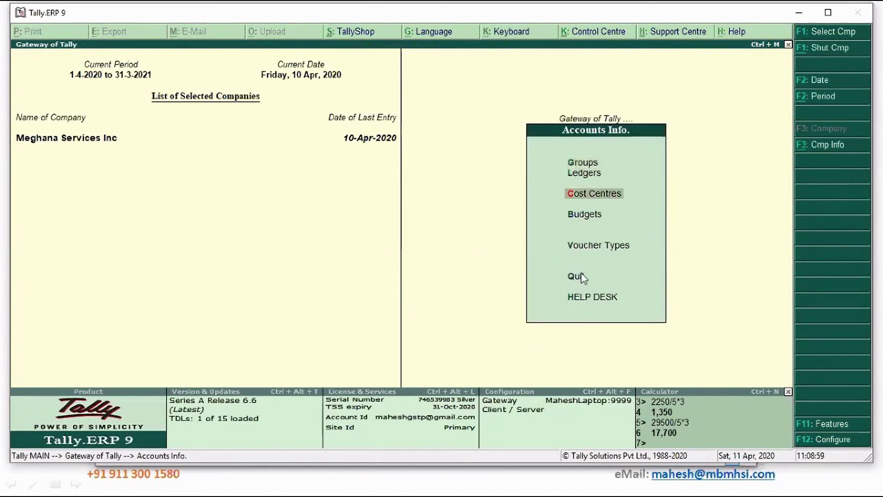
pyautogui.press('Return')
pyautogui.press('Down')
pyautogui.press('Return')
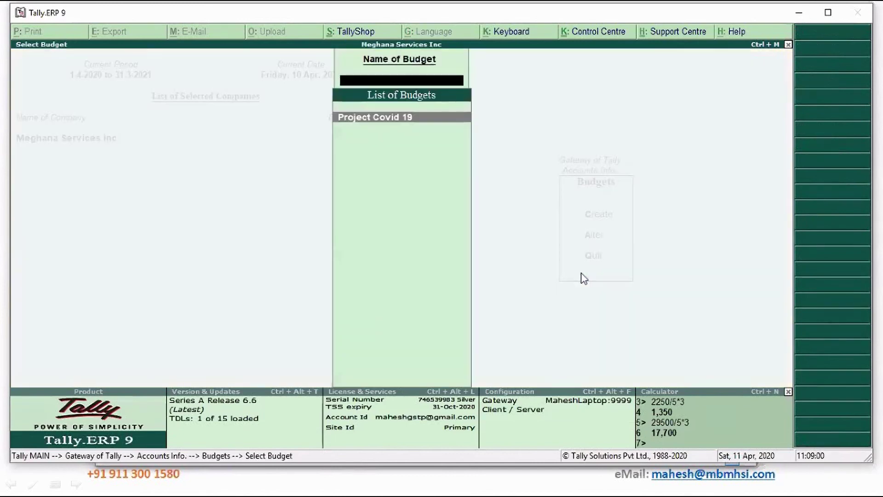
pyautogui.press('Return')
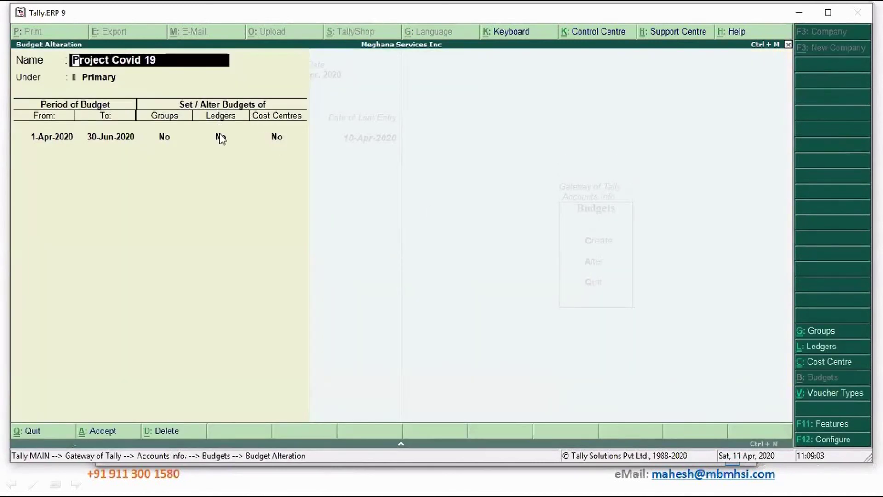
pyautogui.click(221, 138)
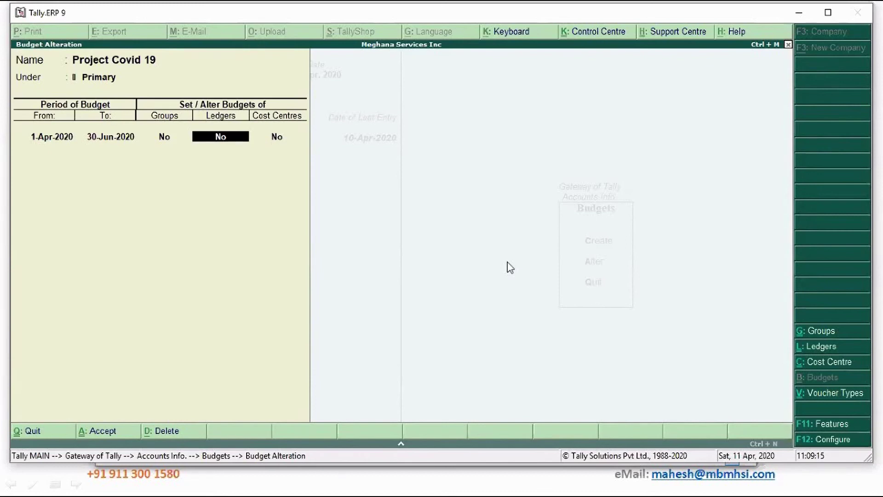
pyautogui.write('y')
pyautogui.press('Return')
# Budget Sales and Marketing Expenses closing balance: 40,000 for Project Covid19, 20,000 for Malleswaram Lab.
pyautogui.write('Sa')
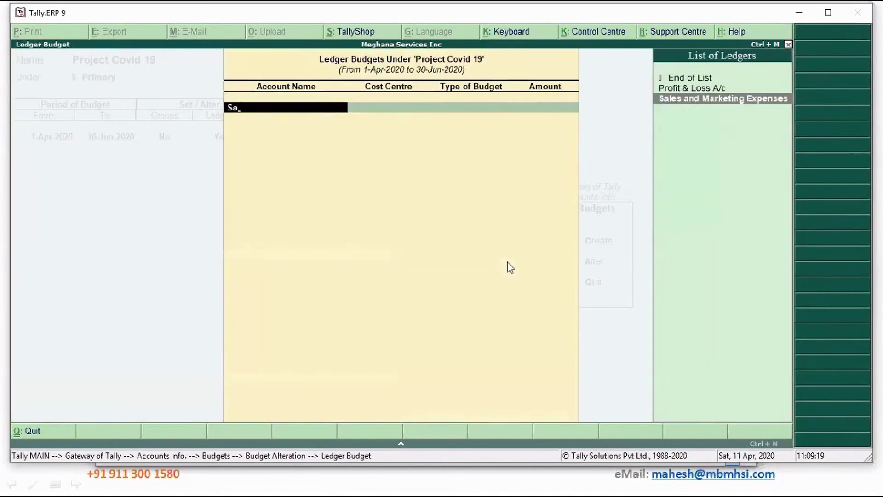
pyautogui.press('Return')
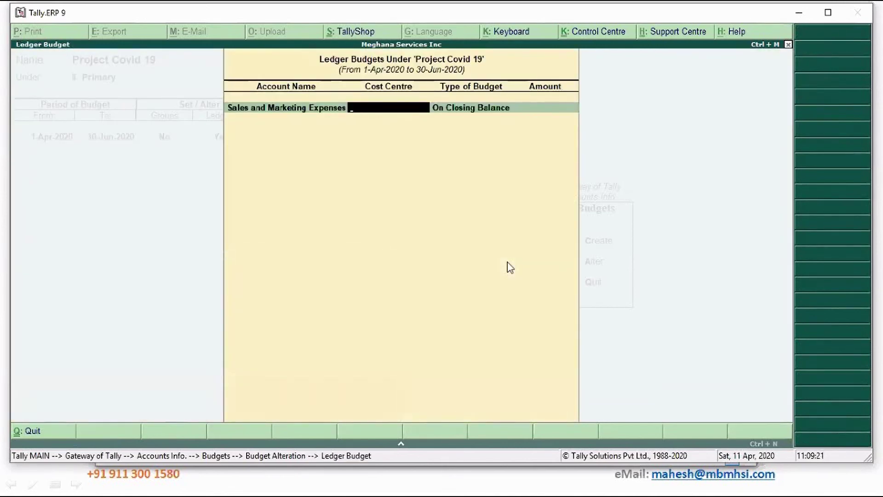
pyautogui.write('P')
pyautogui.press('Return')
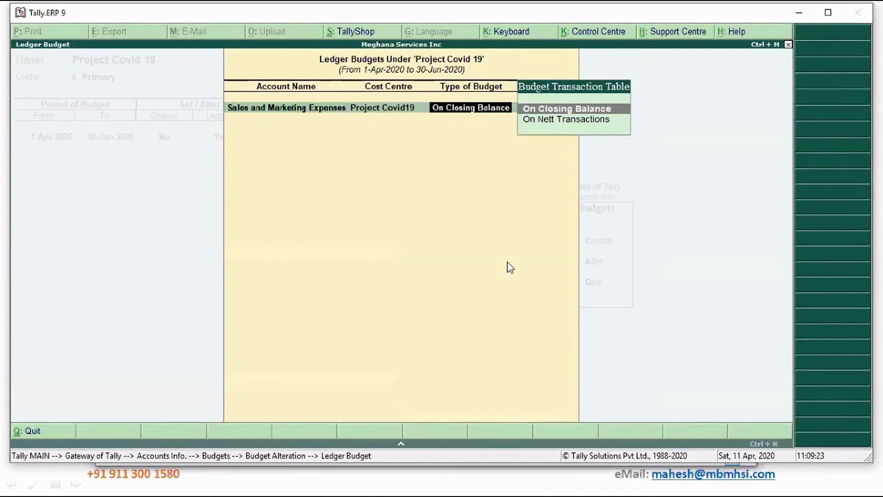
pyautogui.press('Return')
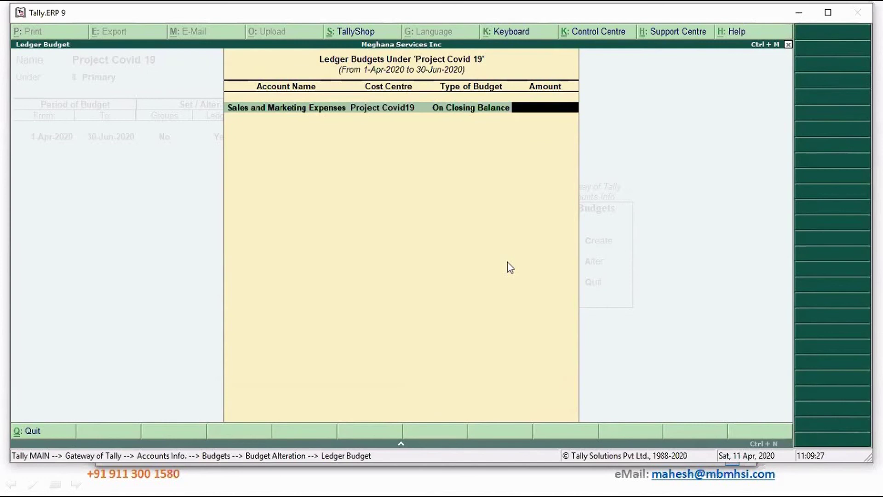
pyautogui.write('40000')
pyautogui.press('Return')
pyautogui.write('Sa')
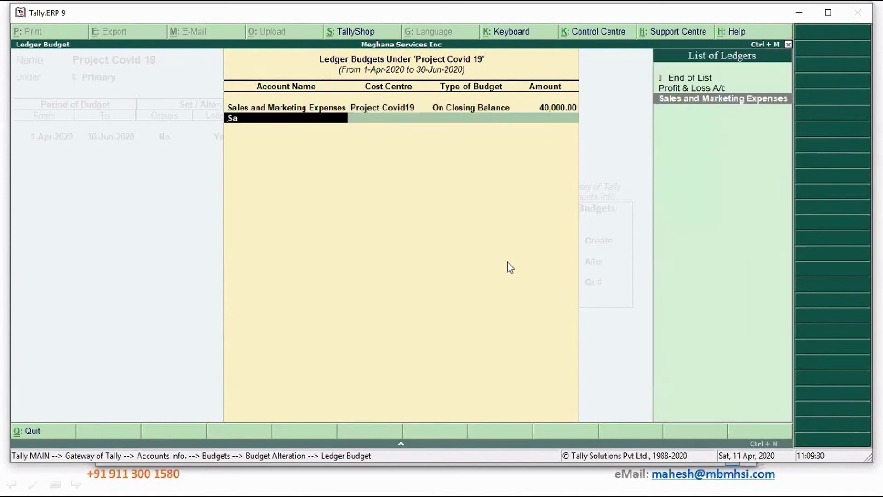
pyautogui.press('Return')
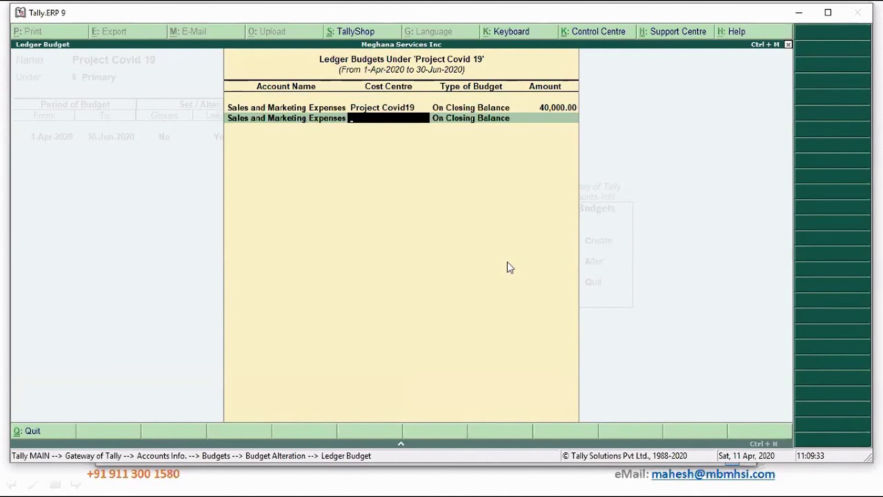
pyautogui.write('Ma')
pyautogui.press('Return')
pyautogui.press('Return')
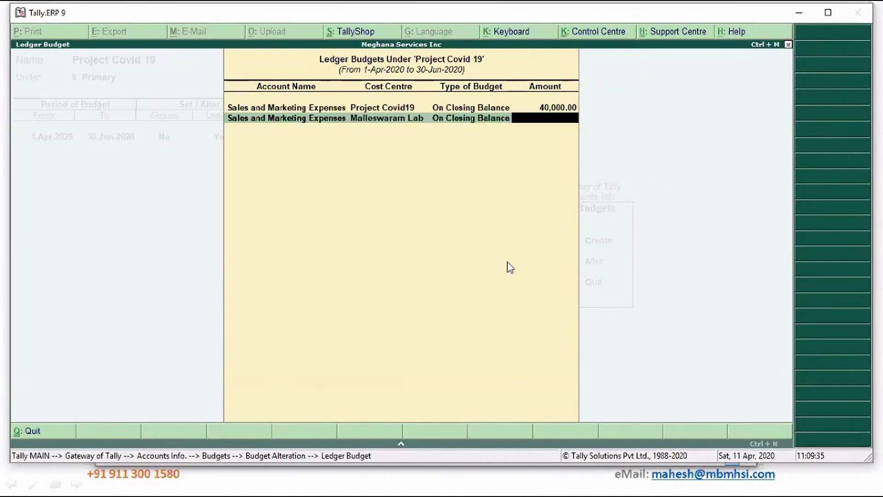
pyautogui.write('20,000')
pyautogui.press('Return')
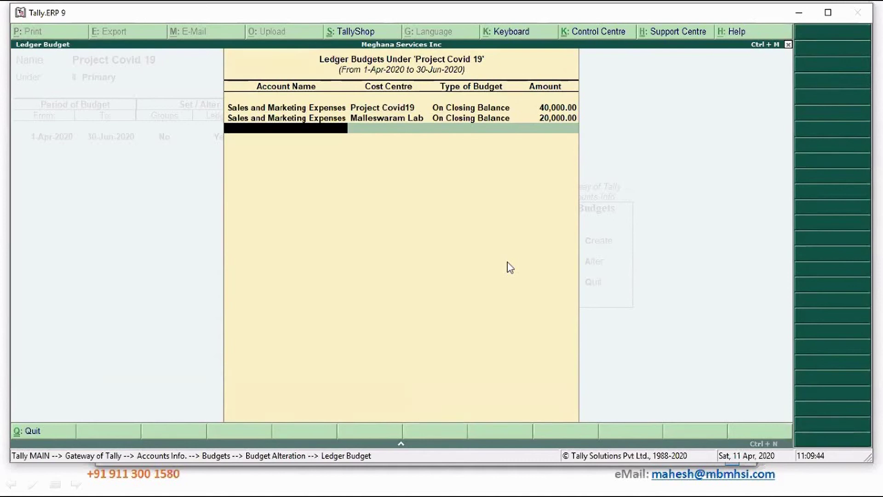
# Add an unallocated 70,000 closing-balance row for Sales and Marketing Expenses and finish the rows.
pyautogui.write('Sa')
pyautogui.press('Return')
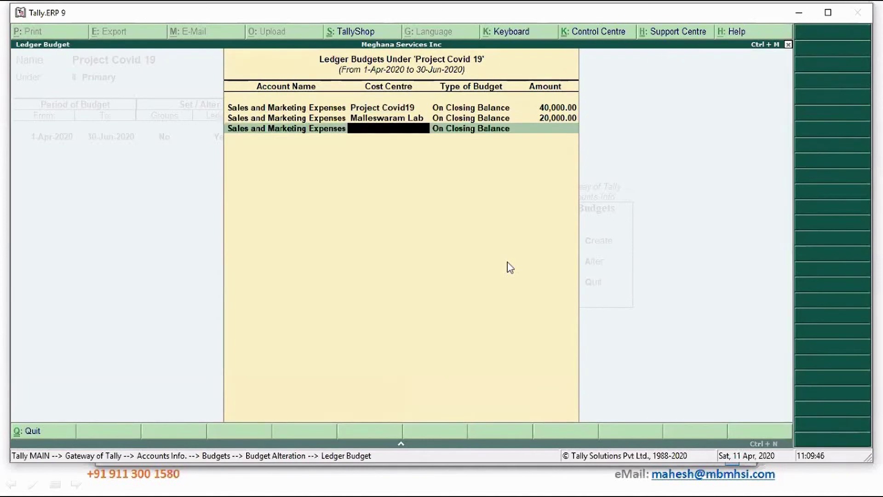
pyautogui.press('Return')
pyautogui.press('Return')
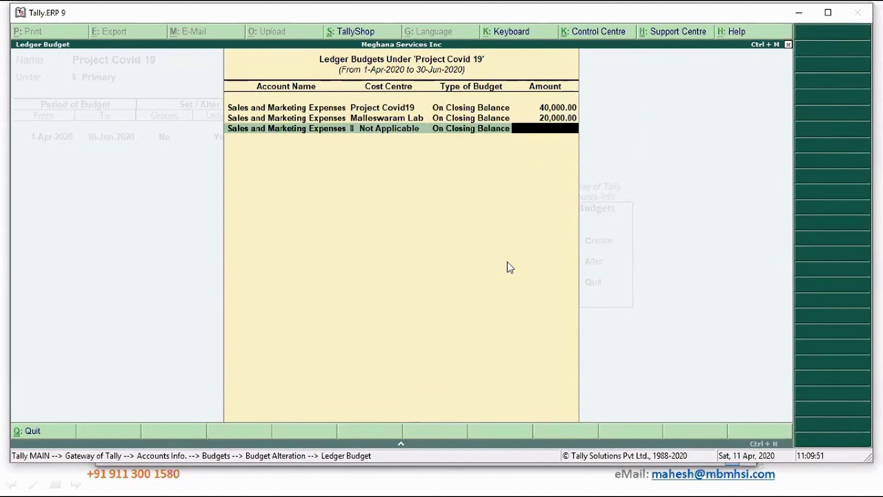
pyautogui.write('70000')
pyautogui.press('Return')
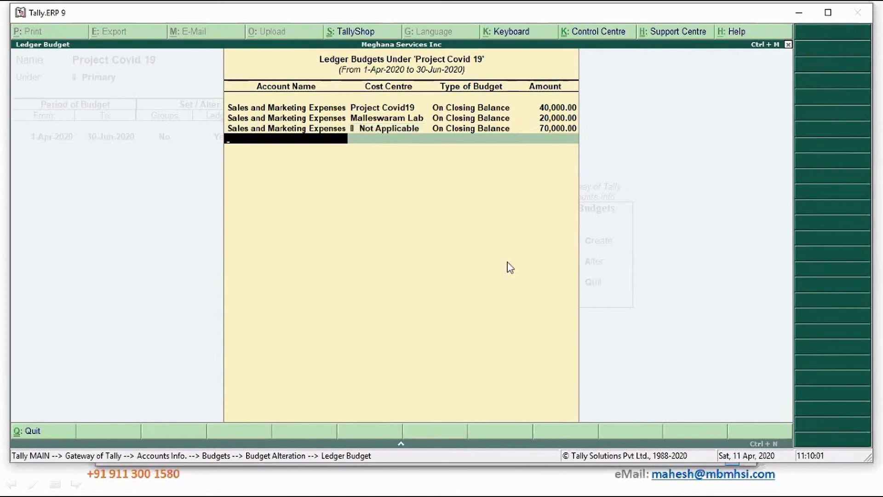
pyautogui.press('Return')
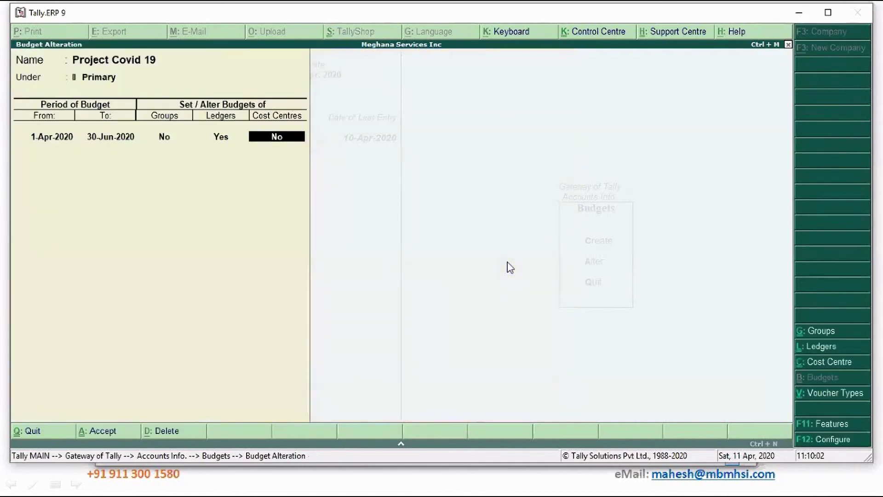
# Save the budget, reopen Project Covid 19 and change its end date to 31-Mar-2021.
pyautogui.press('Return')
pyautogui.press('Return')
pyautogui.press('Return')
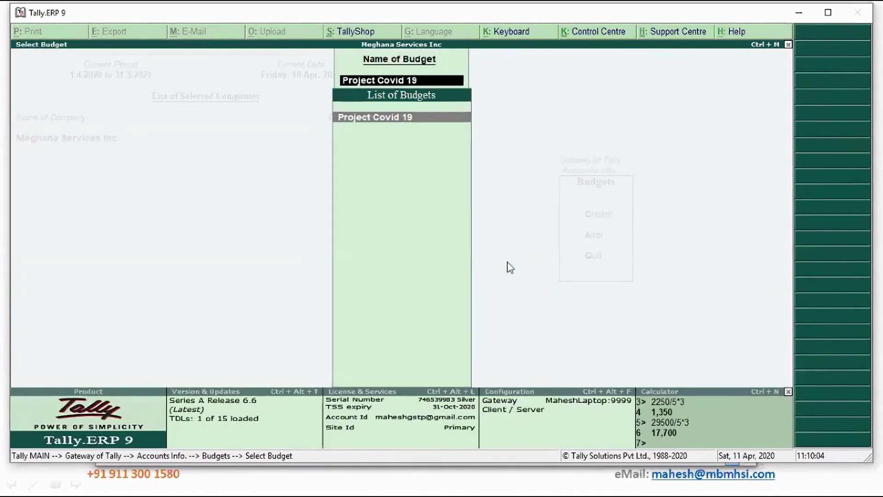
pyautogui.press('Return')
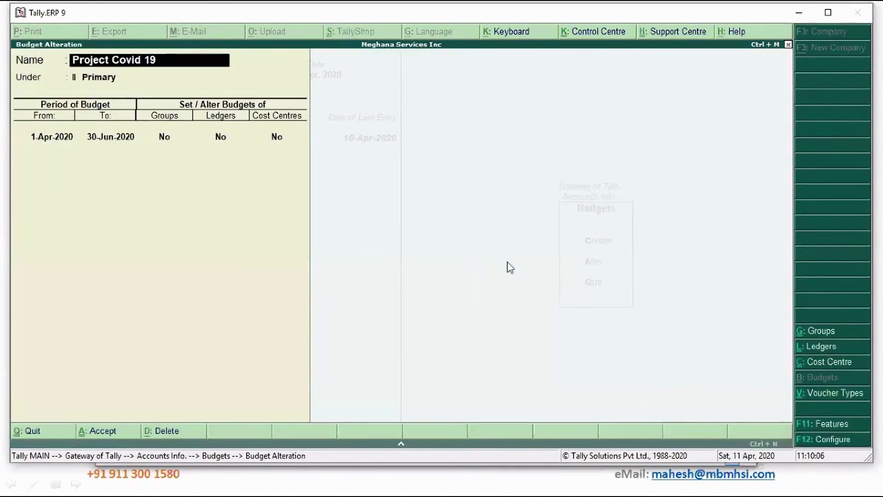
pyautogui.press('Return')
pyautogui.press('Return')
pyautogui.press('Return')
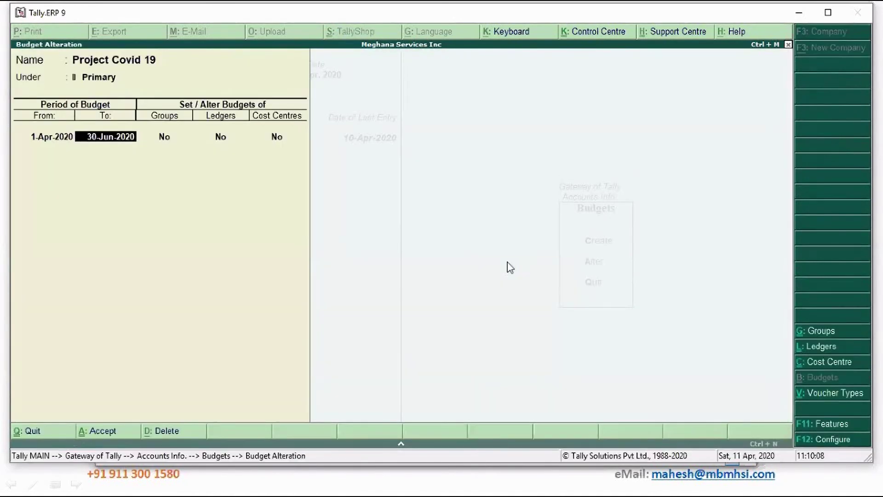
pyautogui.write('31')
pyautogui.write(' 3 2020')
pyautogui.press('BackSpace')
pyautogui.write('1')
pyautogui.press('Return')
pyautogui.press('Return')
pyautogui.press('Return')
# Set Ledgers and Cost Centres budgets to Yes and save the altered Project Covid 19 budget.
pyautogui.press('BackSpace')
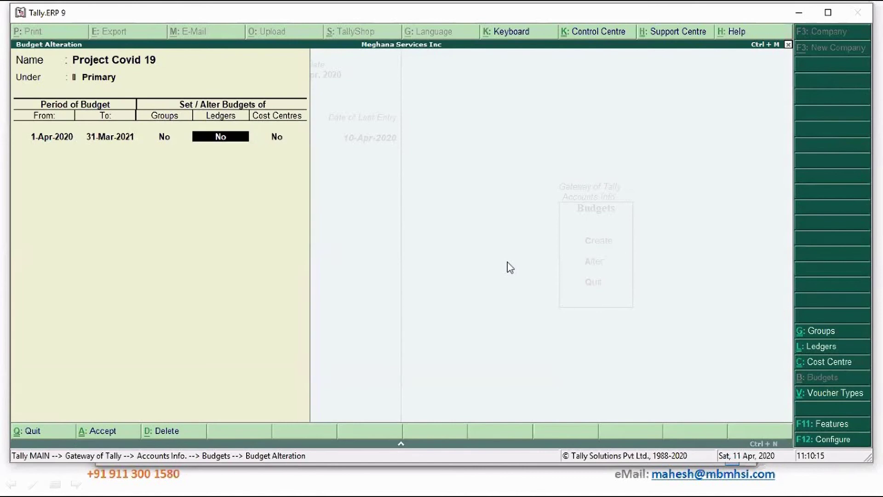
pyautogui.write('y')
pyautogui.press('Return')
pyautogui.hotkey('ctrl', 'a')
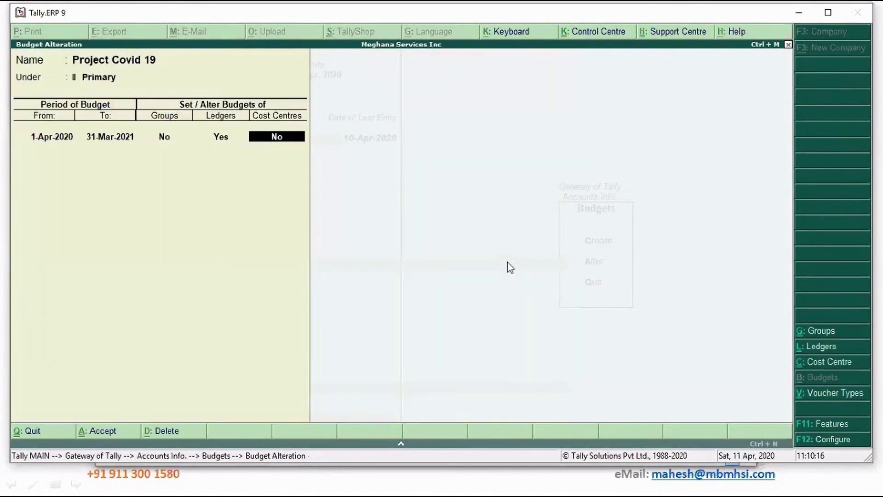
pyautogui.write('y')
pyautogui.press('Return')
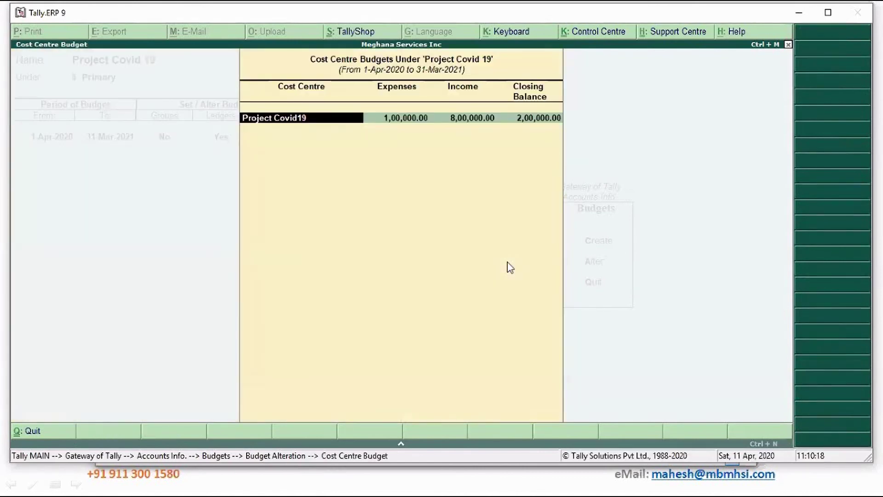
pyautogui.hotkey('ctrl', 'a')
pyautogui.press('Return')
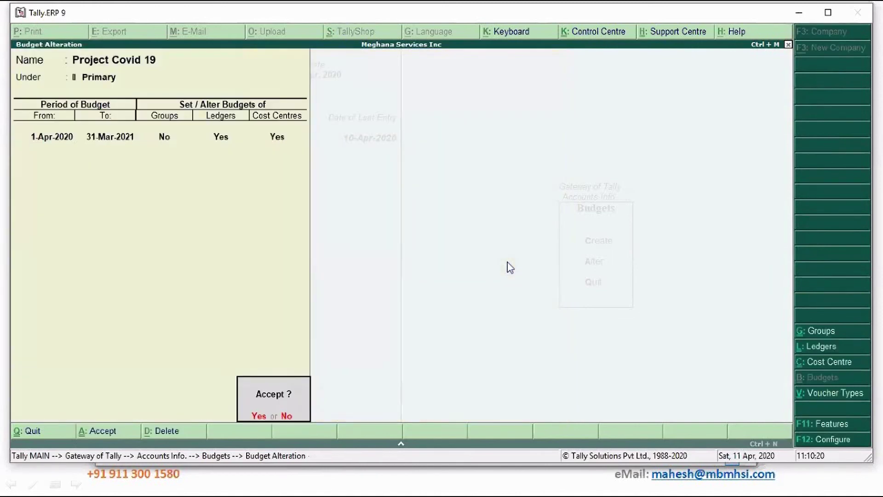
pyautogui.press('y')
# Return to the Gateway and start a new Contra voucher in Accounting Vouchers.
pyautogui.press('Escape')
pyautogui.press('Escape')
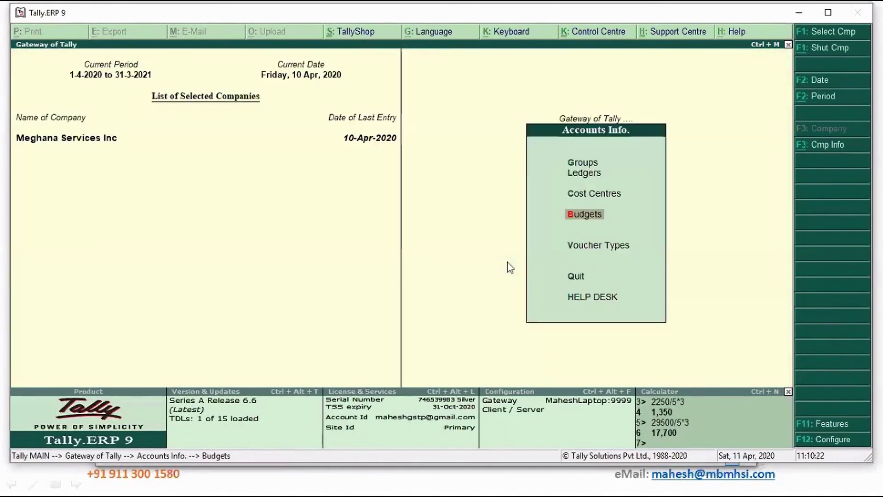
pyautogui.press('Escape')
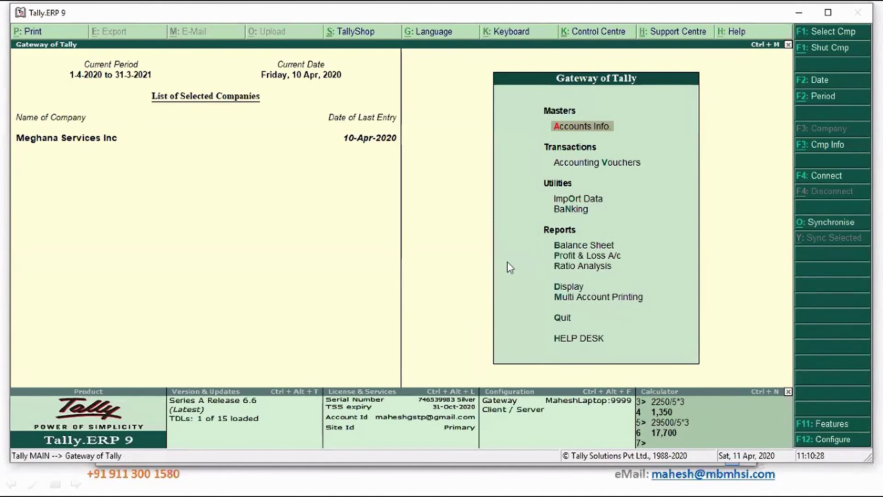
pyautogui.press('v')
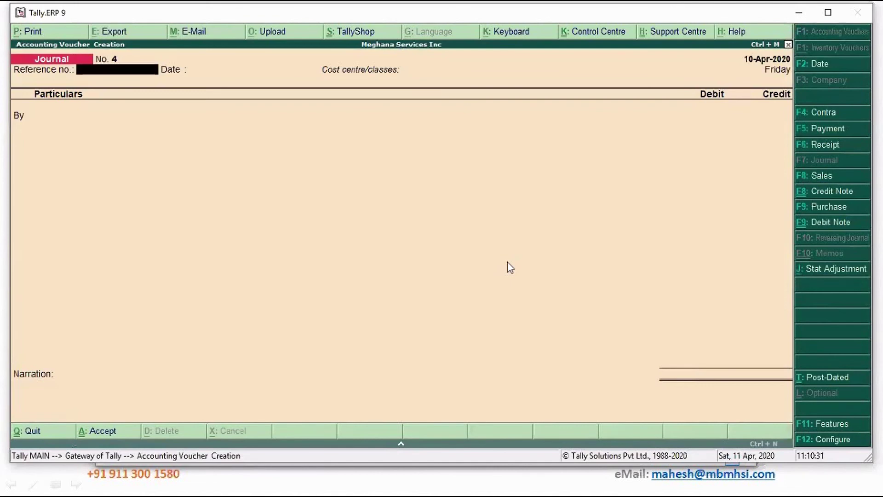
pyautogui.press('F4')
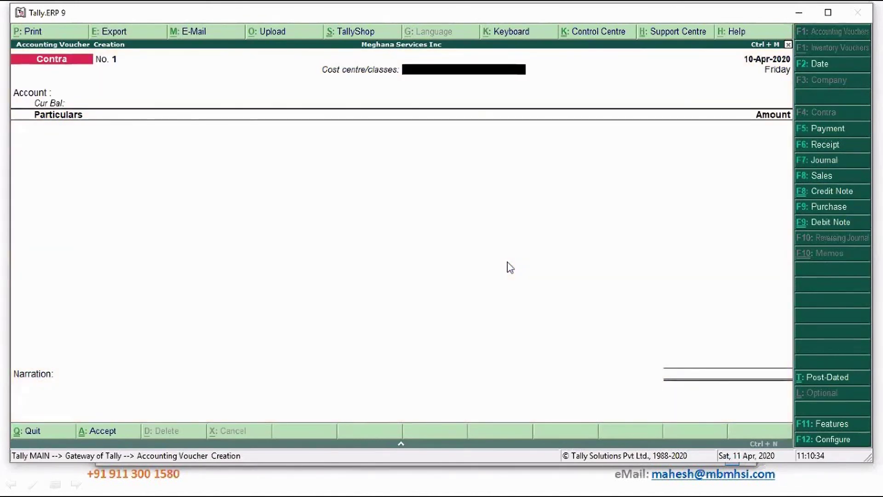
# Leave the Contra voucher and go to Display > Statements of Accounts > Cost Centres.
pyautogui.press('Escape')
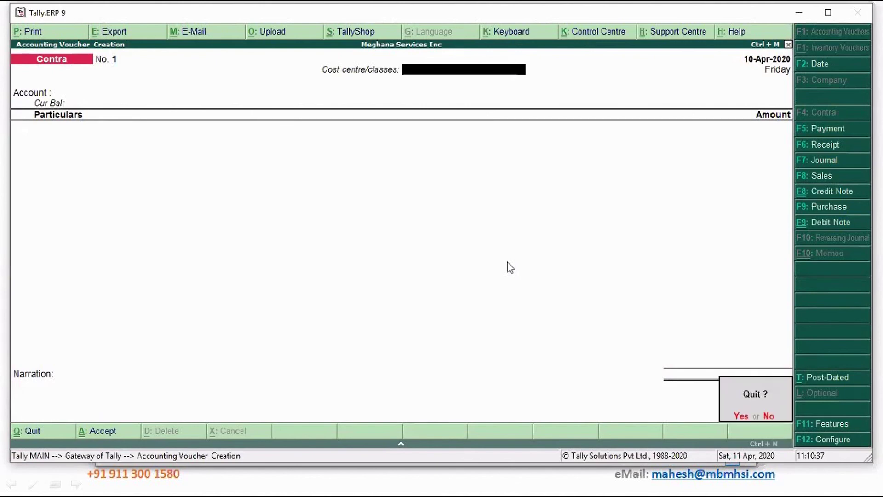
pyautogui.press('Return')
pyautogui.press('Down')
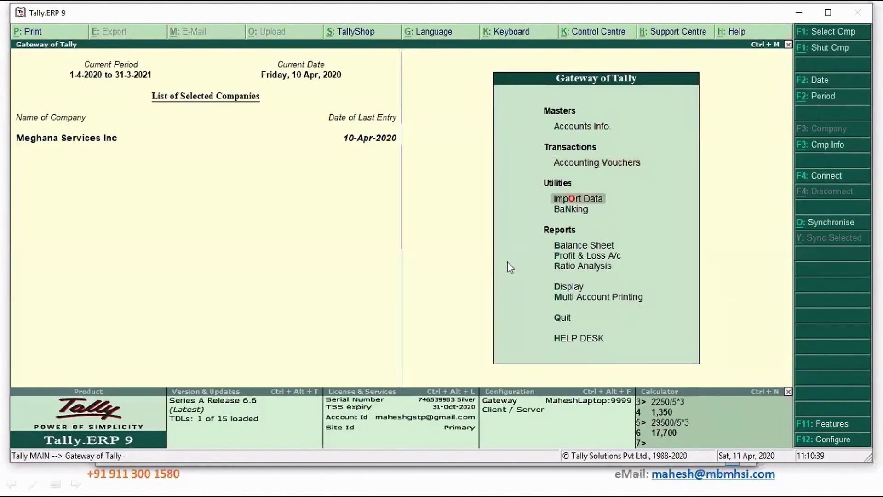
pyautogui.press('Down')
pyautogui.press('Down')
pyautogui.press('Down')
pyautogui.press('Down')
pyautogui.press('Down')
pyautogui.press('Return')
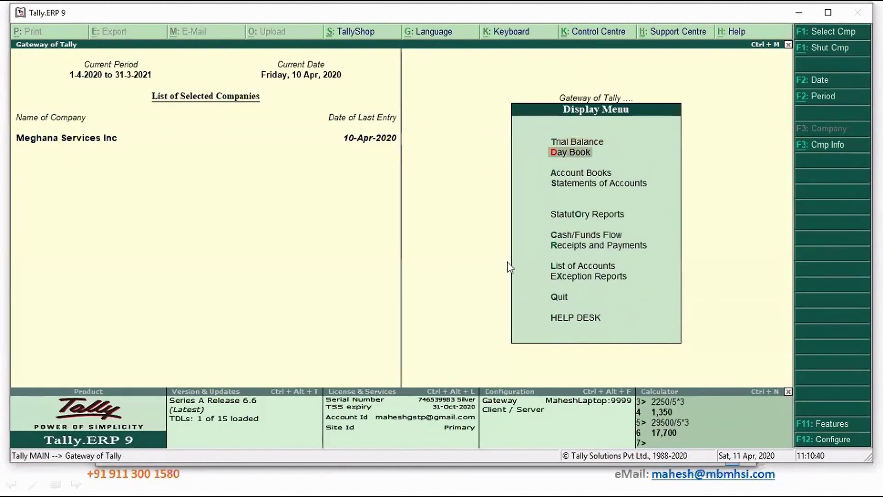
pyautogui.press('Down')
pyautogui.press('Down')
pyautogui.press('Return')
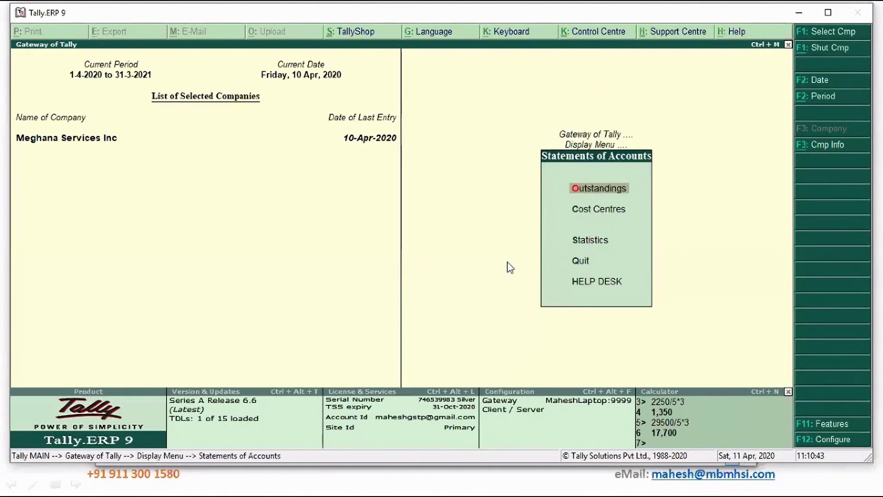
pyautogui.press('Down')
pyautogui.press('Return')
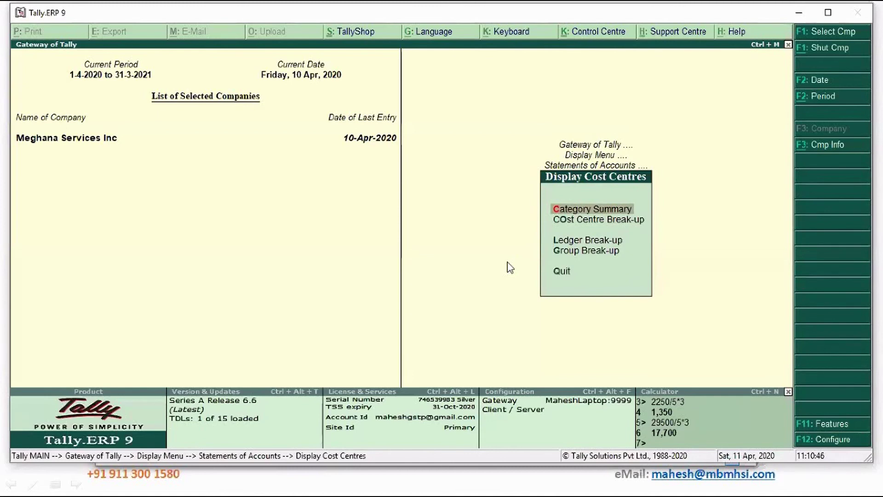
# Show the group cost breakup for Indirect Expenses.
pyautogui.press('Down')
pyautogui.press('Down')
pyautogui.press('Down')
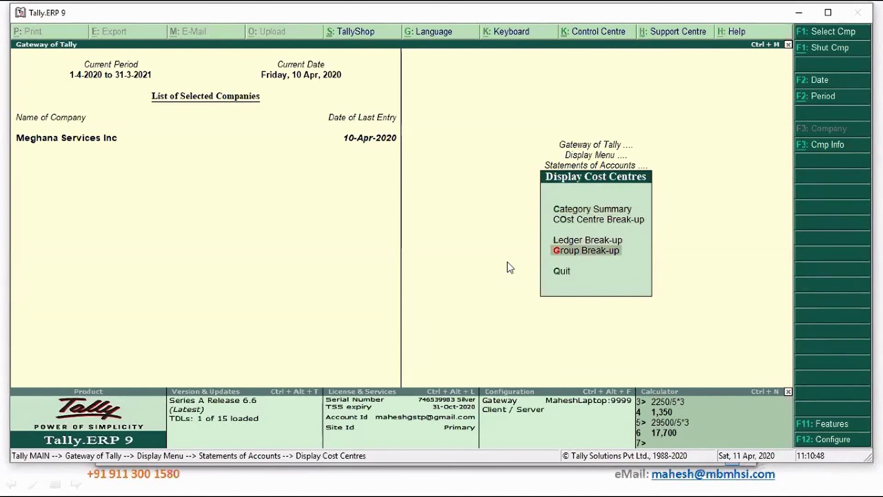
pyautogui.press('Return')
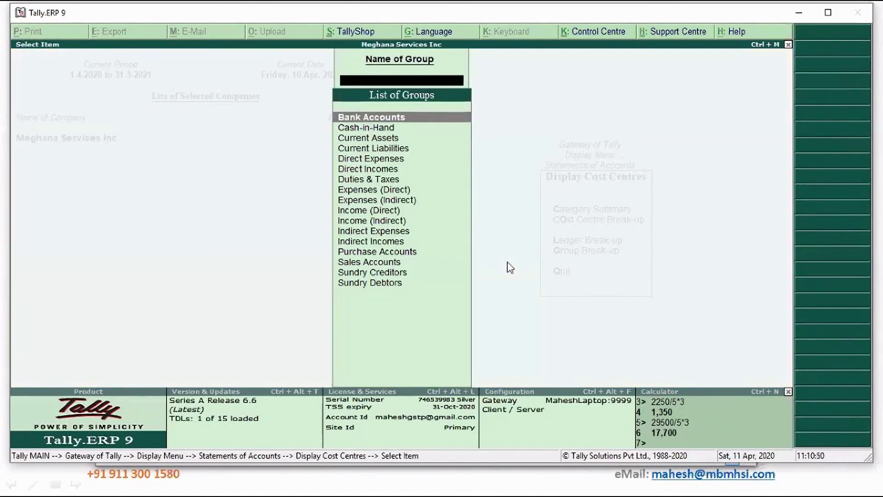
pyautogui.write('E')
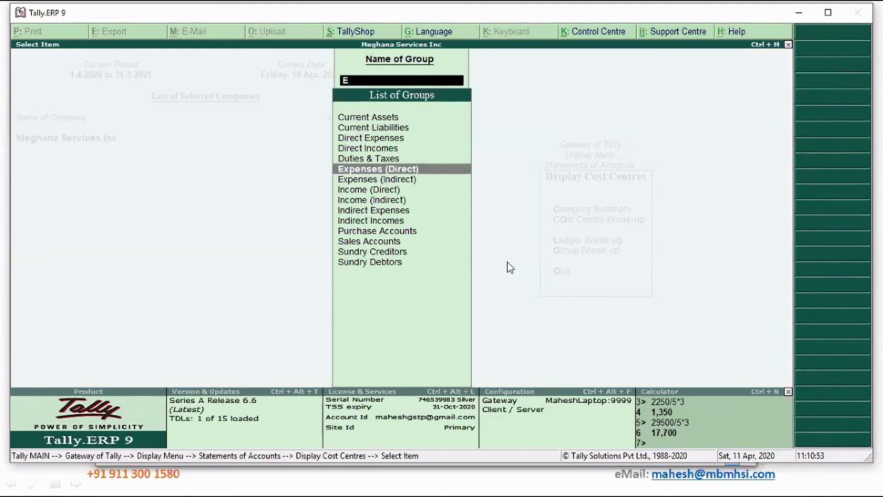
pyautogui.press('Down')
pyautogui.press('Return')
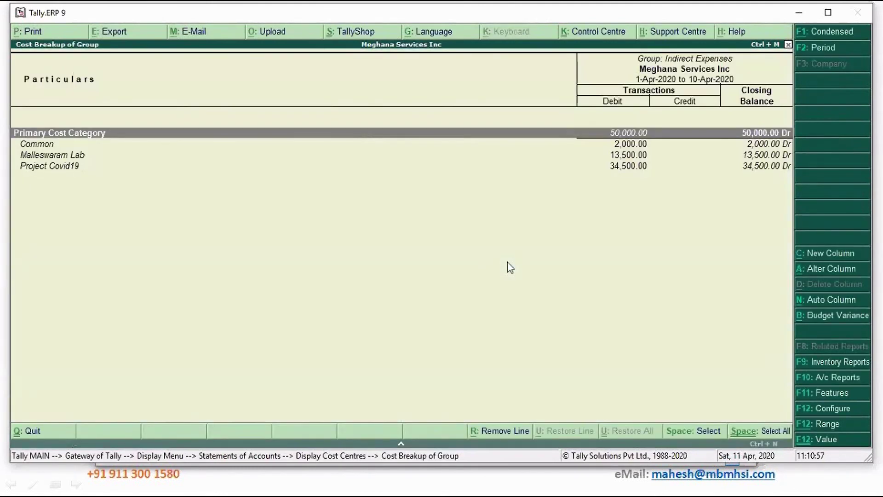
# Show the ledger cost breakup for Sales and Marketing Expenses.
pyautogui.press('Escape')
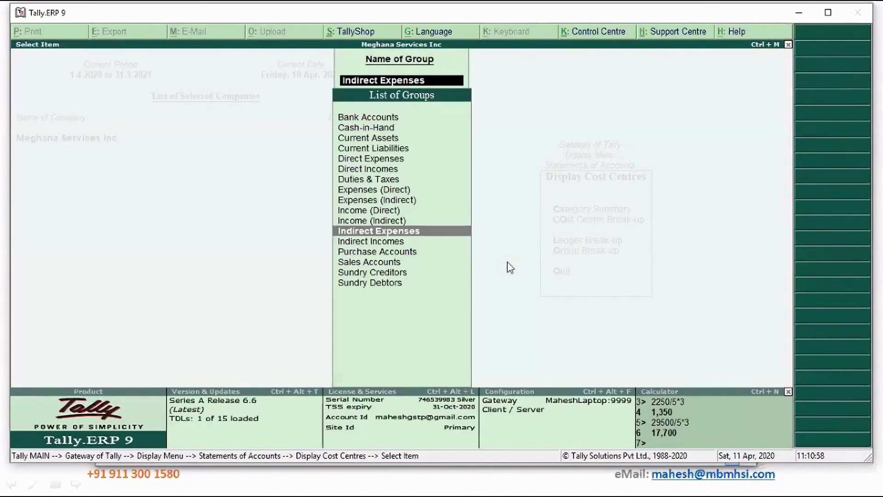
pyautogui.press('Escape')
pyautogui.press('Up')
pyautogui.press('Return')
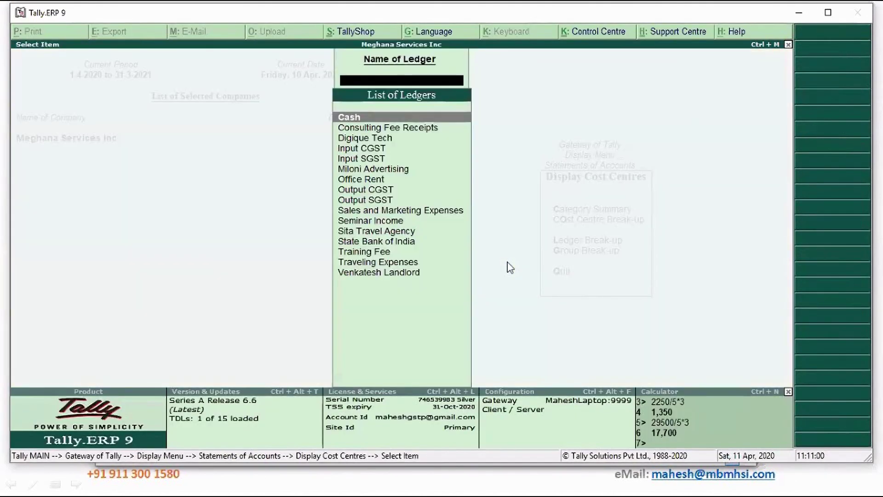
pyautogui.write('Sal')
pyautogui.press('Return')
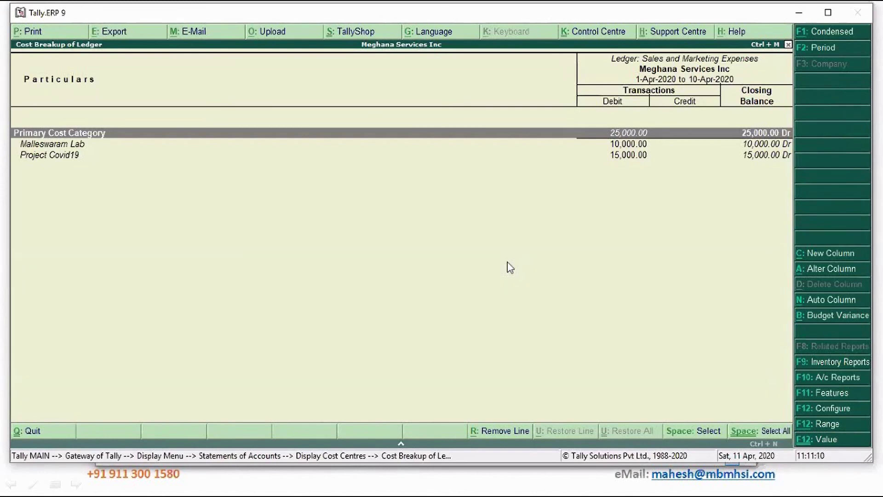
# Apply Budget Variance with Project Covid 19 and compare Malleswaram Lab and Project Covid19 budget, actuals, variance.
pyautogui.click(834, 316)
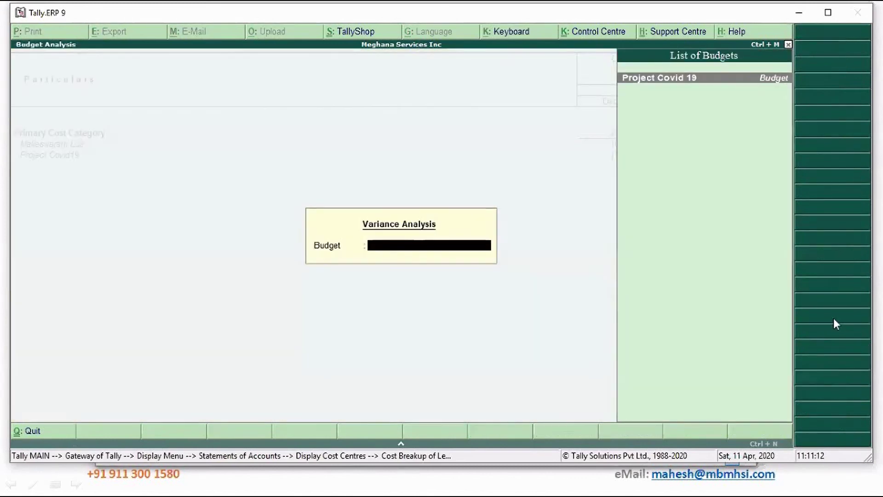
pyautogui.press('Return')
pyautogui.press('Escape')
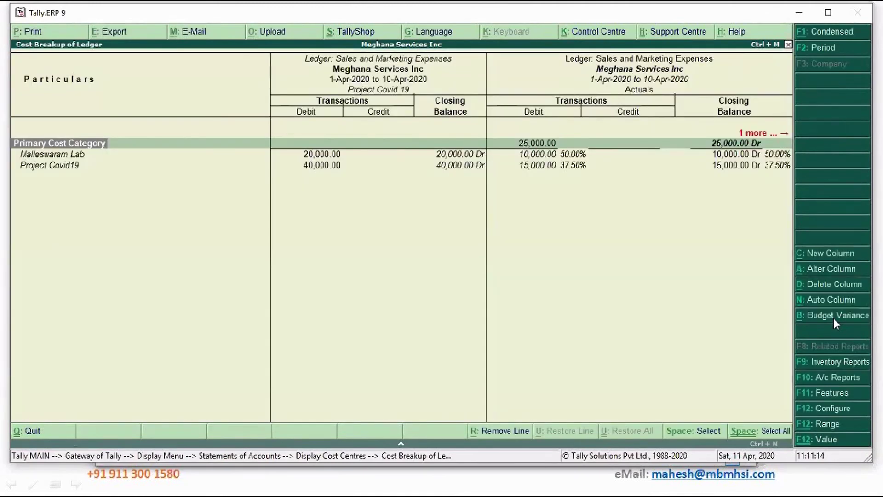
pyautogui.press('Down')
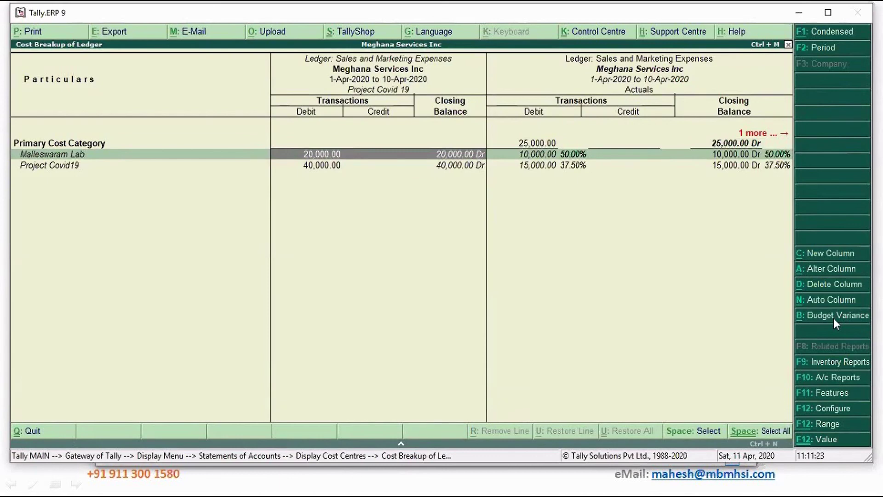
pyautogui.press('Right')
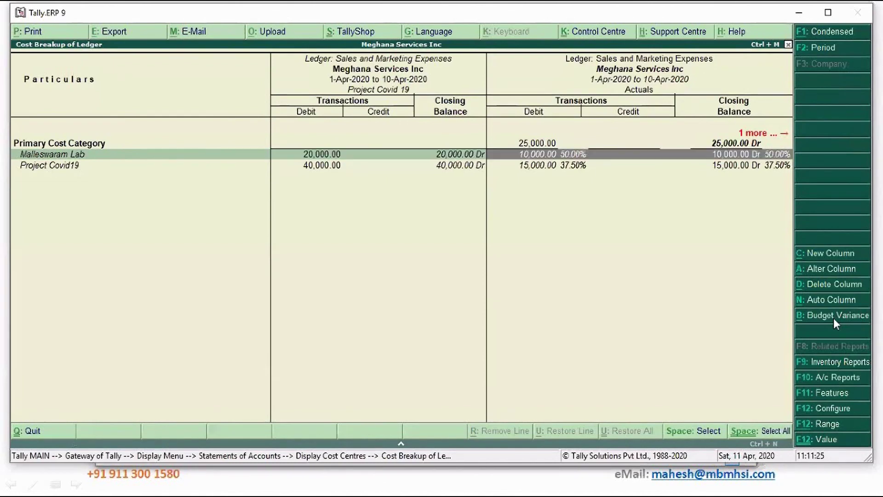
pyautogui.press('Right')
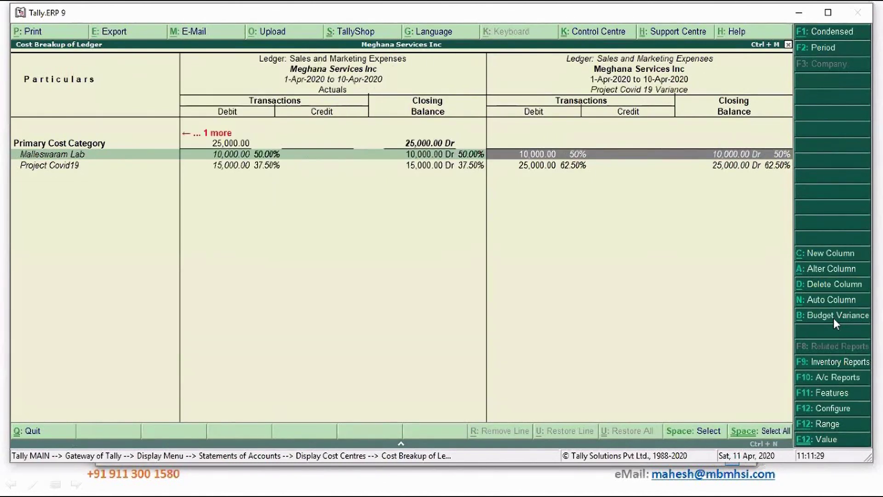
pyautogui.press('Left')
pyautogui.press('Left')
pyautogui.press('Left')
pyautogui.press('Down')
pyautogui.press('Right')
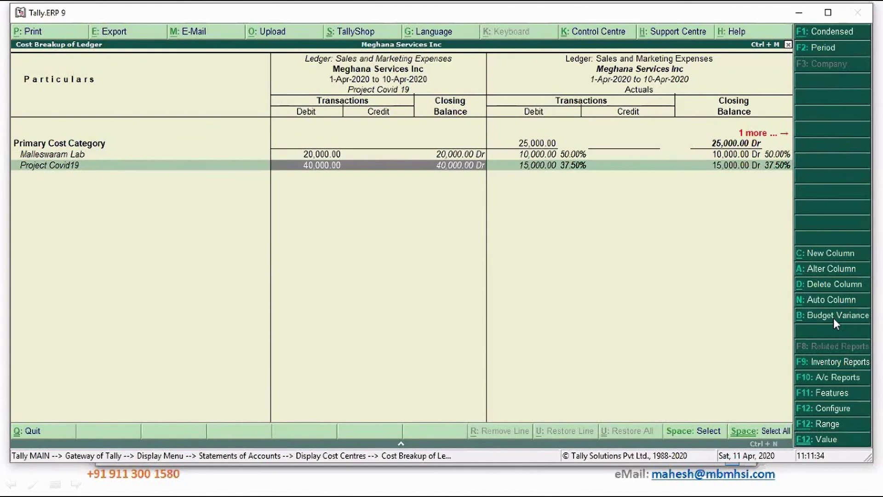
pyautogui.press('Right')
pyautogui.press('Right')
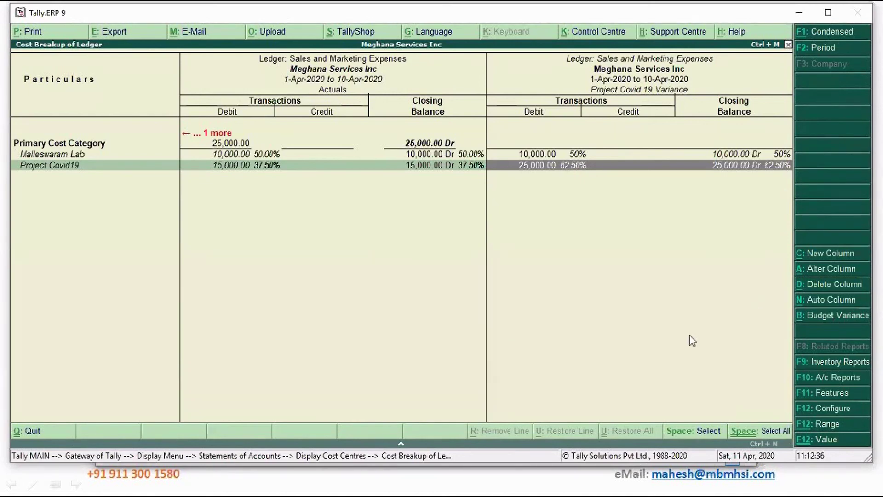
pyautogui.press('Escape')
# Back out of the cost breakup report to Meghana Services Inc's Gateway of Tally.
pyautogui.press('Escape')
pyautogui.press('Escape')
pyautogui.press('Escape')
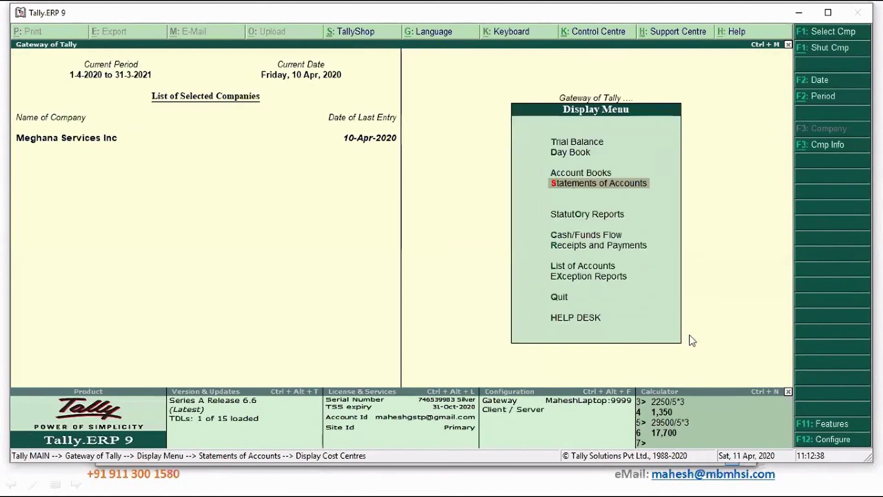
pyautogui.press('Escape')
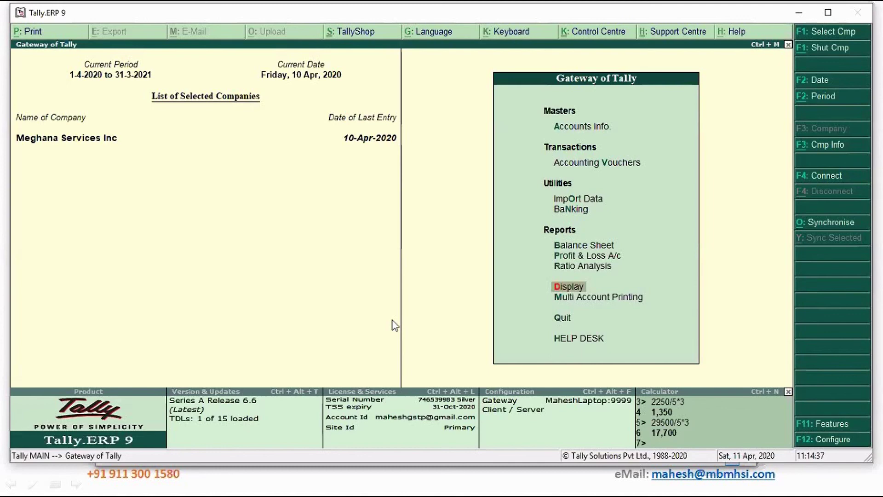
pyautogui.hotkey('alt', 'Tab')
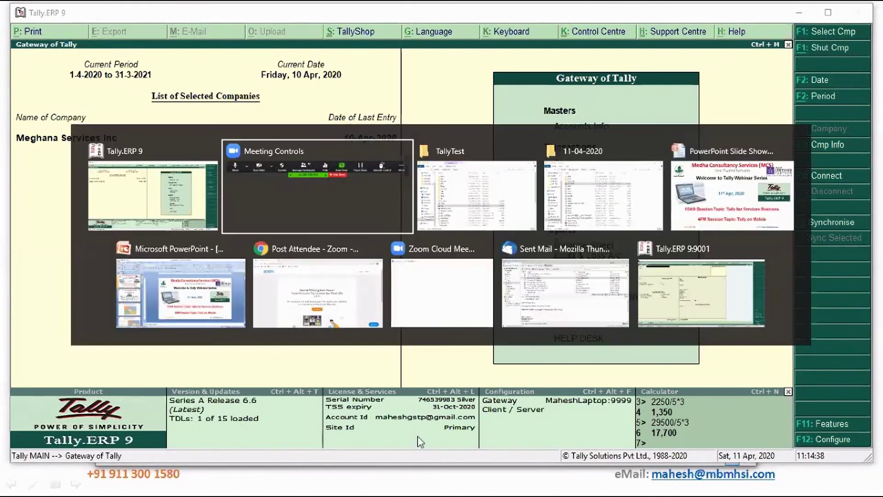
# Open the Training_Topics_v2.xlsx workbook from the TallyTest folder.
pyautogui.hotkey('alt', 'Tab')
pyautogui.hotkey('alt', 'Tab')
pyautogui.hotkey('alt', 'Tab')
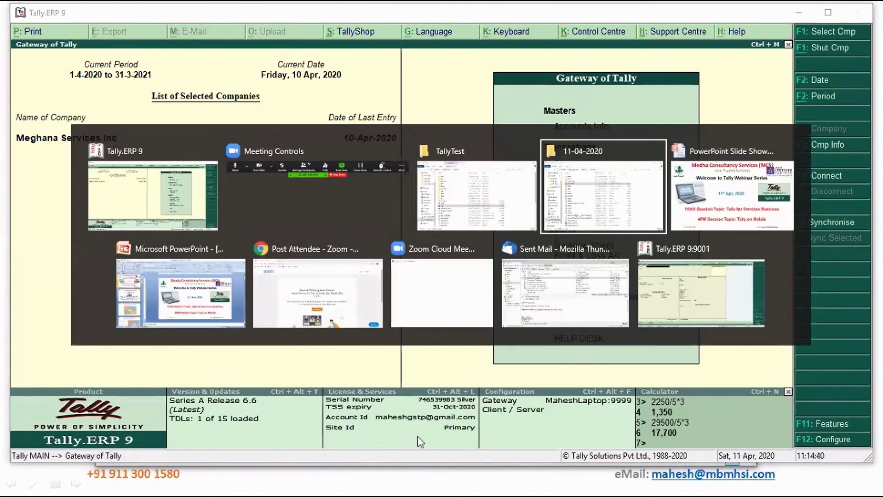
pyautogui.doubleClick(283, 442)
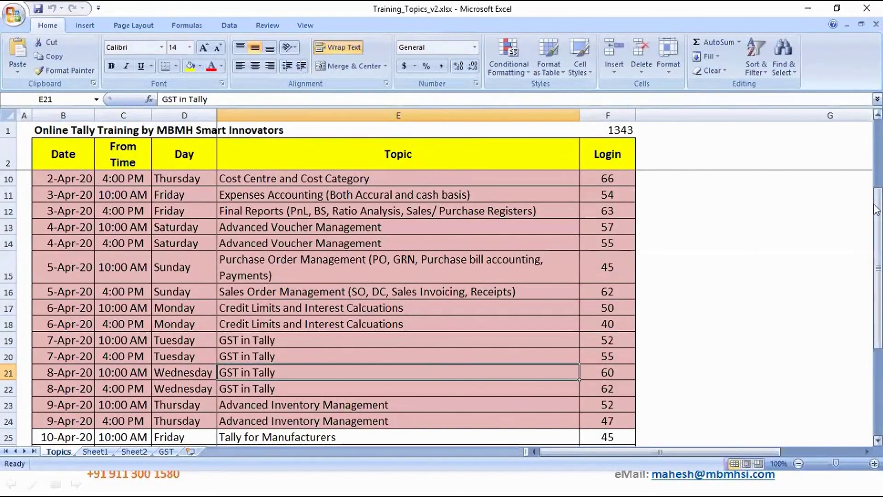
pyautogui.moveTo(876, 209); pyautogui.dragTo(876, 292)
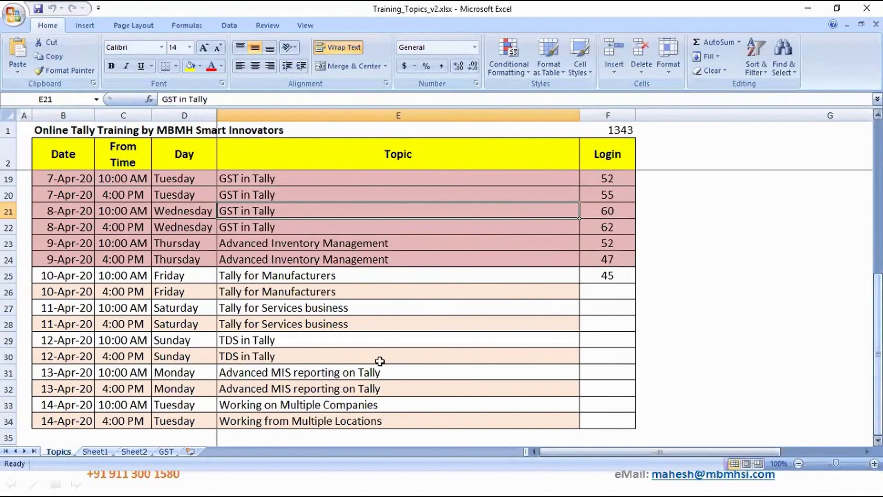
# Enter 'Tally on Mobile' as the 11-Apr-20 4 PM topic in E28, then show the Purpose of this Training slide.
pyautogui.click(314, 311)
pyautogui.click(90, 308)
pyautogui.click(275, 327)
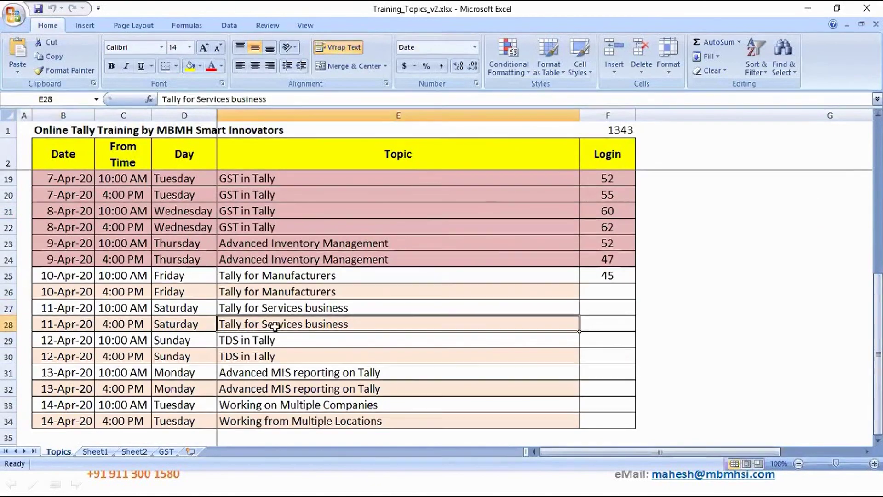
pyautogui.write('T')
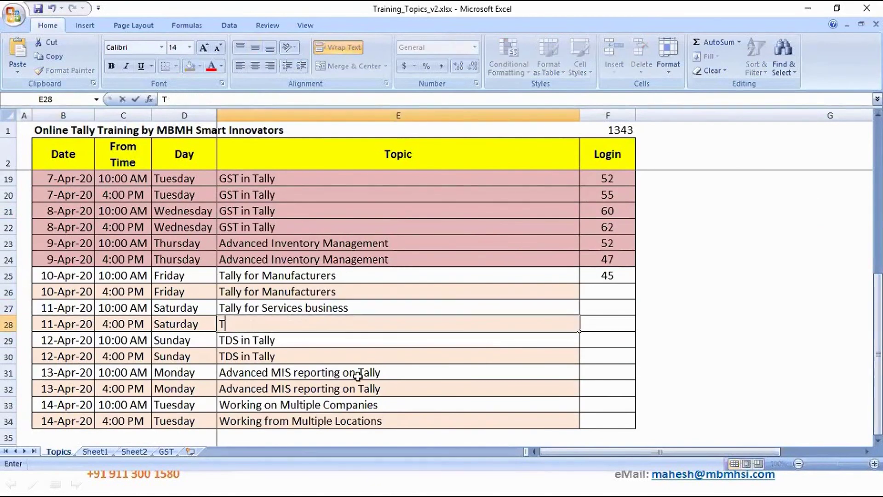
pyautogui.write('ally')
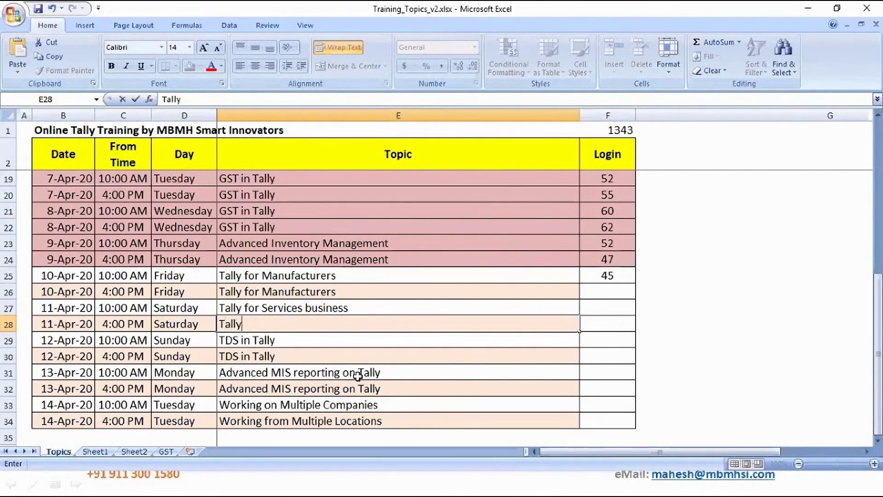
pyautogui.write(' on Mobile')
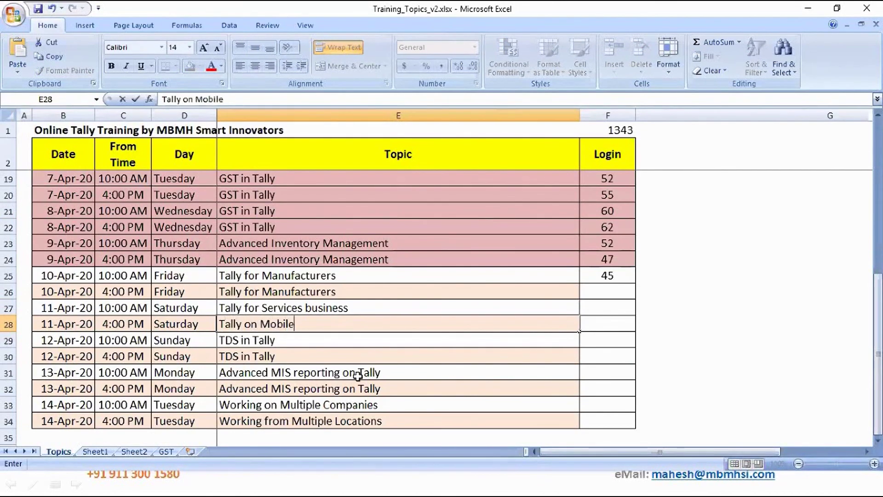
pyautogui.press('Return')
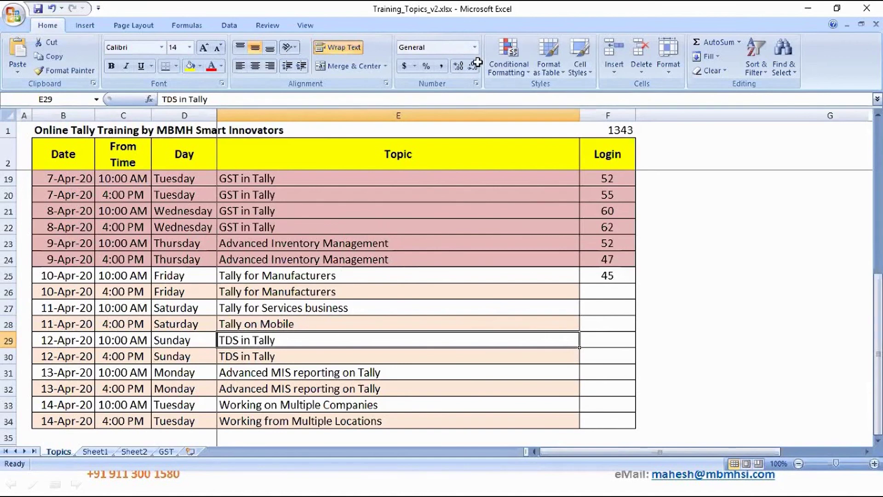
pyautogui.click(489, 491)
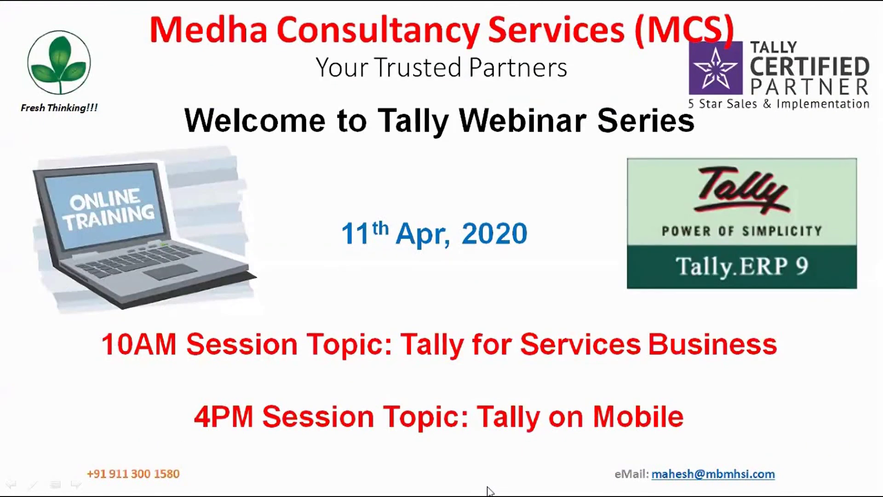
pyautogui.press('Right')
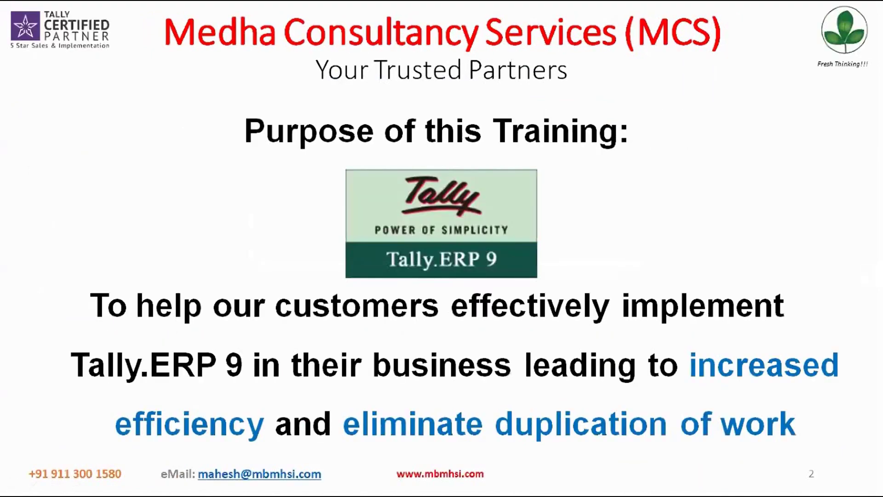